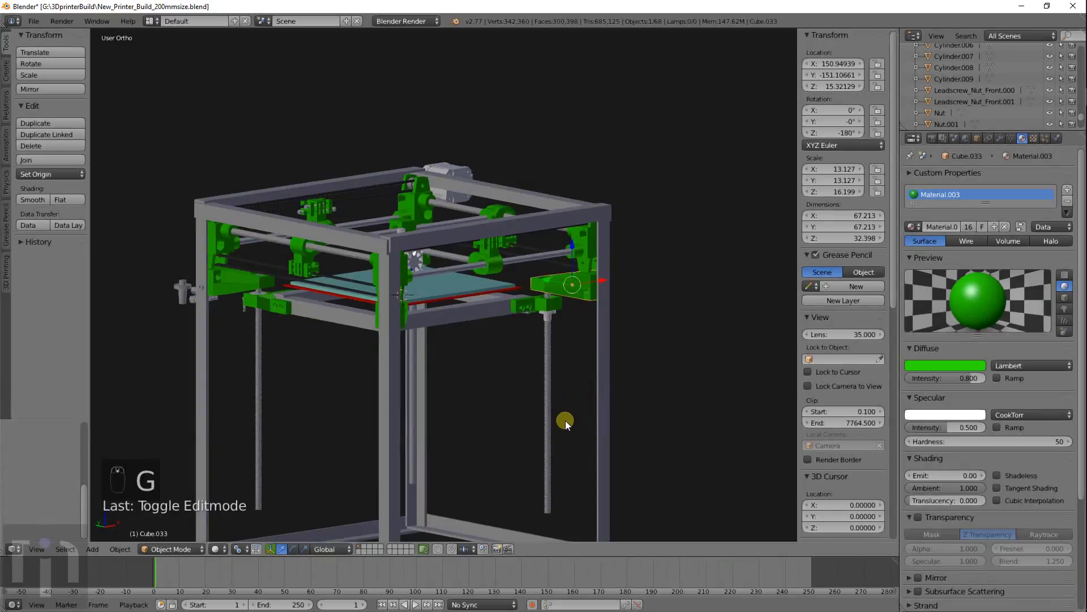
Step: Set the origin of the rear corner bracket with the vertical hole to the 3D cursor
middle_drag(565, 421, 396, 440)
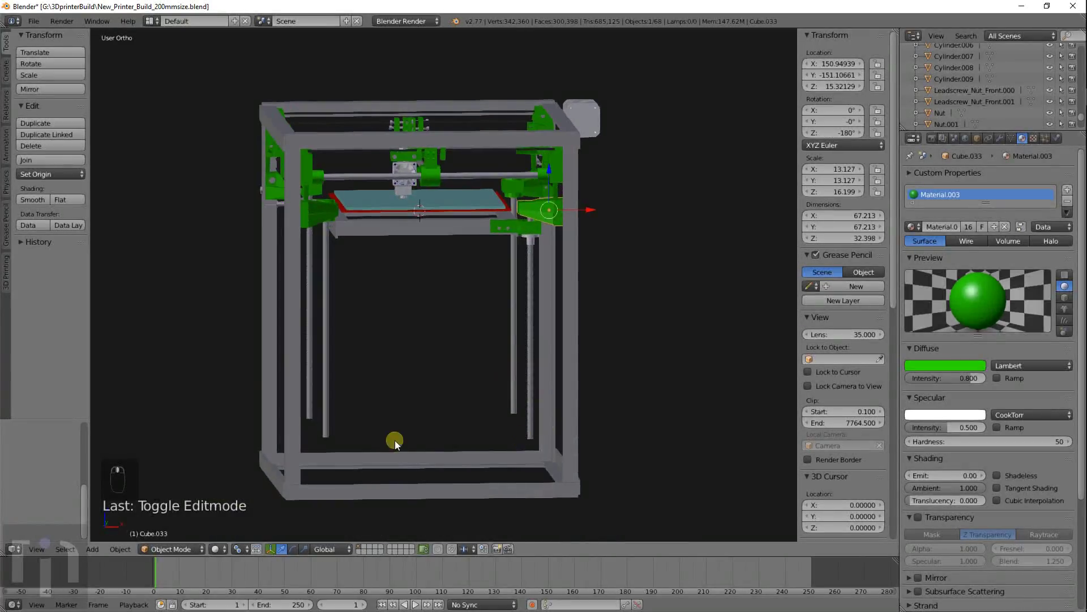
middle_drag(385, 263, 525, 281)
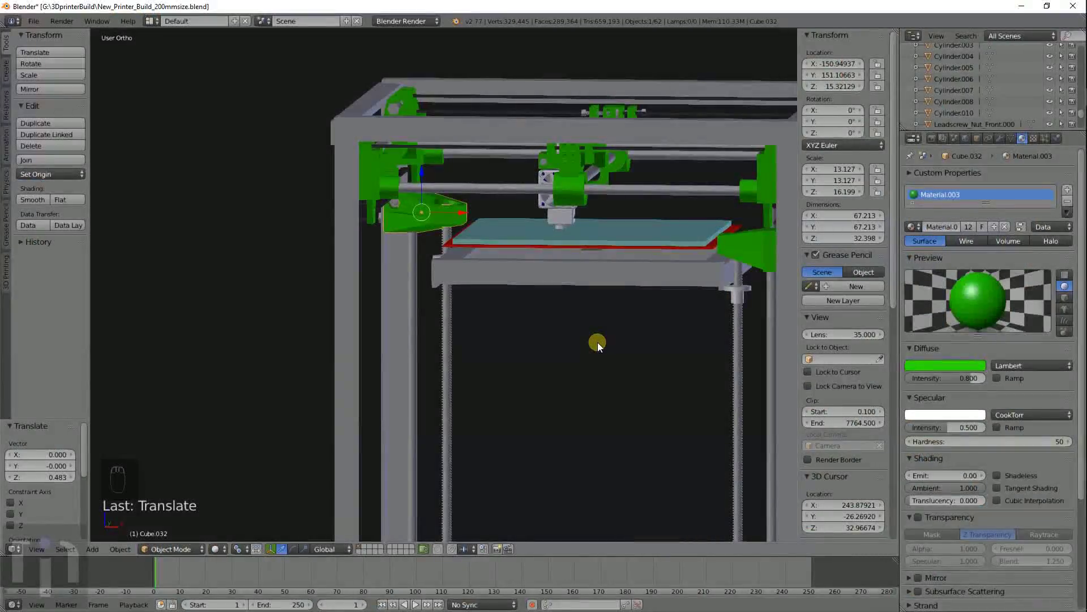
shift+middle_drag(644, 325, 453, 320)
middle_drag(359, 267, 362, 316)
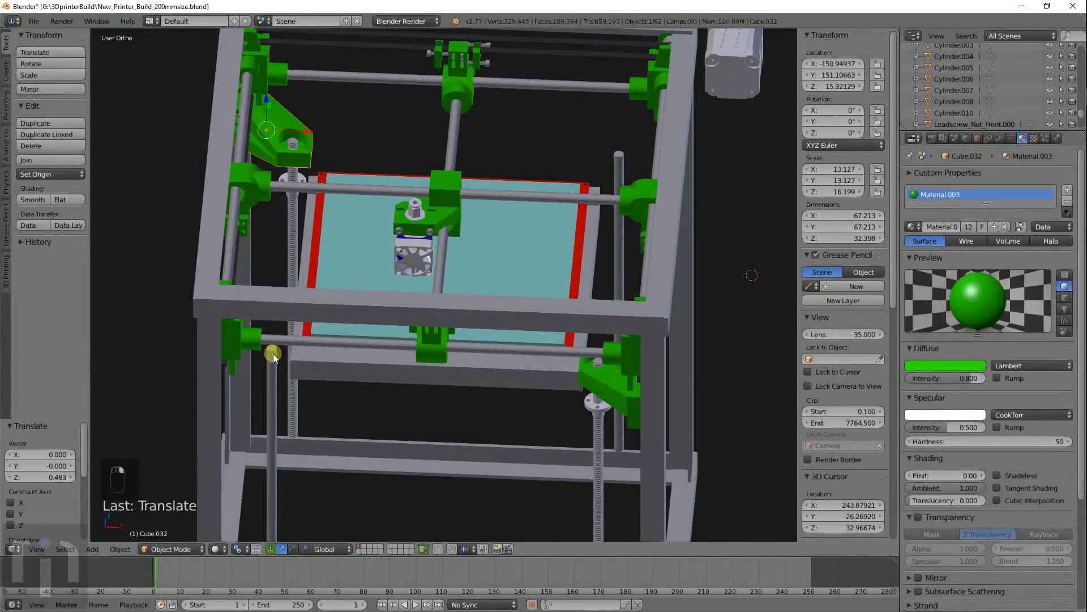
right_click(276, 377)
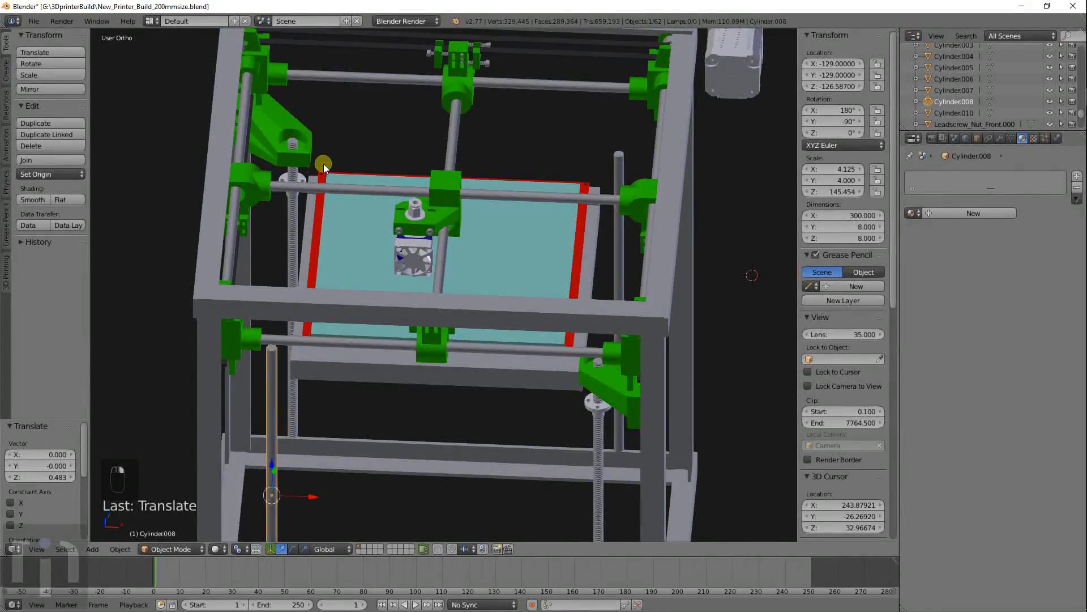
right_click(305, 134)
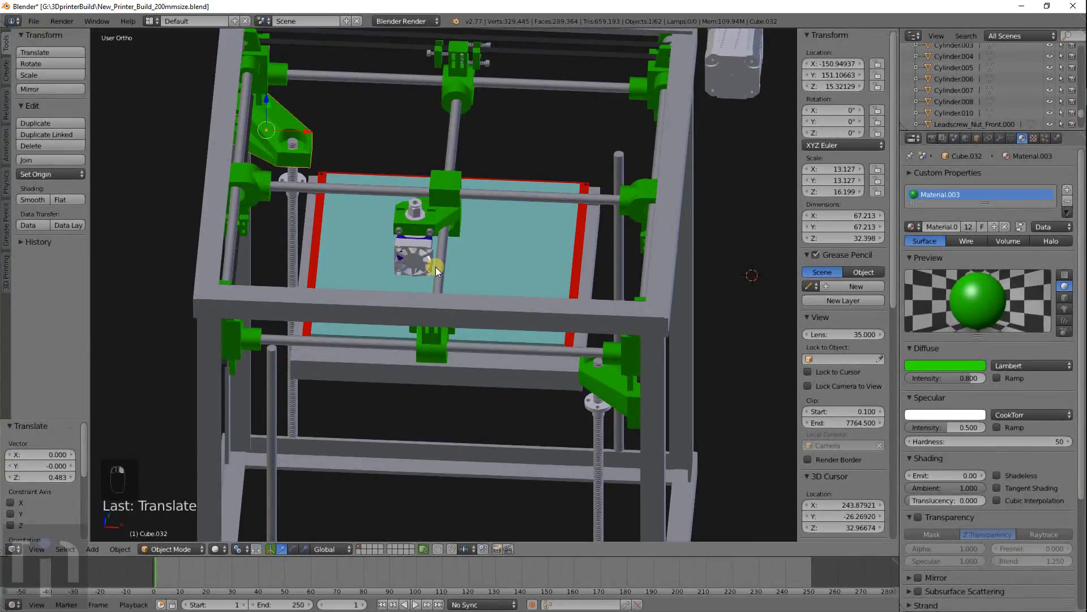
key(space)
text(Set Origi)
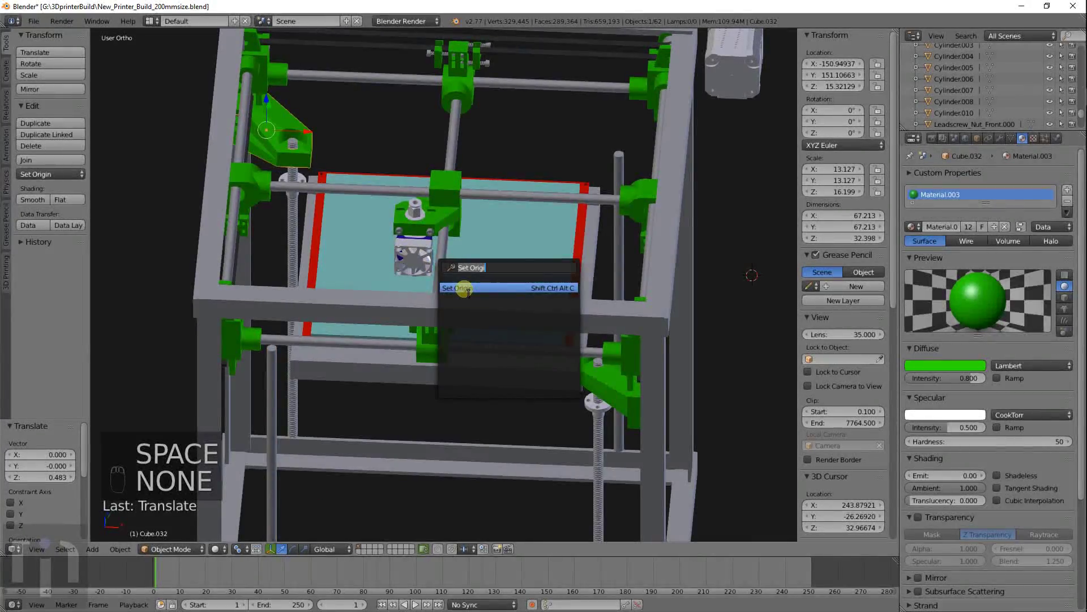
click(465, 289)
click(430, 279)
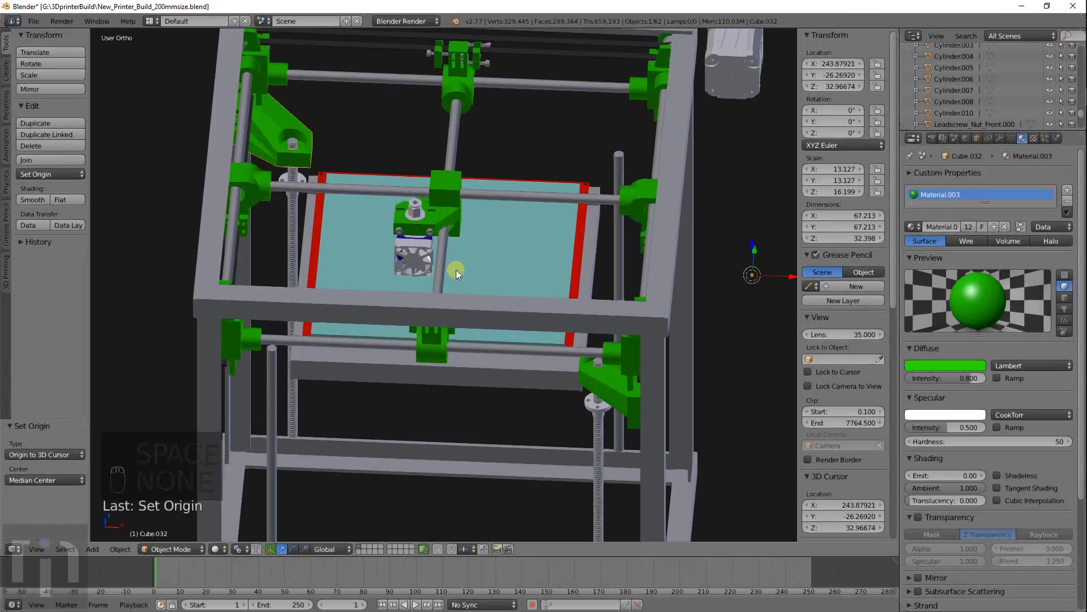
Step: Snap the 3D cursor to the scene center and set the rear bracket's origin to the 3D cursor
scroll(685, 307, down, 5)
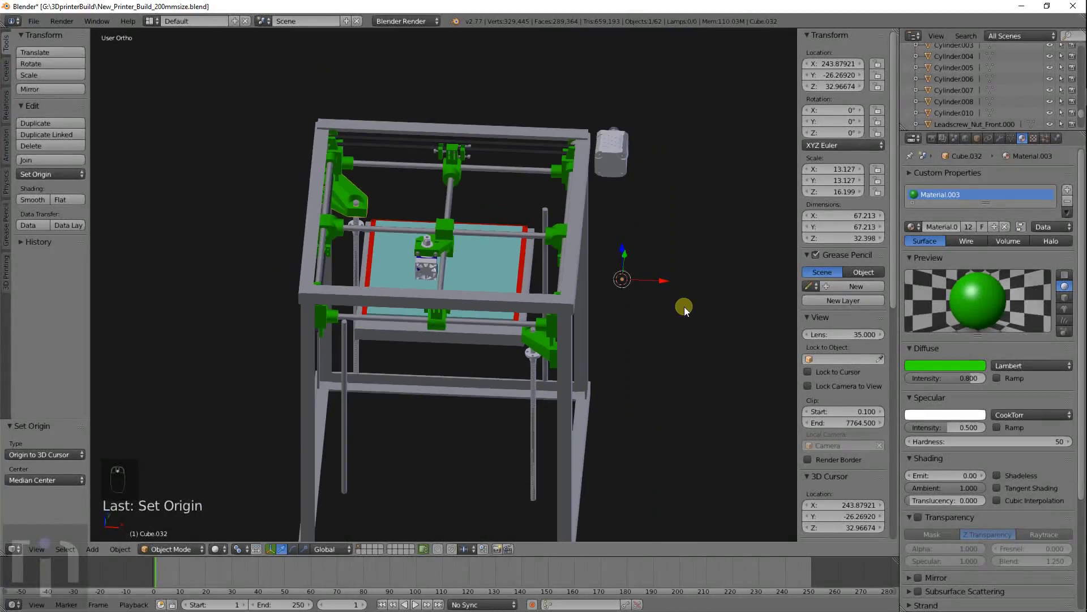
middle_drag(684, 307, 689, 270)
key(shift+s)
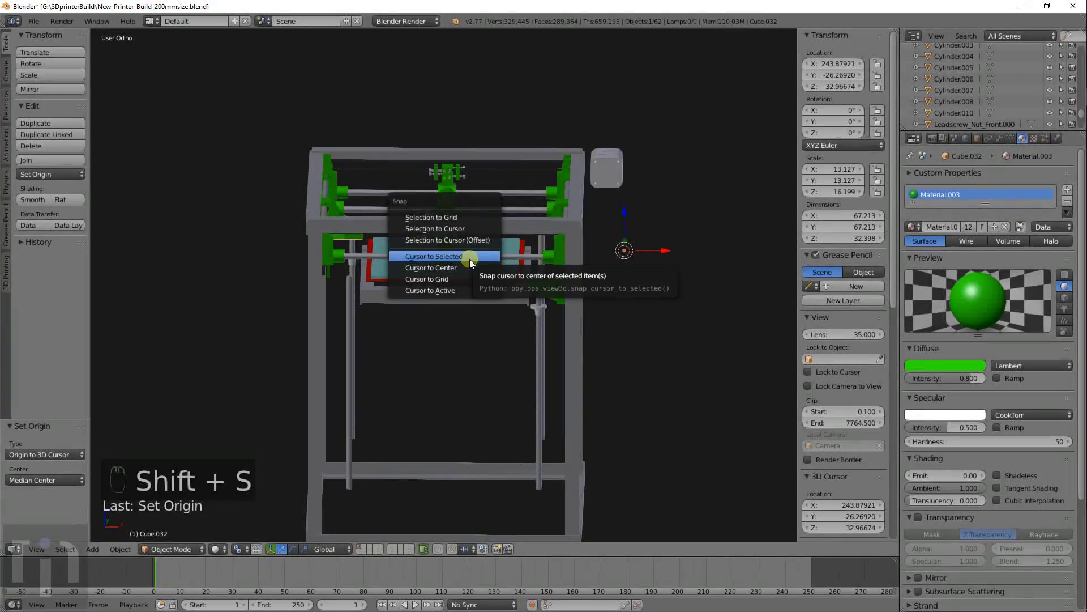
click(462, 266)
key(shift+s)
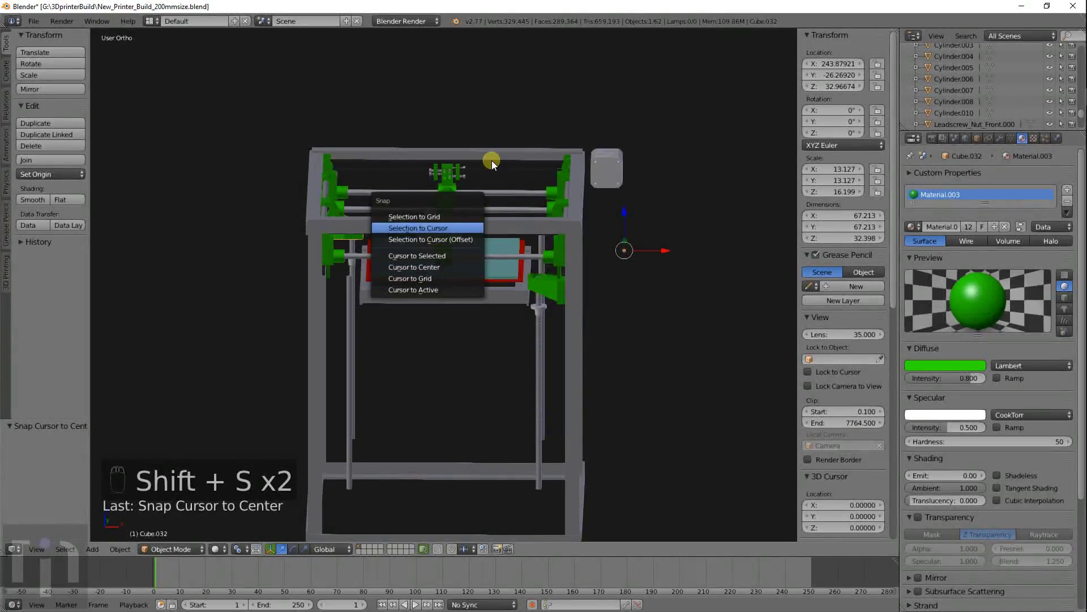
key(space)
text(Set Origi)
click(512, 152)
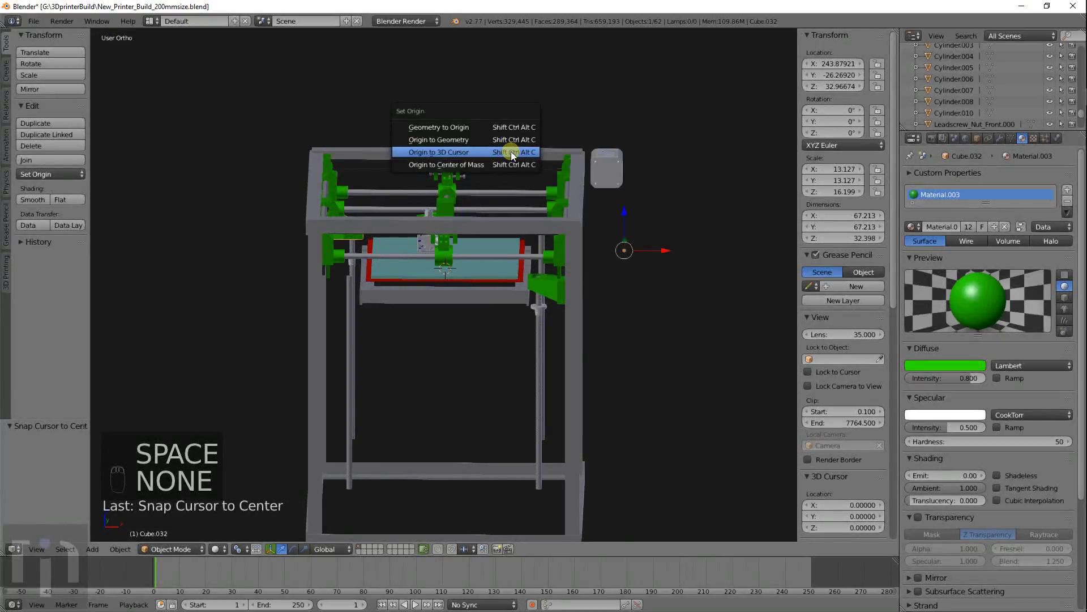
click(480, 151)
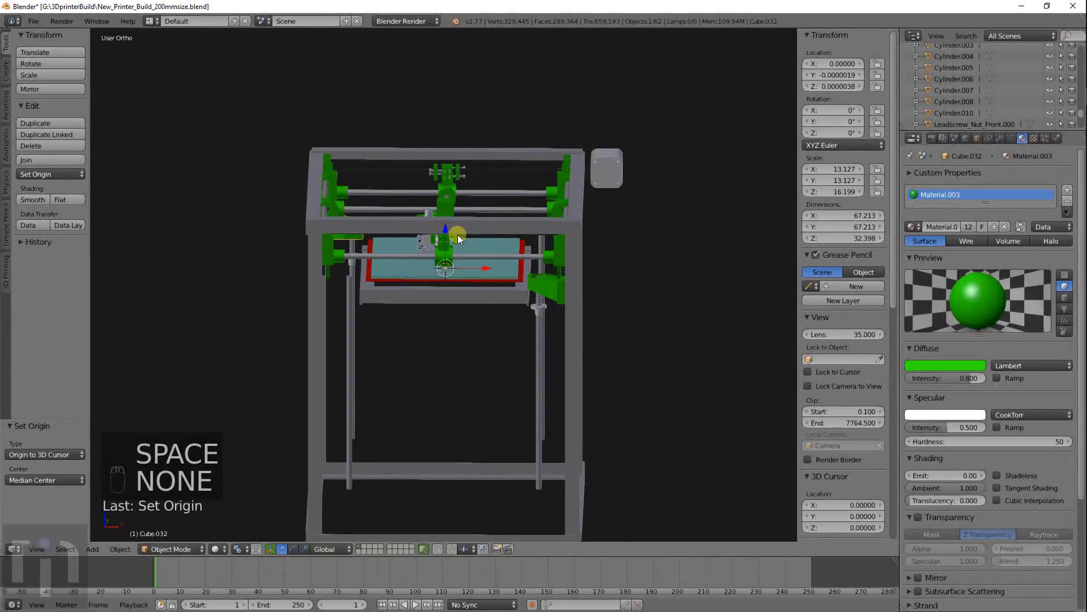
Step: Duplicate the bracket in place and rotate the copy 90° about the Z axis into the front corner
middle_drag(458, 235, 447, 308)
key(g)
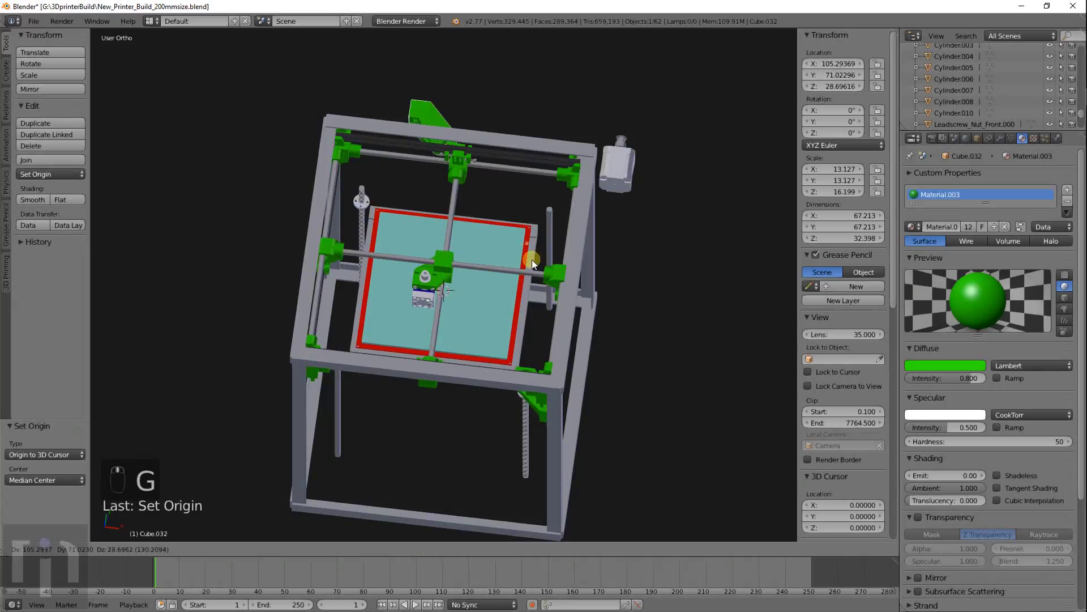
right_click(532, 259)
key(shift+d)
text(r)
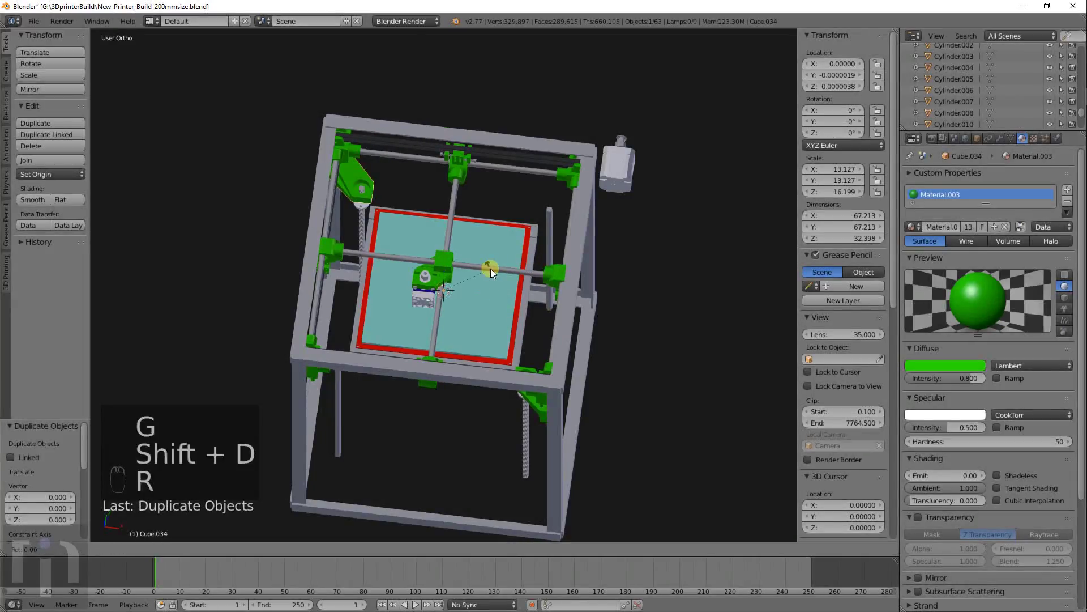
text(z90)
key(Return)
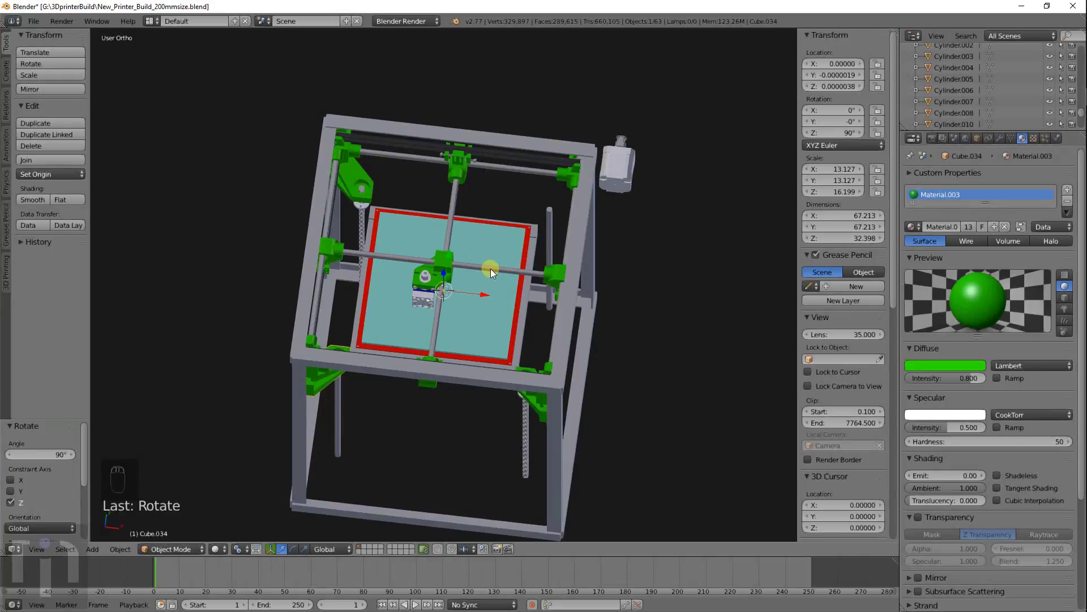
Step: Isolate the duplicated bracket by hiding all unselected objects and frame it in the view
middle_drag(377, 370, 409, 298)
scroll(419, 305, up, 8)
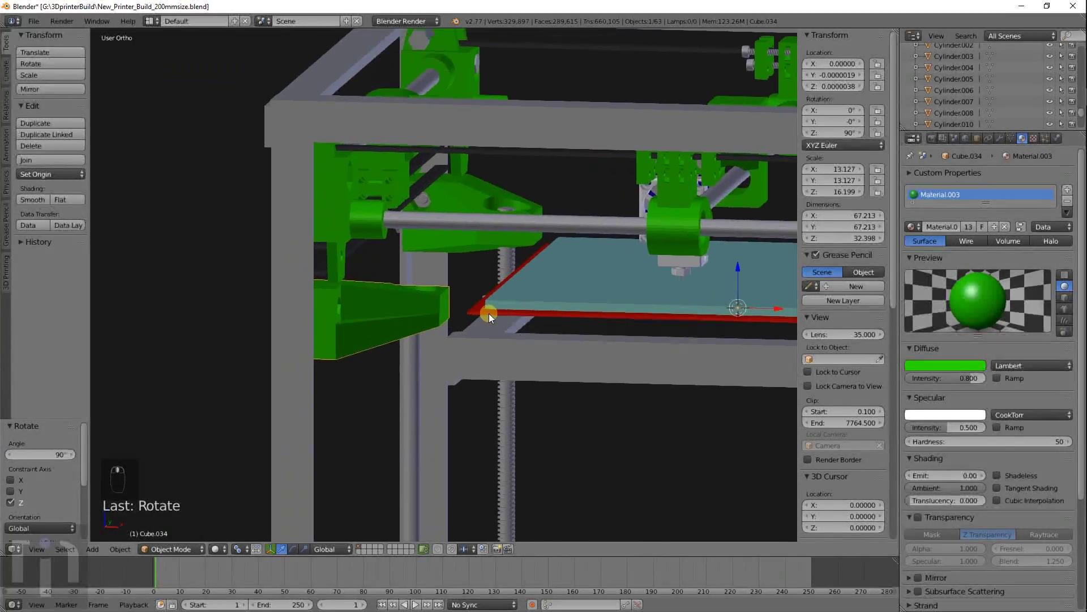
scroll(442, 322, up, 1)
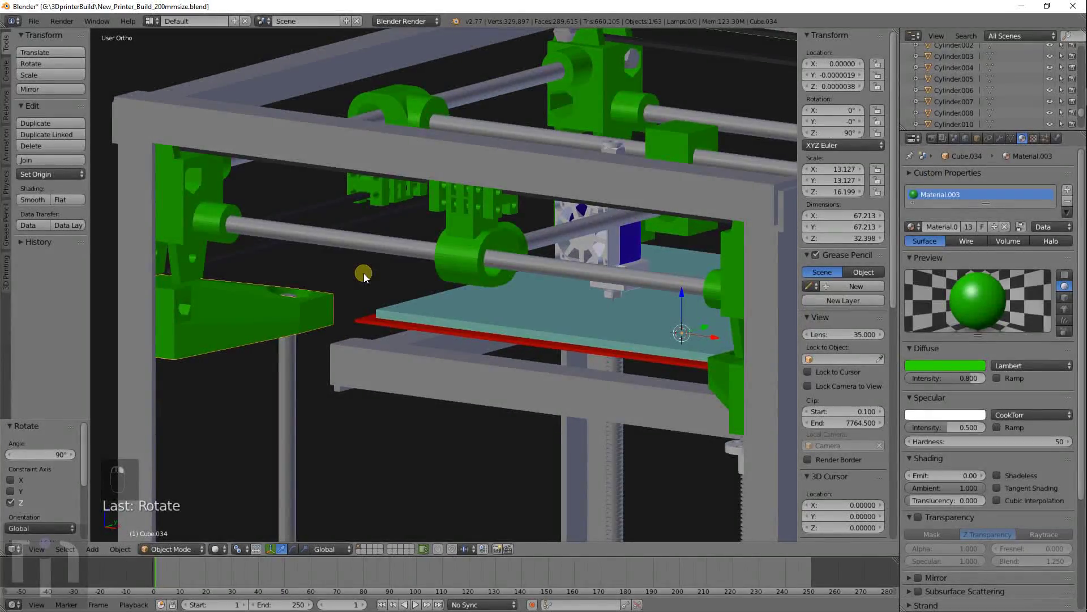
key(shift+h)
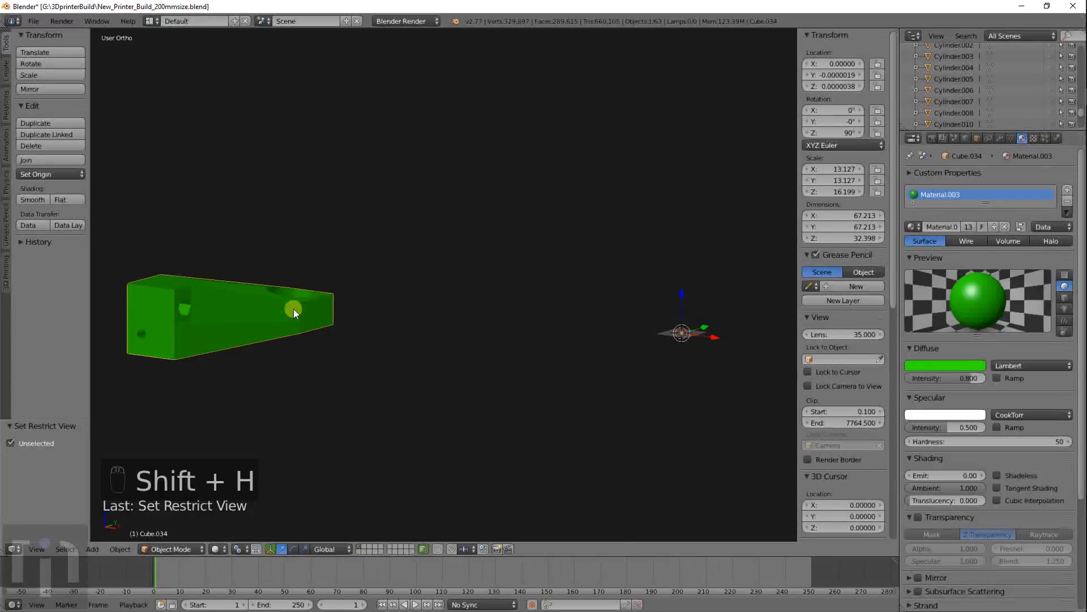
key(KP_Decimal)
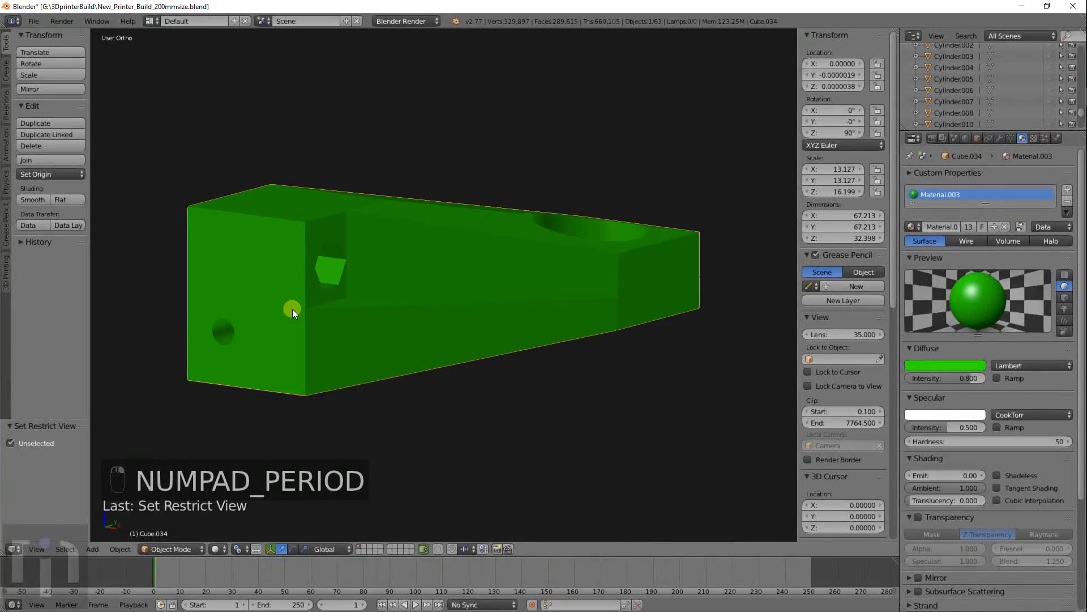
Step: Set the duplicated bracket's origin to its center of mass
key(space)
click(308, 329)
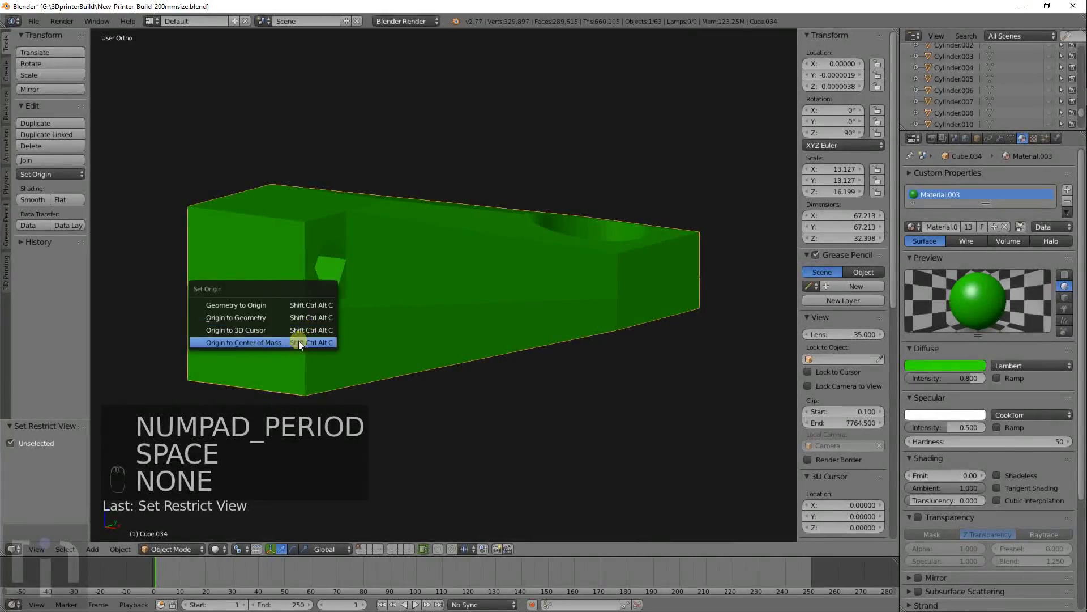
click(294, 345)
Step: Show the bracket as wireframe in top view and add a cylinder mesh to the scene
scroll(444, 324, down, 4)
shift+middle_drag(500, 311, 440, 318)
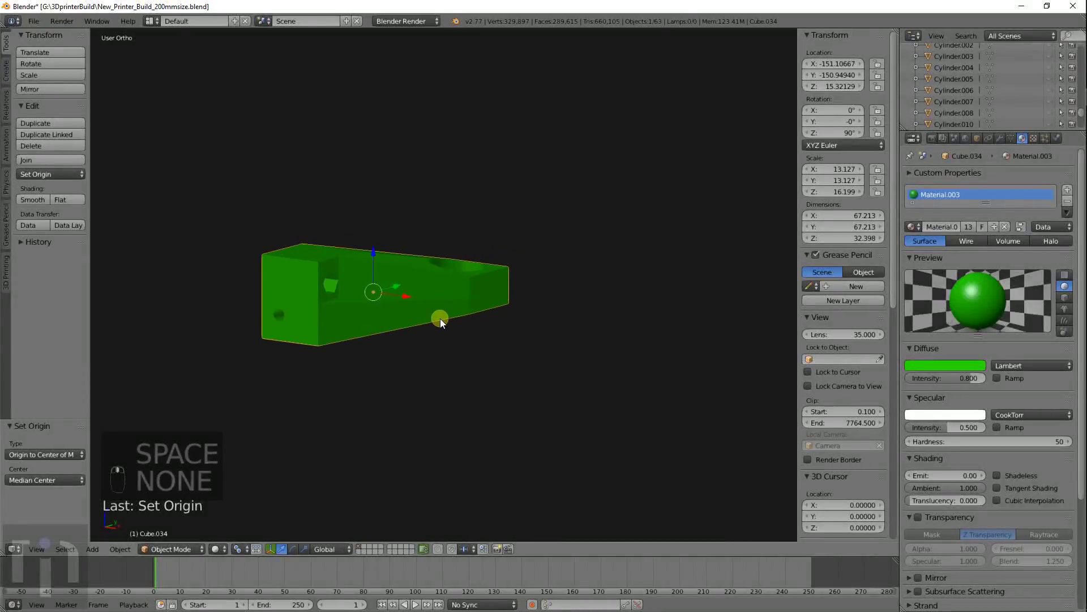
key(KP_7)
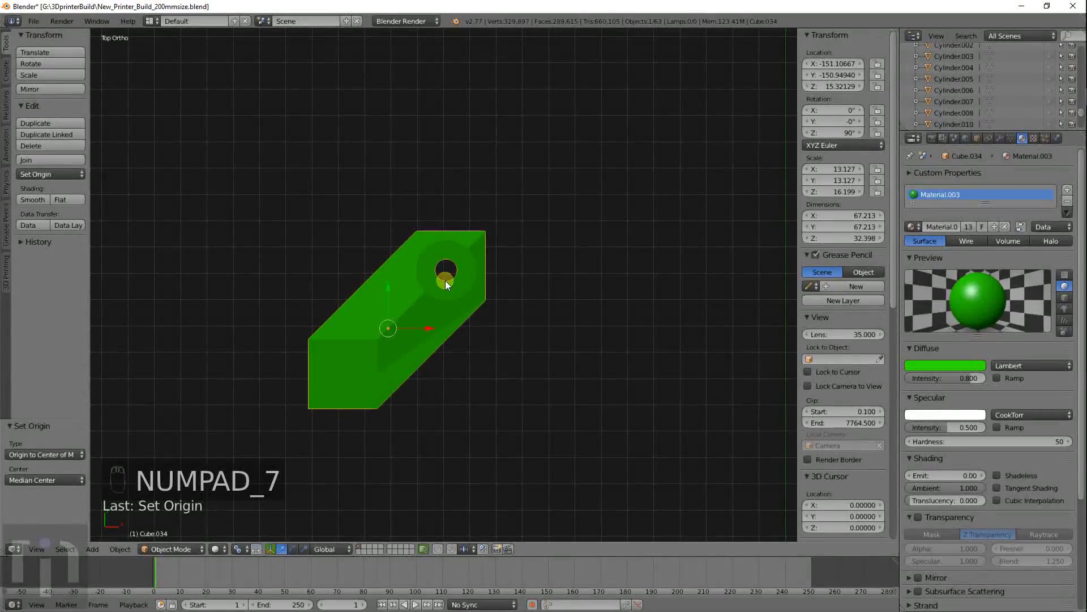
shift+middle_drag(445, 280, 382, 310)
scroll(382, 311, up, 3)
key(z)
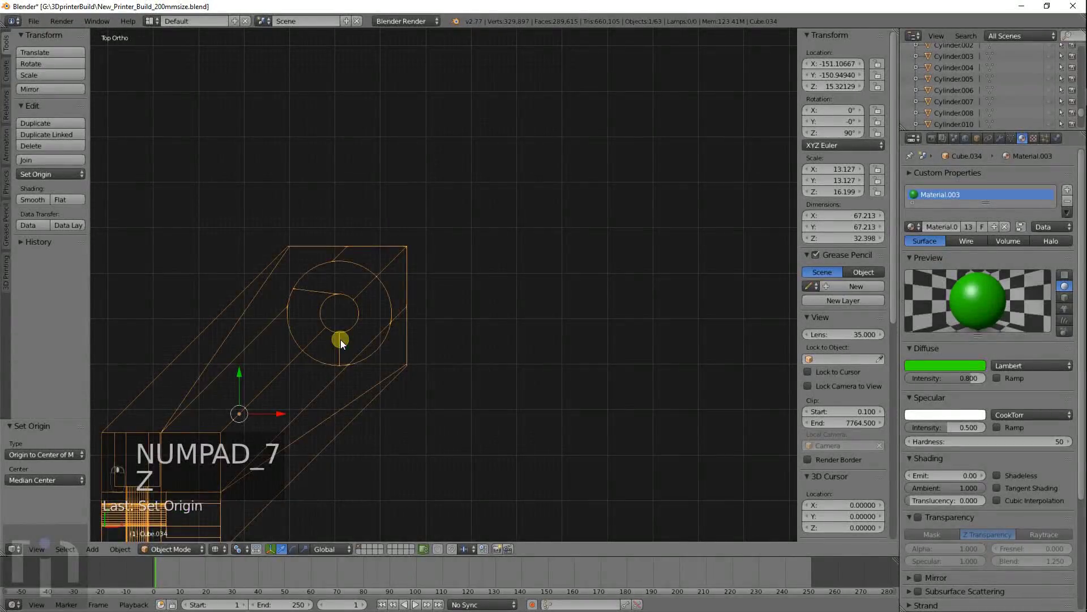
key(shift+a)
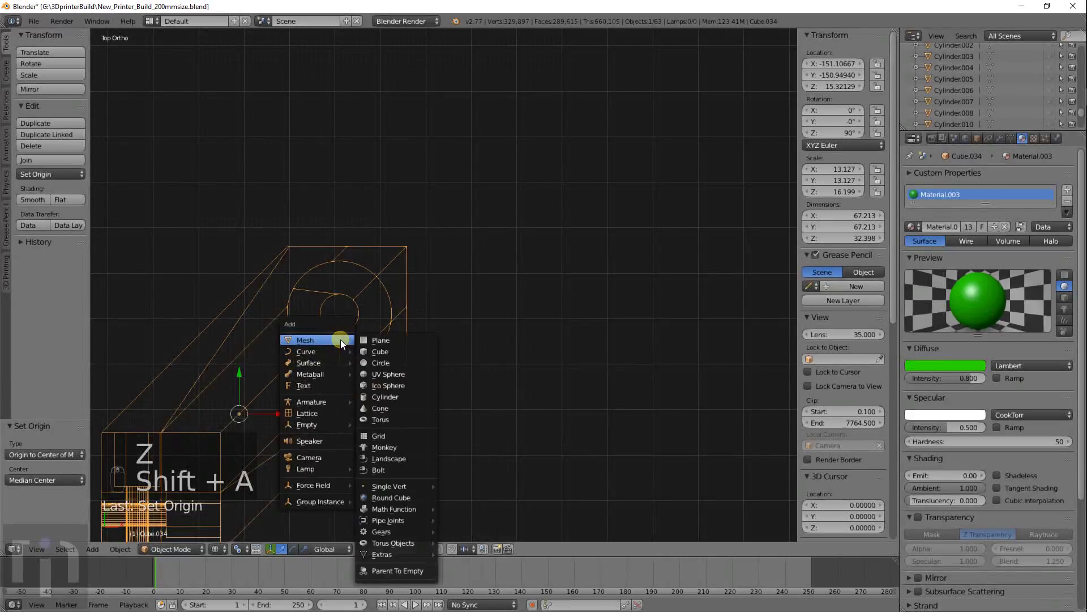
click(385, 396)
Step: Move the cylinder onto the center of the bracket's round hole, at about X -128.94, Y -128.91
scroll(304, 406, down, 1)
scroll(317, 399, down, 2)
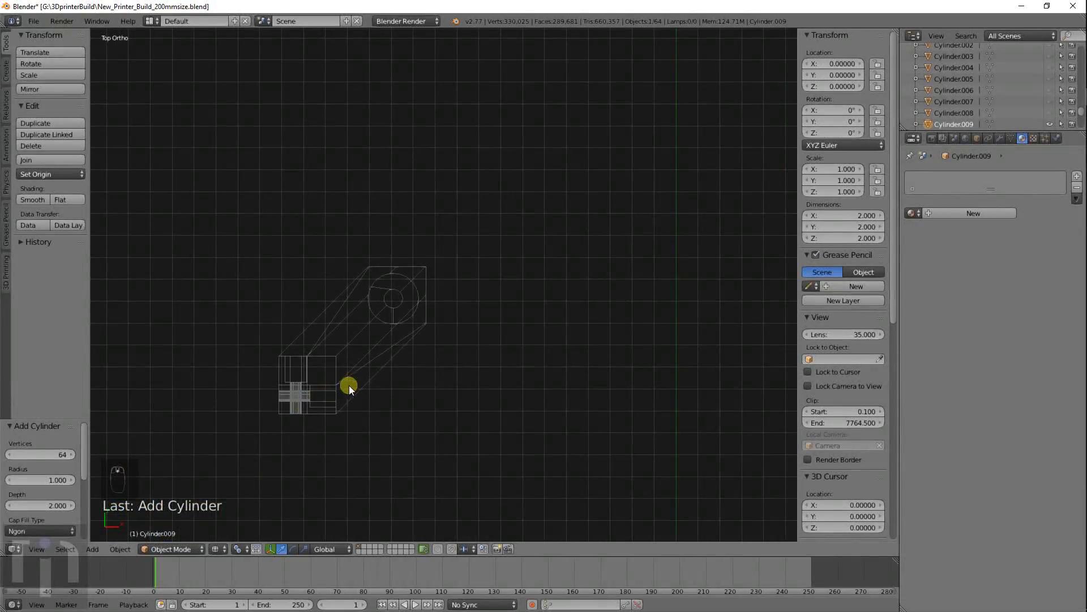
scroll(349, 385, down, 5)
key(g)
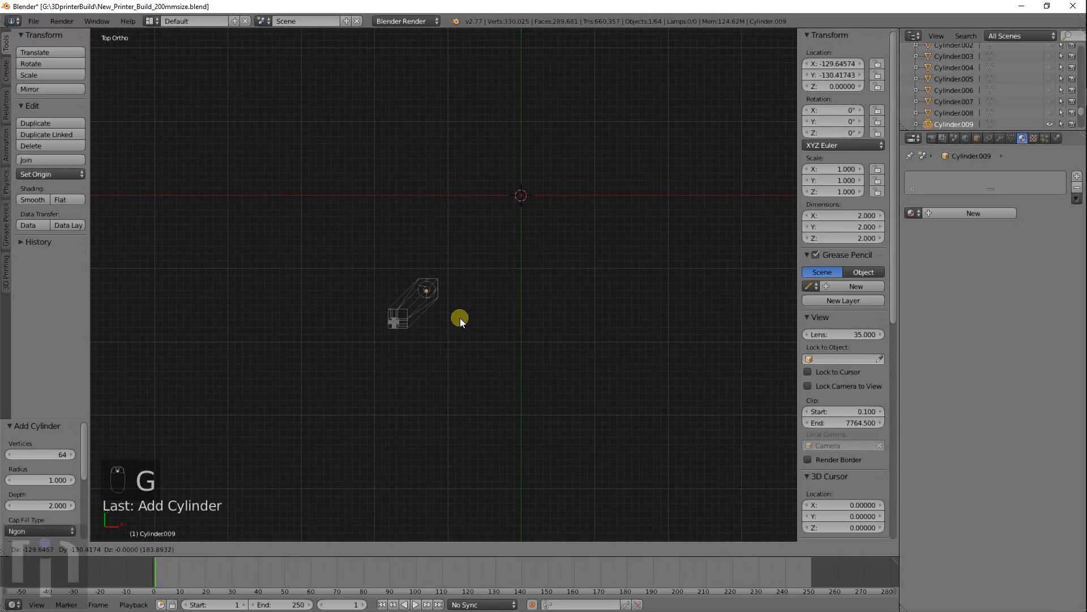
click(460, 318)
scroll(460, 318, up, 9)
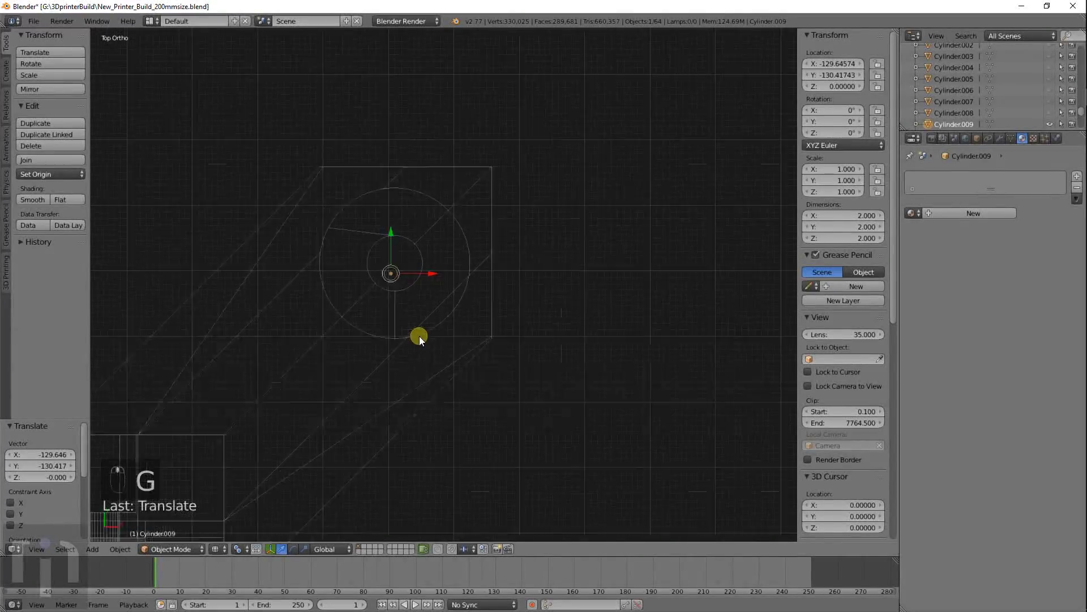
scroll(419, 335, up, 3)
key(g)
click(439, 340)
Step: Scale the cylinder to about 23.68 across, slightly over the hole's outer circle, and recenter it at about X -129.02, Y -128.83
key(s)
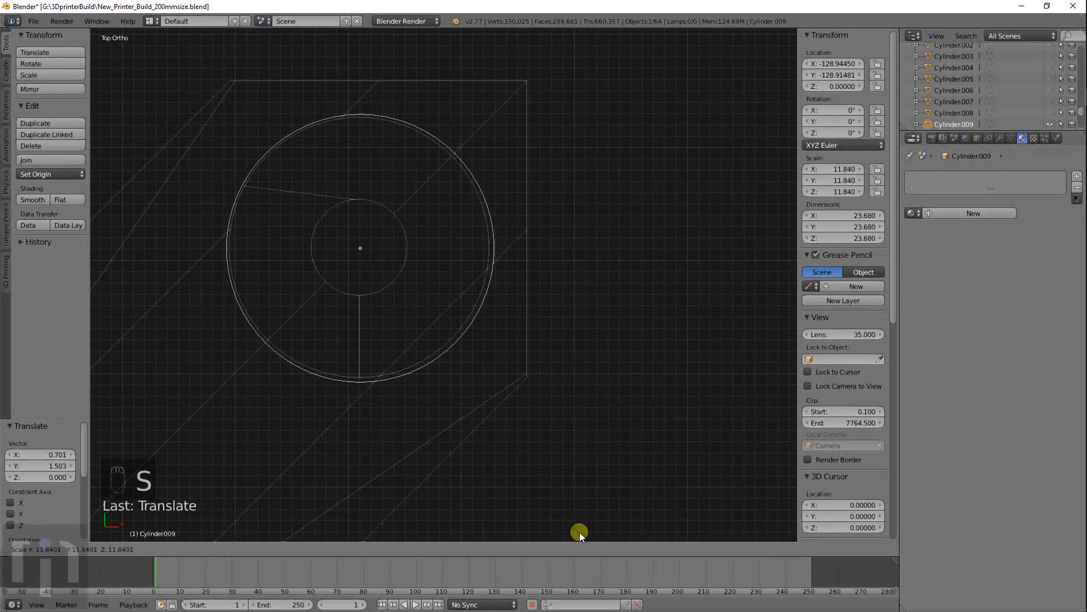
click(580, 532)
scroll(337, 191, up, 1)
shift+middle_drag(338, 192, 377, 209)
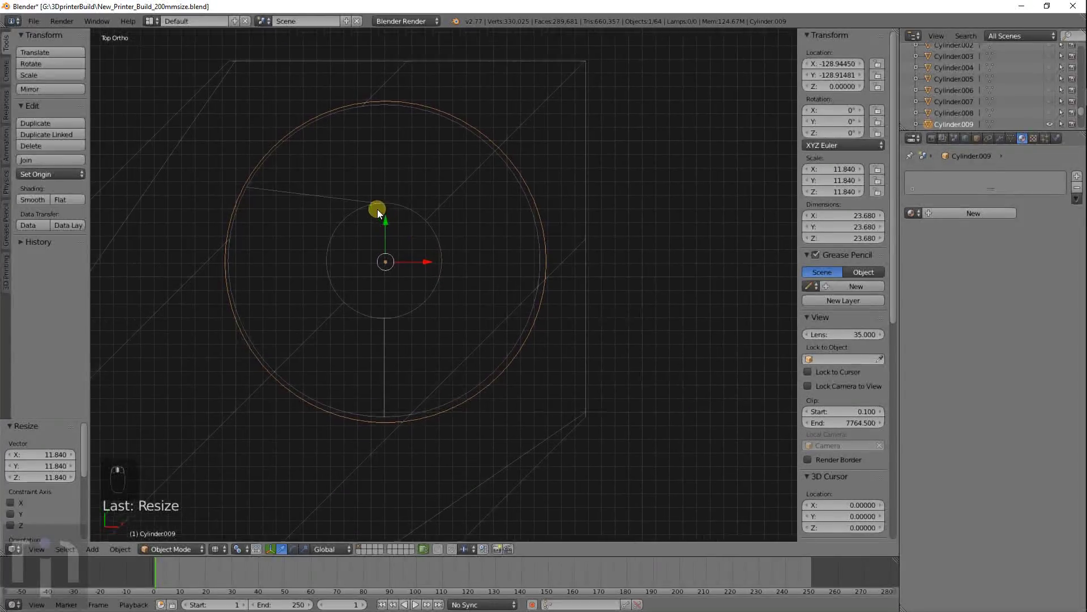
scroll(377, 209, up, 2)
key(g)
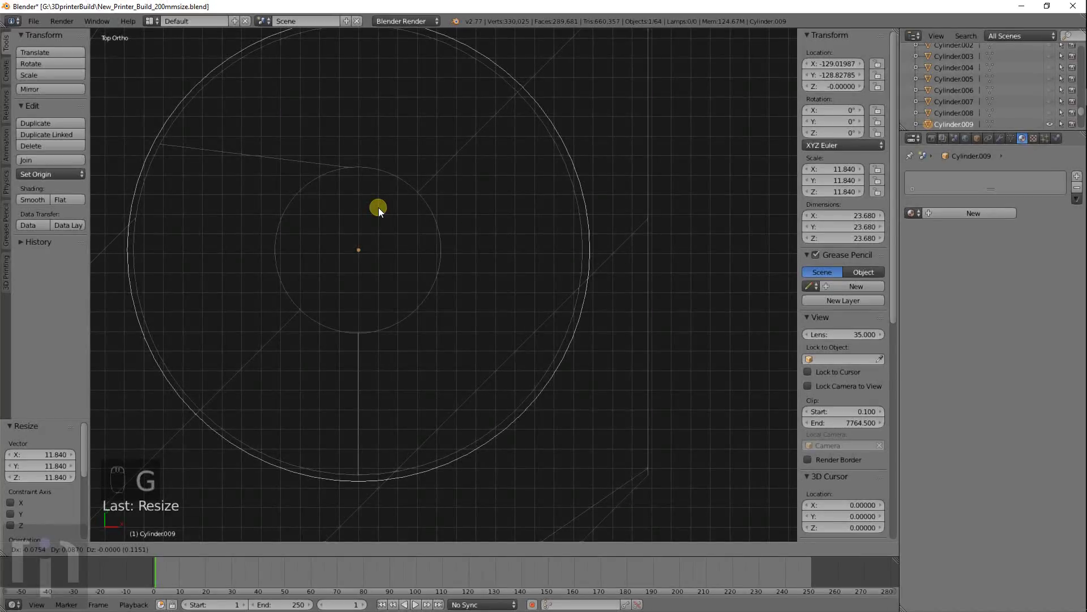
click(378, 207)
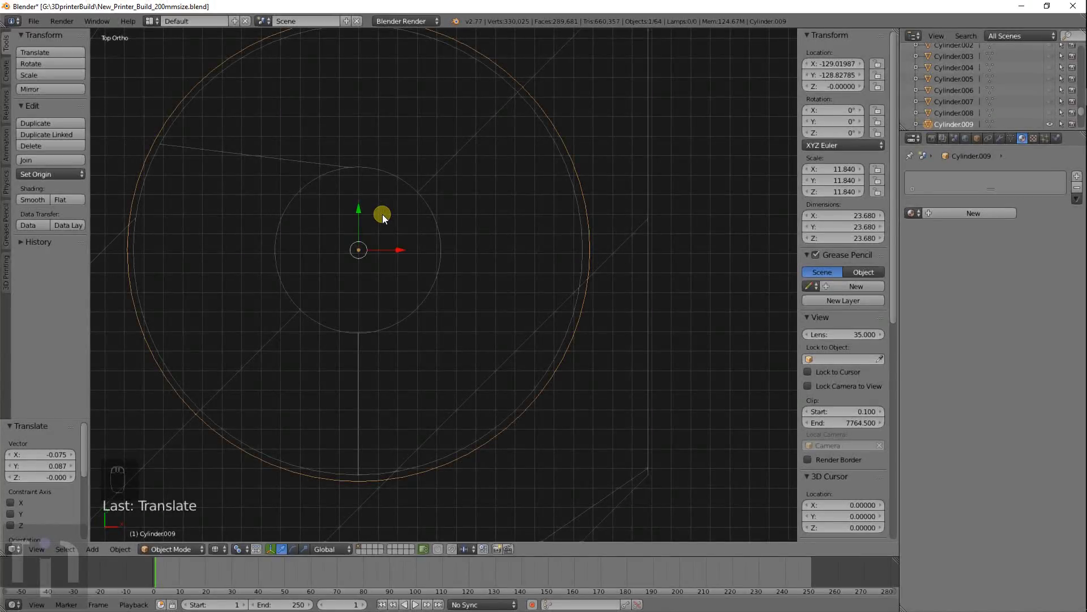
Step: In front view, raise the cylinder along Z to about 15.93 so it overlaps the bracket's hole end
key(KP_1)
scroll(414, 255, down, 5)
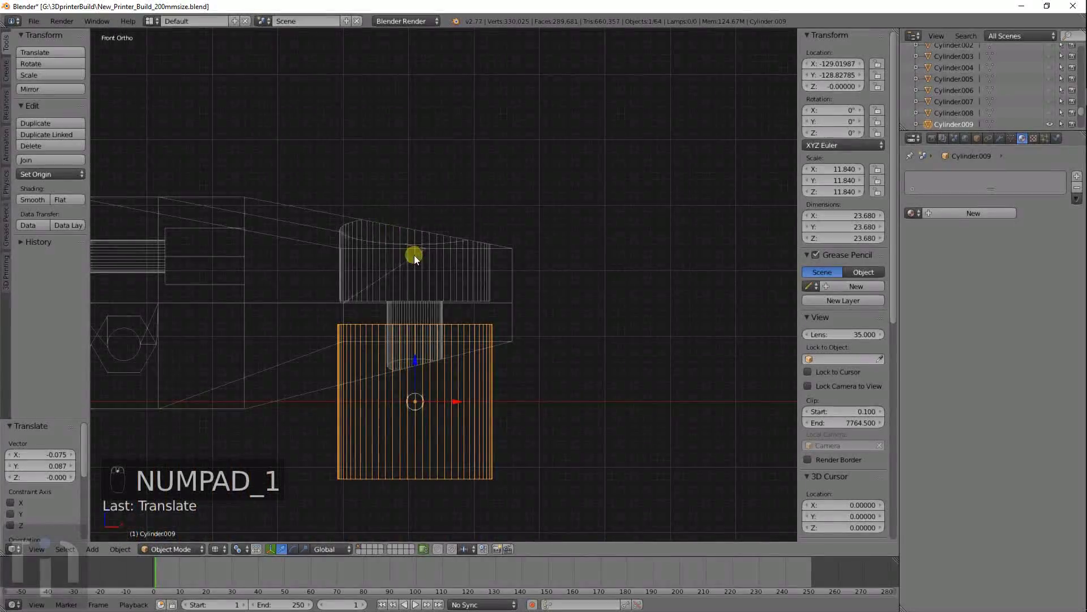
key(g)
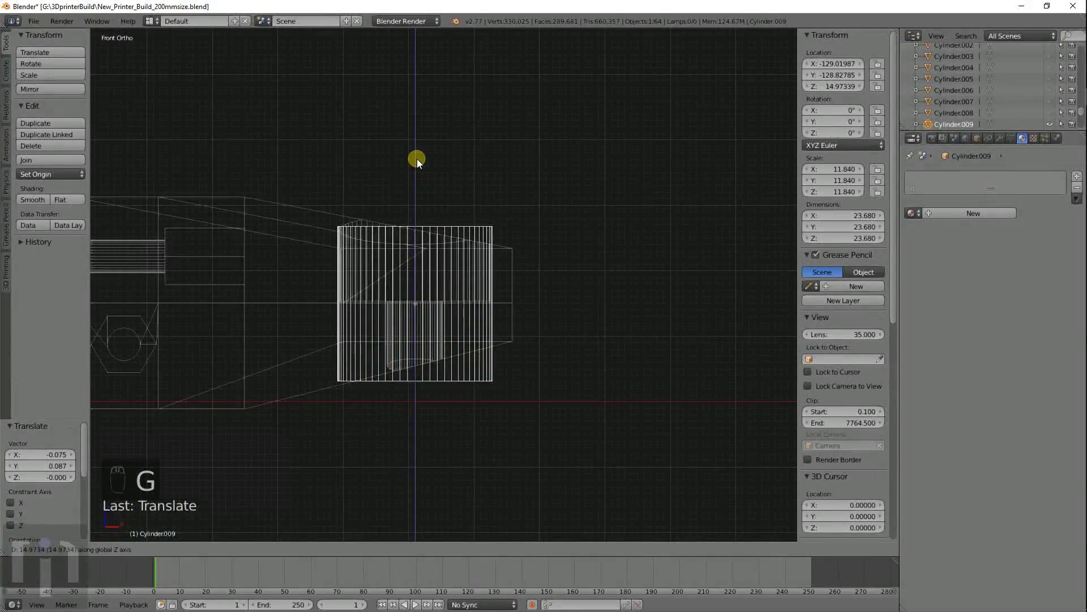
click(418, 152)
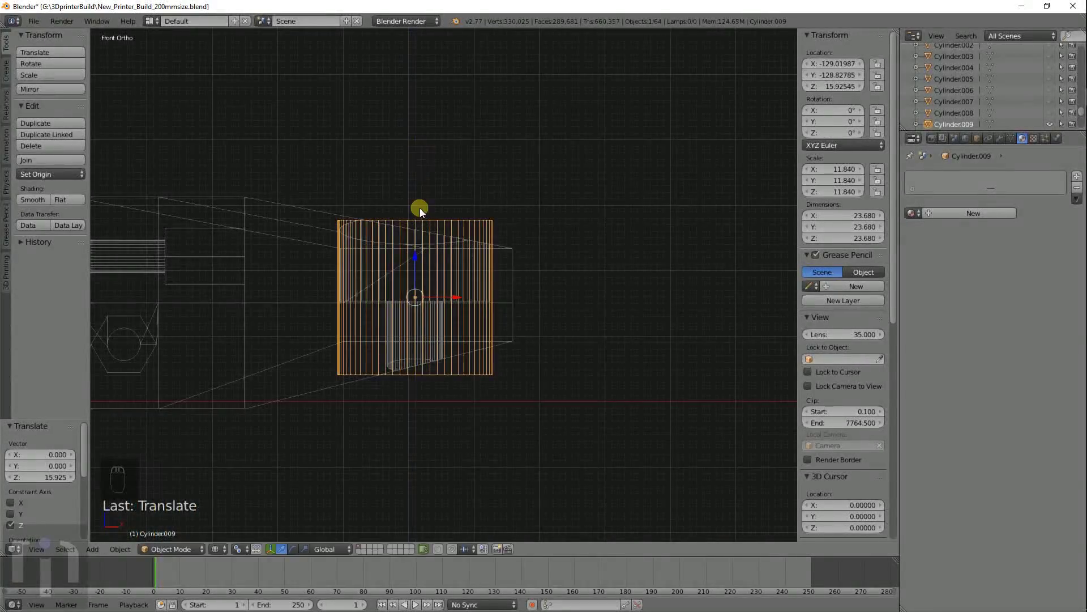
Step: Stretch the cylinder along Z to about 25.96 tall and lower it to about Z 15.57
scroll(420, 209, up, 3)
key(s)
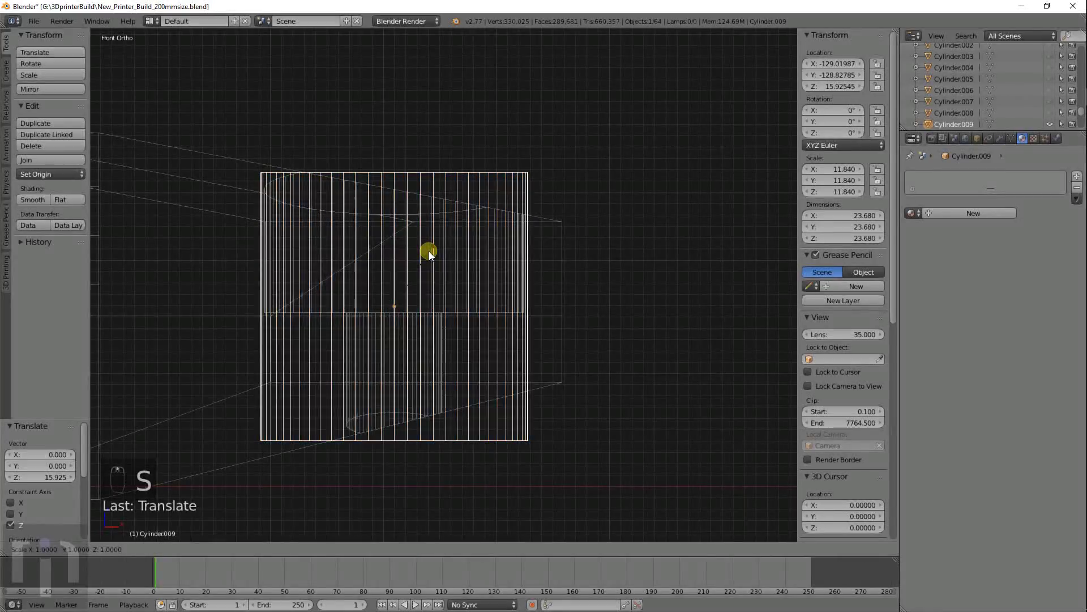
key(z)
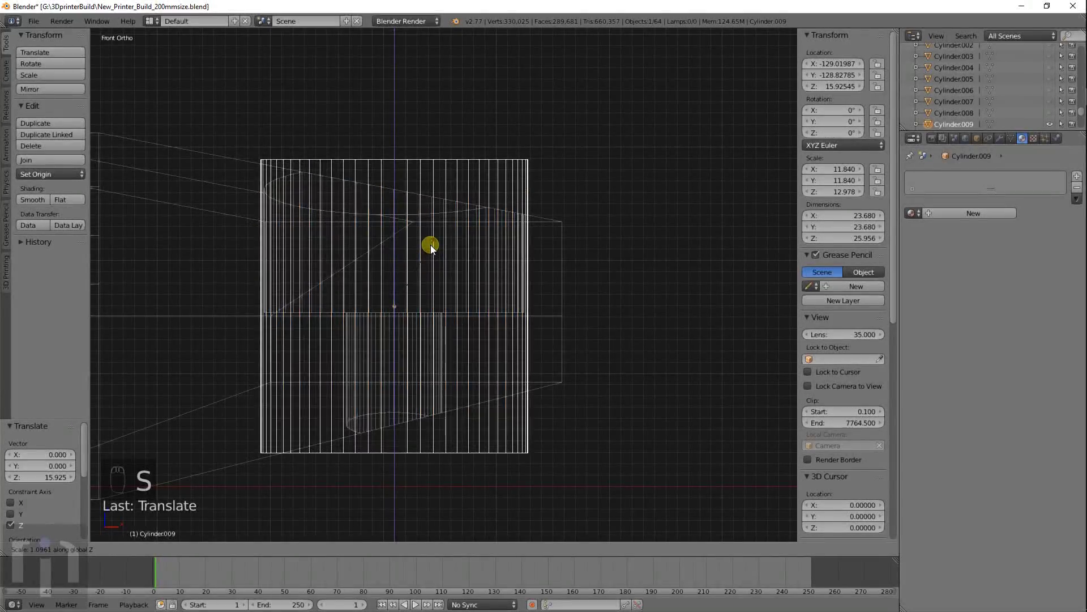
click(431, 245)
key(g)
key(z)
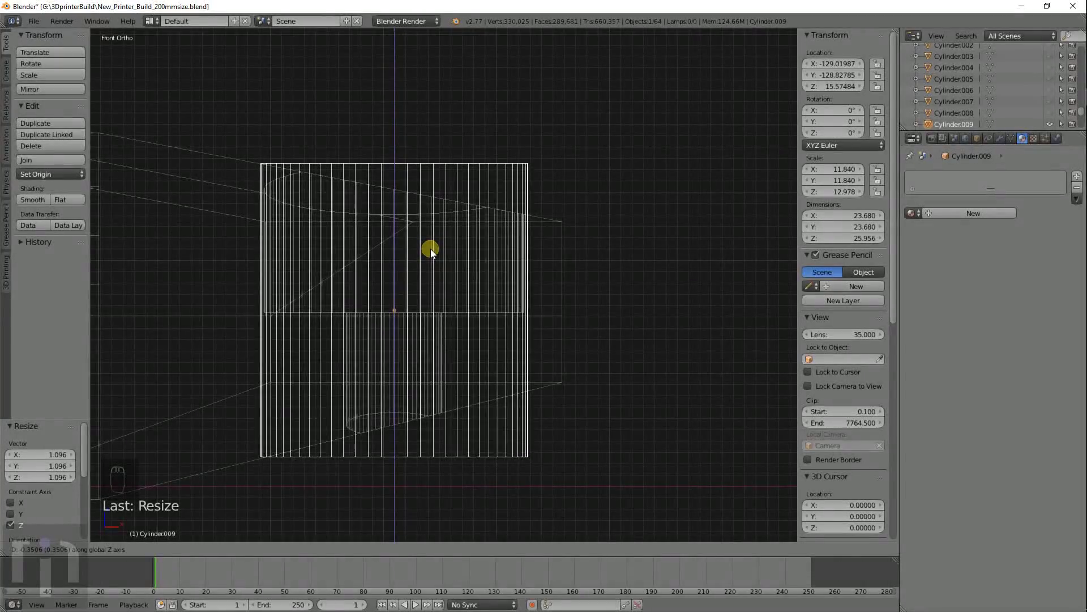
click(430, 249)
Step: Fine-tune the cylinder's height to about 26.1 by scaling it along Z only
key(s)
key(z)
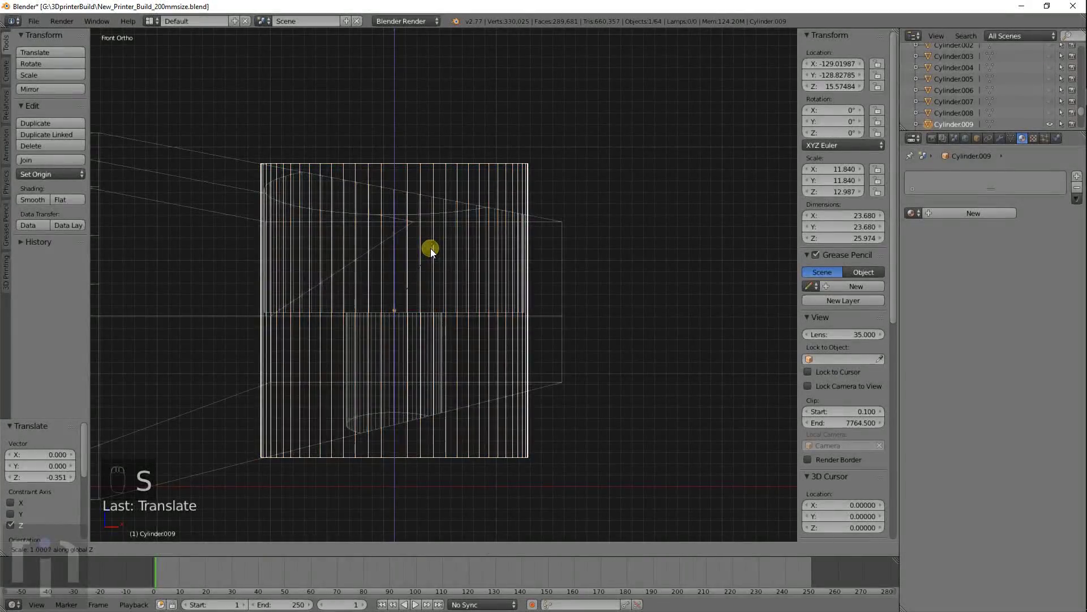
click(430, 244)
key(g)
key(z)
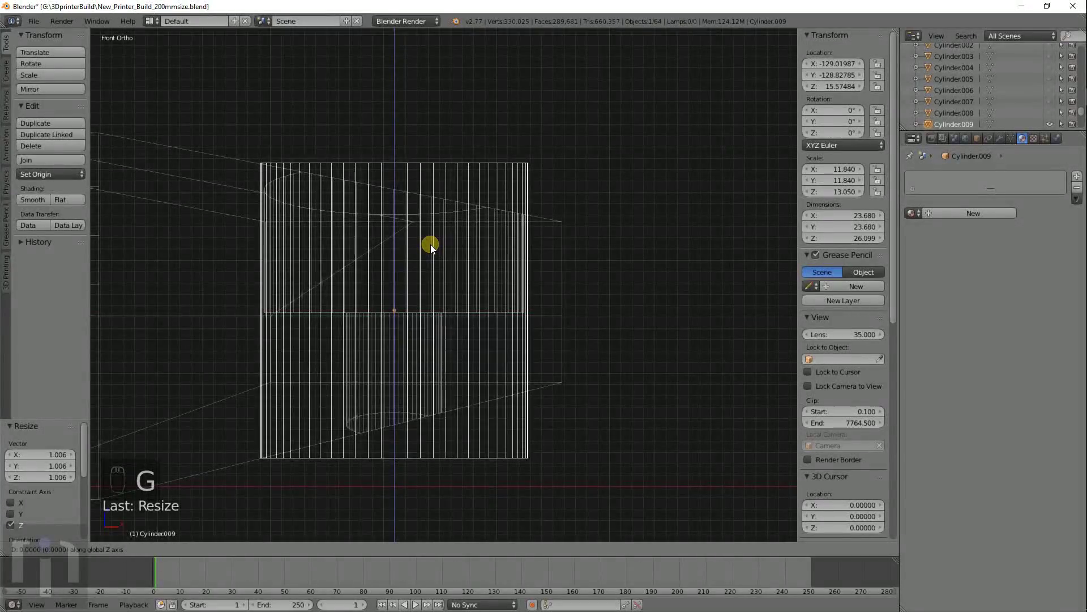
click(430, 244)
Step: Return to solid shading and add a Boolean modifier to the green bracket
scroll(431, 244, down, 3)
key(z)
key(Tab)
mouse_move(430, 244)
middle_down()
mouse_move(458, 294)
mouse_move(253, 337)
mouse_move(342, 274)
mouse_move(358, 293)
middle_up()
key(Tab)
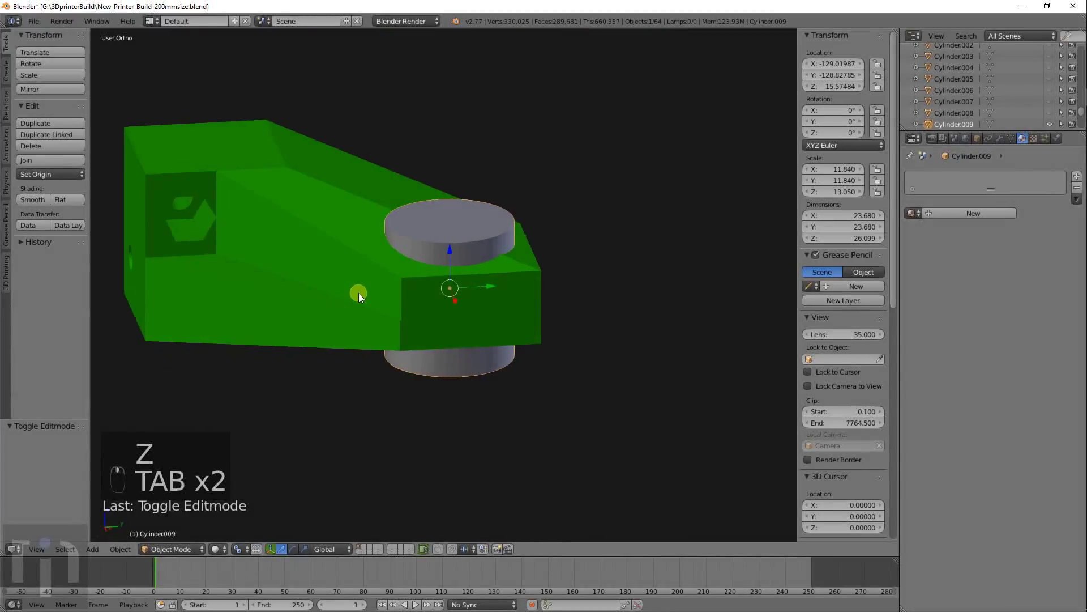
right_click(338, 202)
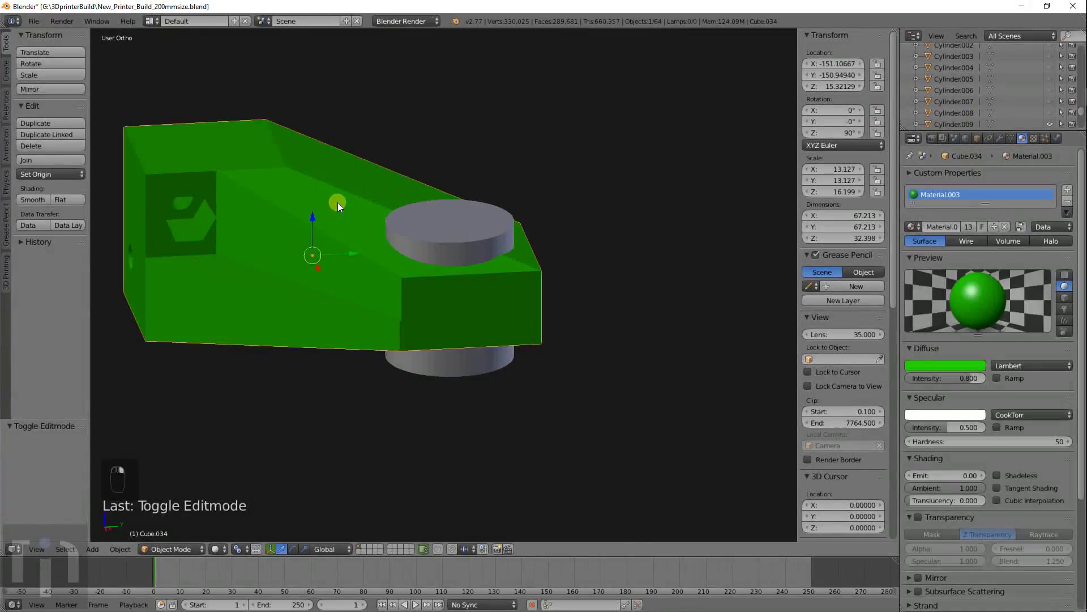
click(1002, 142)
click(931, 176)
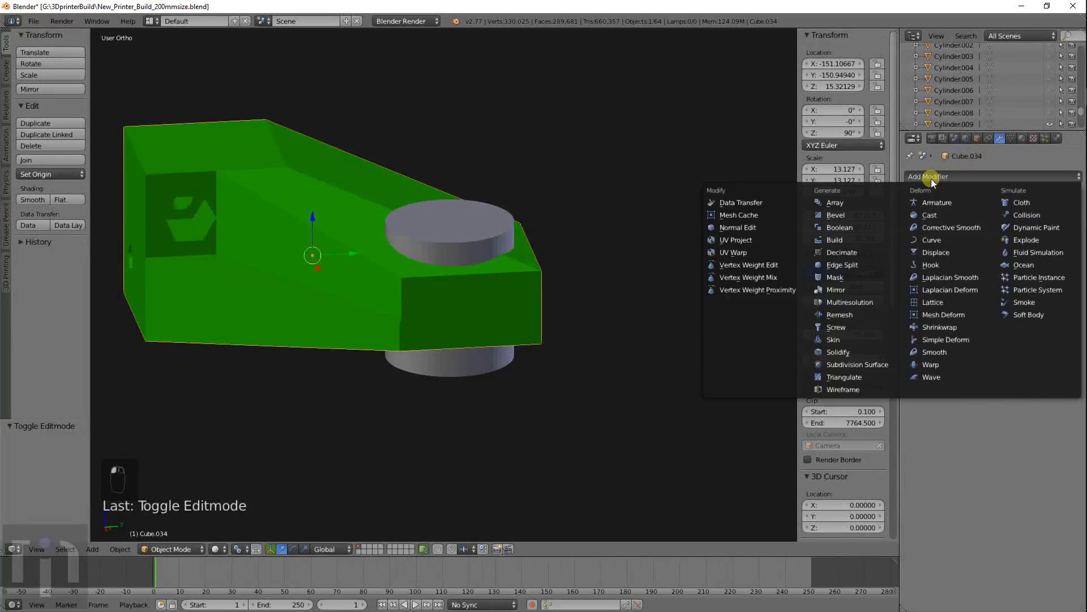
click(841, 227)
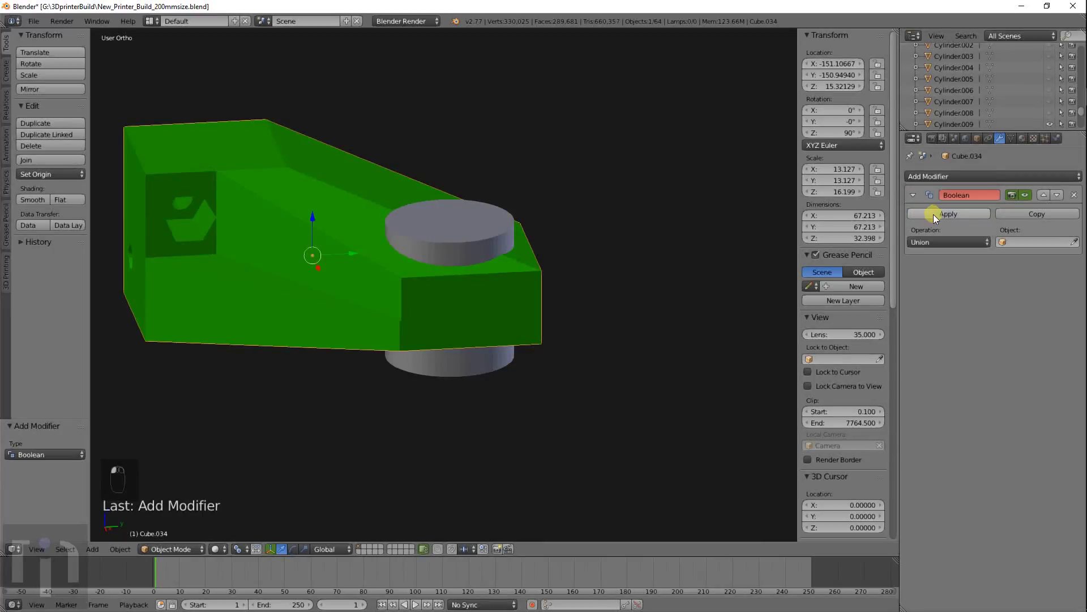
Step: Use Cylinder.009 as the Boolean's Union object and apply the modifier to merge it into the bracket
click(1012, 243)
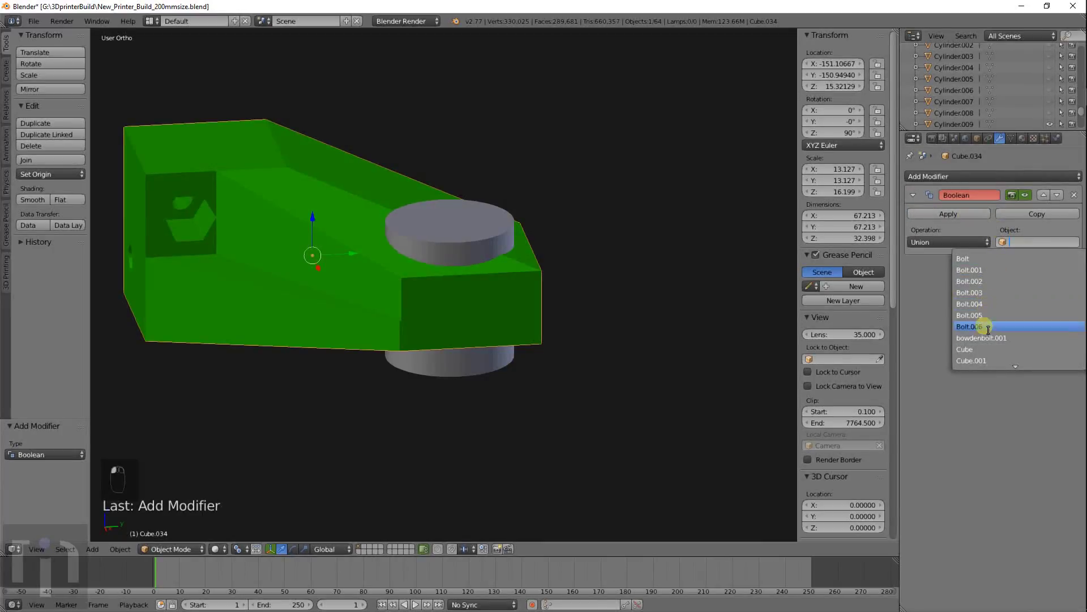
scroll(989, 328, down, 18)
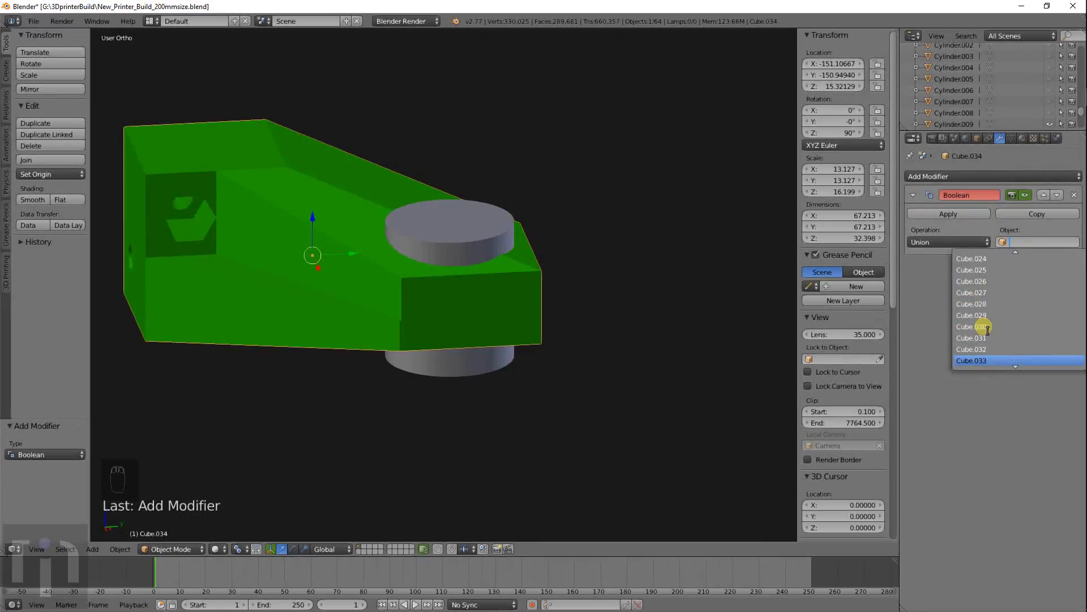
scroll(988, 329, down, 12)
click(973, 339)
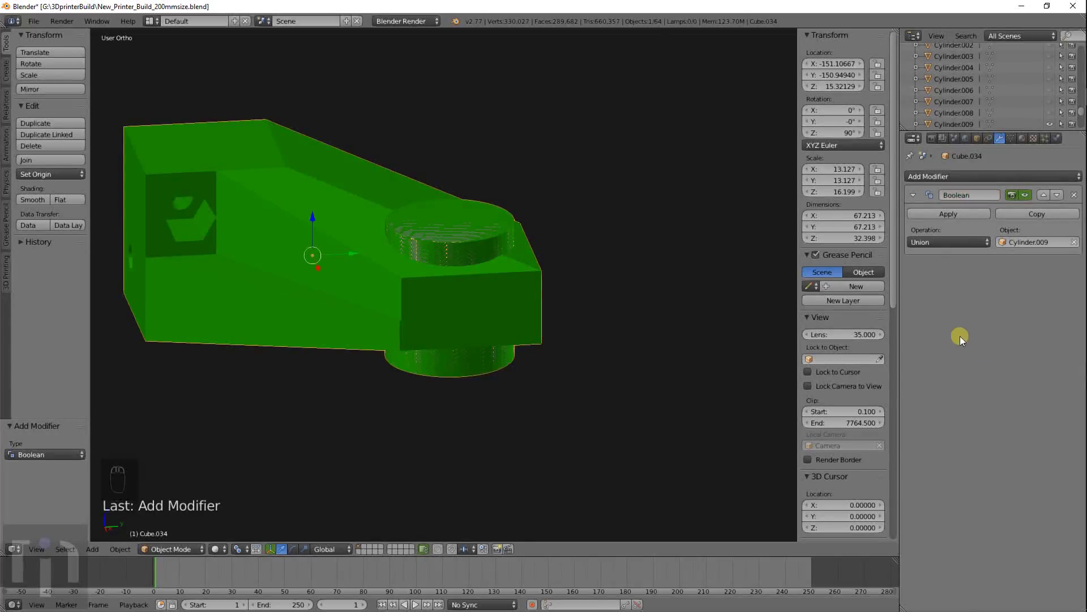
click(952, 214)
Step: Delete the separate cylinder overlapping the bracket and undo the deletion
key(x)
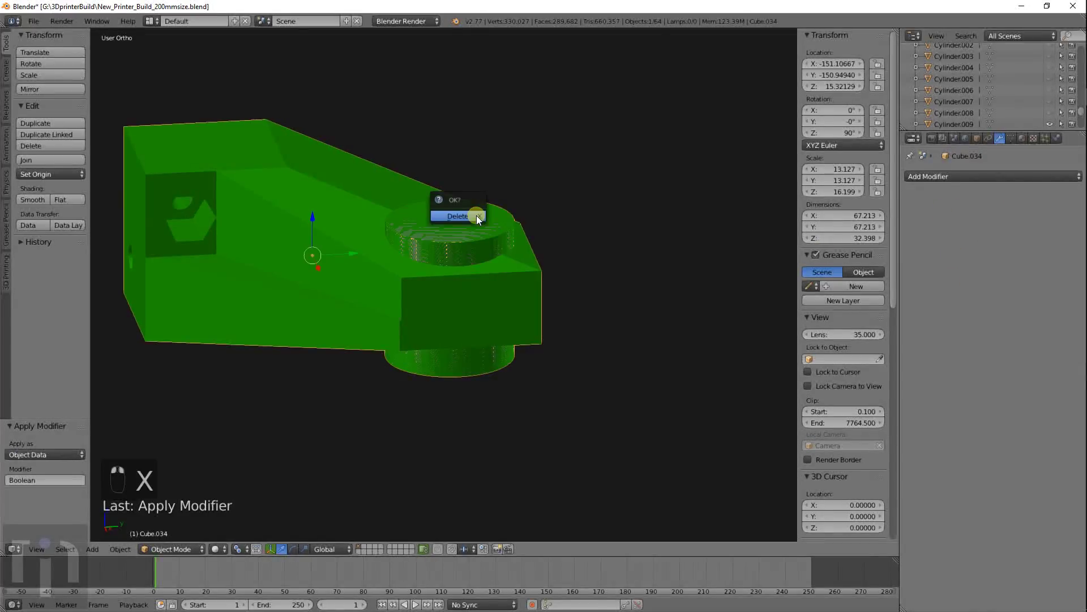
right_click(473, 235)
key(x)
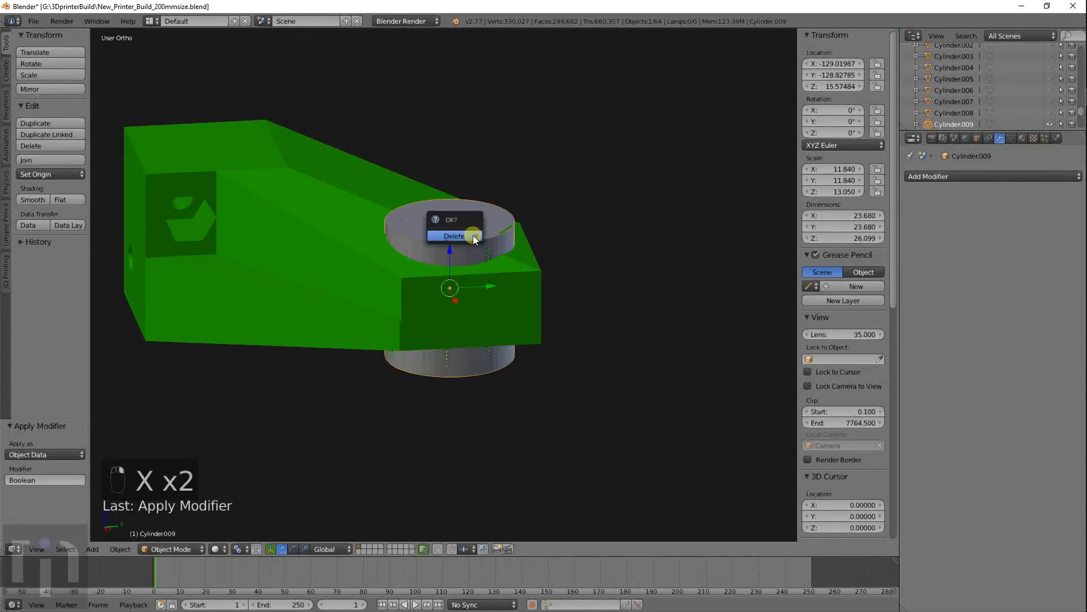
click(474, 235)
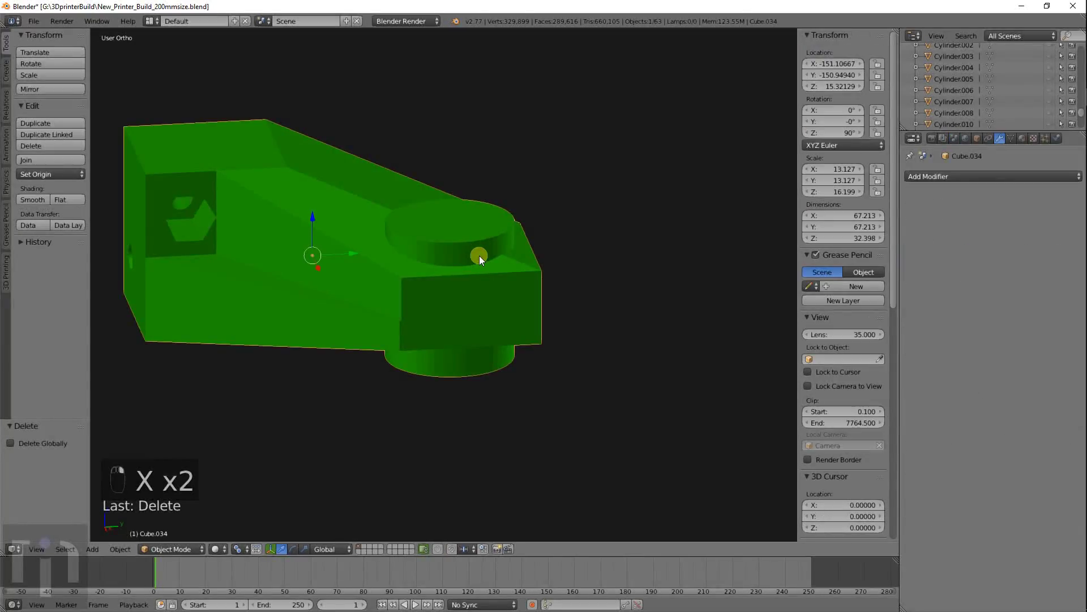
key(ctrl+z)
key(ctrl+z)
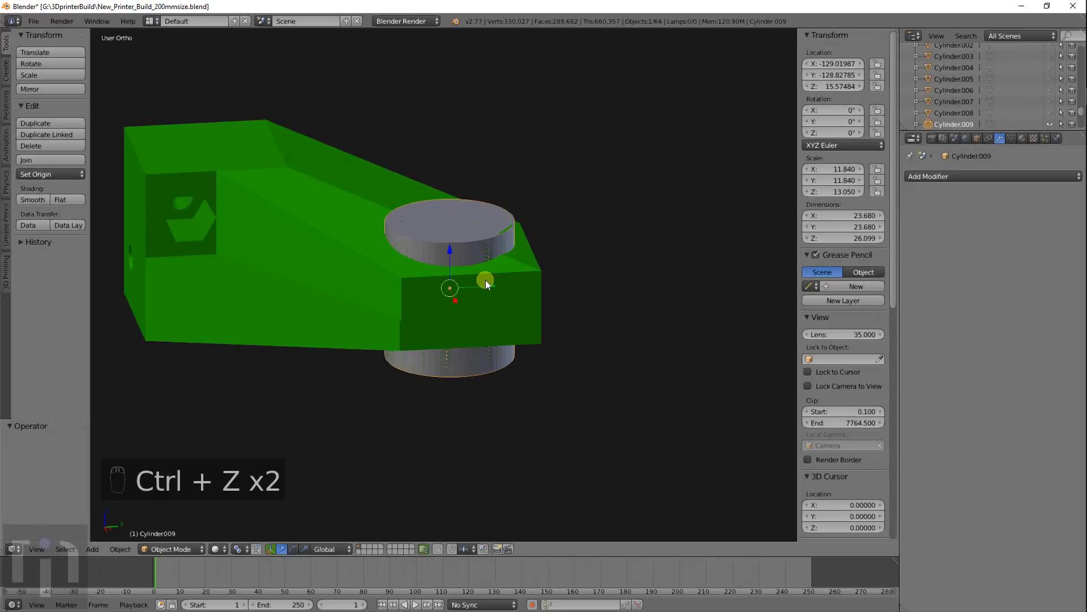
Step: In top view, delete the leftover separate cylinder at the bracket's round end
key(KP_7)
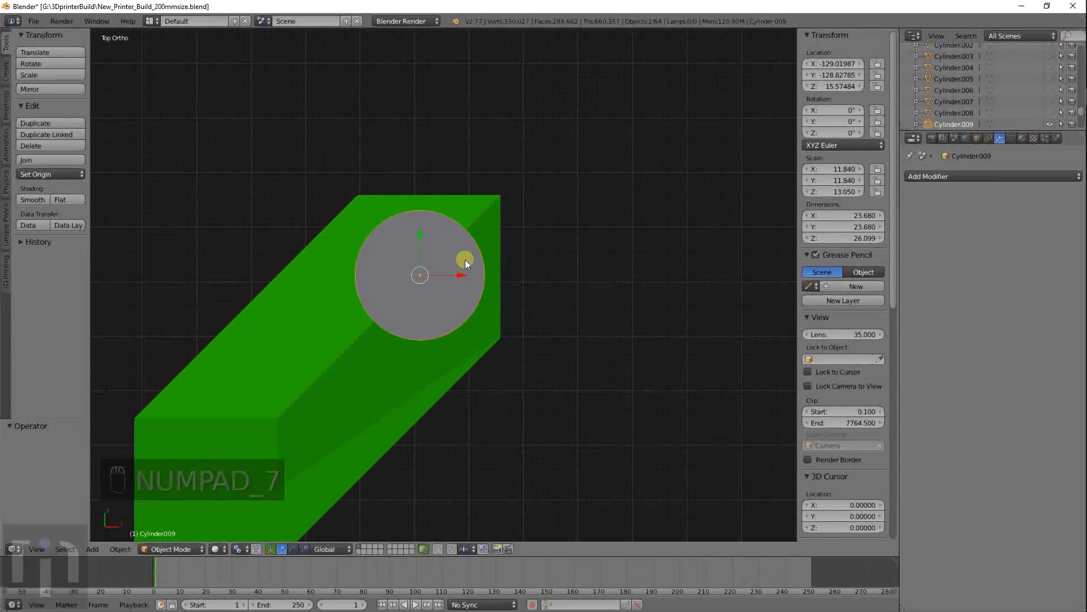
key(x)
click(464, 261)
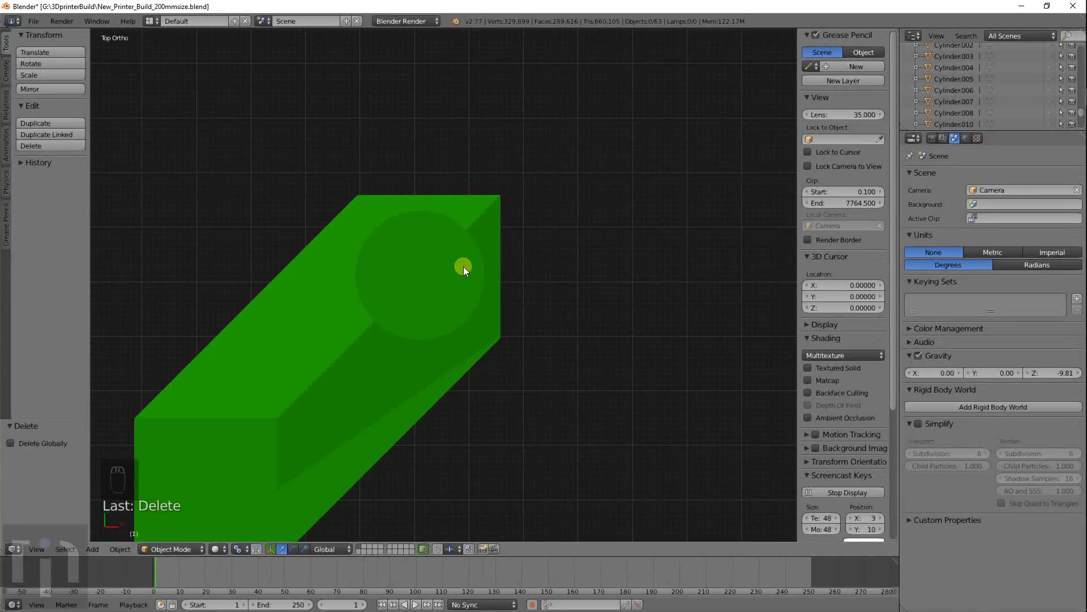
Step: Unhide all objects and raise the smooth rod through the bracket's round end along Z by about 13.03, to Z -113.56
key(alt+h)
key(z)
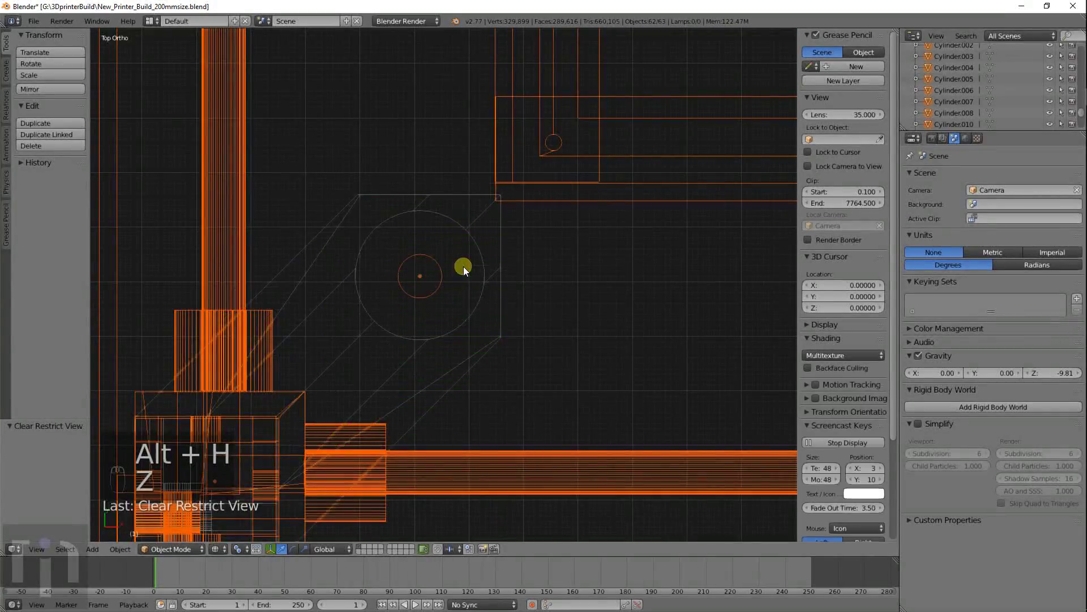
scroll(463, 266, up, 4)
right_click(442, 266)
scroll(445, 271, down, 3)
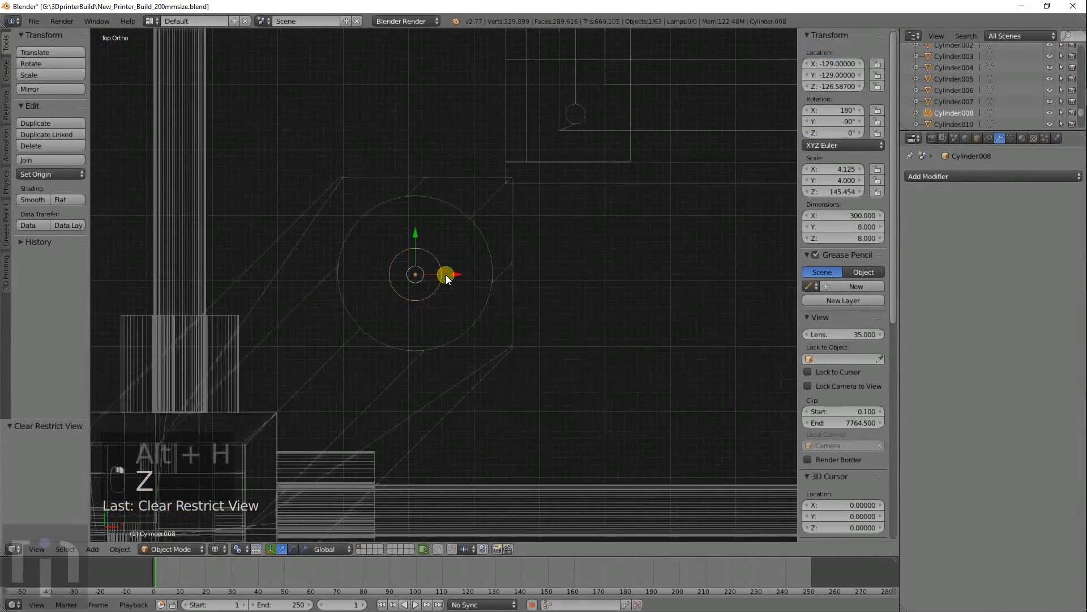
key(KP_1)
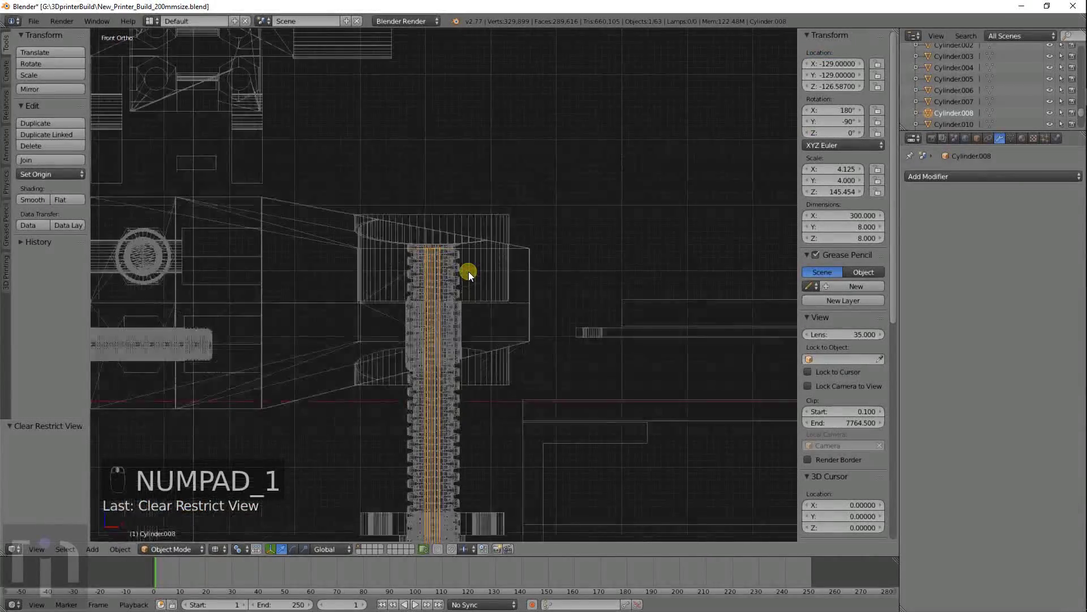
scroll(469, 270, down, 3)
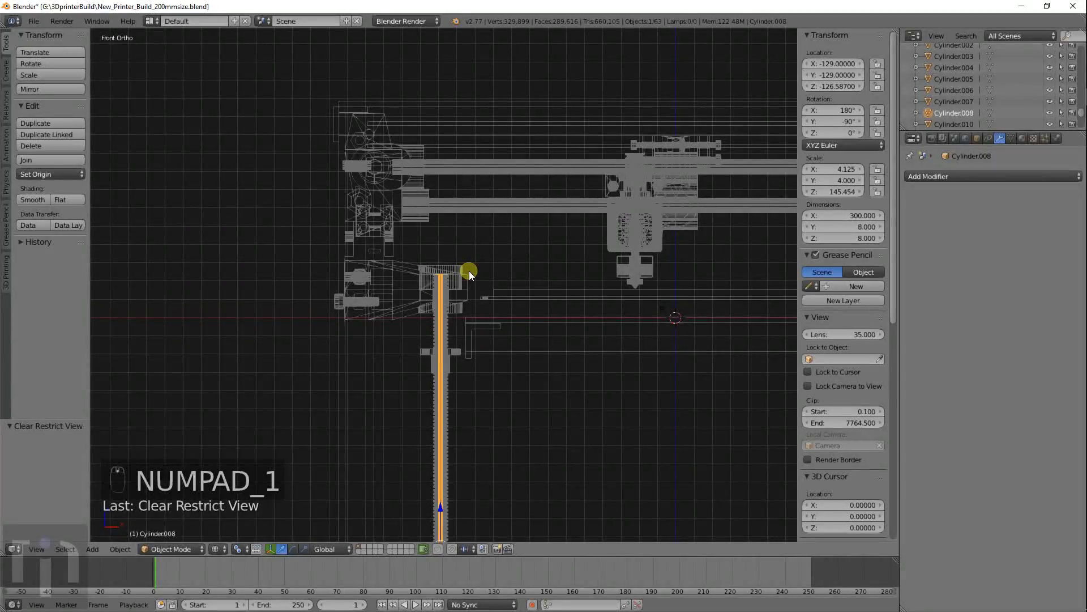
key(g)
click(470, 247)
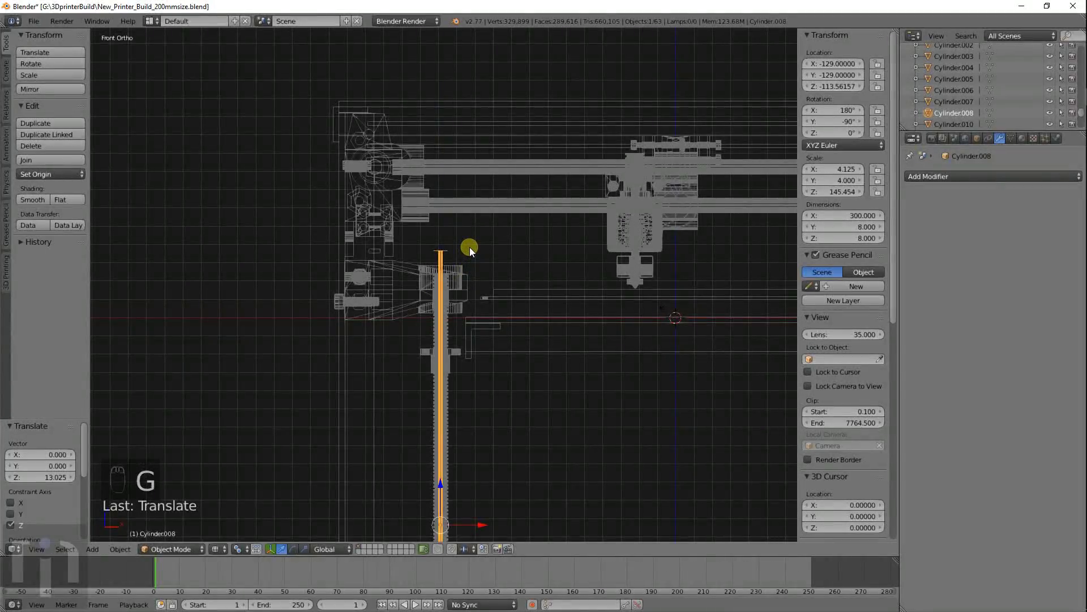
Step: In solid shading, add a Boolean modifier to the merged bracket and set its operation to Difference
scroll(470, 247, up, 3)
scroll(478, 221, up, 3)
key(z)
right_click(494, 179)
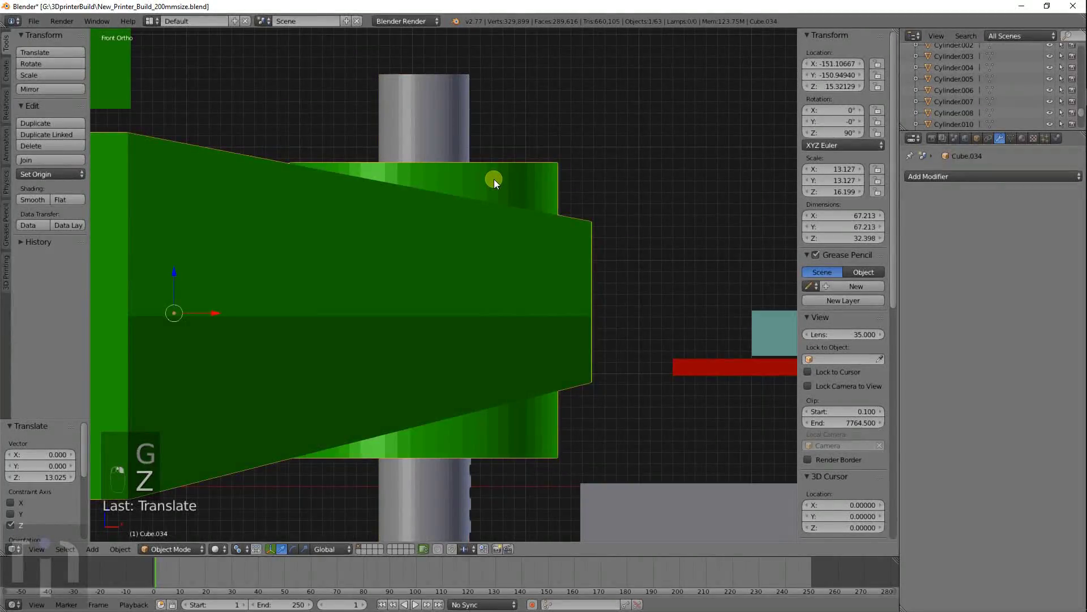
scroll(494, 179, down, 3)
right_click(425, 182)
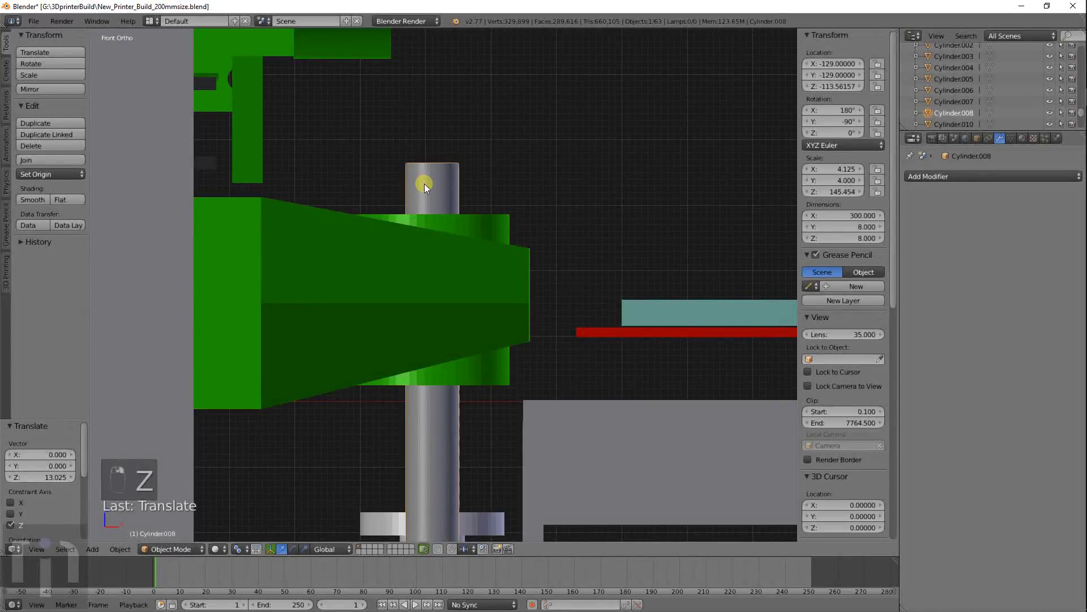
right_click(503, 221)
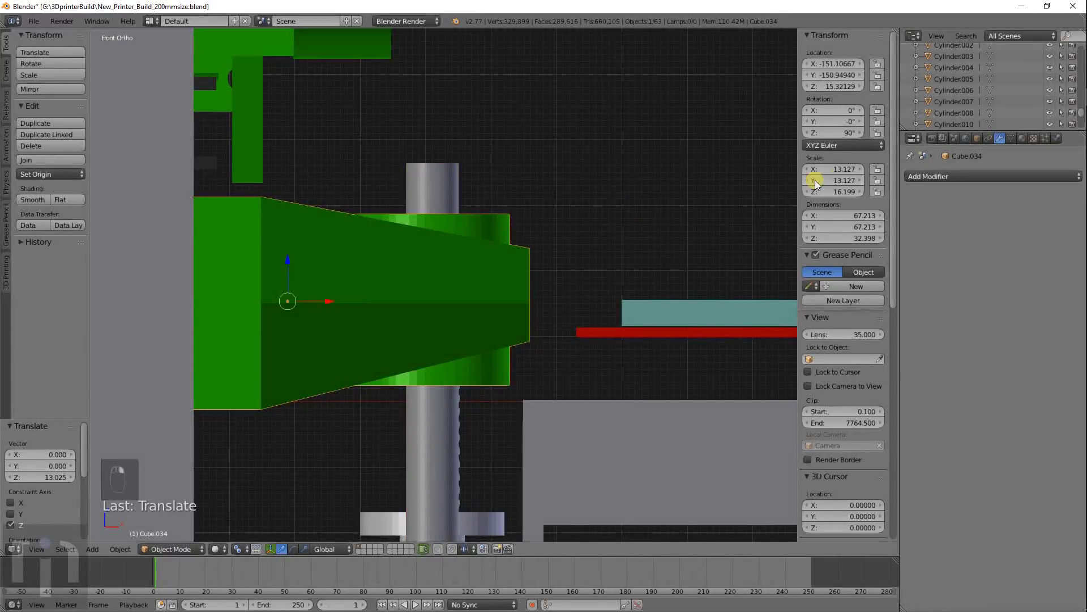
click(947, 178)
click(836, 228)
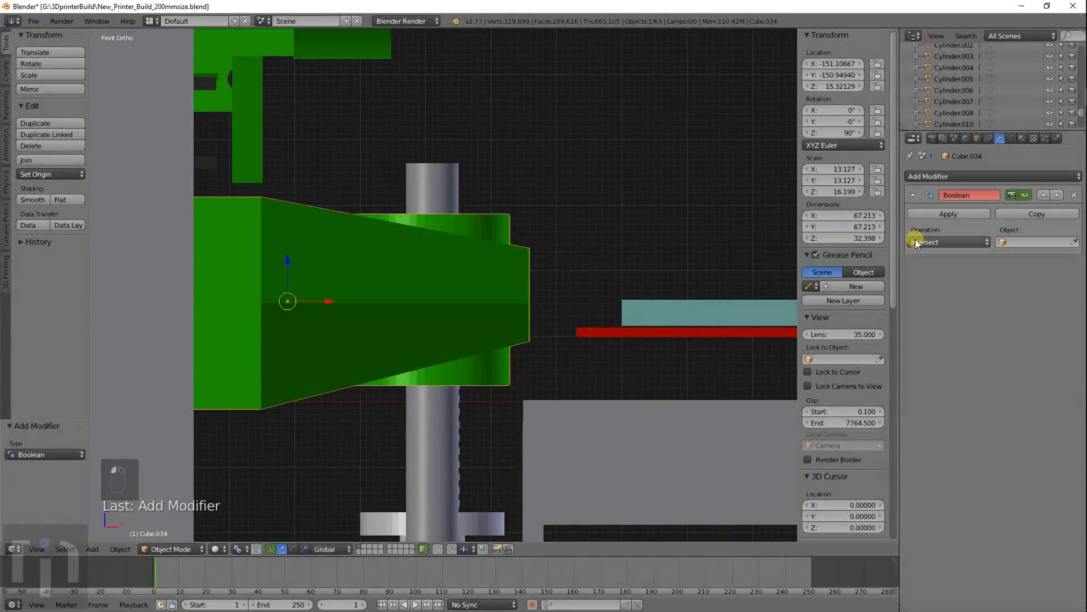
click(917, 242)
click(924, 204)
Step: Set Cylinder.008 as the Difference object and apply the modifier to cut the rod hole through the bracket
click(1017, 242)
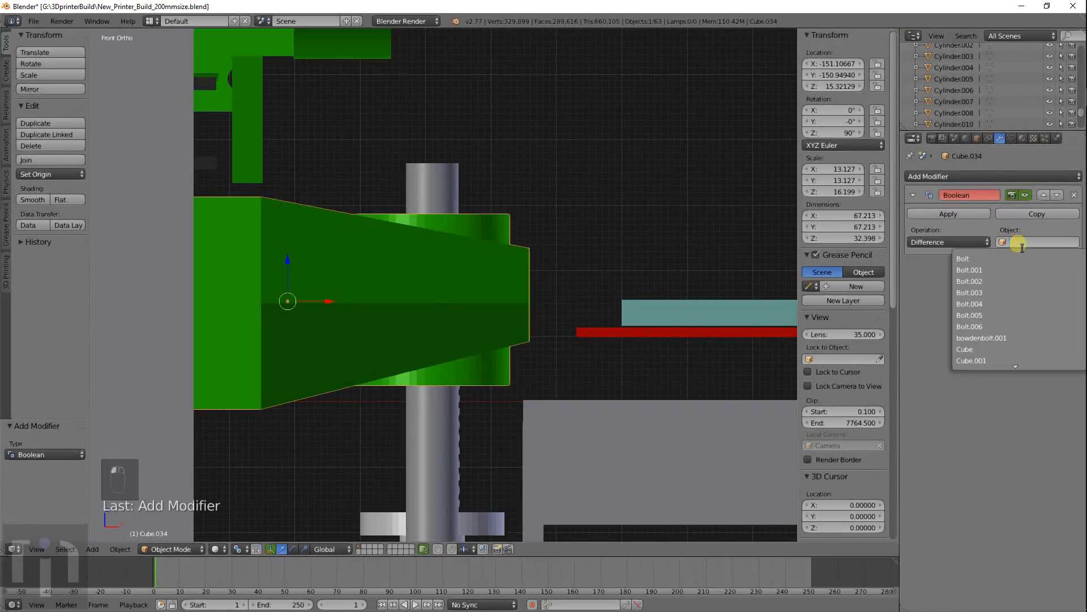
scroll(983, 332, down, 7)
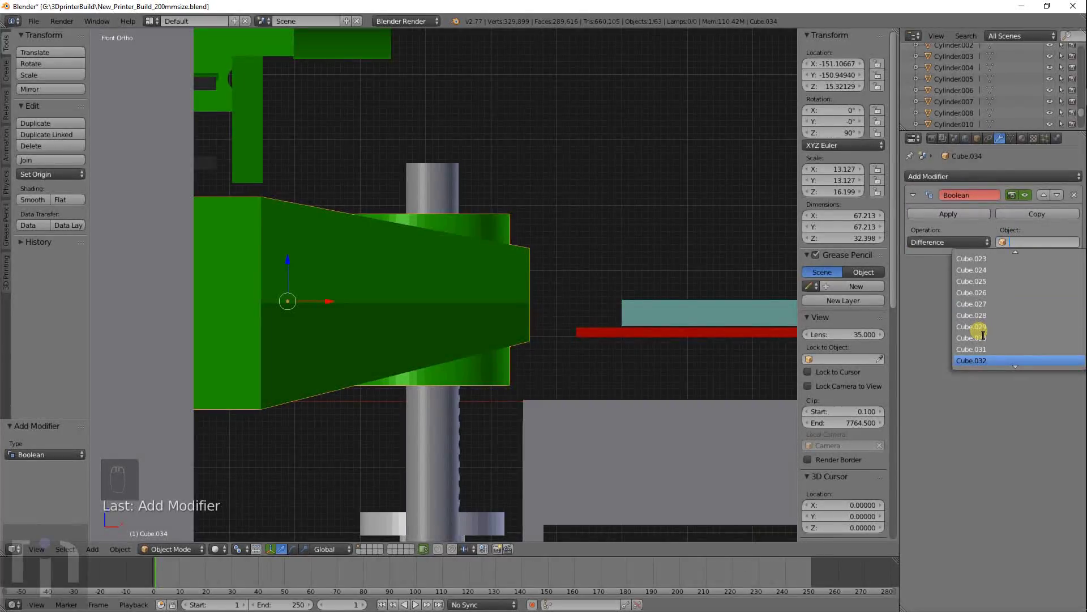
scroll(983, 335, down, 10)
click(973, 280)
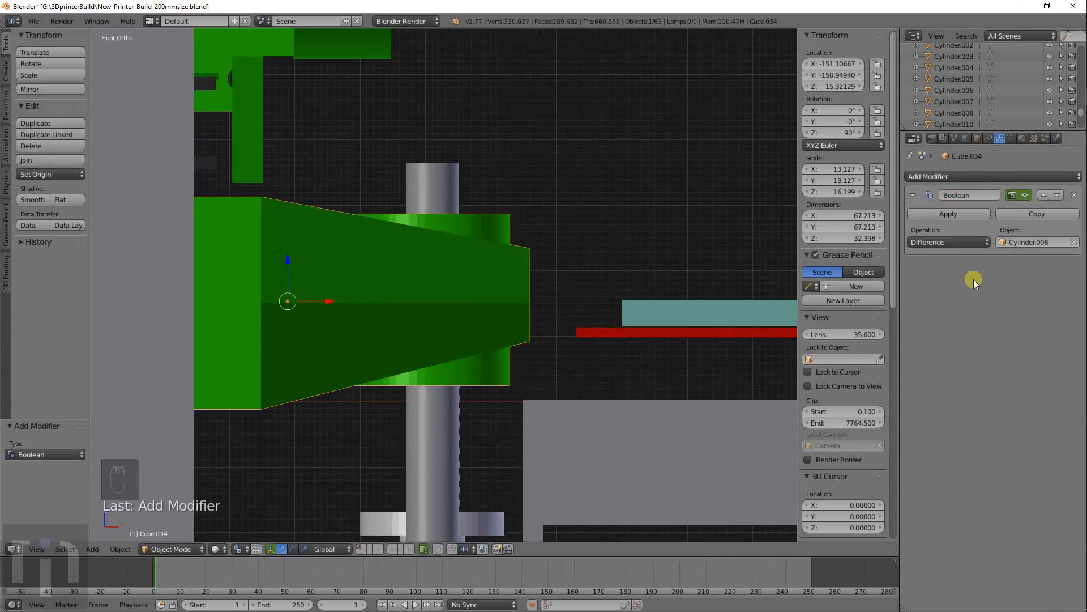
key(z)
middle_drag(595, 260, 583, 320)
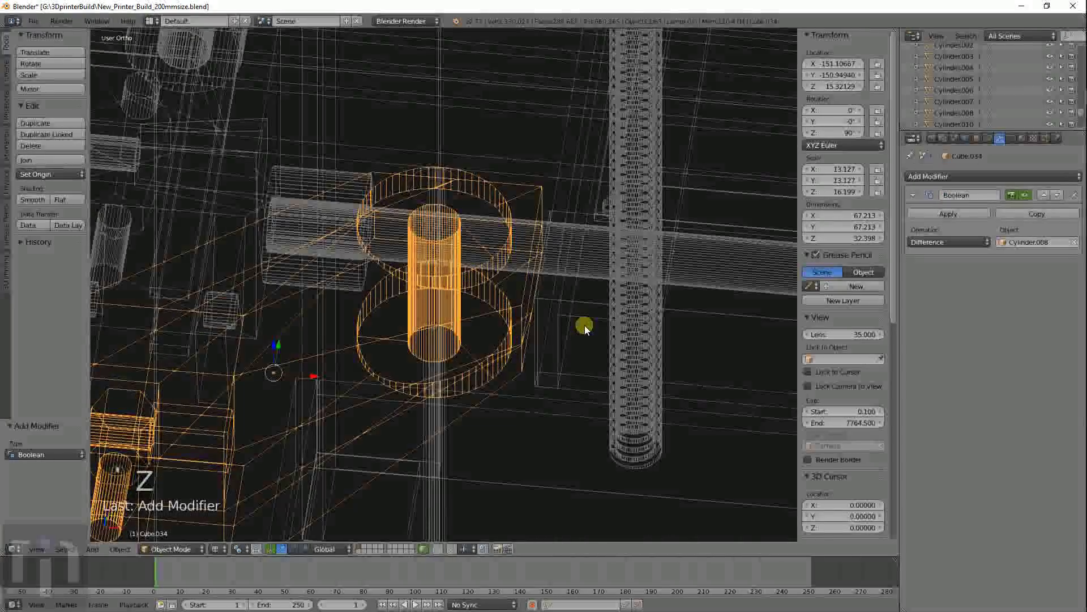
click(932, 215)
key(z)
middle_drag(518, 249, 503, 213)
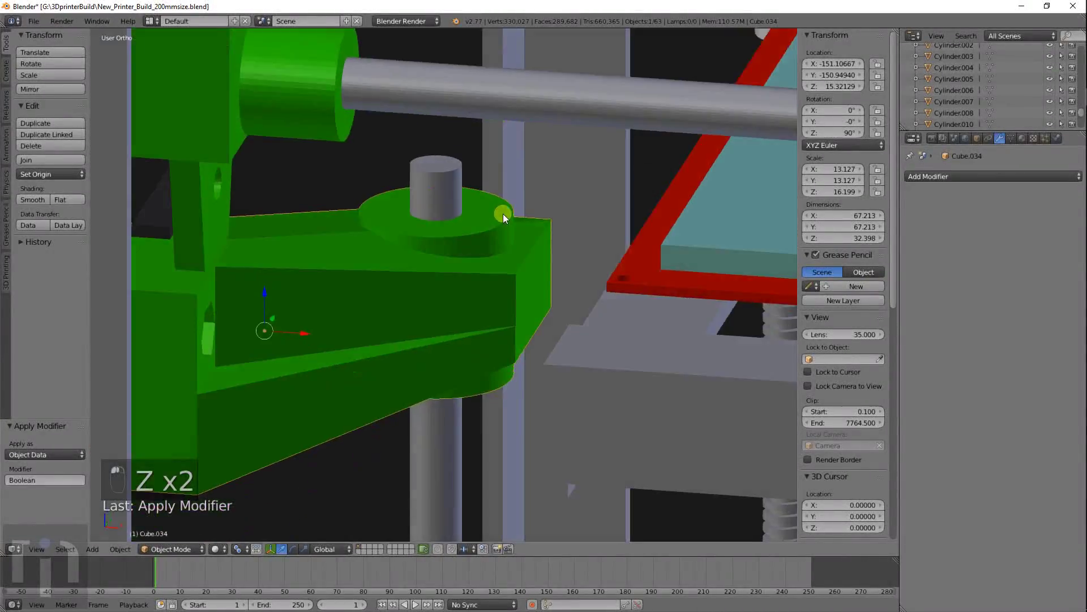
Step: In front view, select the opposite smooth rod, Cylinder.007, and set its Z location to -126.587
scroll(503, 213, down, 1)
right_click(465, 200)
scroll(702, 210, down, 3)
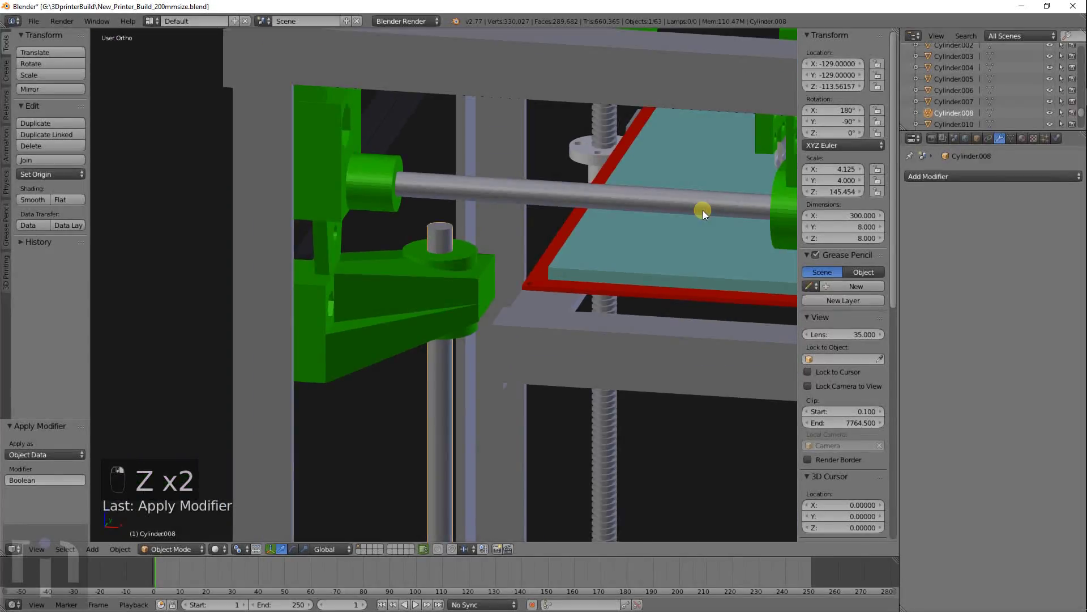
key(KP_1)
scroll(694, 259, down, 4)
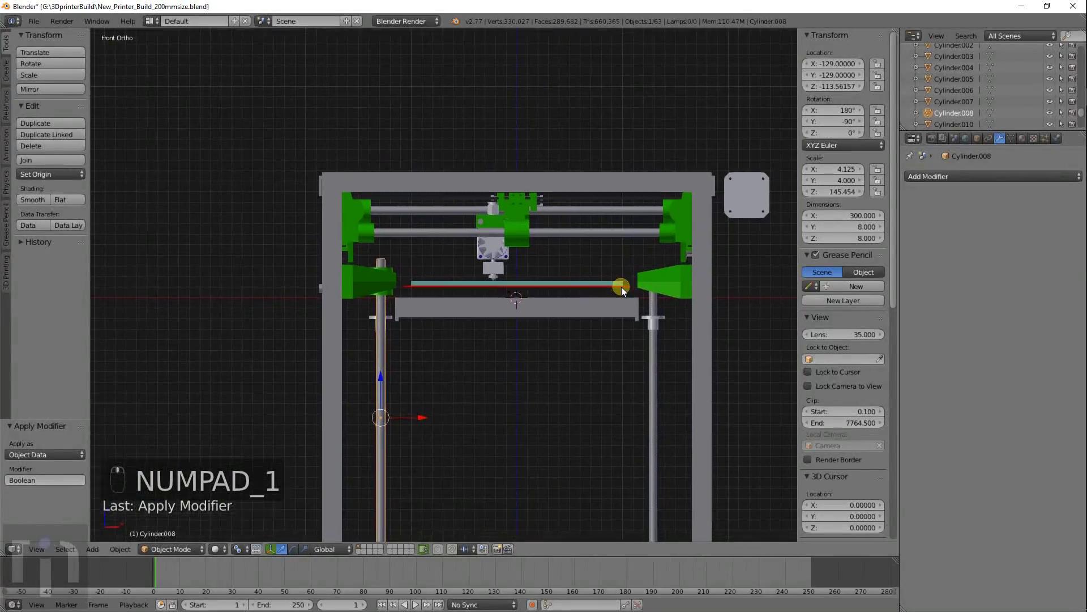
right_click(657, 298)
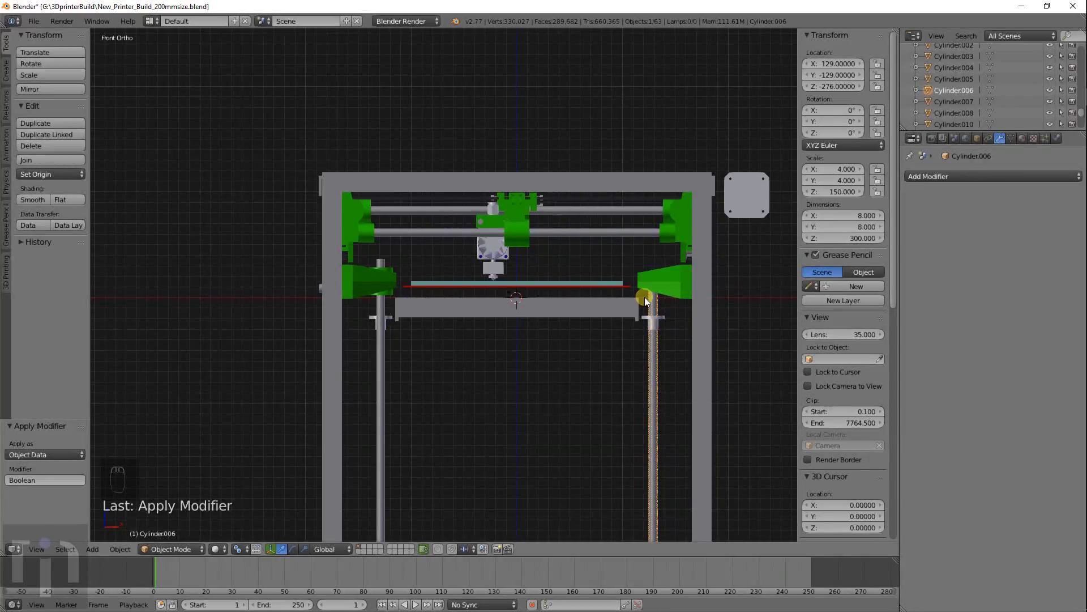
right_click(652, 307)
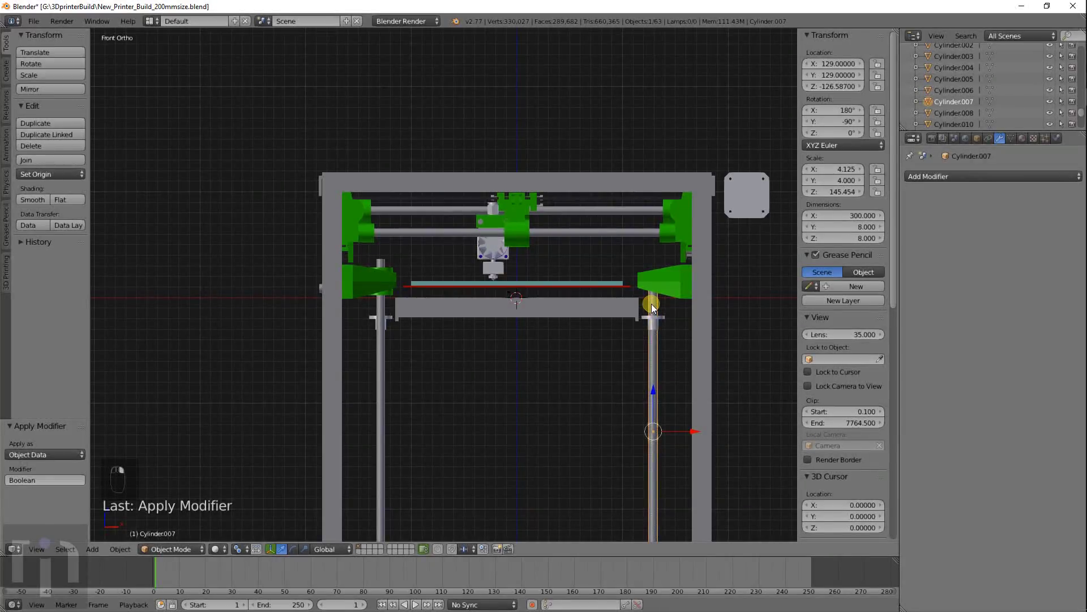
click(842, 86)
key(BackSpace)
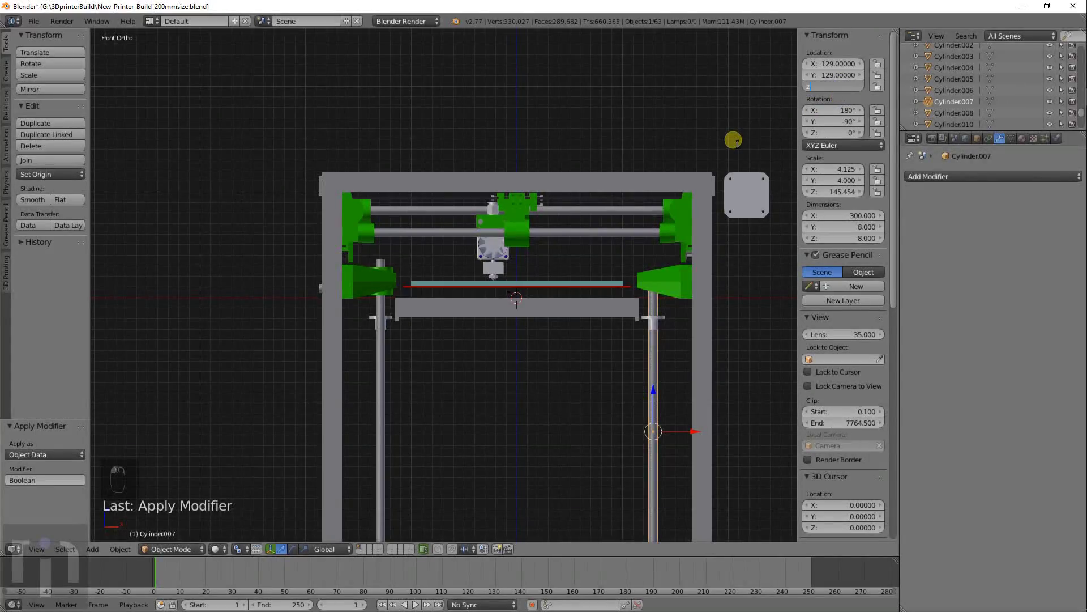
text(-126.587)
key(Return)
Step: In wireframe, raise Cylinder.007 along Z by about 4.31 into its bracket end, and set its Z location to -122
shift+middle_drag(660, 229, 485, 255)
key(z)
scroll(586, 260, up, 5)
scroll(532, 257, down, 1)
key(g)
key(z)
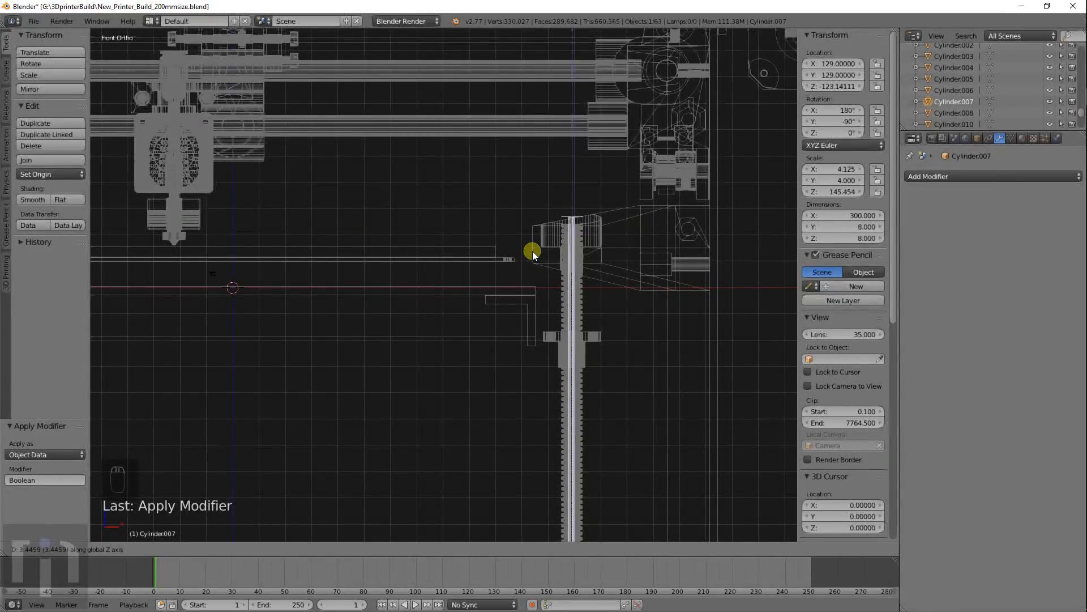
click(533, 249)
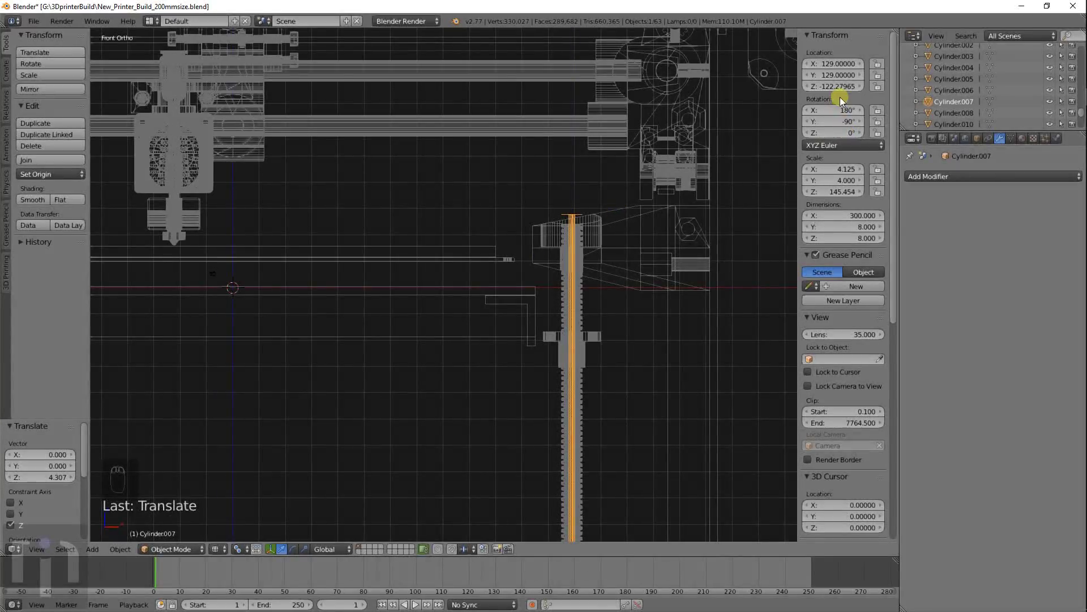
key(BackSpace)
text(-1)
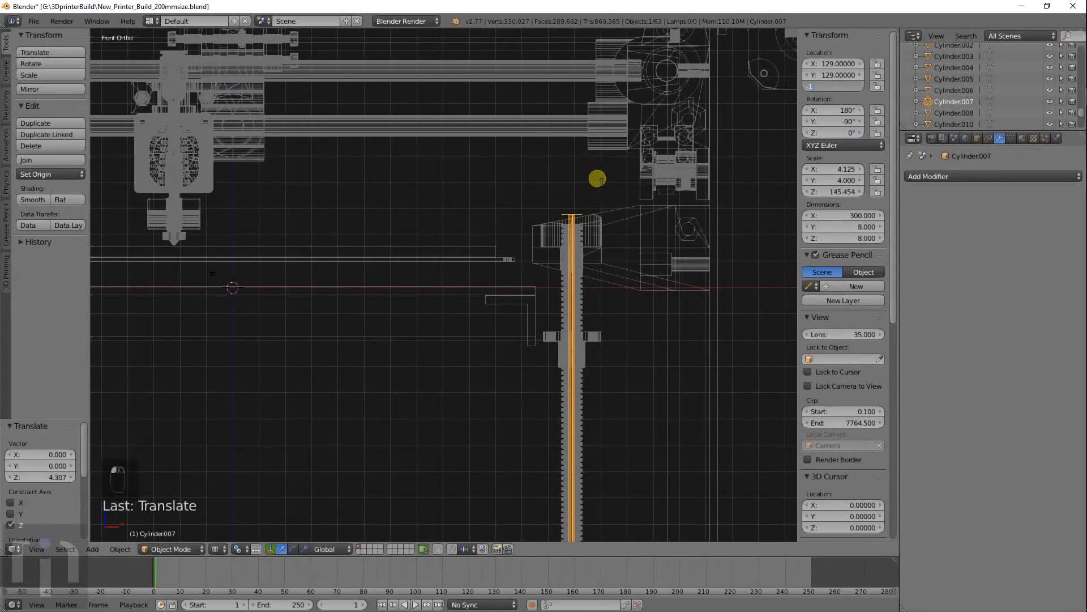
text(22)
key(Return)
Step: Select the other smooth rod, Cylinder.008, and set its Z location to -122
scroll(597, 178, down, 4)
shift+middle_drag(209, 276, 373, 244)
scroll(373, 243, up, 3)
right_click(276, 158)
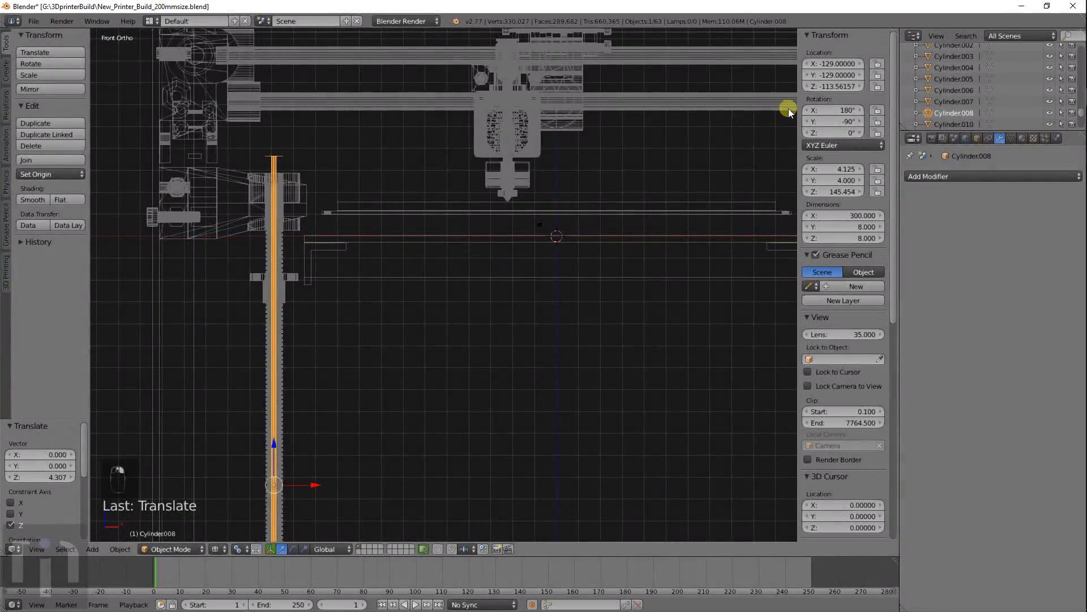
click(822, 86)
key(BackSpace)
text(-12)
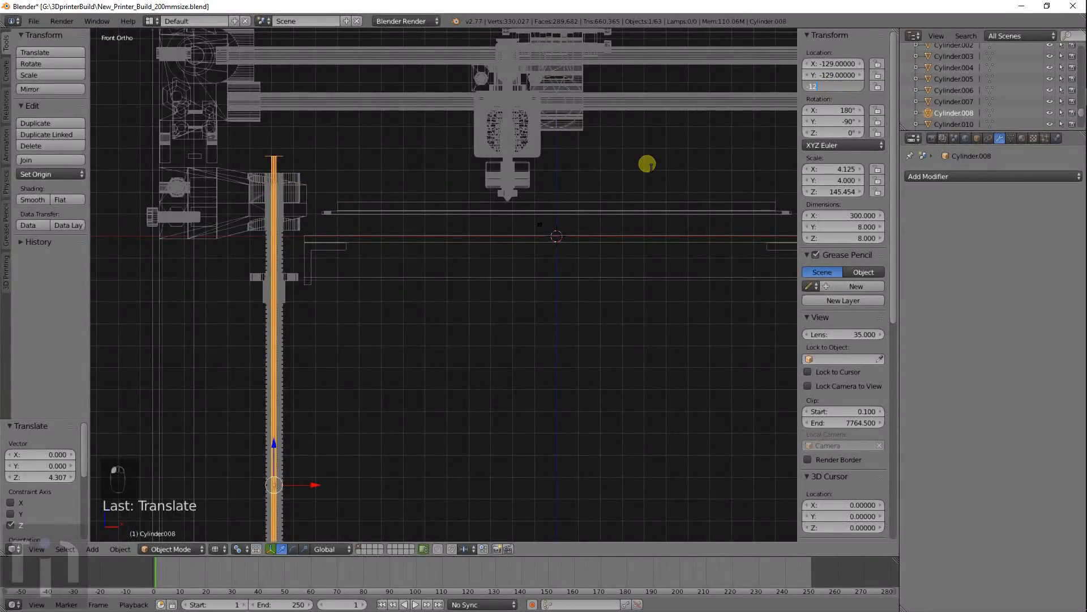
text(2)
key(Return)
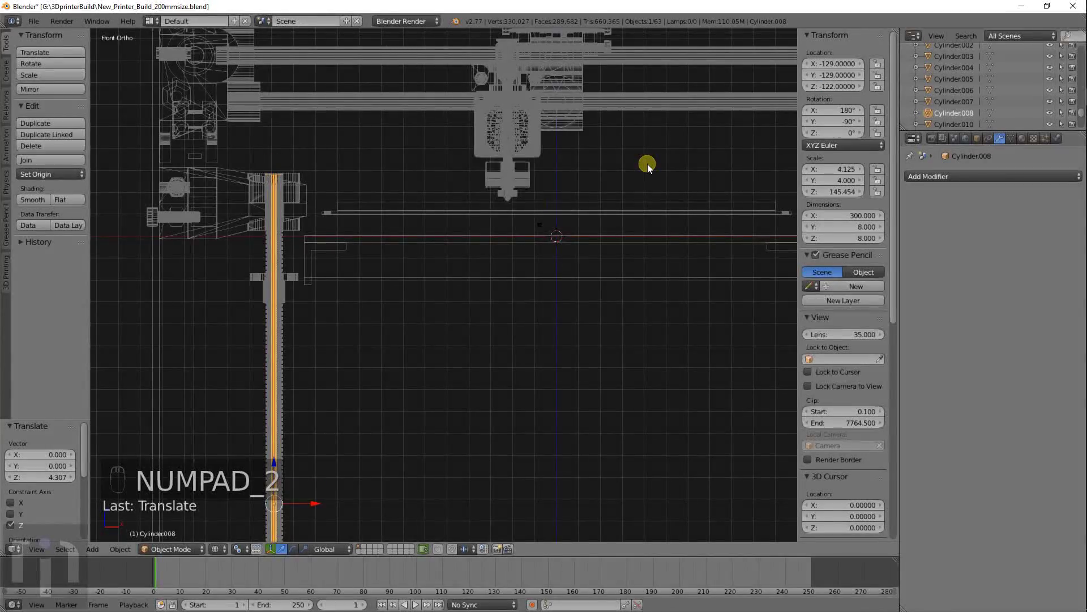
Step: Examine how the lowered smooth rod sits in the merged bracket's hole, in both solid and wireframe shading
scroll(648, 165, down, 5)
key(z)
mouse_move(590, 203)
middle_down()
mouse_move(555, 277)
mouse_move(552, 338)
mouse_move(525, 339)
mouse_move(526, 320)
mouse_move(467, 291)
middle_up()
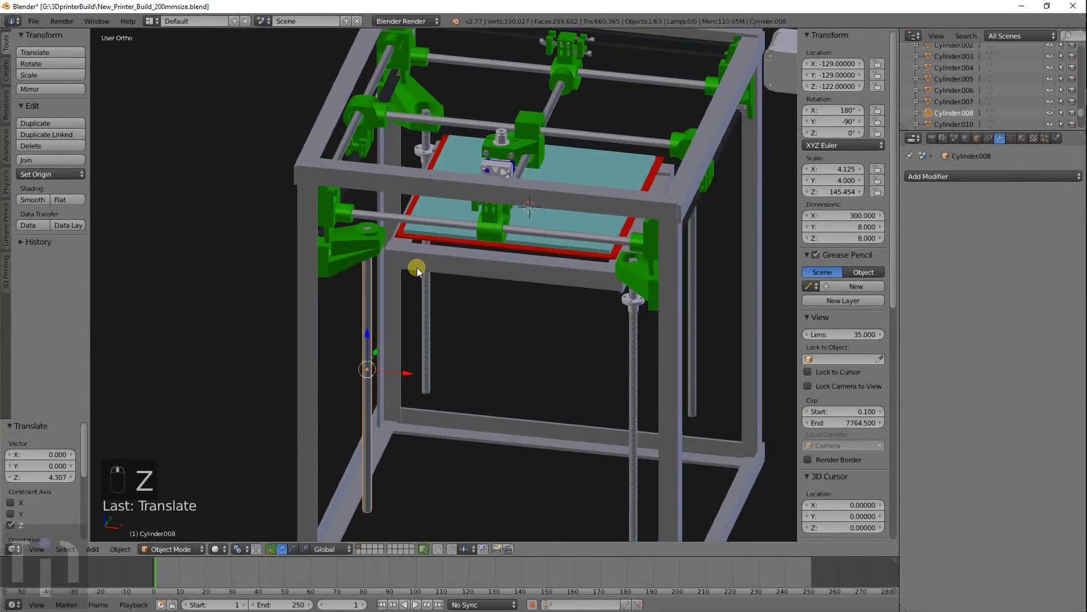
scroll(512, 283, up, 8)
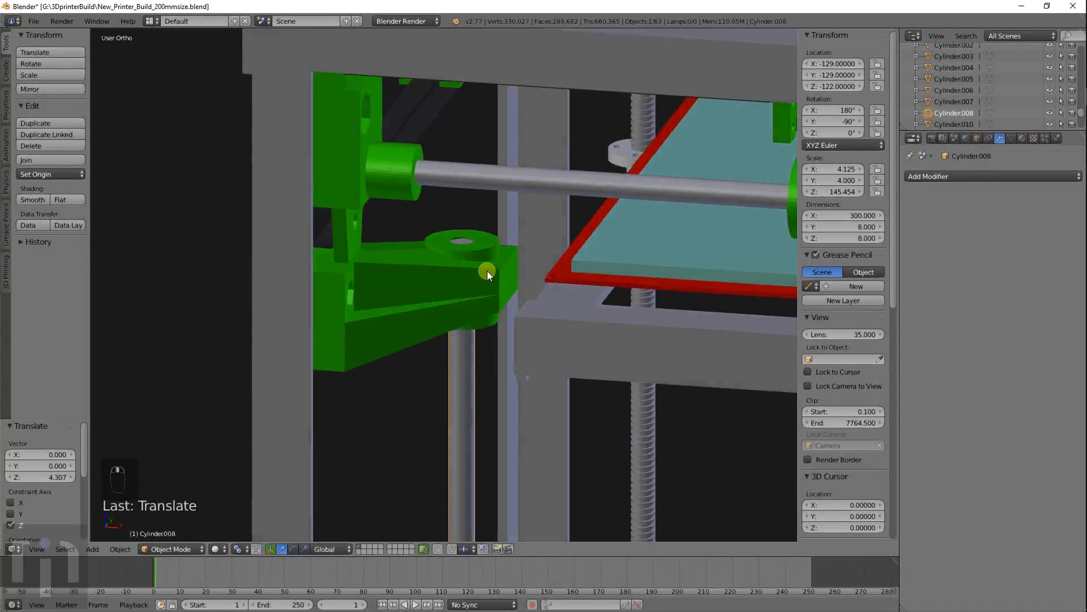
scroll(486, 270, up, 5)
key(z)
scroll(460, 306, down, 3)
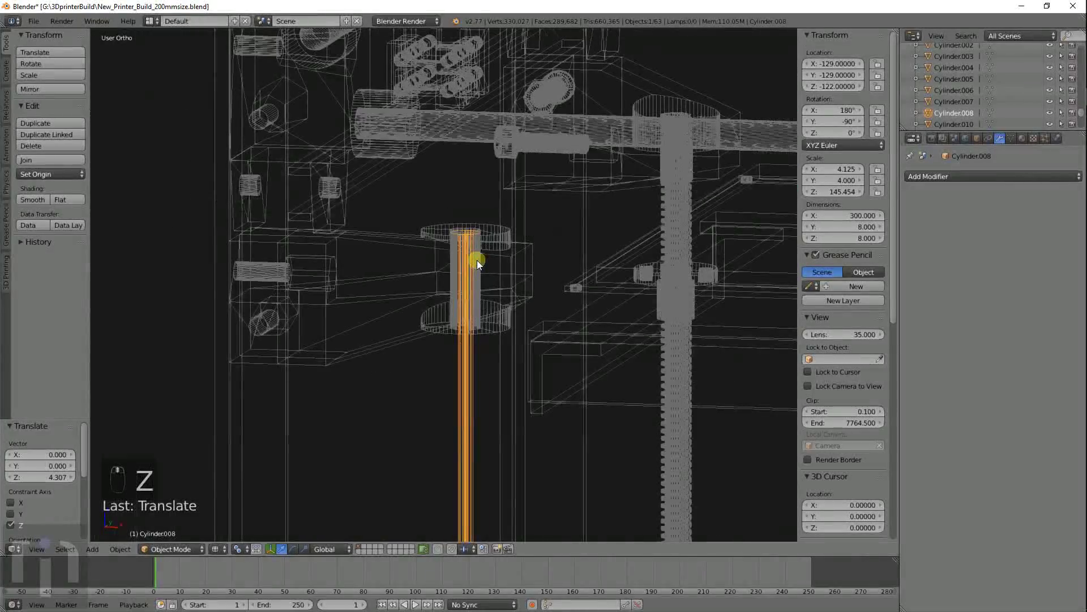
key(z)
scroll(501, 246, down, 6)
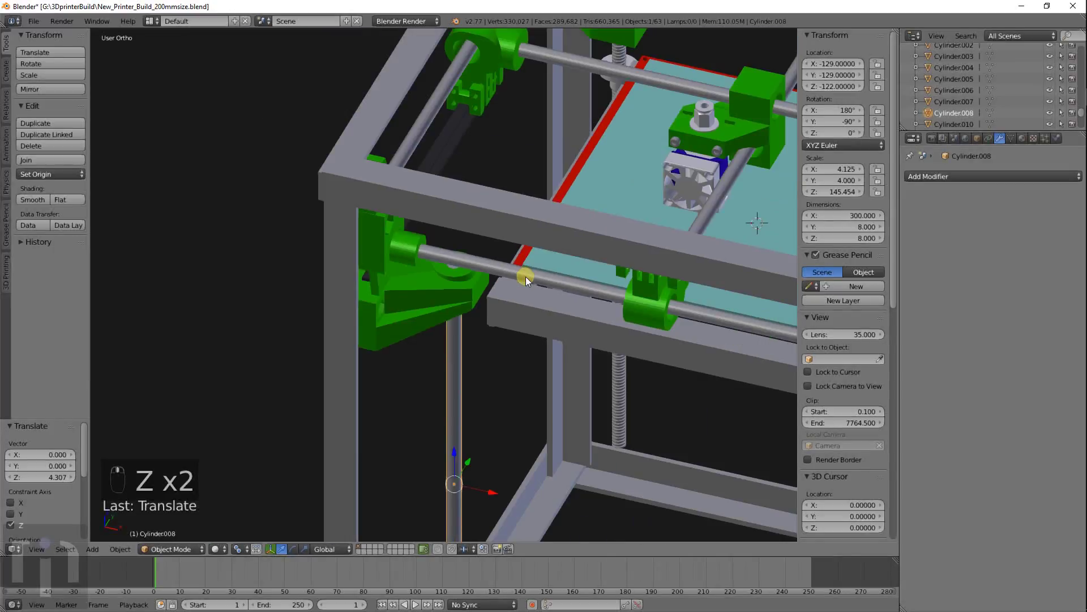
Step: Select the merged smooth-rod bracket and set its origin to the 3D cursor
scroll(525, 276, down, 1)
right_click(371, 286)
scroll(526, 267, down, 4)
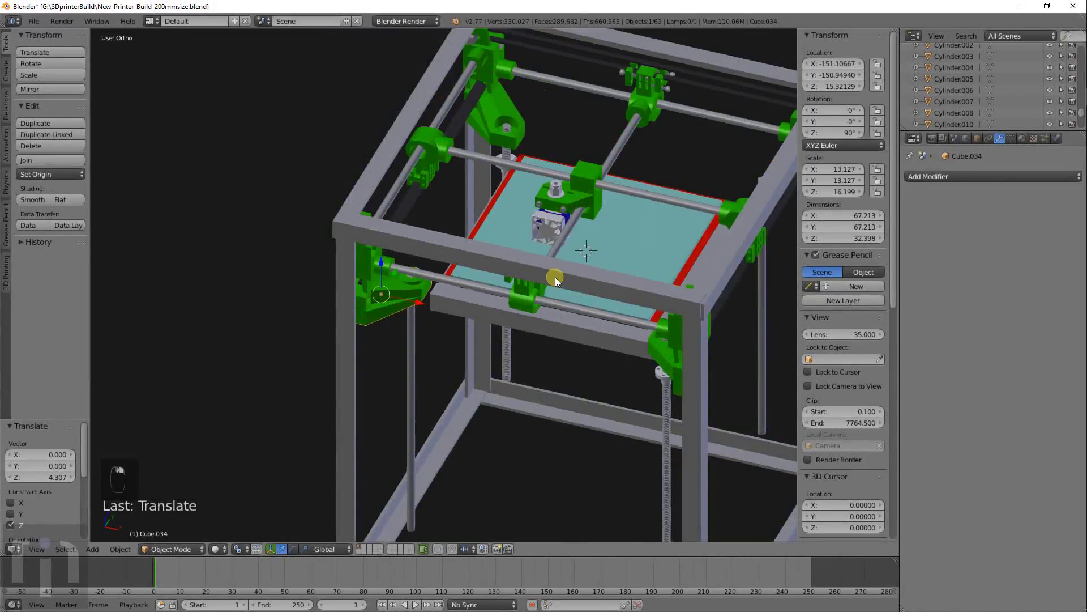
middle_drag(555, 277, 586, 300)
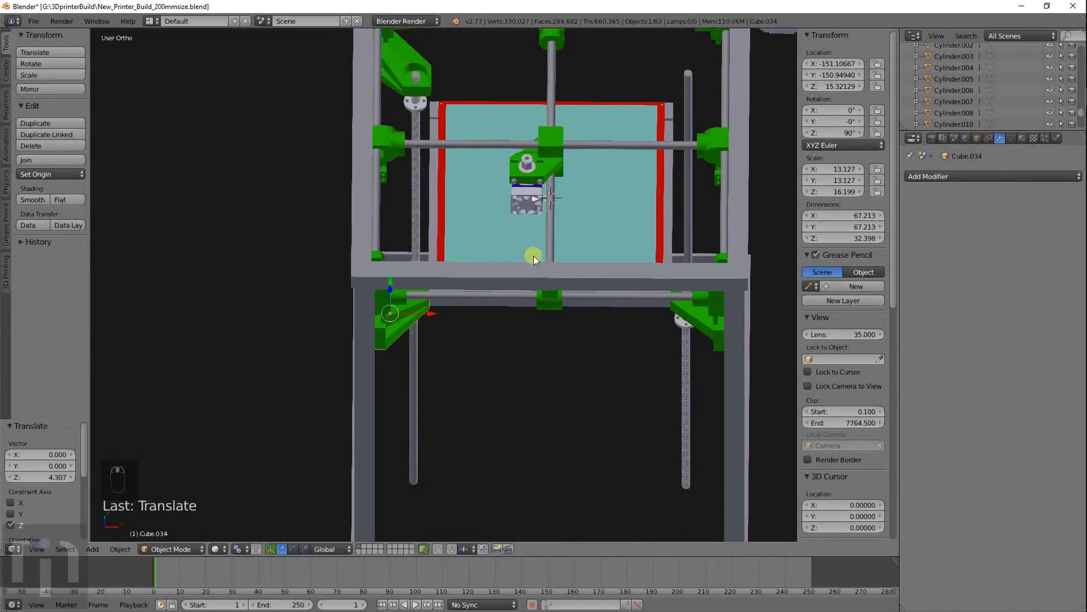
key(space)
click(569, 290)
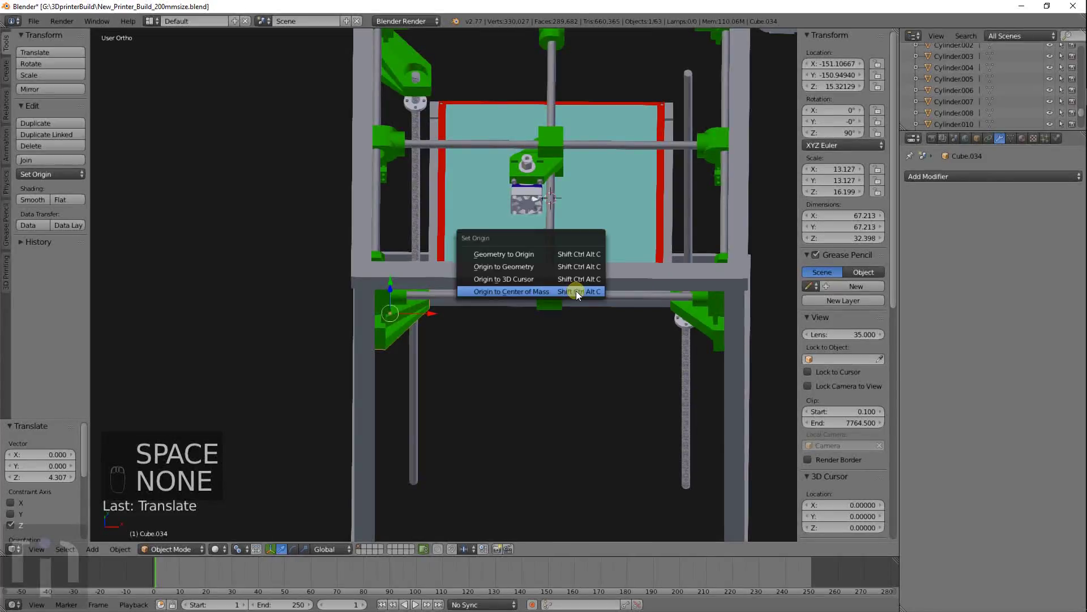
click(536, 278)
Step: Duplicate the merged bracket in place and rotate the copy 180° about Z onto the diagonally opposite corner
key(shift+d)
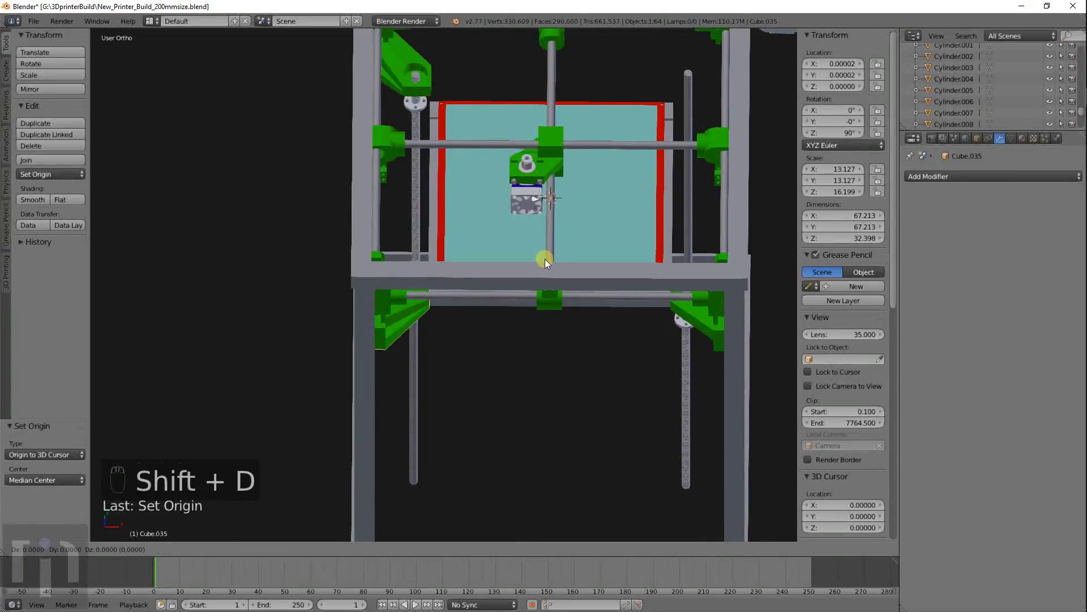
text(r180)
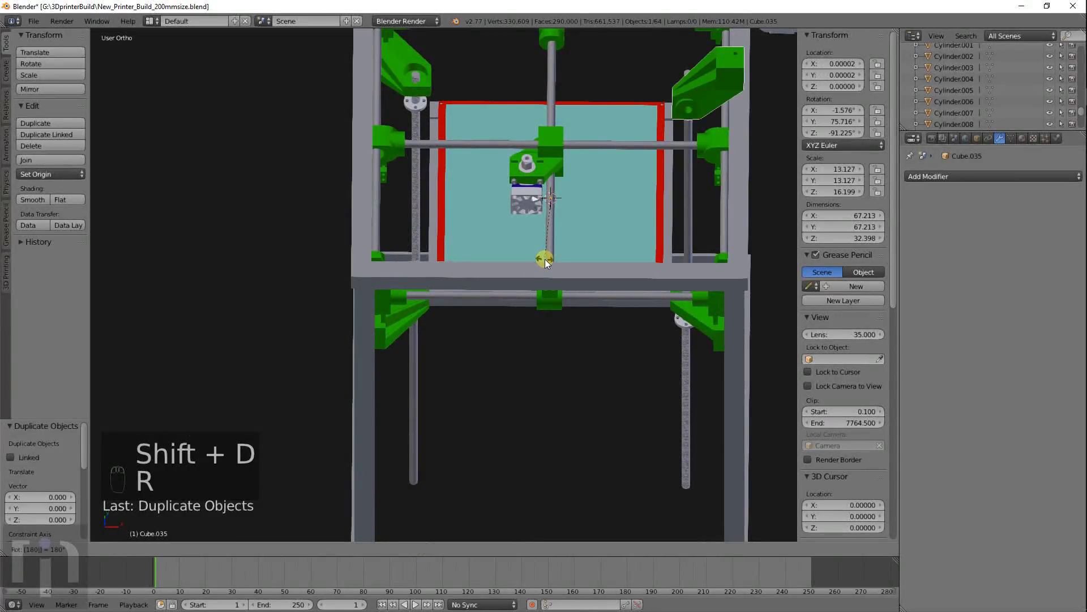
text(z)
key(Return)
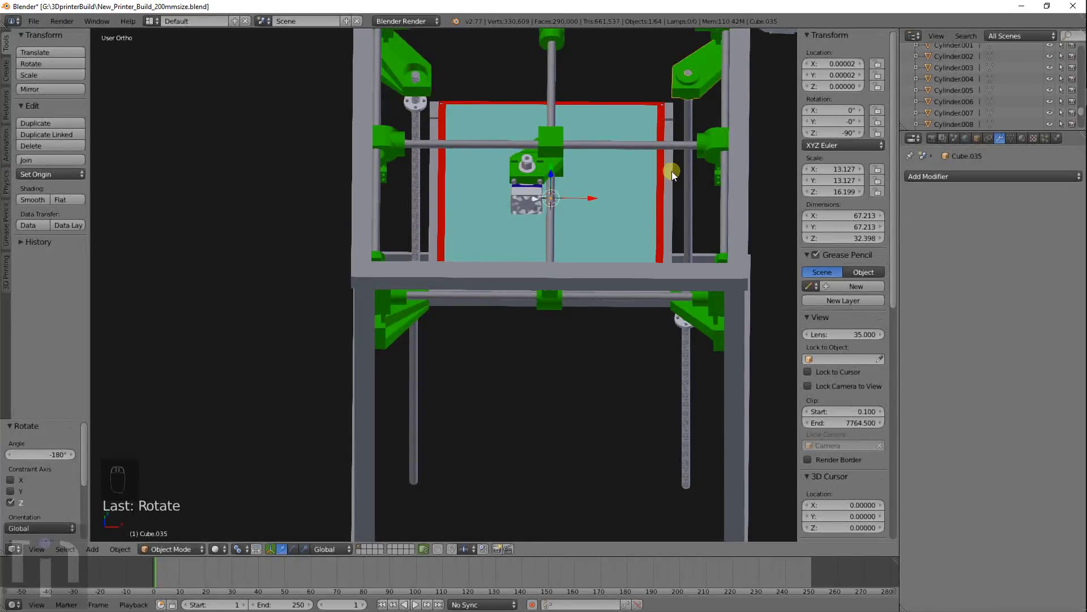
Step: Set the origins of both the rotated copy and the original smooth-rod bracket to their centers of mass
key(space)
key(Return)
click(682, 158)
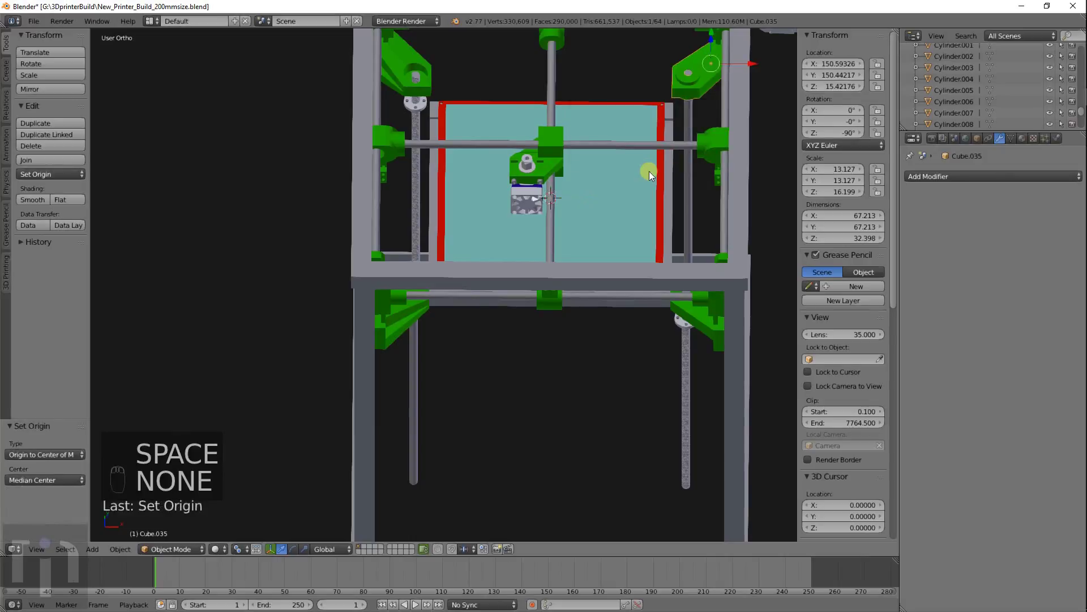
right_click(412, 321)
key(space)
click(429, 338)
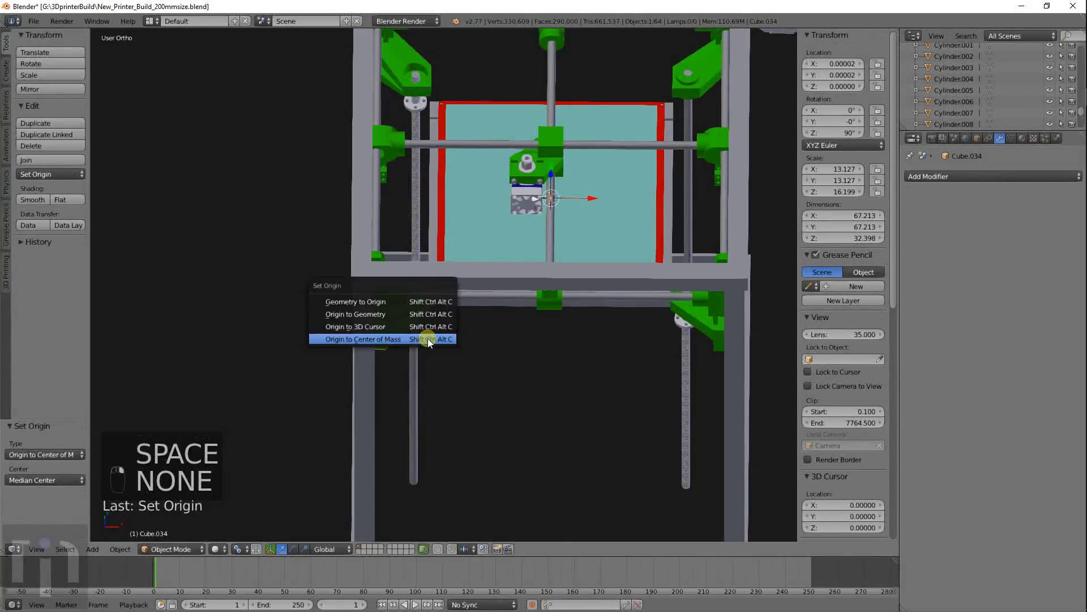
click(429, 339)
Step: Examine the copied bracket on its rod and the brackets' fit in the frame from angled and front views
scroll(579, 305, down, 3)
mouse_move(579, 304)
shift+middle_down()
mouse_move(552, 317)
mouse_move(535, 243)
mouse_move(569, 280)
mouse_move(573, 304)
shift+middle_up()
scroll(572, 305, up, 6)
shift+middle_drag(584, 120, 519, 318)
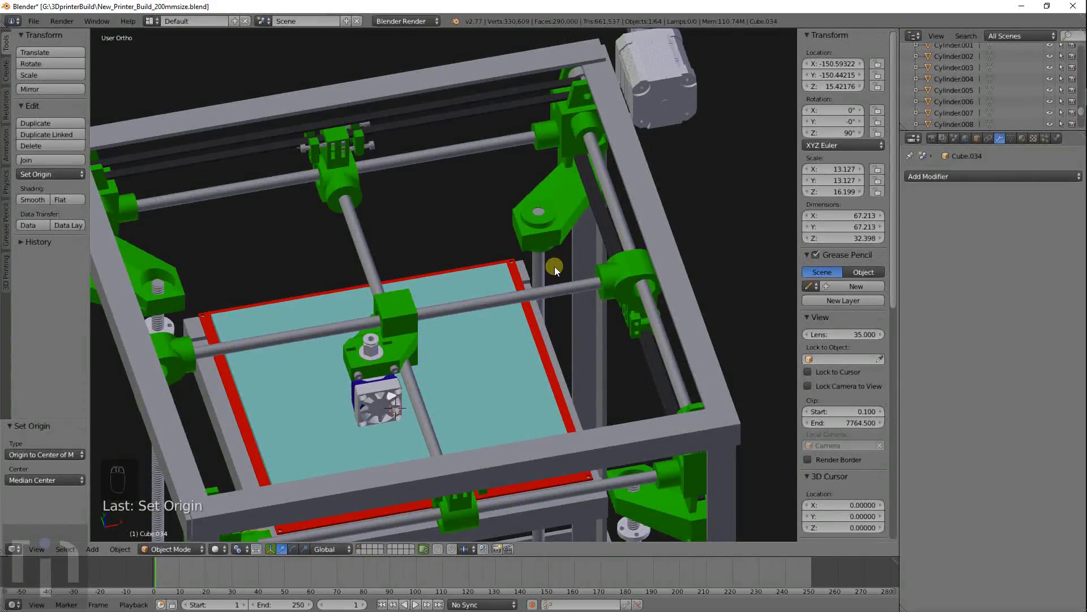
middle_drag(555, 266, 471, 261)
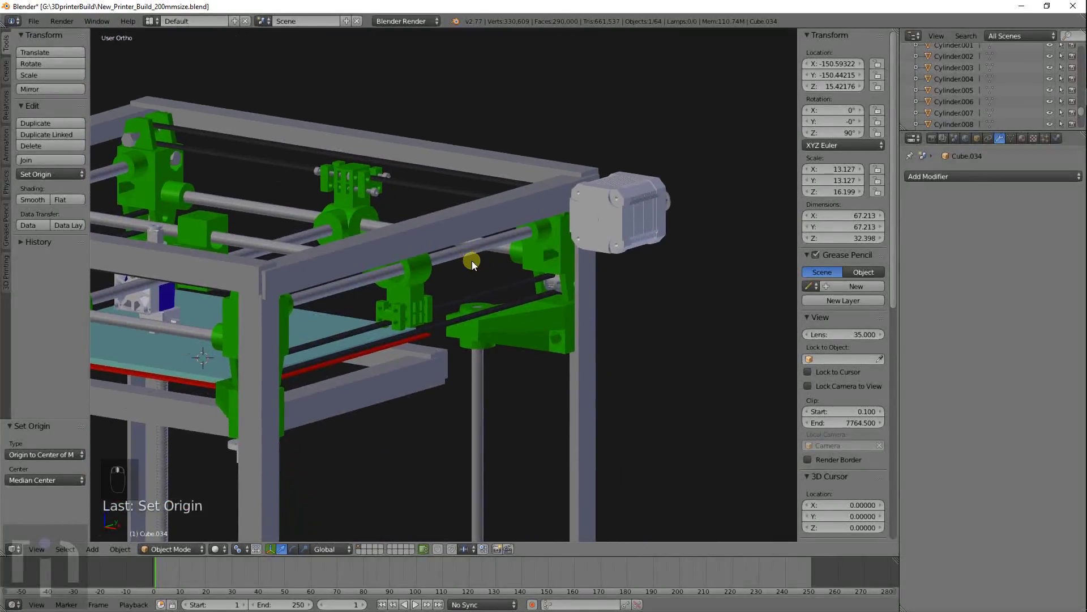
scroll(472, 261, up, 5)
key(KP_1)
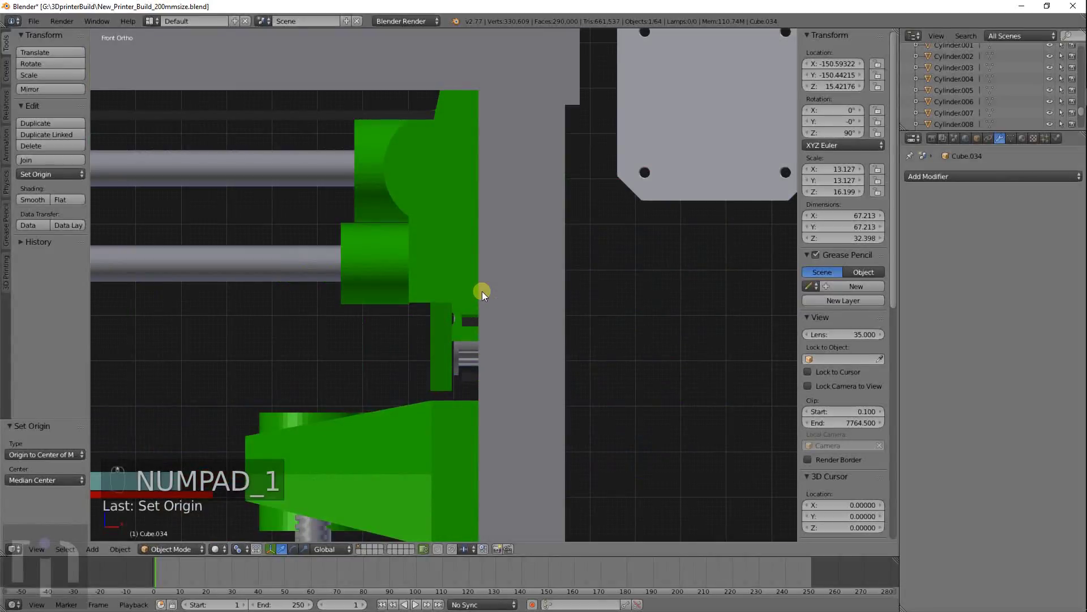
scroll(481, 291, down, 6)
shift+middle_drag(399, 345, 480, 281)
scroll(447, 271, up, 4)
scroll(458, 281, down, 5)
scroll(510, 287, up, 3)
scroll(480, 281, down, 4)
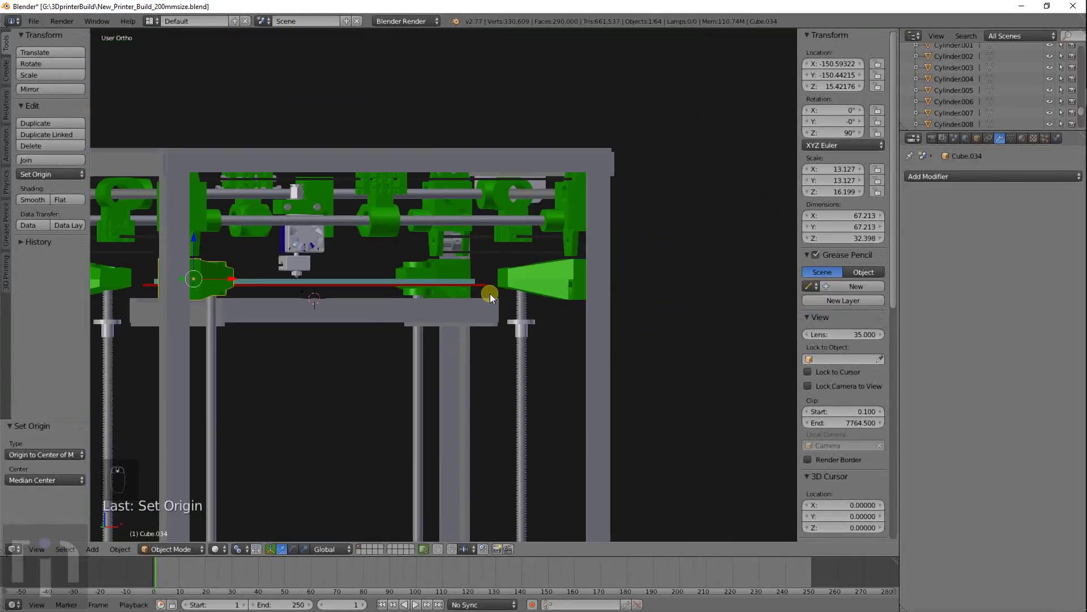
Step: Inspect the leadscrew nuts and the bed-frame side beam, comparing their positions with the corner bracket
right_click(516, 325)
scroll(440, 324, down, 4)
shift+middle_drag(315, 325, 483, 343)
scroll(484, 340, up, 8)
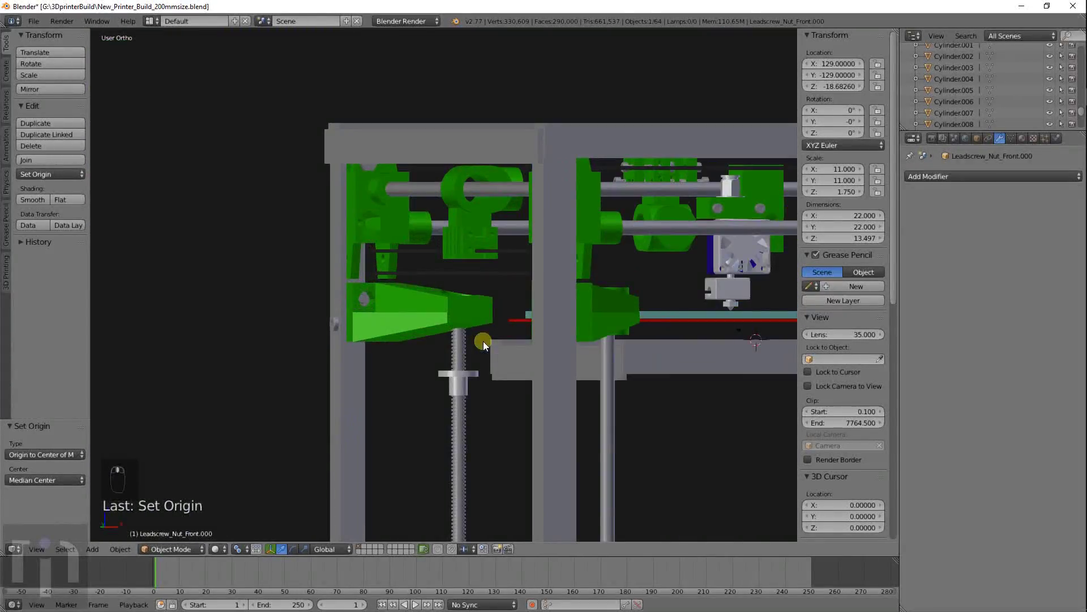
right_click(474, 409)
scroll(476, 349, up, 5)
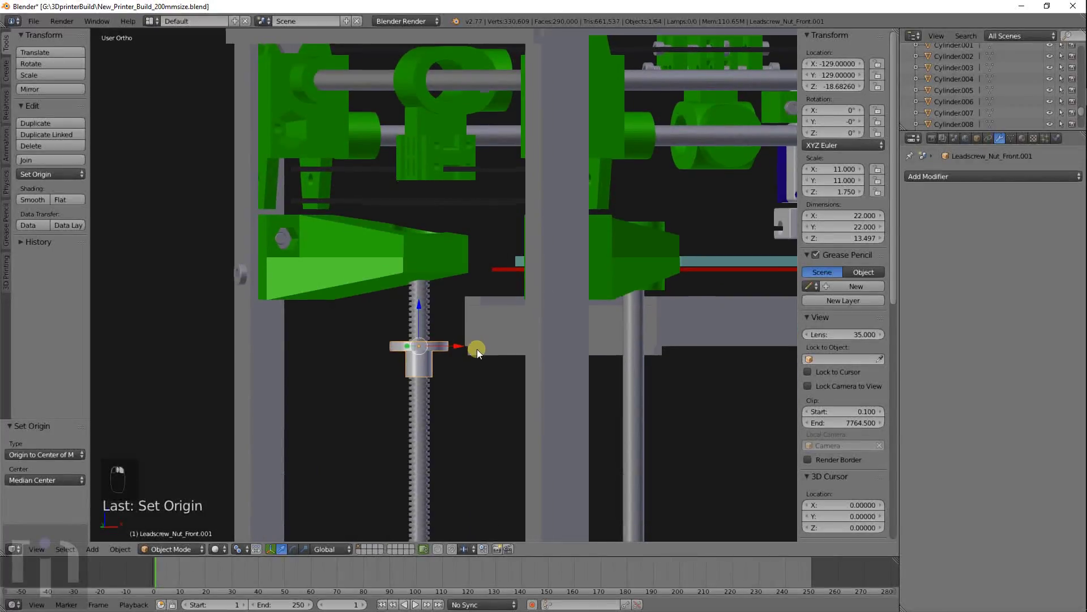
middle_drag(477, 349, 587, 396)
right_click(644, 372)
scroll(628, 372, down, 3)
key(KP_1)
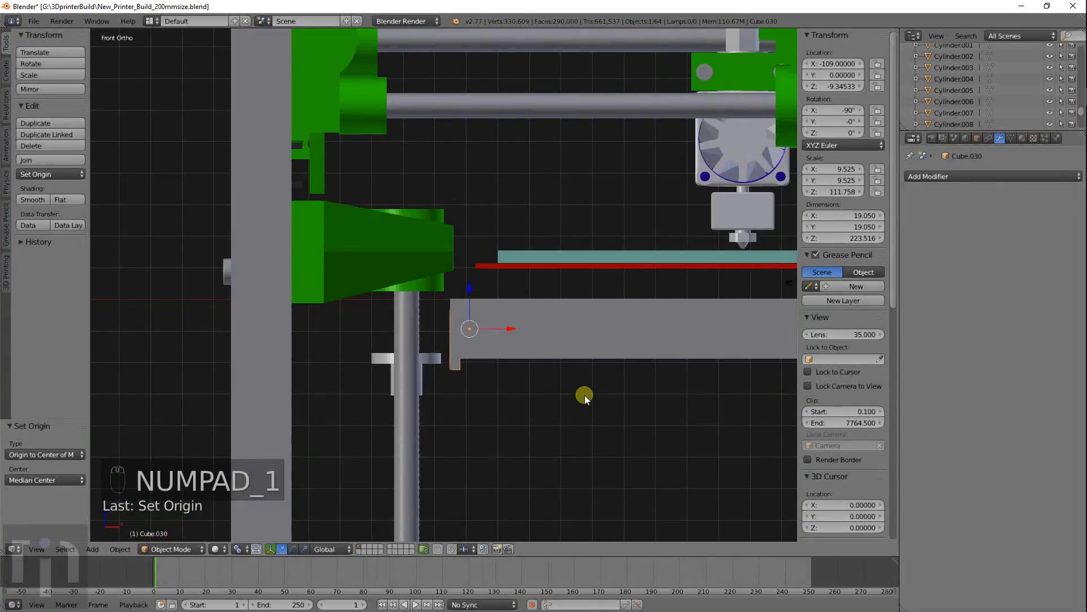
middle_drag(474, 340, 516, 332)
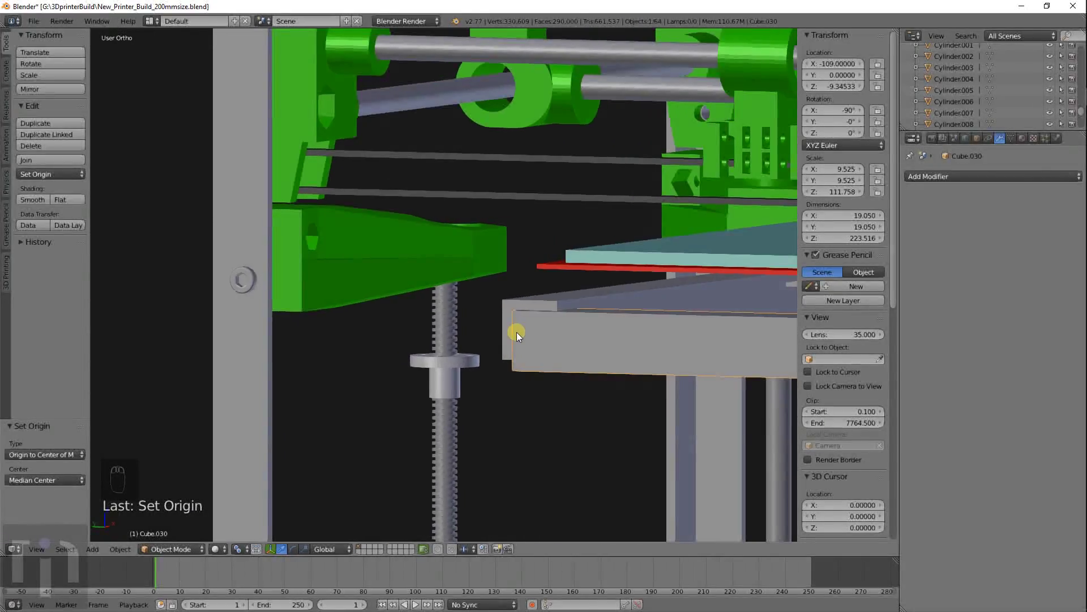
Step: Isolate the leadscrew bracket, its leadscrew and nut, and the two adjoining bed-frame beams by hiding all unselected objects
right_click(475, 253)
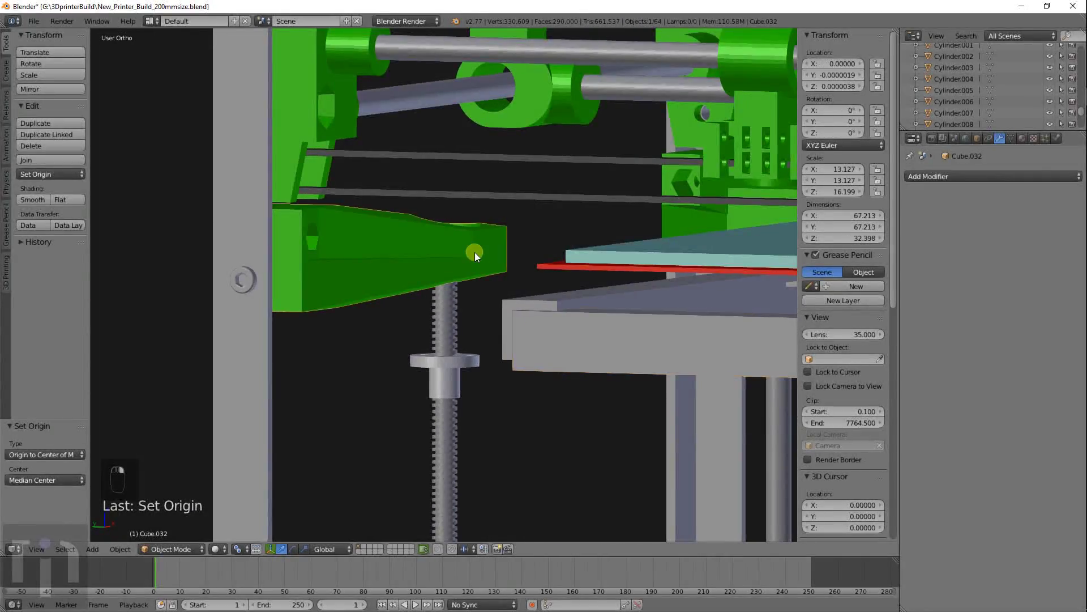
shift+right_click(443, 306)
shift+right_click(461, 364)
shift+right_click(541, 335)
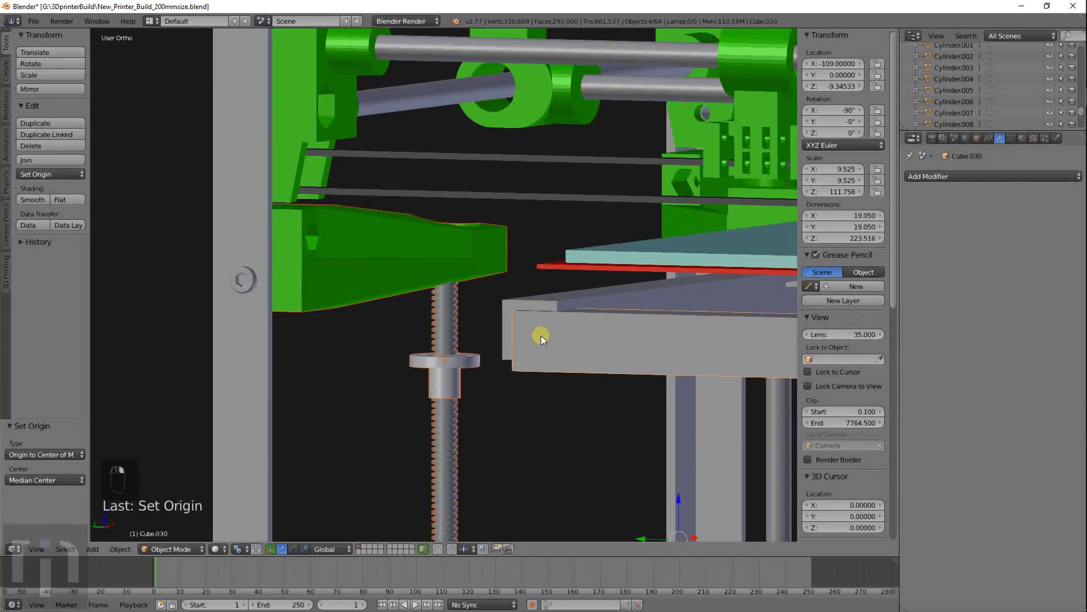
shift+right_click(527, 298)
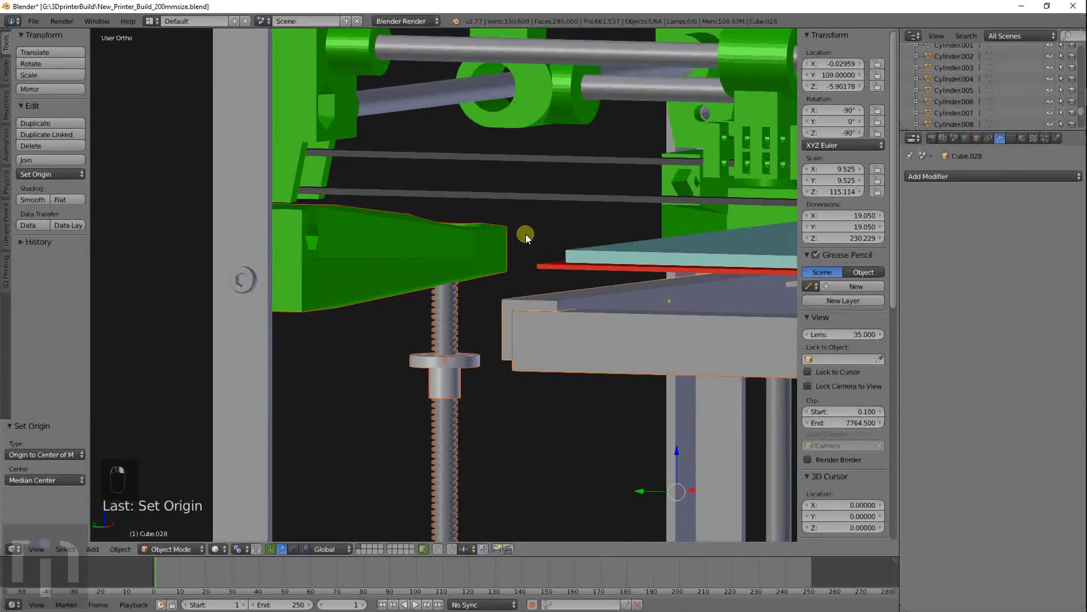
key(shift+h)
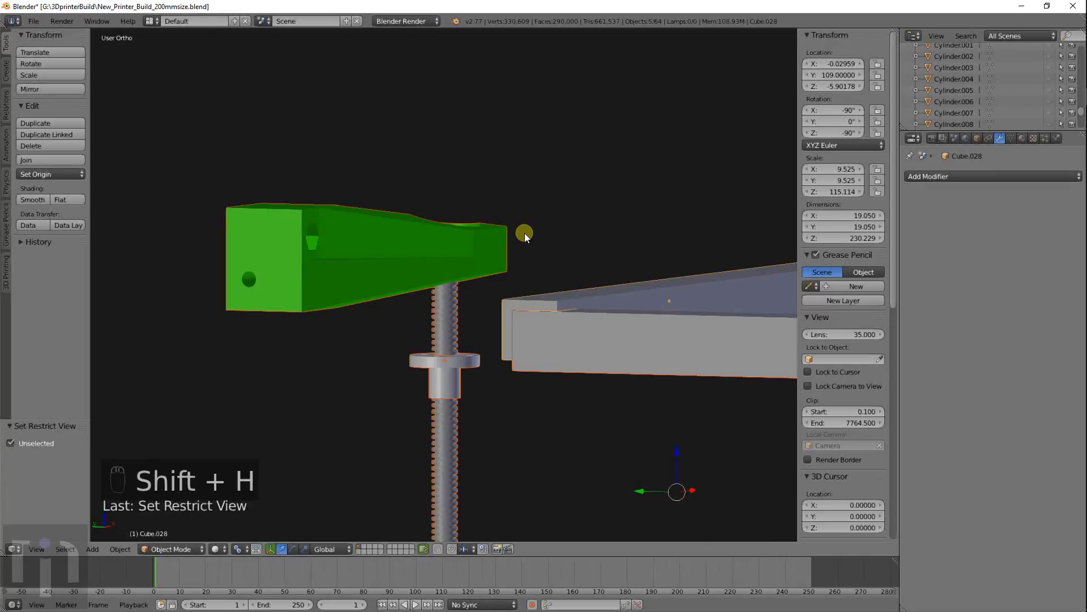
Step: Add a cube and move it roughly onto the leadscrew's center, working in the wireframe top view
key(KP_1)
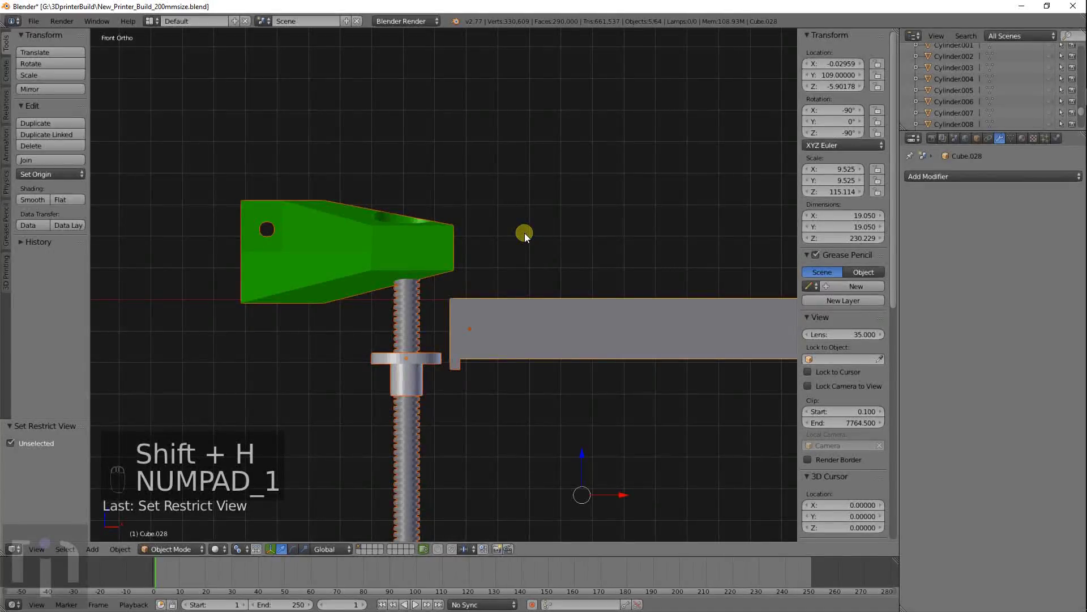
key(KP_7)
key(z)
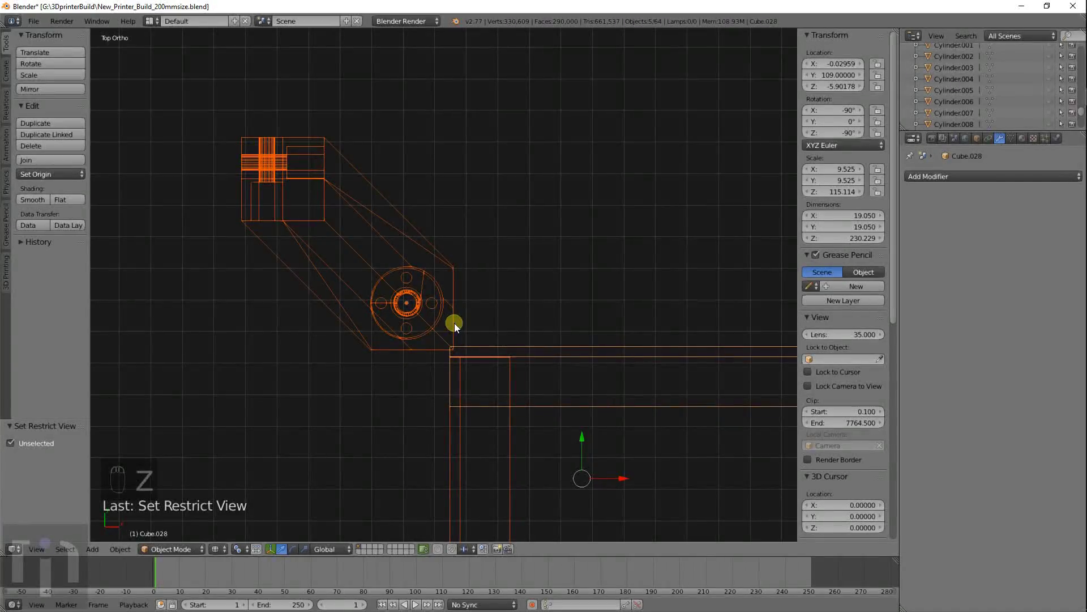
scroll(456, 323, down, 6)
key(shift+a)
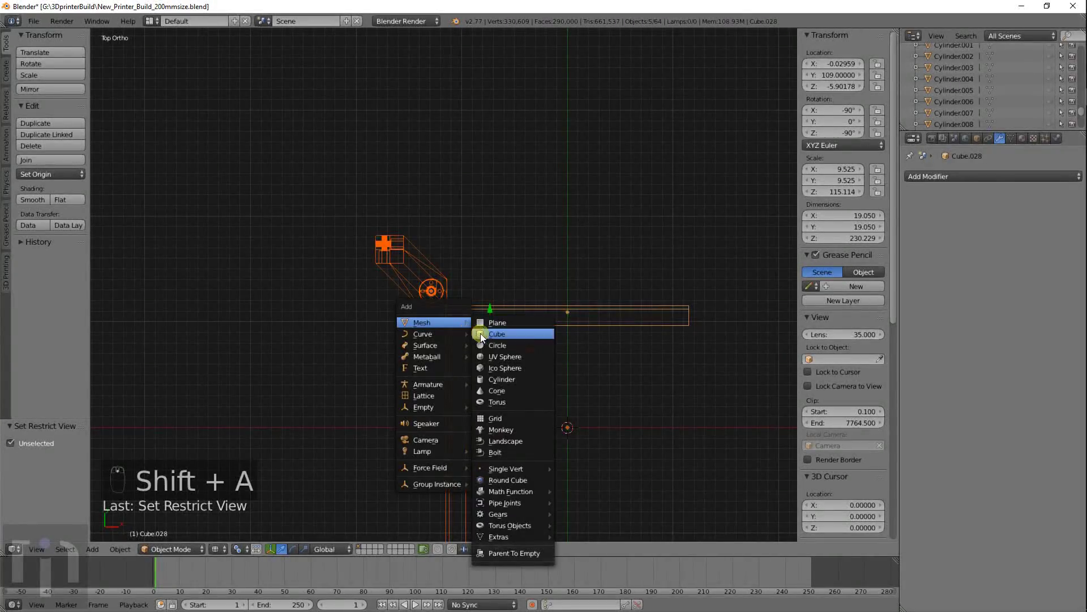
click(482, 334)
key(g)
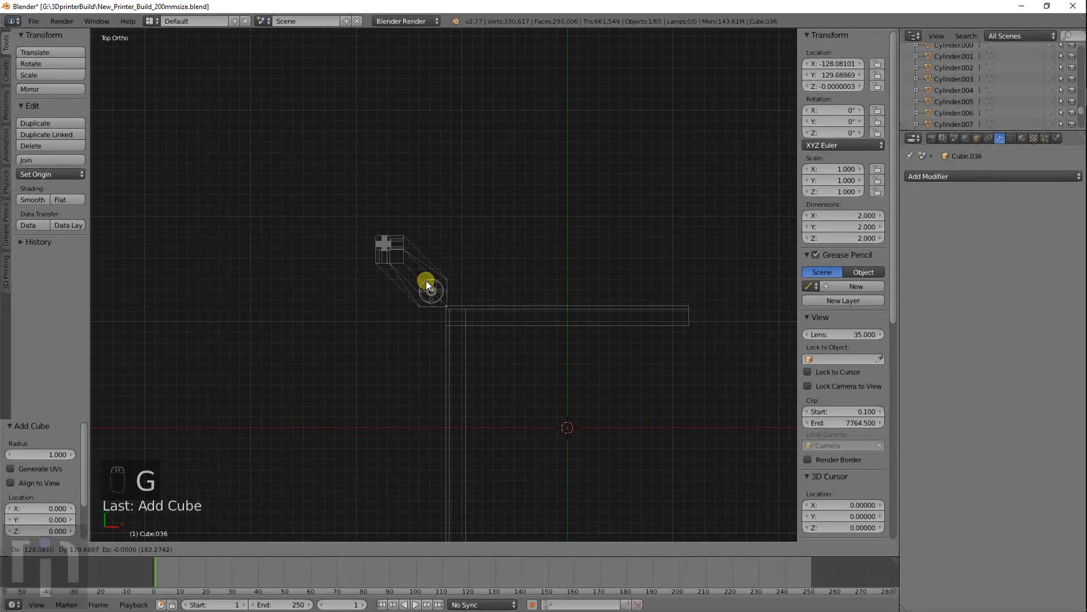
click(427, 283)
scroll(428, 287, up, 8)
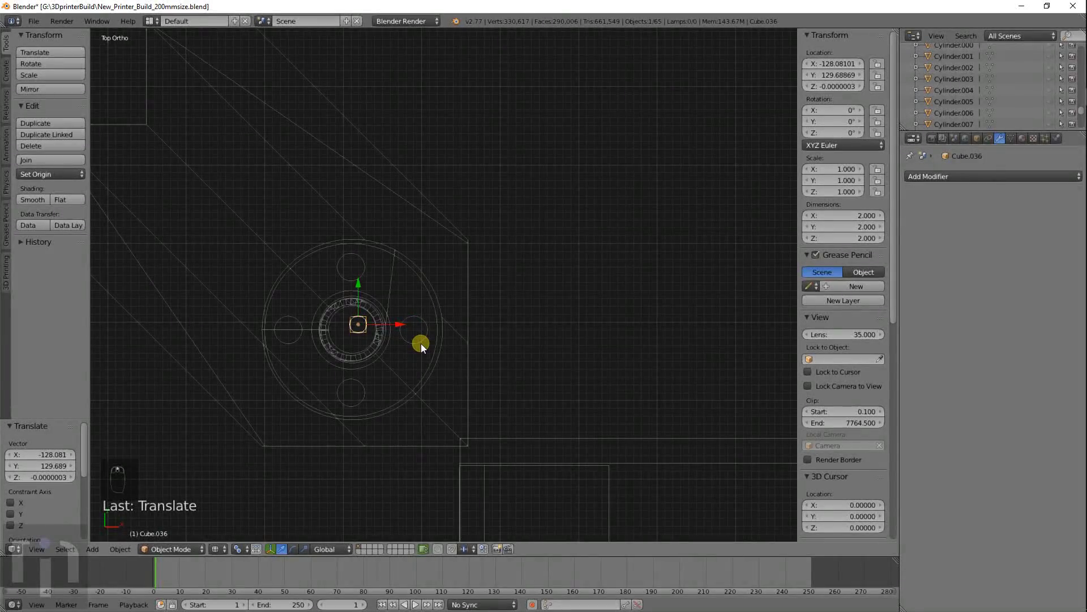
shift+middle_drag(420, 343, 484, 290)
key(g)
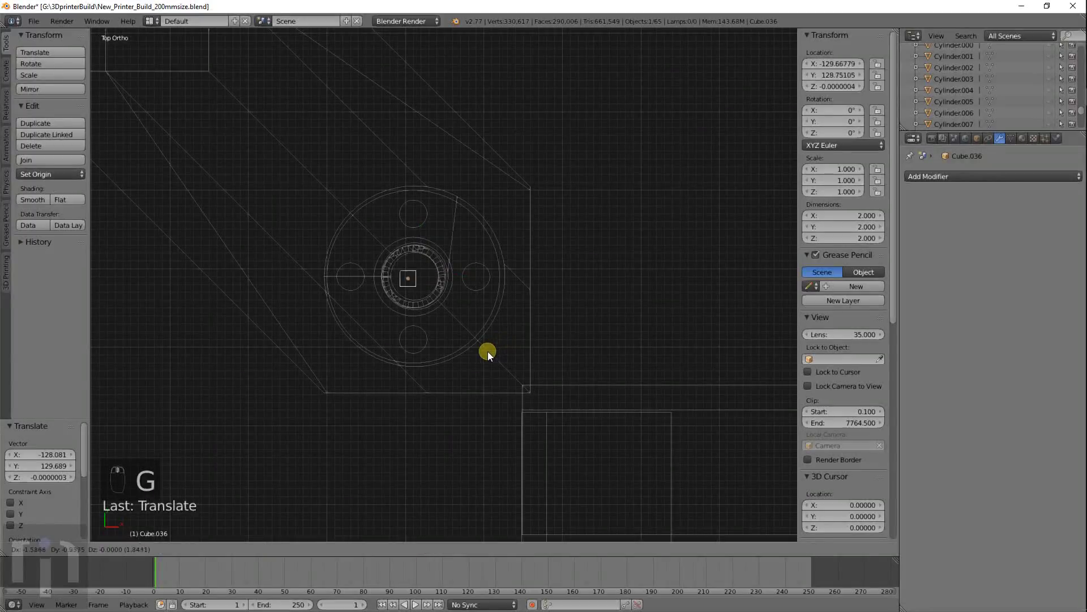
click(488, 351)
Step: Snap the 3D cursor to the leadscrew's origin and snap the new cube to the cursor
right_click(434, 287)
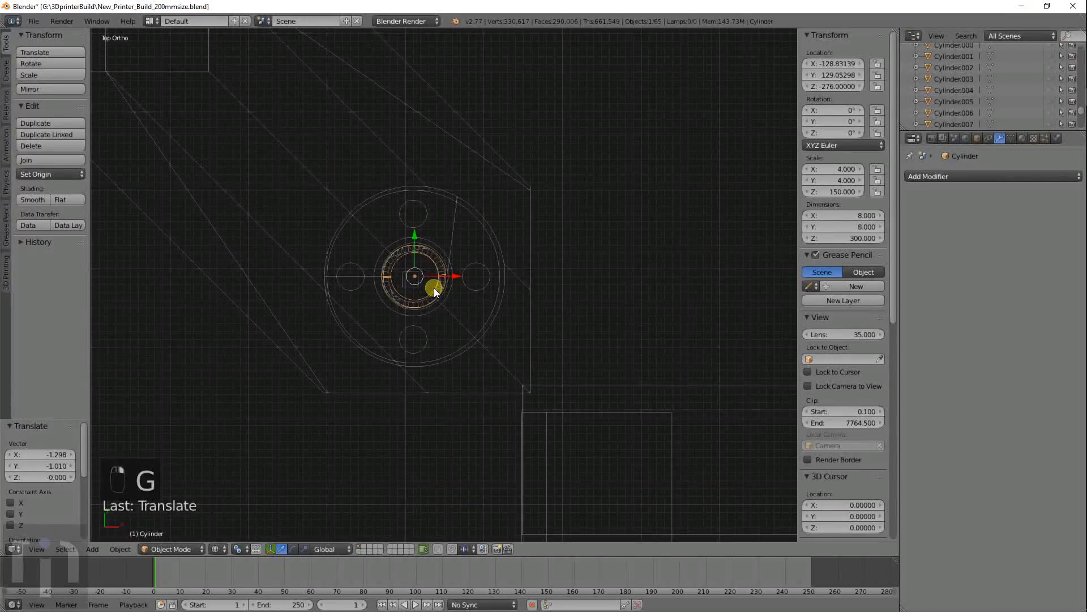
key(shift+s)
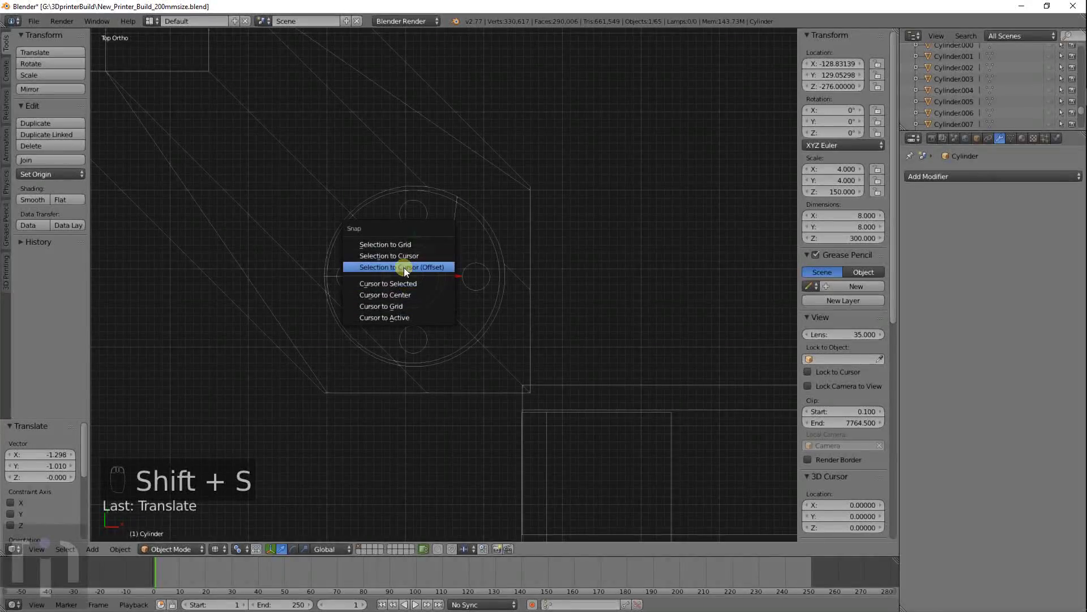
click(401, 284)
right_click(415, 282)
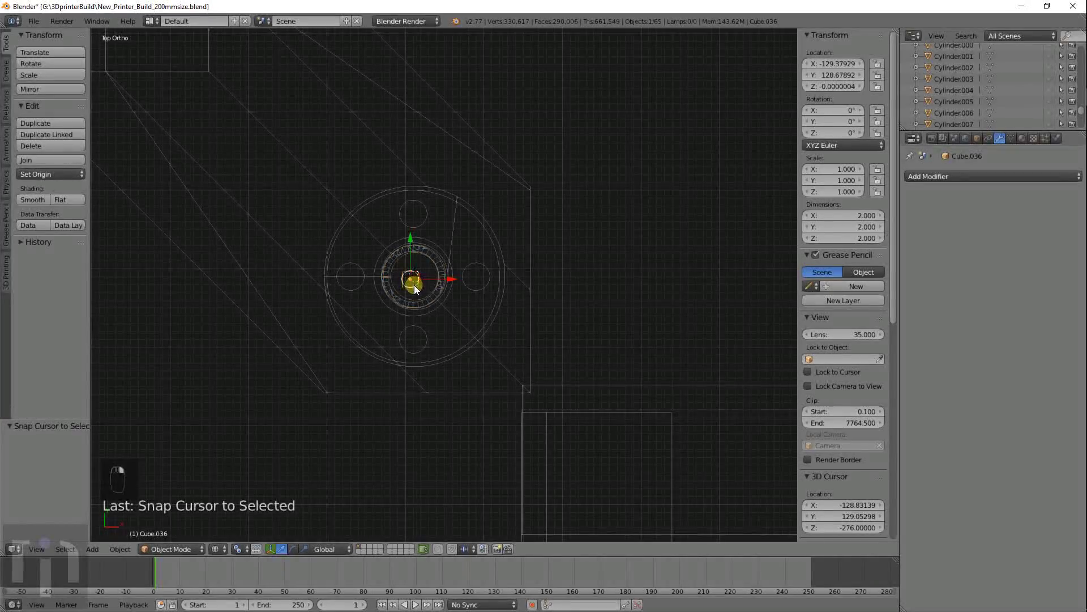
key(shift+s)
click(407, 260)
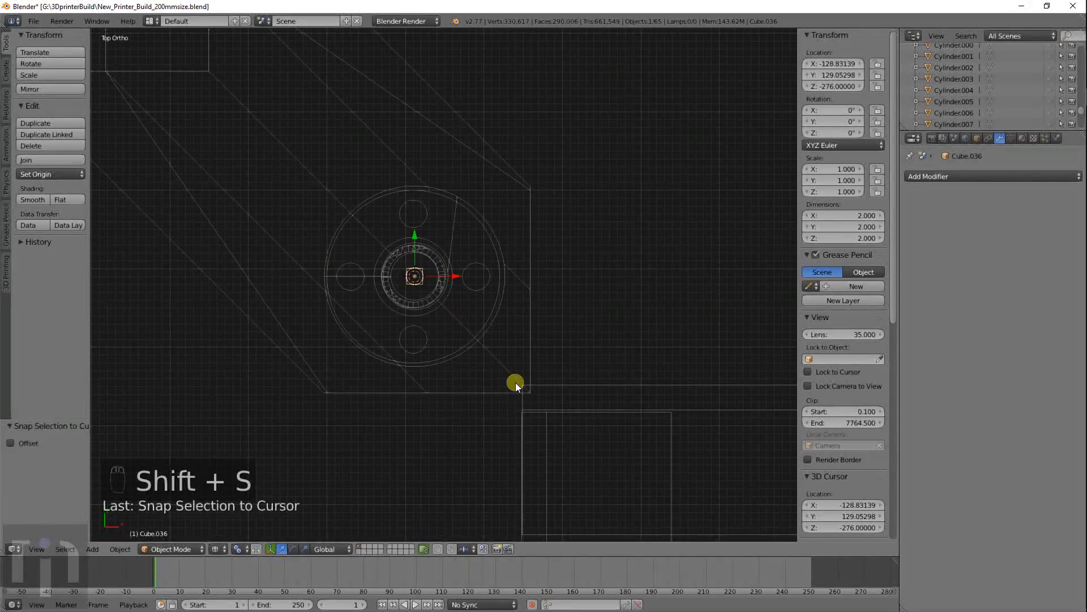
Step: Scale the cube uniformly to about 29.7 per side and raise it along Z to about -14.5, around the leadscrew nut
key(s)
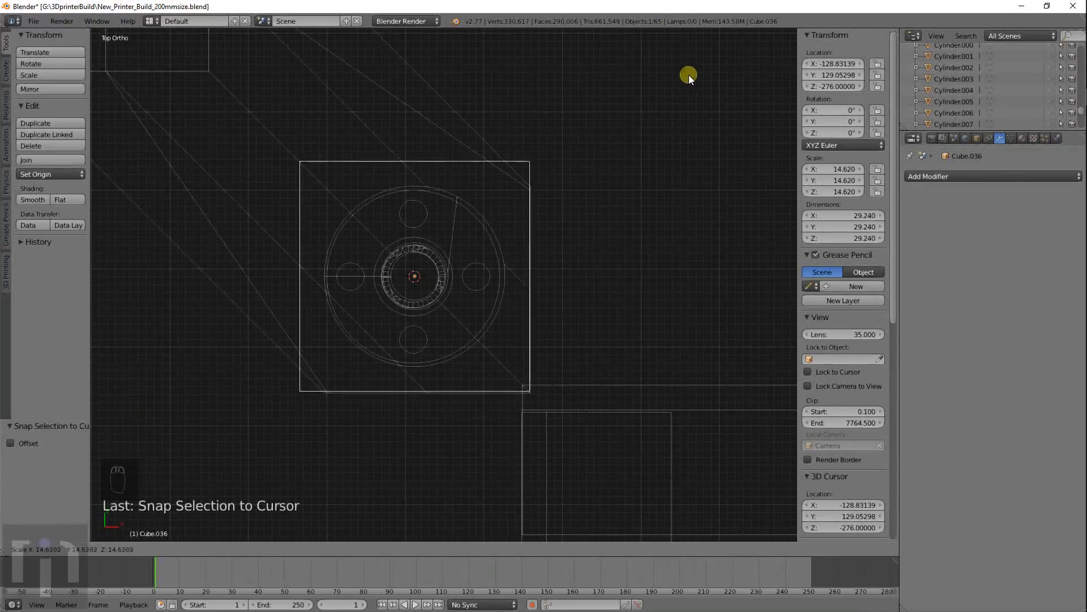
click(705, 107)
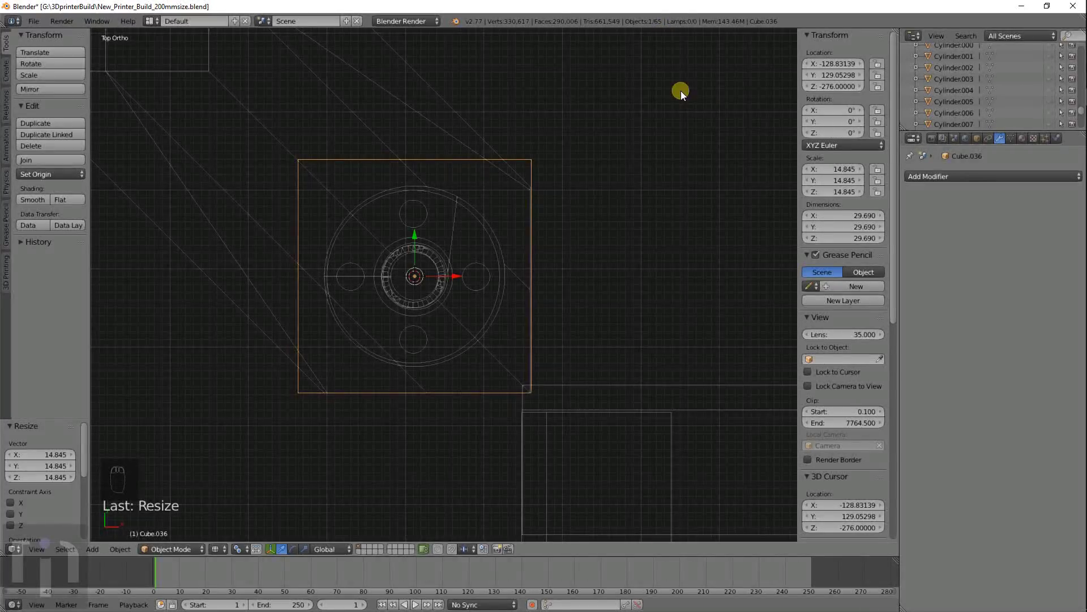
key(KP_1)
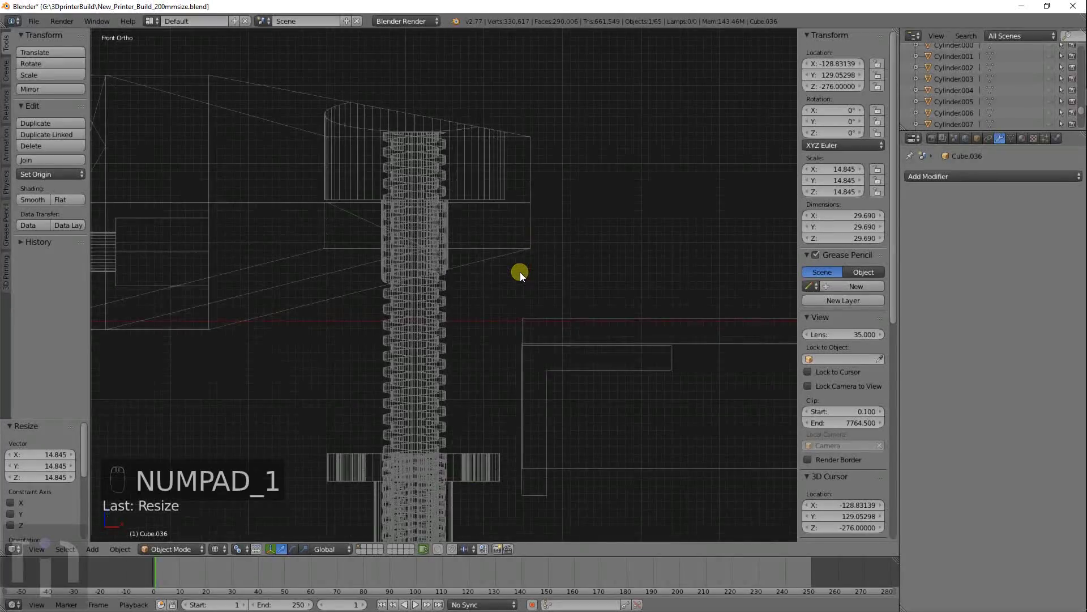
scroll(493, 249, down, 5)
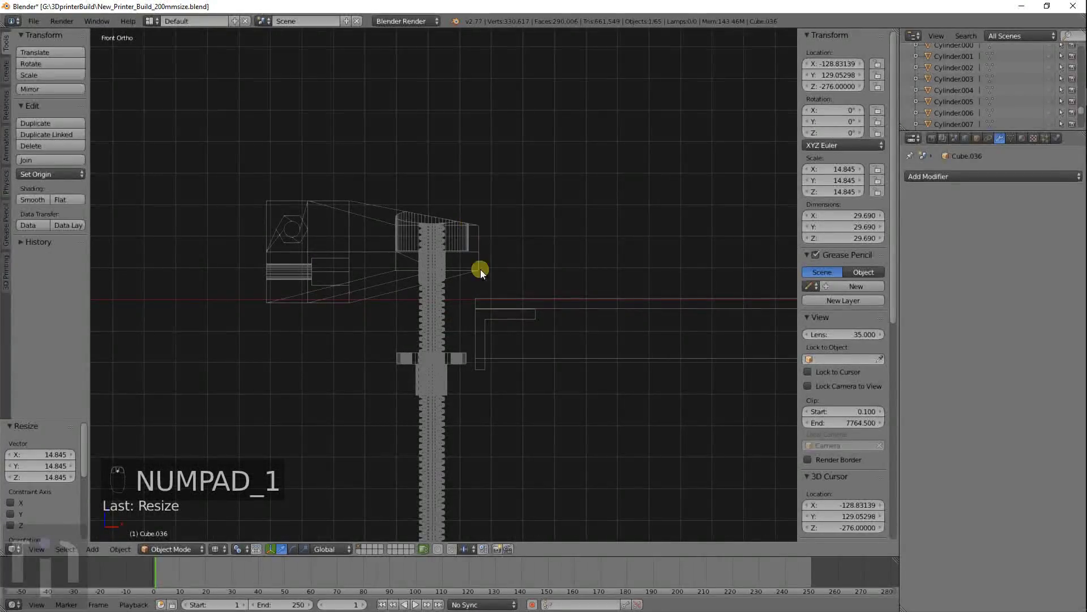
scroll(480, 269, down, 2)
key(g)
key(z)
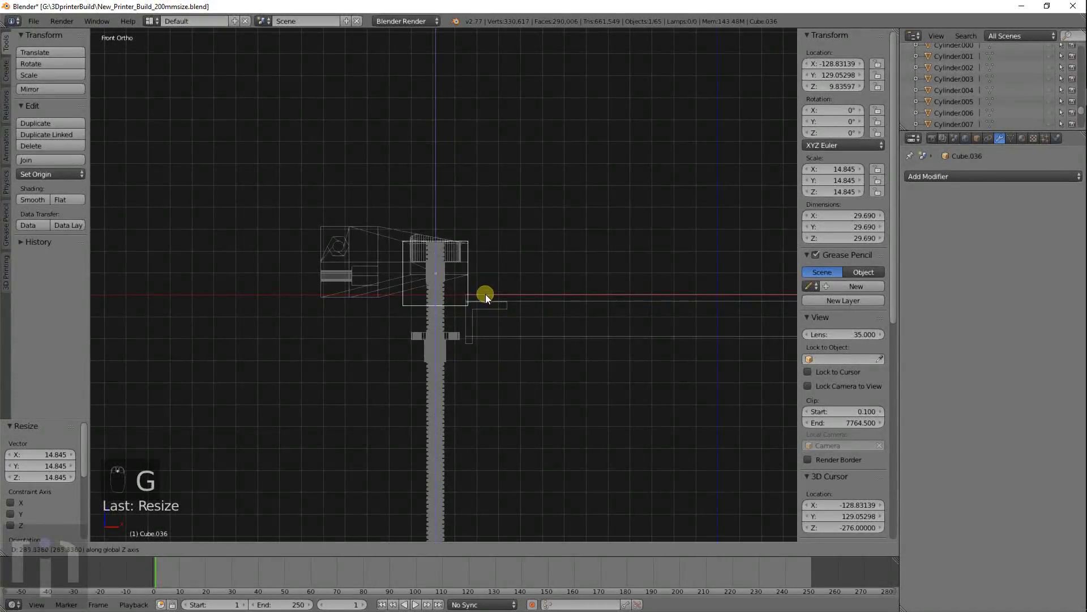
click(469, 348)
Step: Flatten the cube along Z to a height of about 17.9
scroll(469, 348, up, 2)
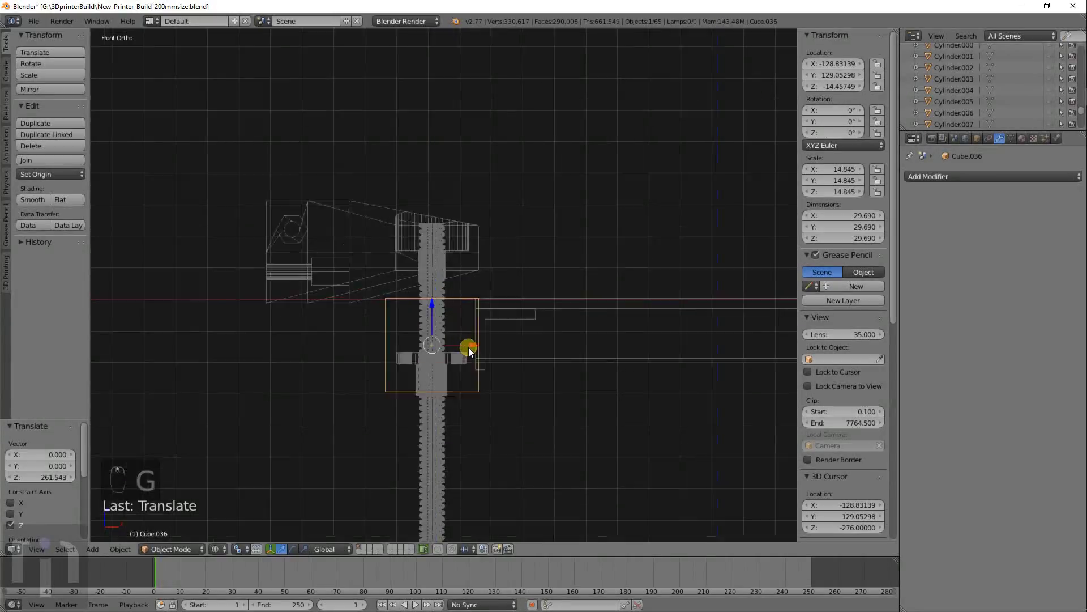
scroll(469, 348, up, 3)
key(s)
key(z)
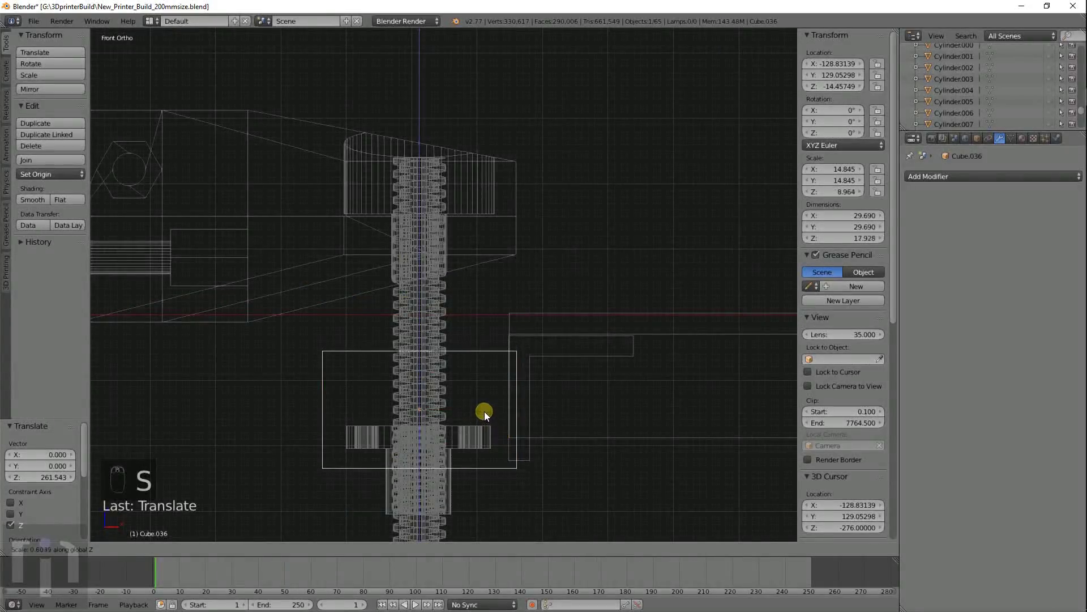
click(484, 412)
shift+middle_drag(482, 422, 475, 386)
right_click(453, 388)
key(g)
key(x)
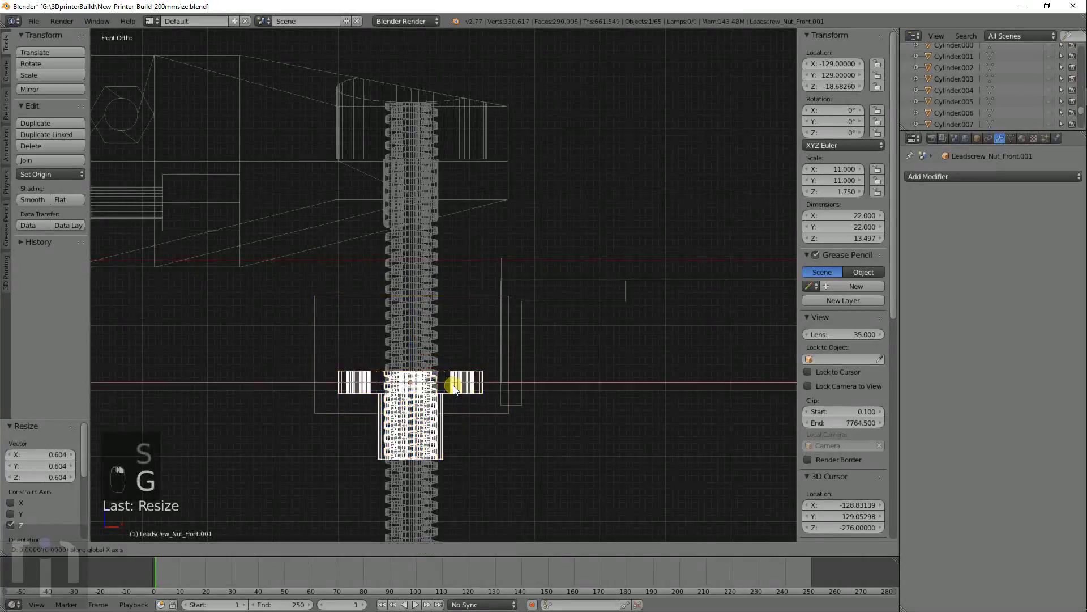
key(z)
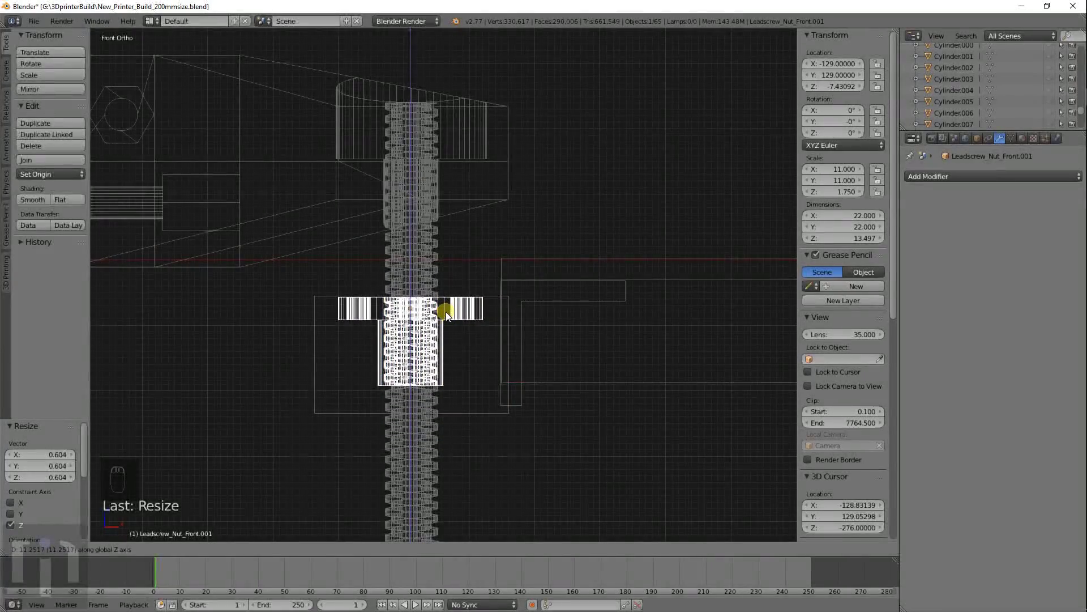
right_click(447, 310)
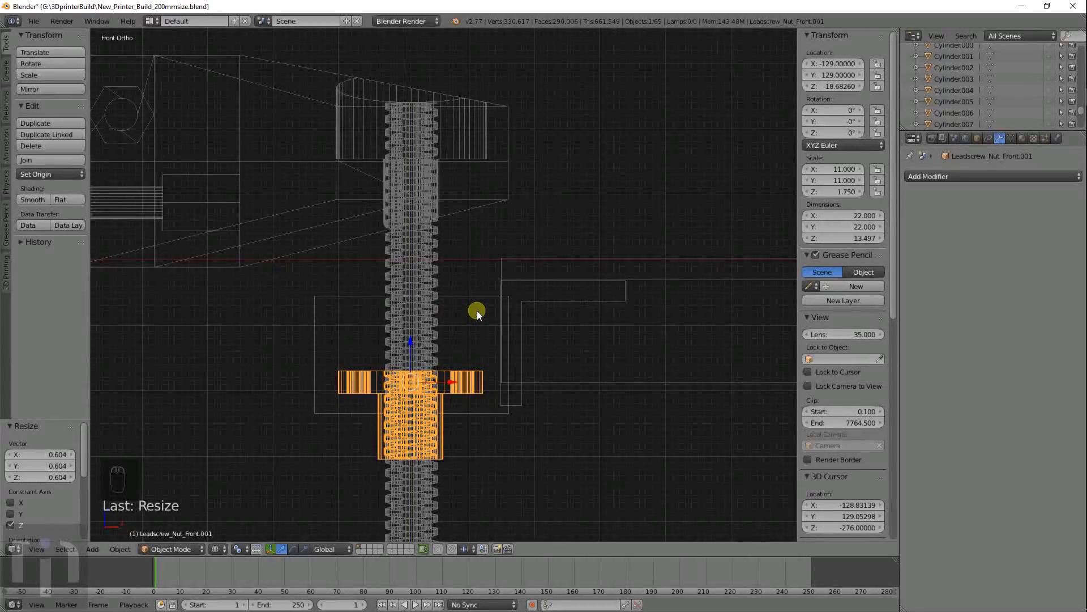
Step: Shrink the cube uniformly to about 25.95 × 25.95 × 15.67 so its corner clears the bed-frame beam
right_click(477, 301)
key(KP_7)
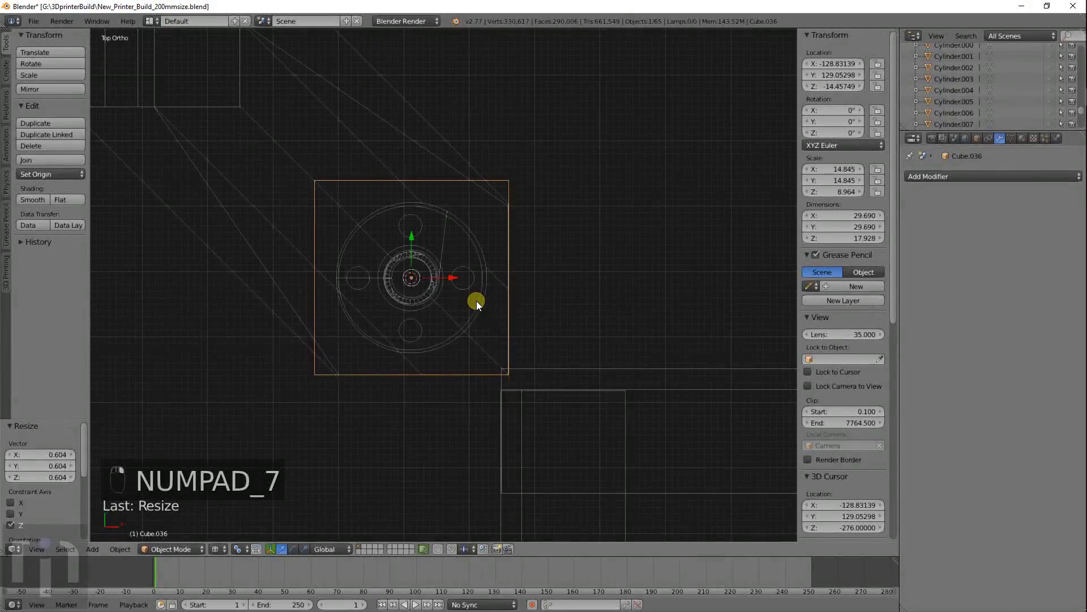
shift+middle_drag(528, 392, 451, 311)
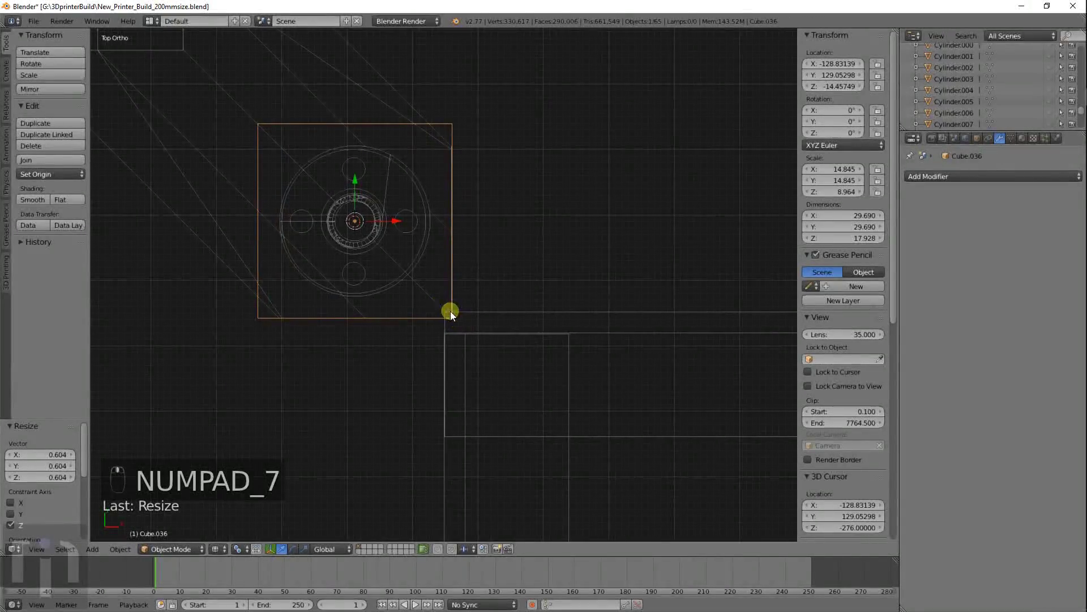
scroll(459, 328, up, 3)
key(s)
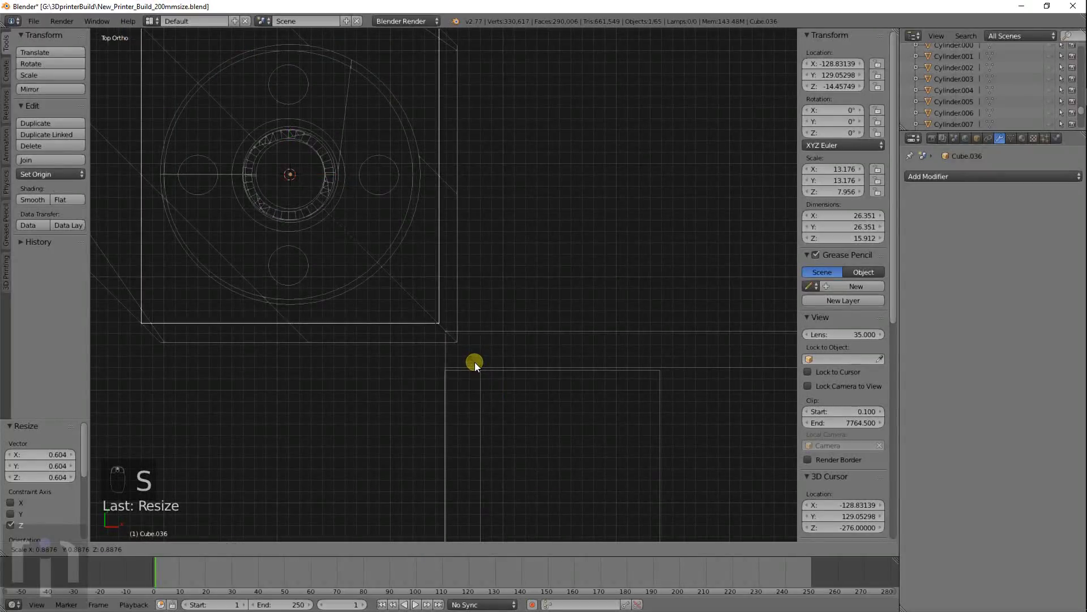
click(472, 358)
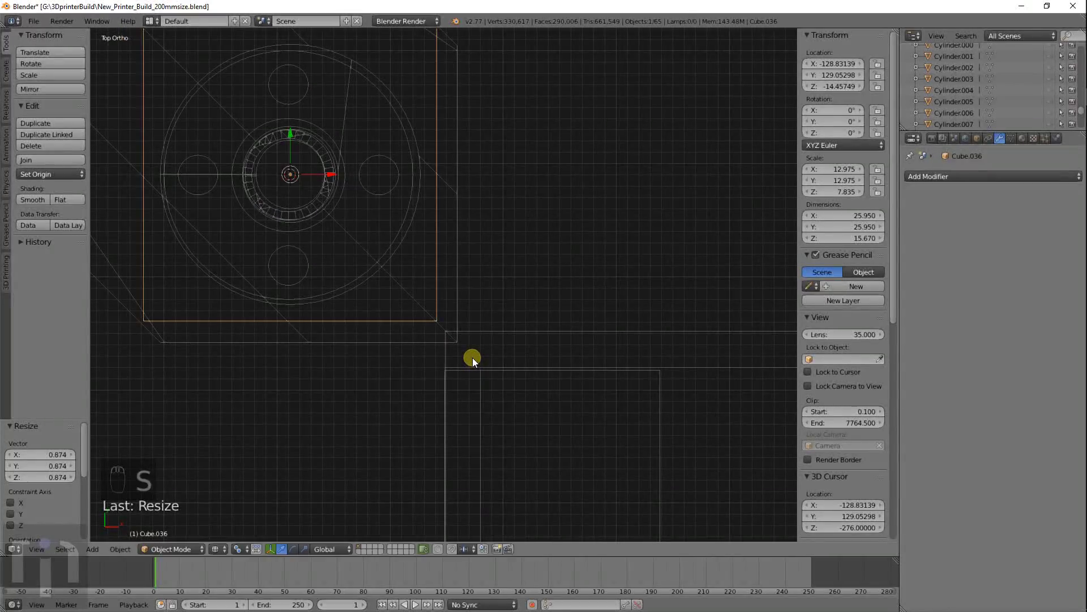
Step: Examine the clearance between the cube's corner and the bed-frame beam from an angle and from above
scroll(463, 346, down, 5)
middle_drag(430, 376, 451, 284)
right_click(447, 303)
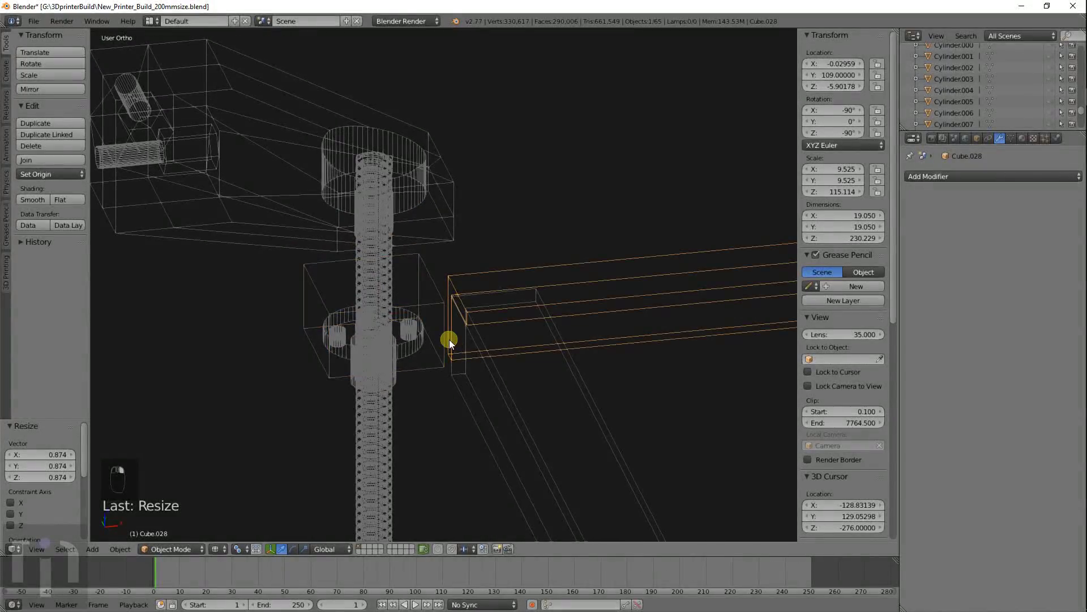
key(KP_7)
scroll(450, 339, up, 6)
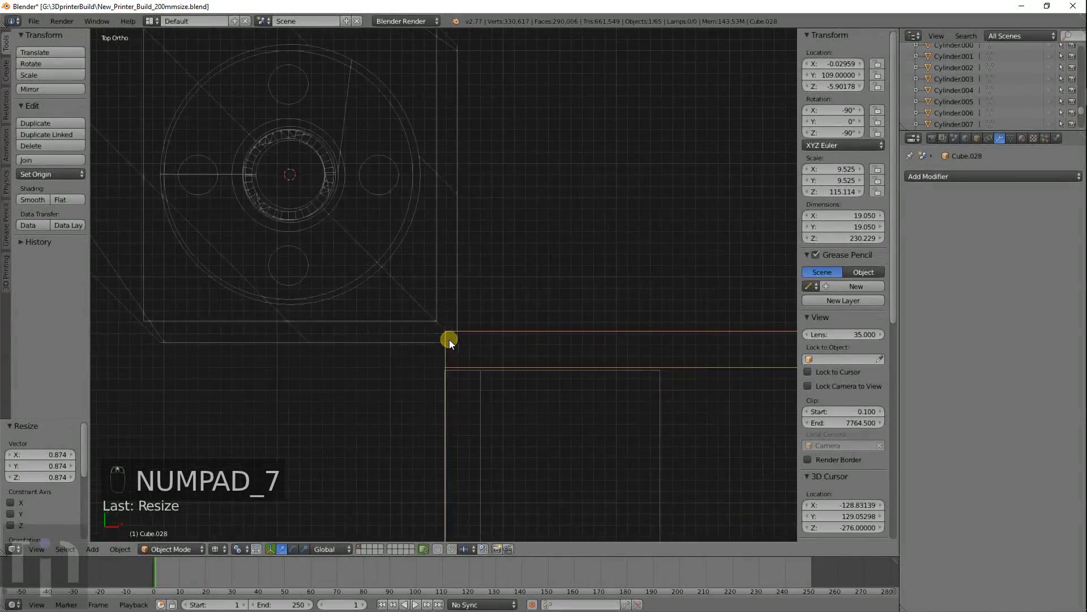
scroll(411, 288, down, 5)
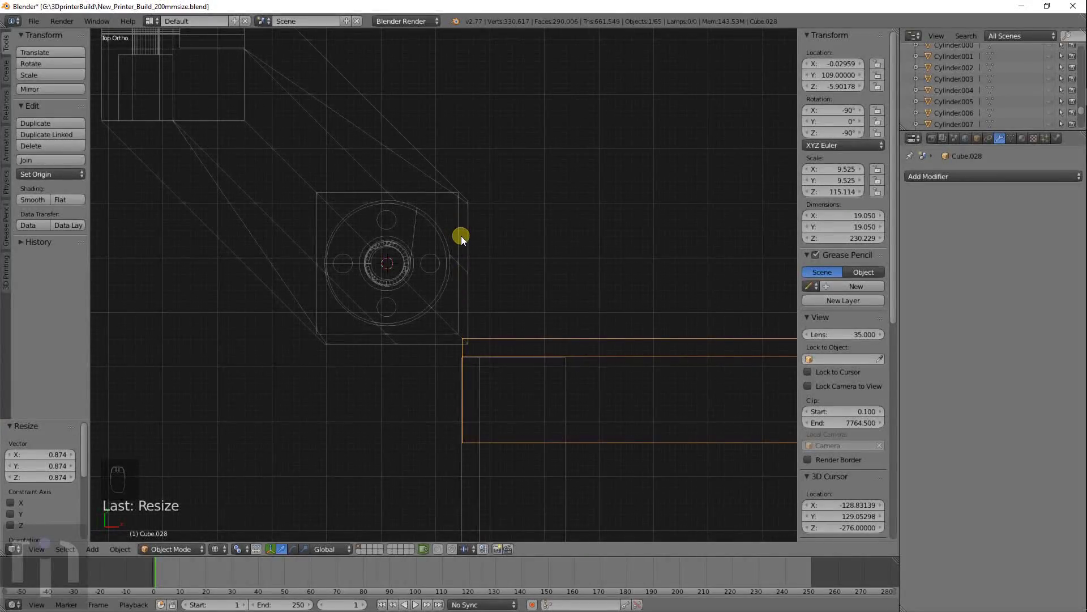
Step: Raise the leadscrew nut along Z to about -8 and the cube to about -7.8, nearly level with the beam's top
key(KP_1)
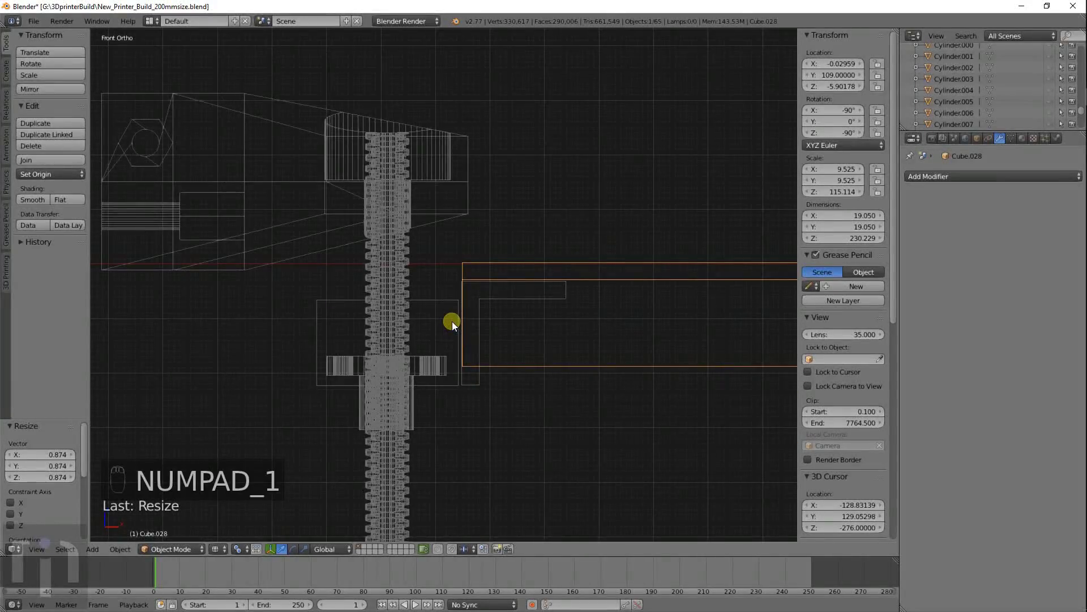
right_click(438, 355)
key(g)
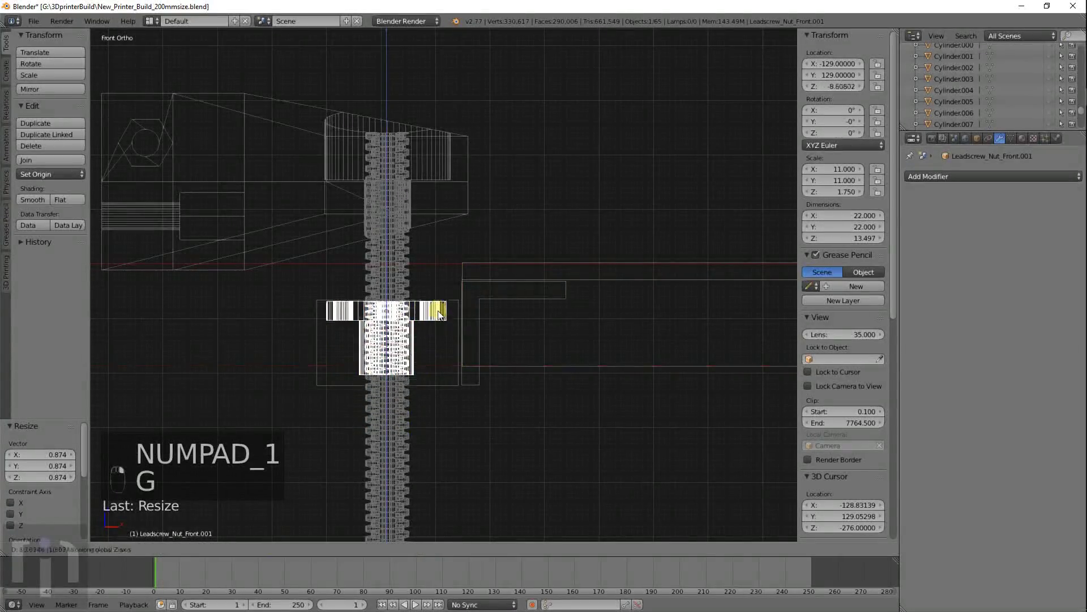
click(442, 347)
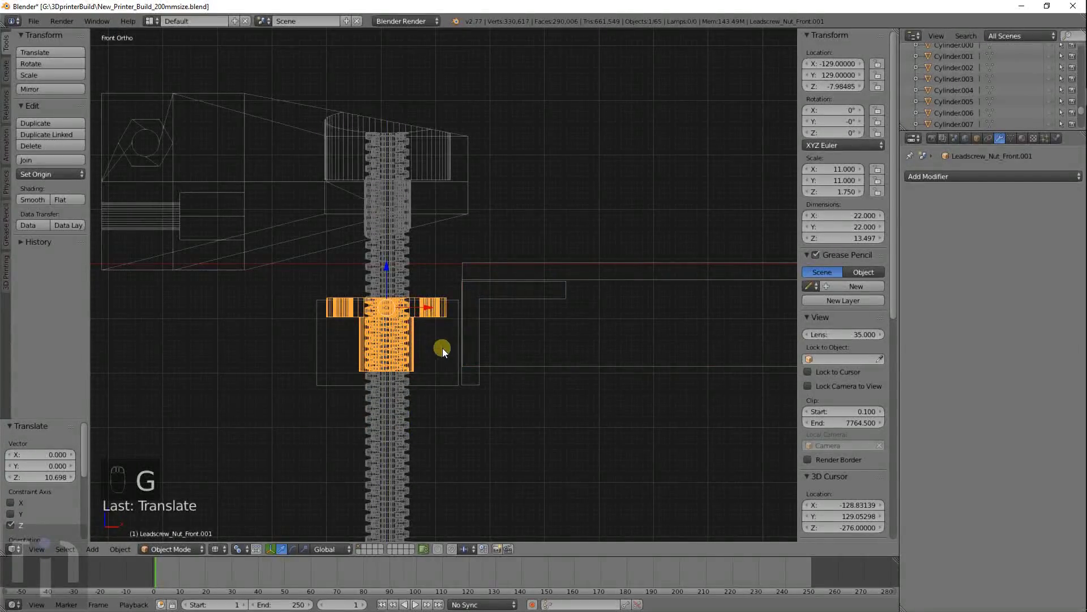
right_click(443, 378)
key(g)
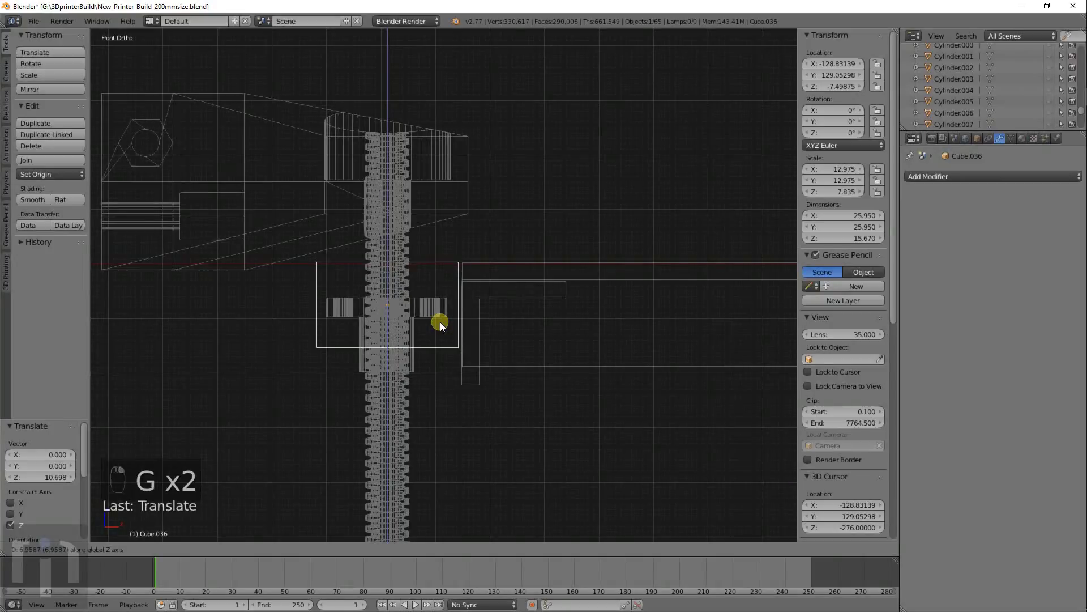
click(440, 324)
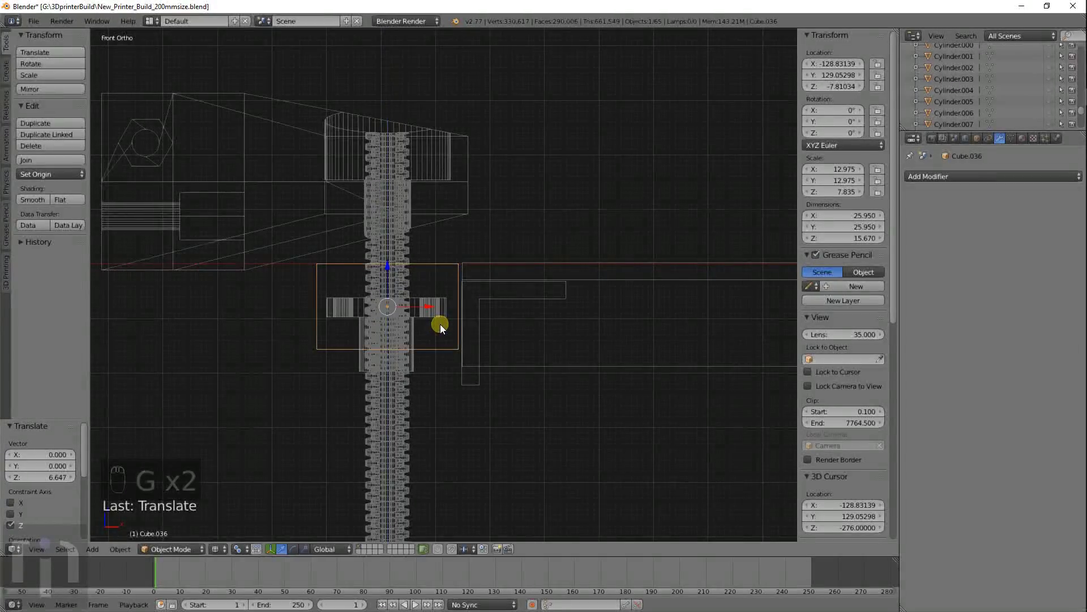
Step: Raise the leadscrew nut along Z to about -1.65 so its flange top is flush with the cube's top
right_click(428, 308)
key(g)
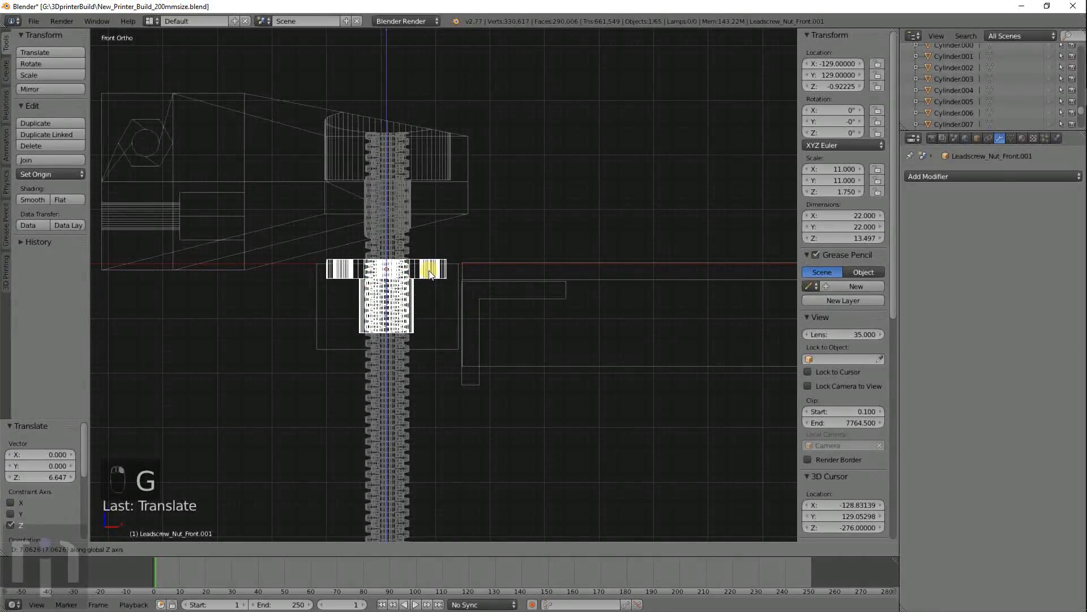
click(428, 279)
scroll(430, 286, up, 5)
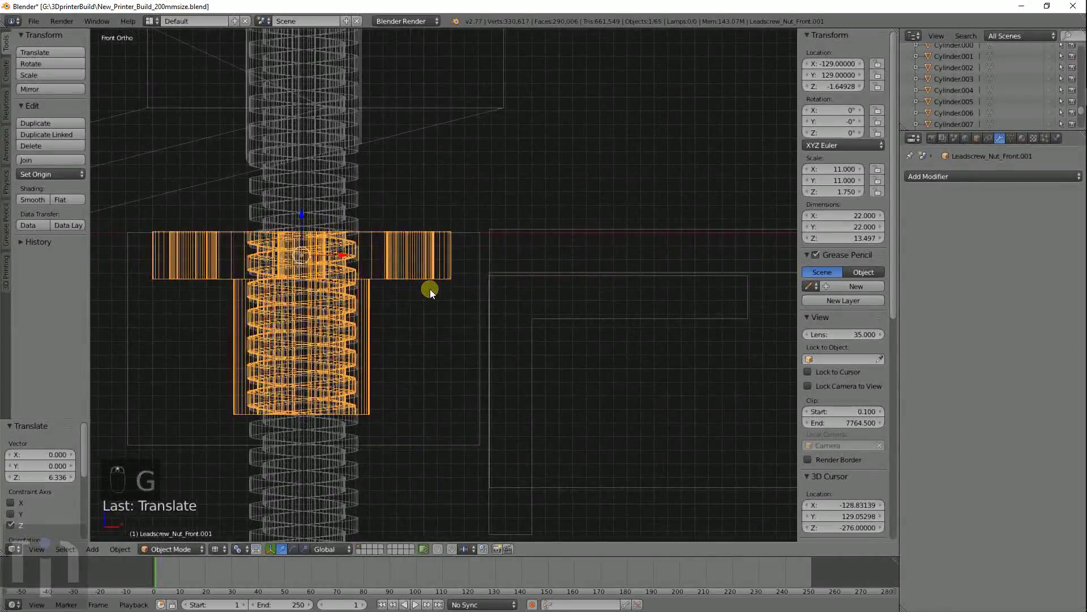
scroll(430, 289, down, 3)
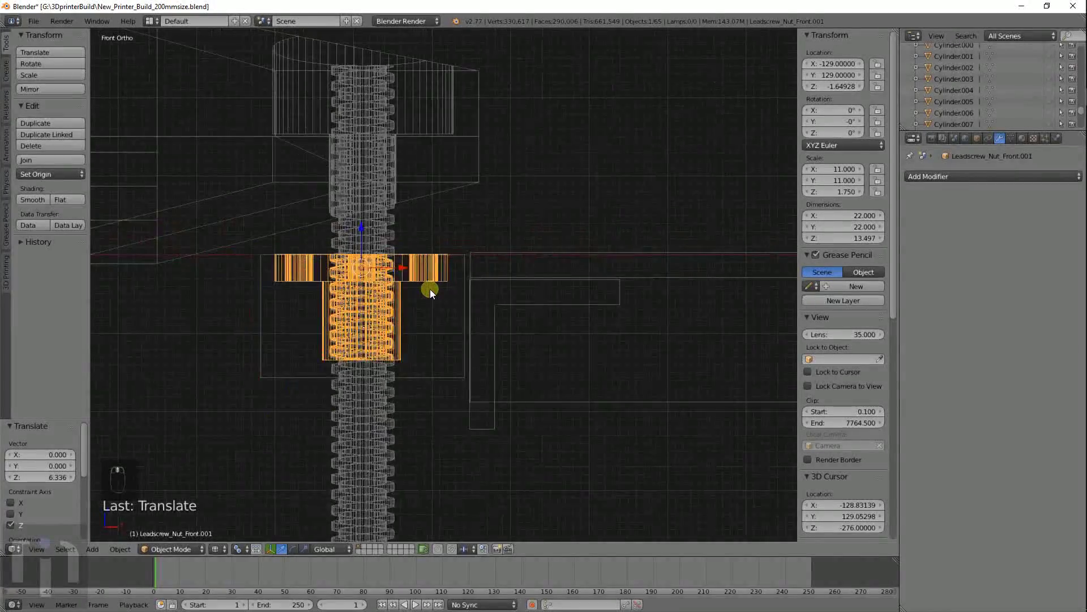
Step: Snap the 3D cursor to the leadscrew nut's origin
right_click(450, 371)
shift+right_click(410, 257)
key(shift+s)
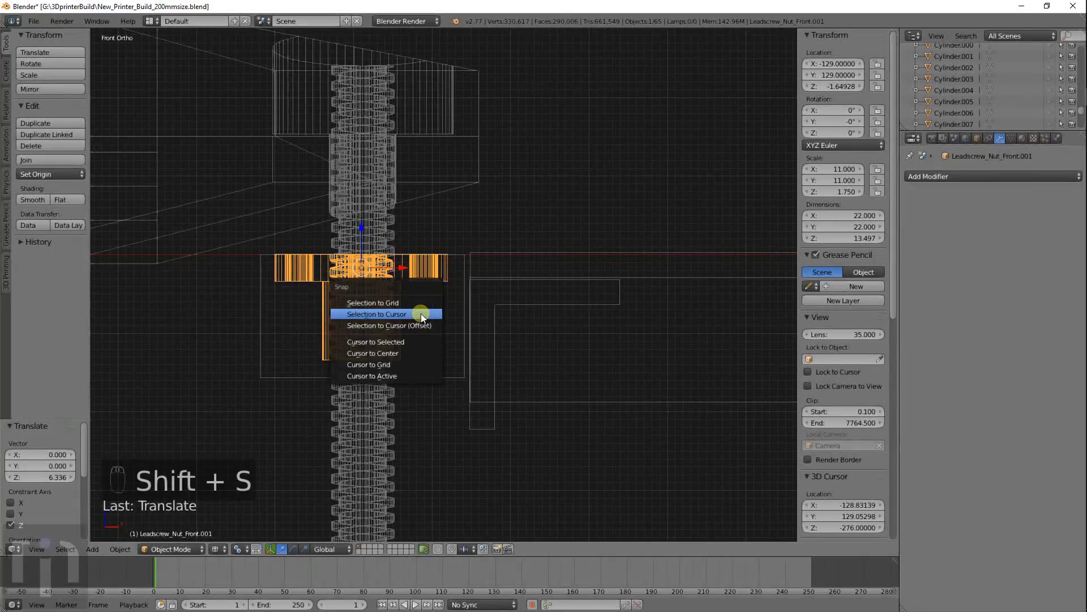
click(414, 342)
Step: Add a 64-vertex cylinder at the 3D cursor and lower it along Z to about -8.22, inside the nut's body
mouse_move(386, 318)
shift+middle_down()
mouse_move(488, 332)
mouse_move(462, 299)
shift+middle_up()
scroll(529, 338, up, 4)
key(z)
key(z)
key(shift+a)
mouse_move(462, 299)
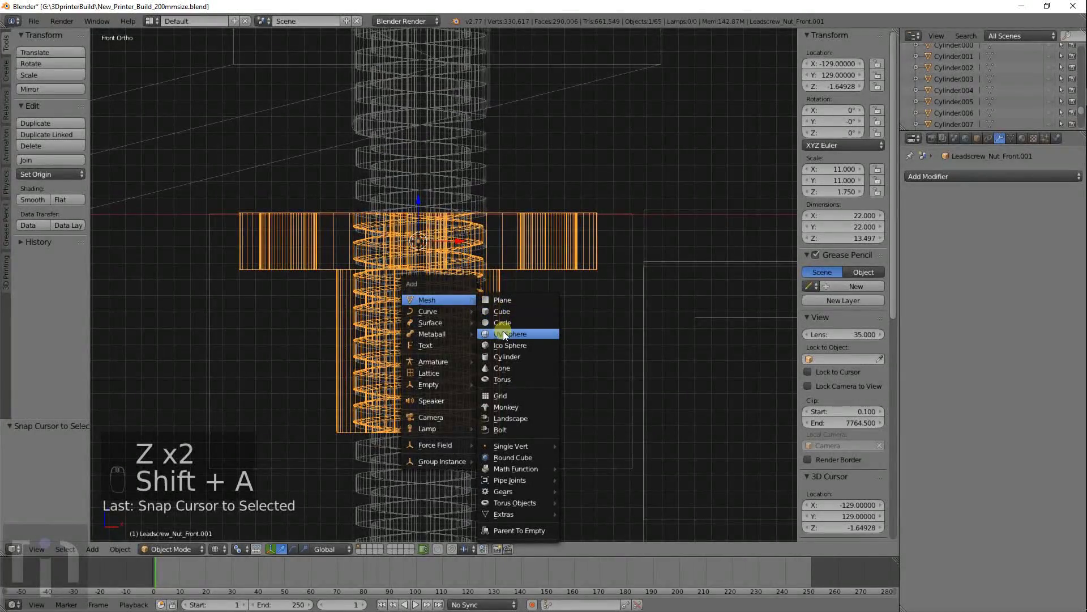
click(508, 355)
key(g)
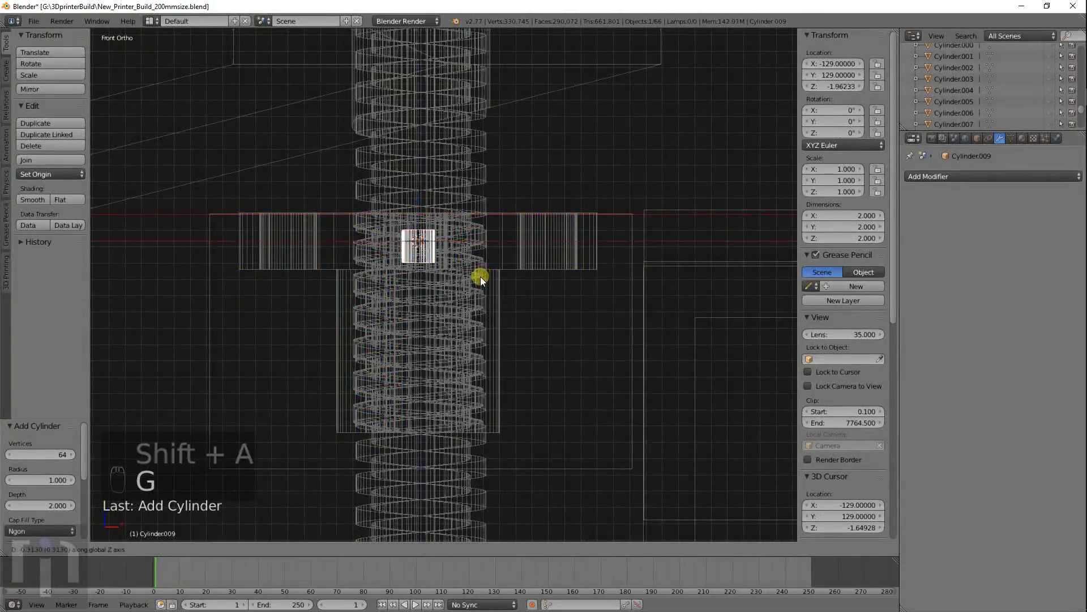
click(479, 369)
Step: Scale the new cylinder uniformly to about 10.3 across so it slightly exceeds the nut body's diameter
right_click(512, 245)
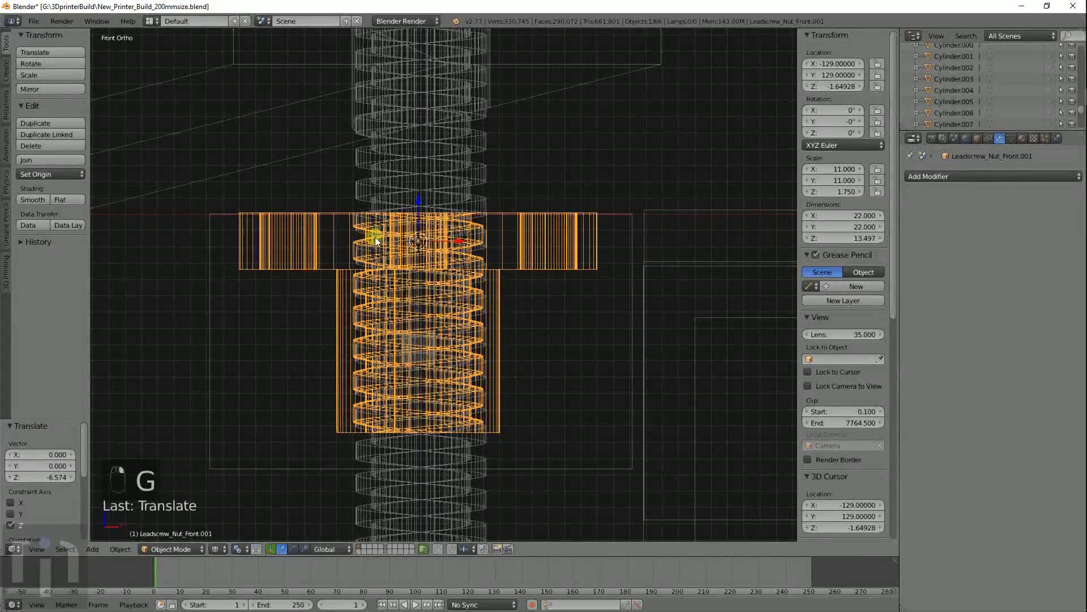
right_click(423, 361)
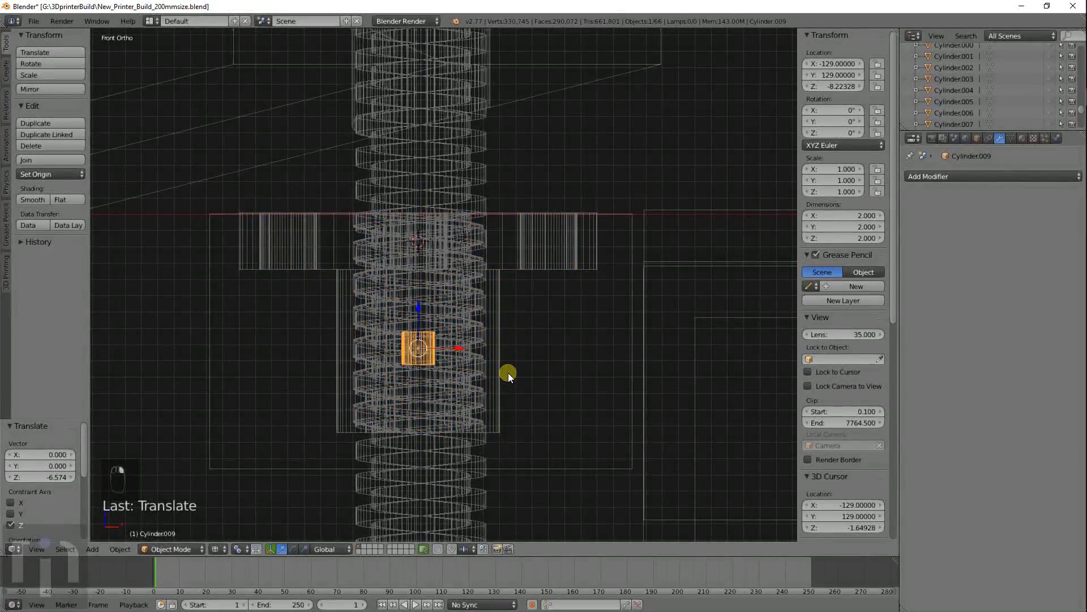
key(s)
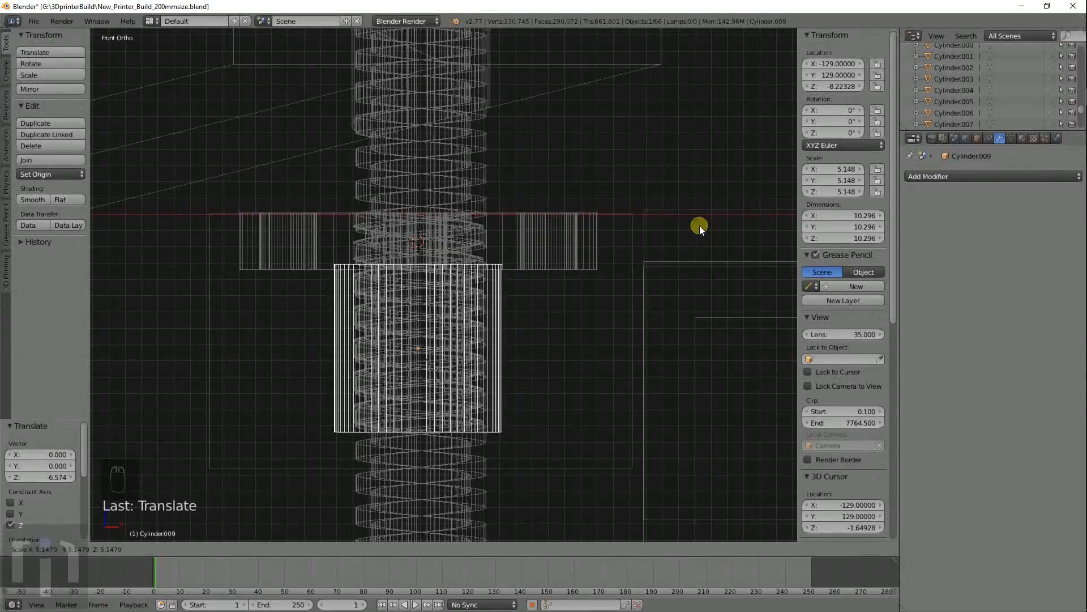
click(699, 226)
Step: Move the cylinder along Z to about -8.3 so its base sits level with the bottom of the nut body
scroll(514, 222, down, 2)
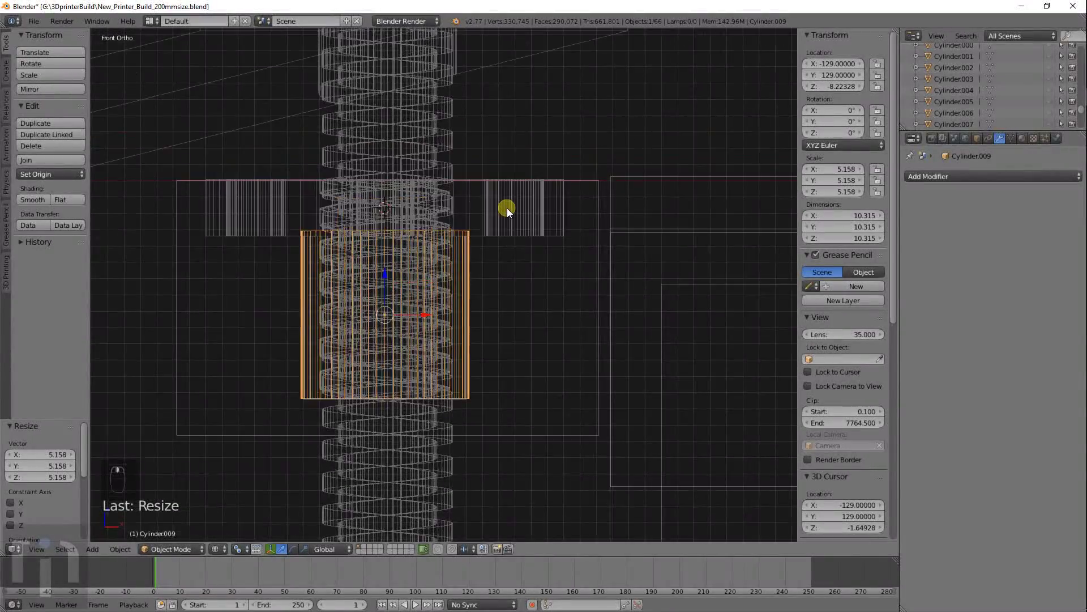
shift+scroll(522, 241, down, 2)
key(z)
key(z)
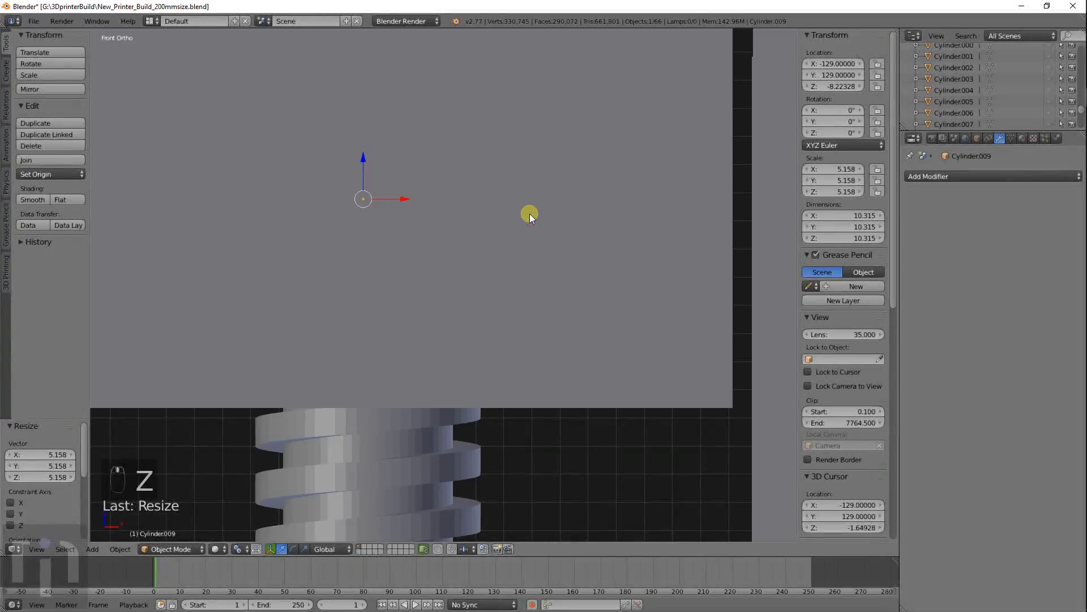
key(g)
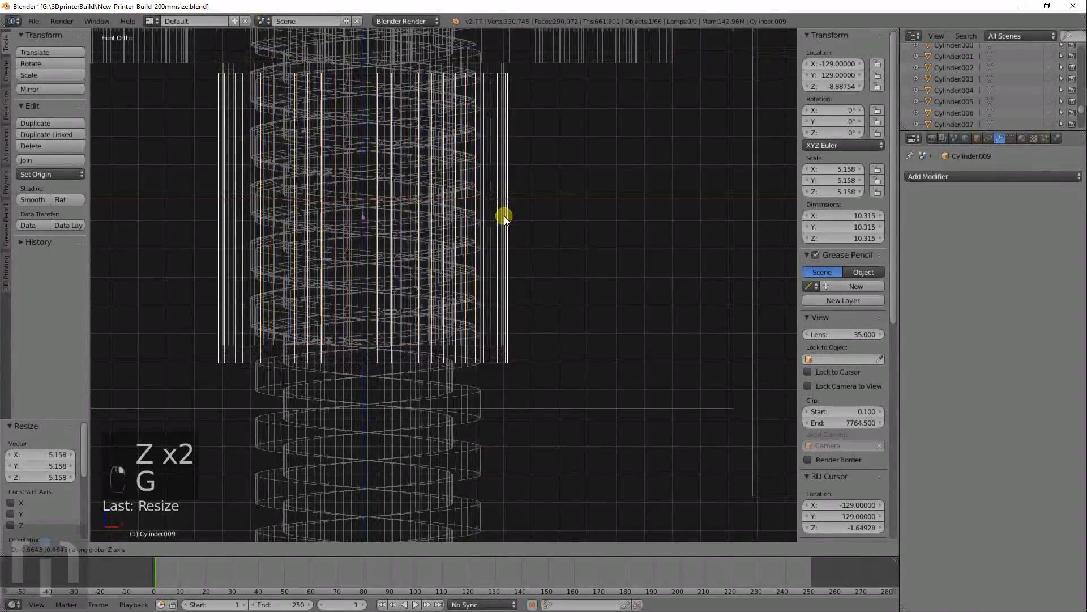
click(505, 200)
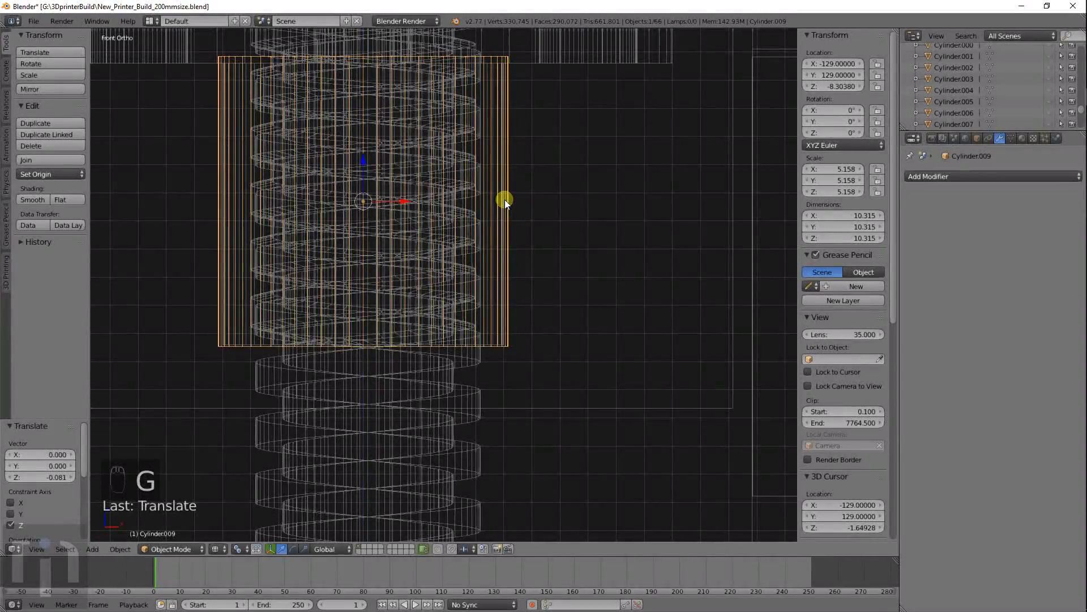
Step: Lower the cylinder's top ring of vertices along Z by about 0.42, to just below the underside of the nut's flange
shift+middle_drag(465, 85, 521, 213)
key(Tab)
key(a)
key(a)
key(b)
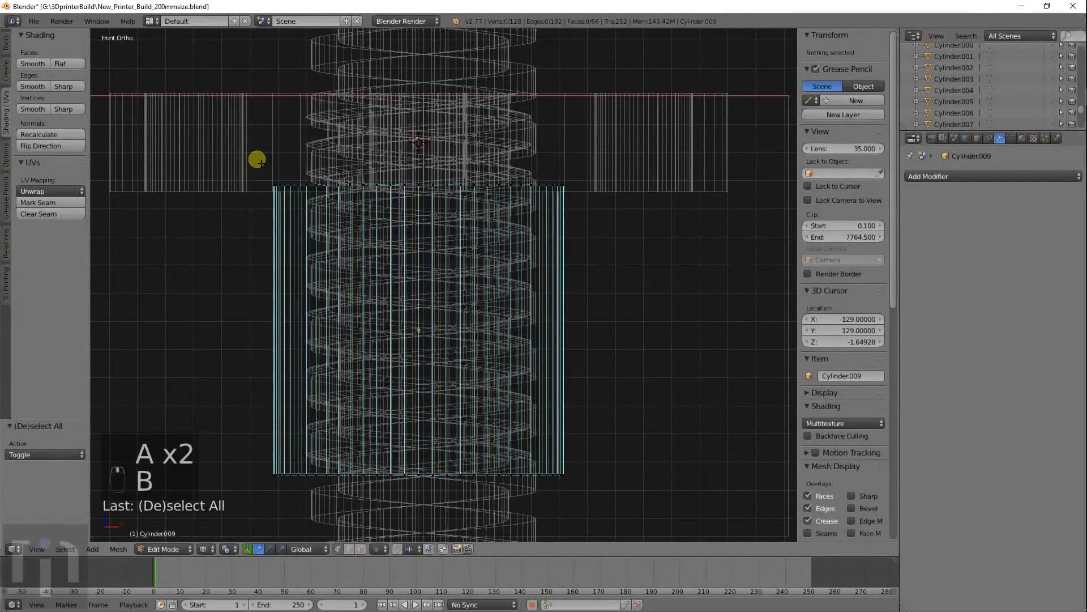
drag(260, 162, 636, 238)
key(g)
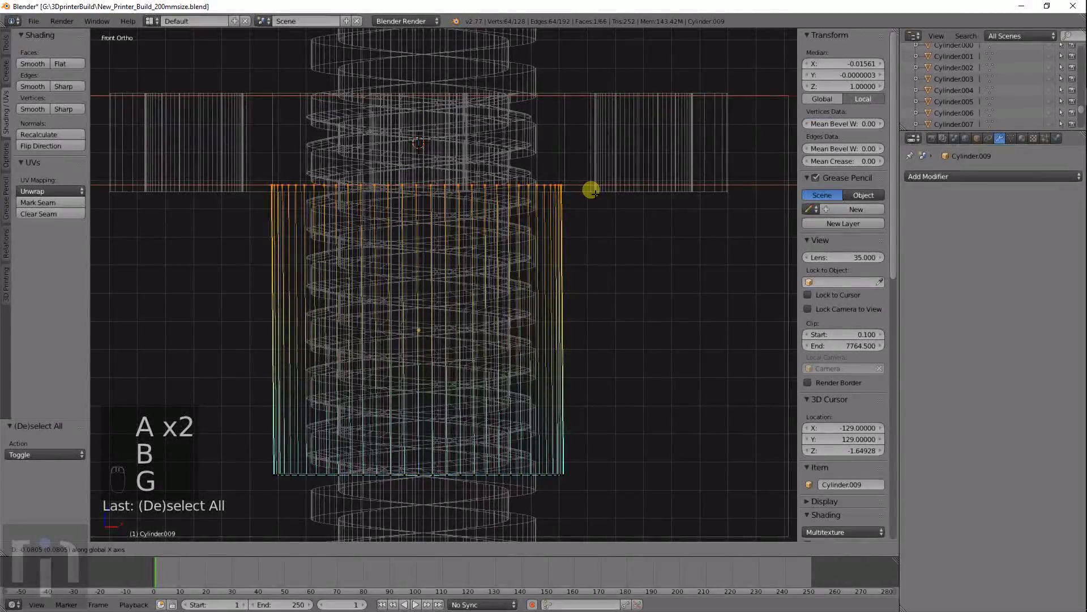
key(z)
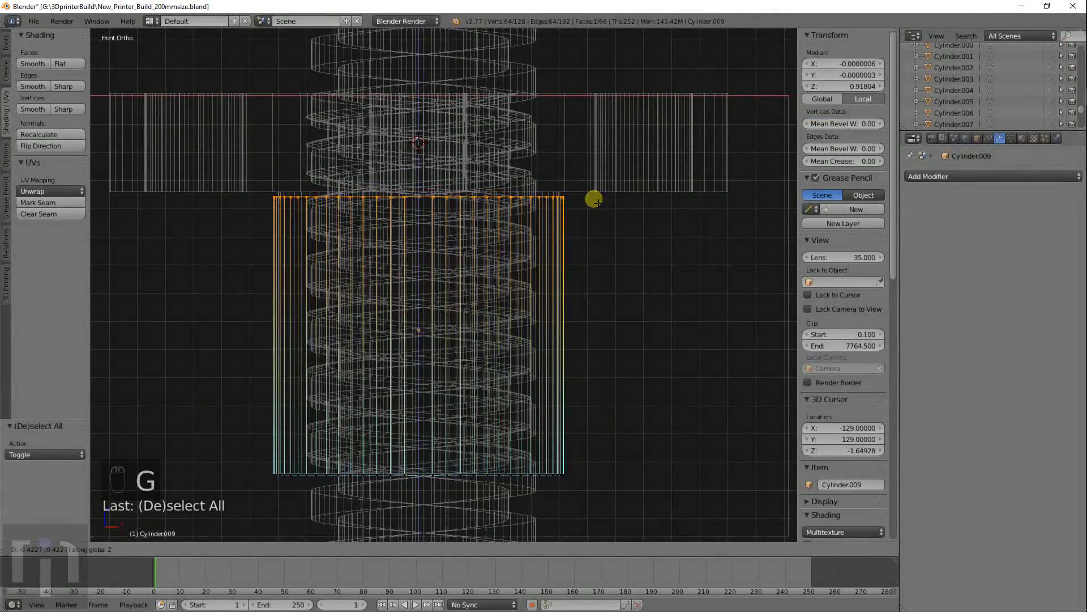
click(595, 199)
Step: Extrude the cylinder's top ring in place and scale it by about 2.174, slightly wider than the nut's flange
key(e)
right_click(549, 220)
key(s)
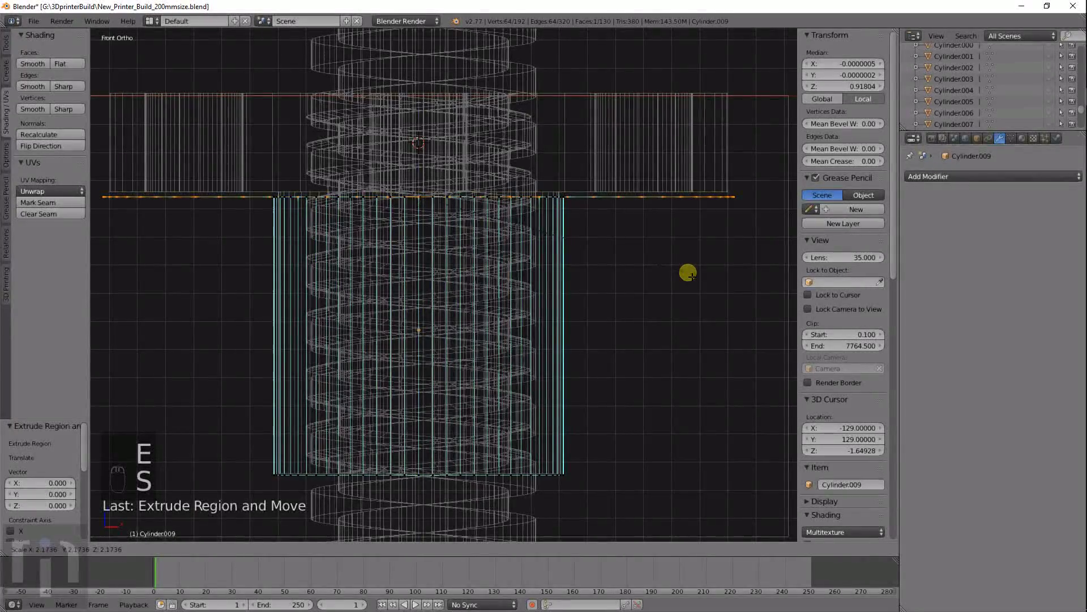
click(688, 280)
Step: Extrude the widened ring upward past the flange top for an overall height of about 14.4, and leave mesh editing
key(e)
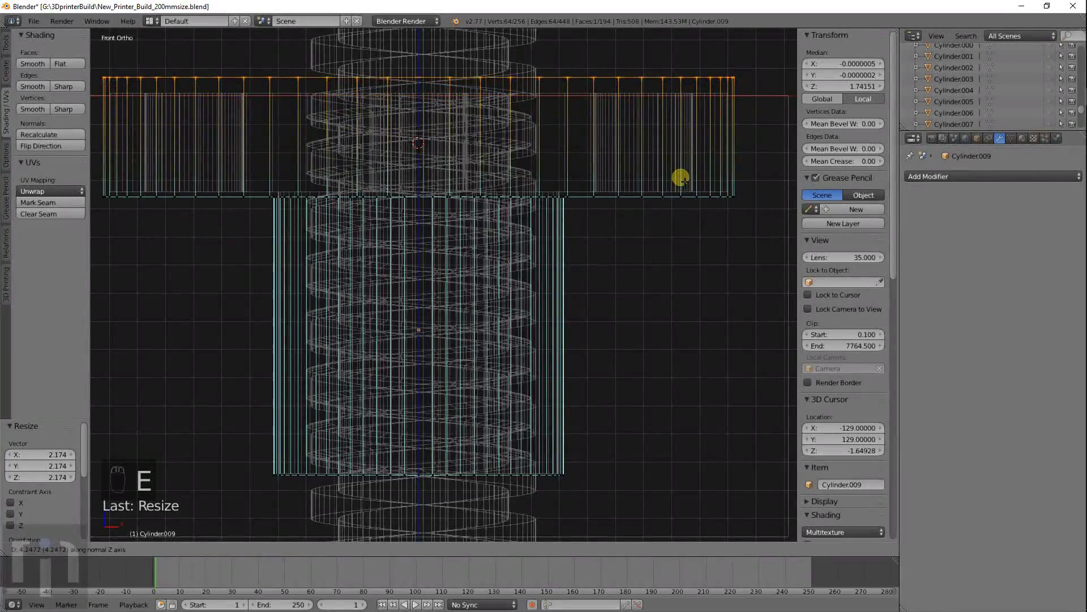
click(681, 176)
key(Tab)
scroll(682, 170, down, 4)
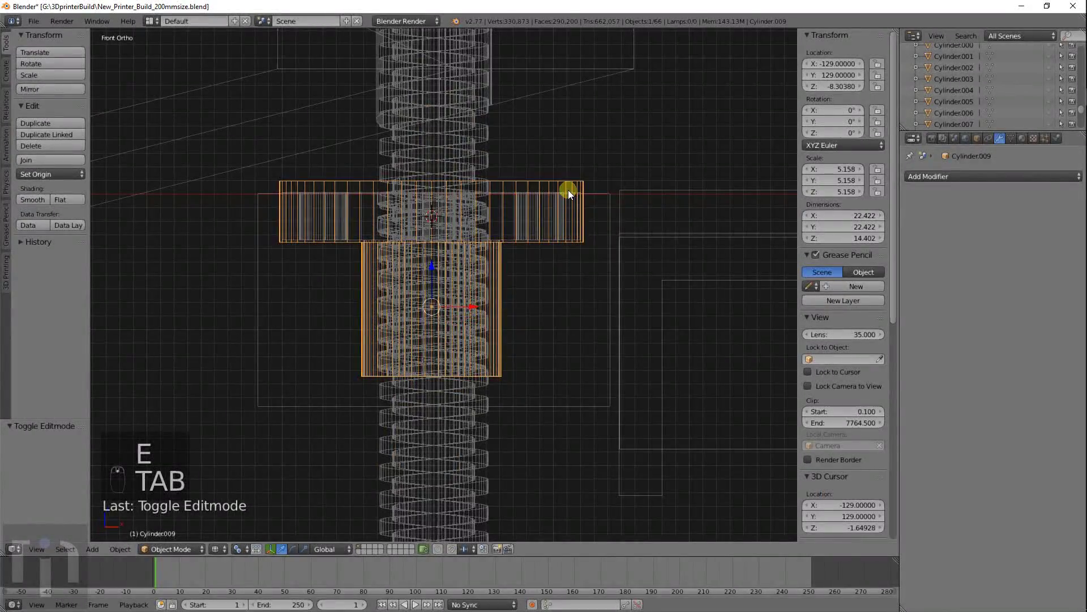
Step: Hide the leadscrew nut and select the stepped cylinder that encloses it
middle_drag(569, 189, 538, 195)
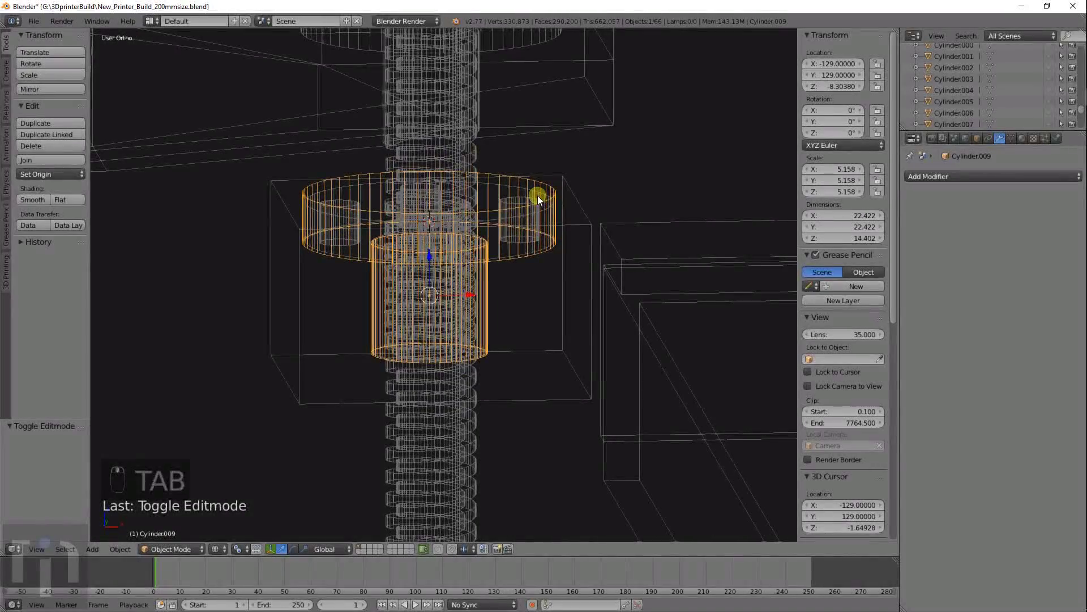
right_click(538, 195)
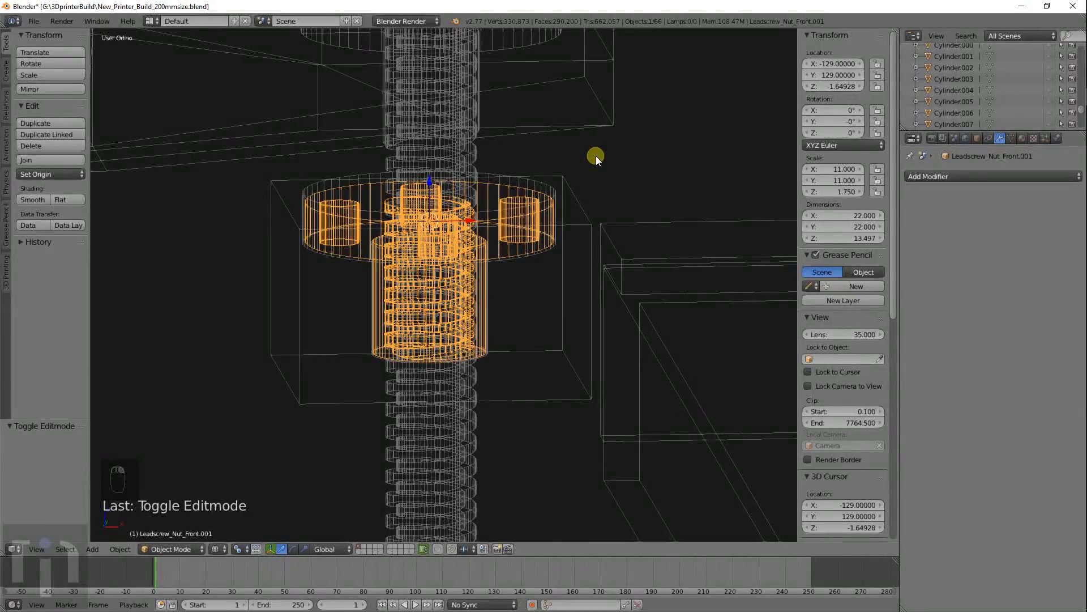
key(h)
right_click(535, 198)
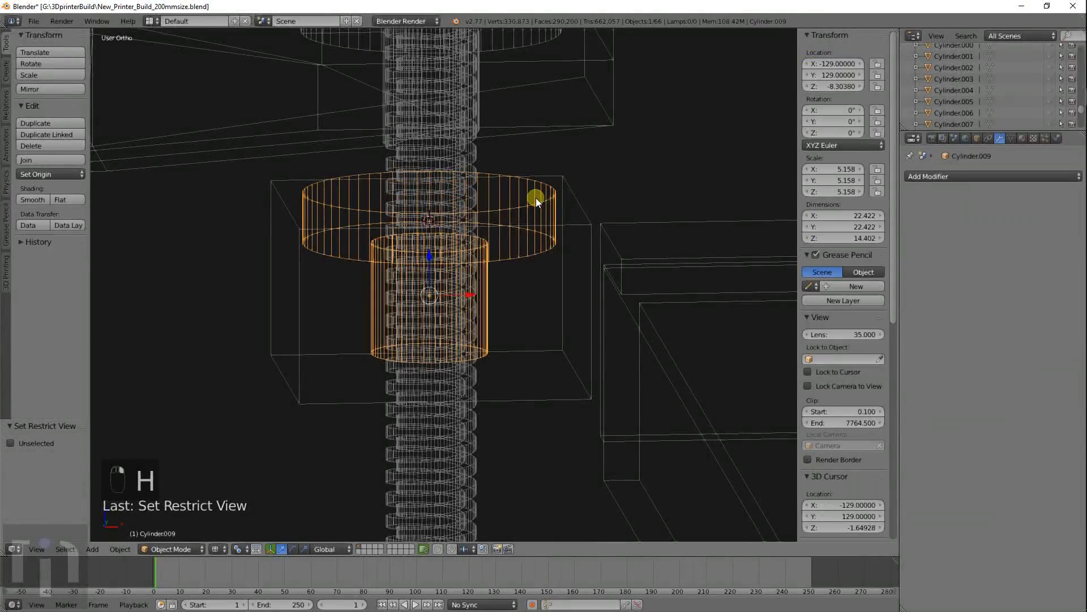
Step: Open the cube around the leadscrew for mesh editing in face selection mode
key(KP_1)
shift+middle_drag(535, 199, 501, 231)
shift+middle_drag(616, 235, 502, 178)
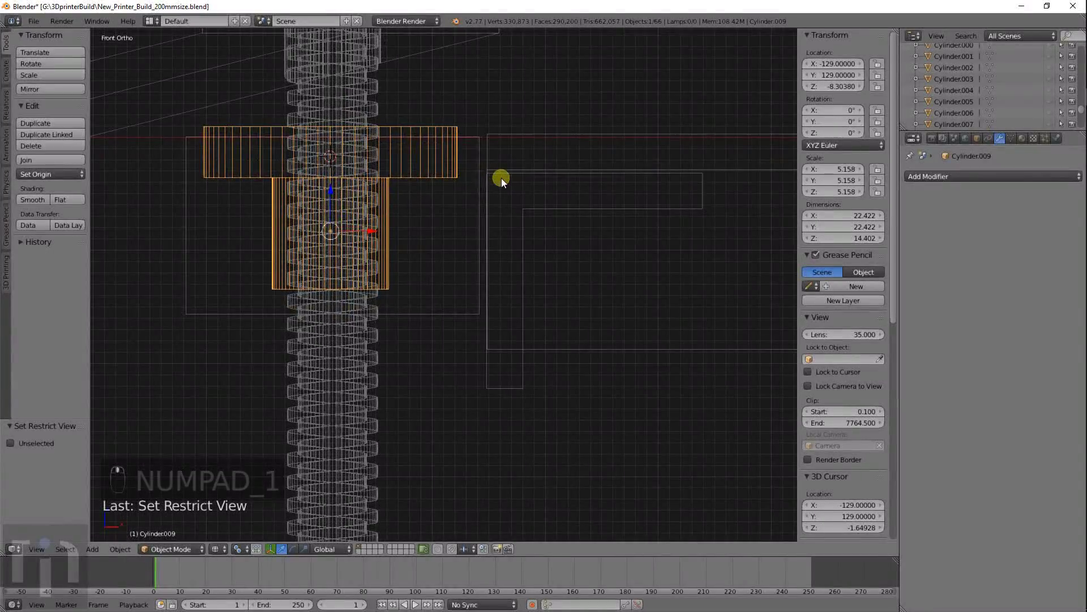
right_click(481, 185)
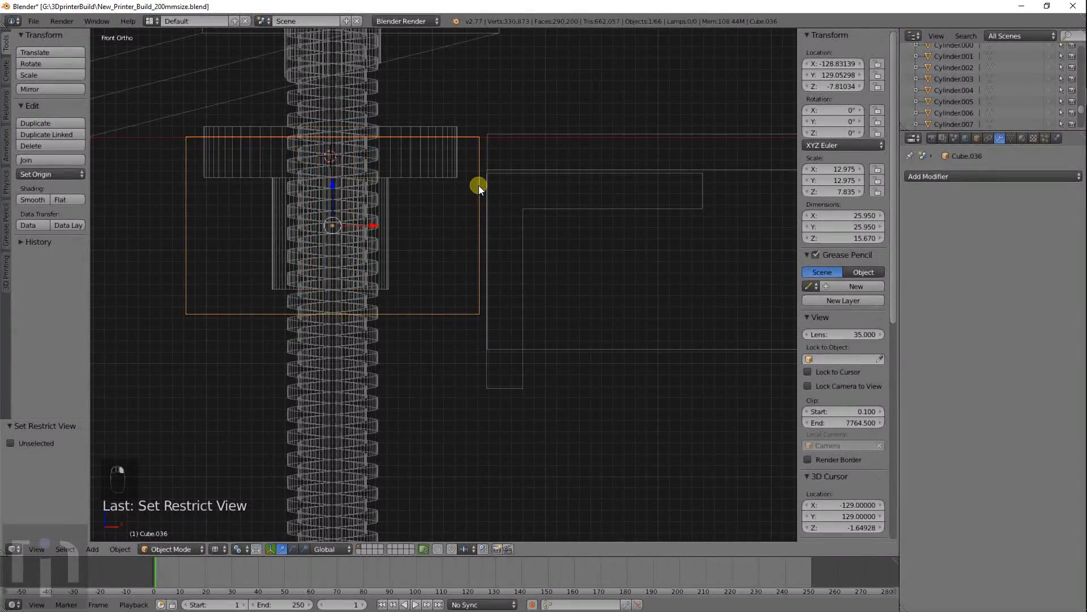
key(Tab)
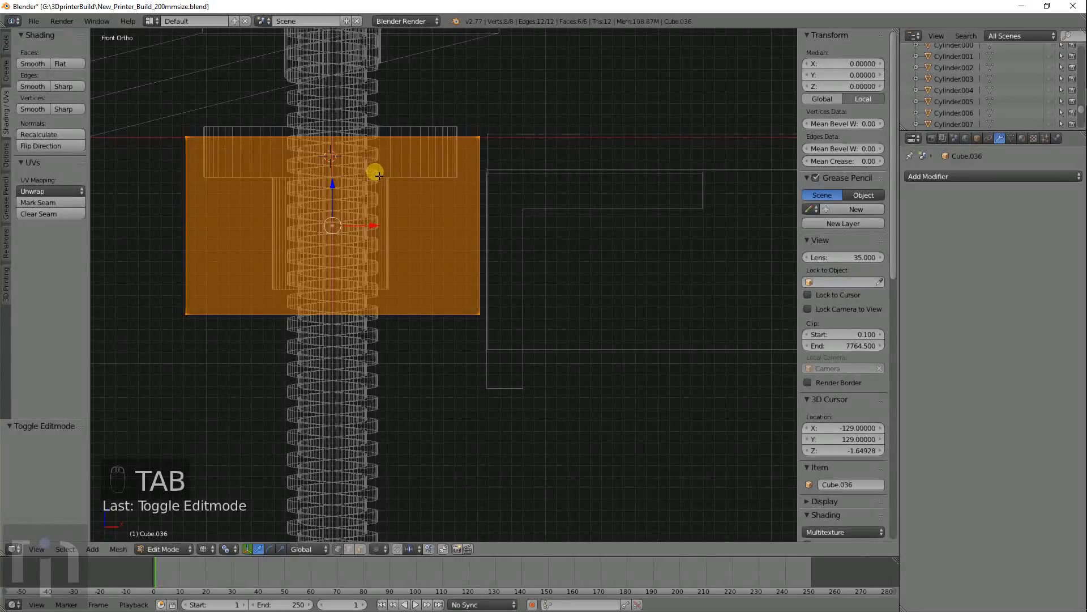
key(ctrl+r)
right_click(340, 166)
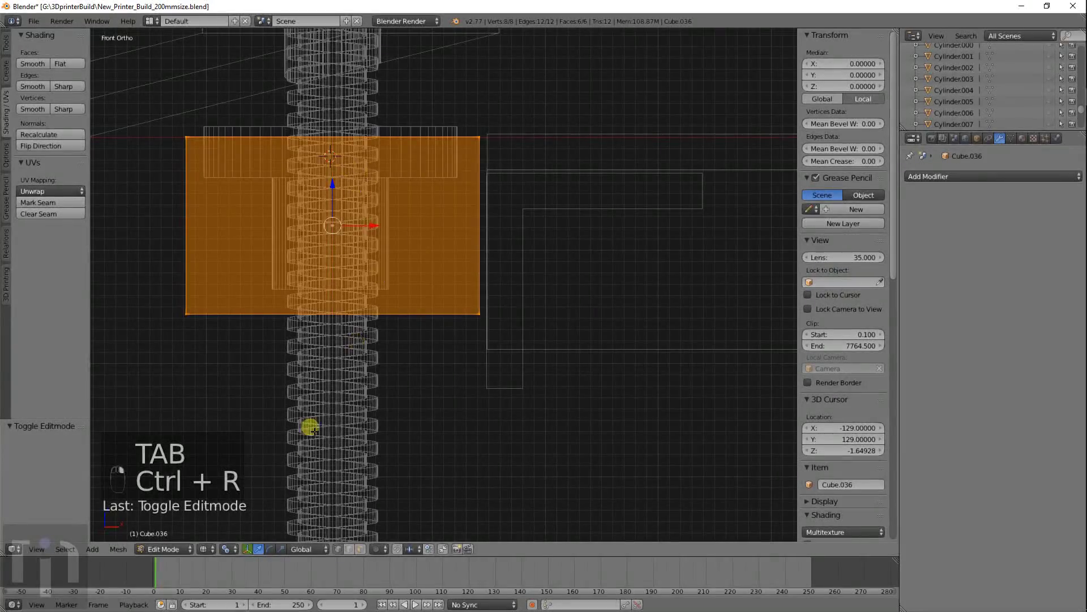
click(358, 548)
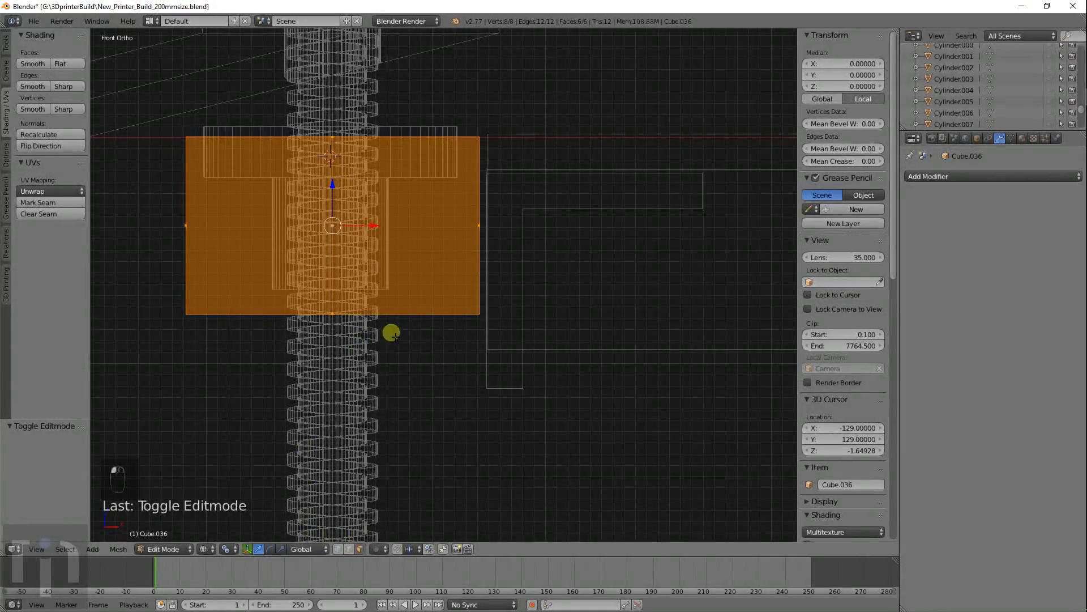
Step: Extrude the cube's front face about 32 along negative Y, forming an arm beside the bed-frame beam
key(KP_1)
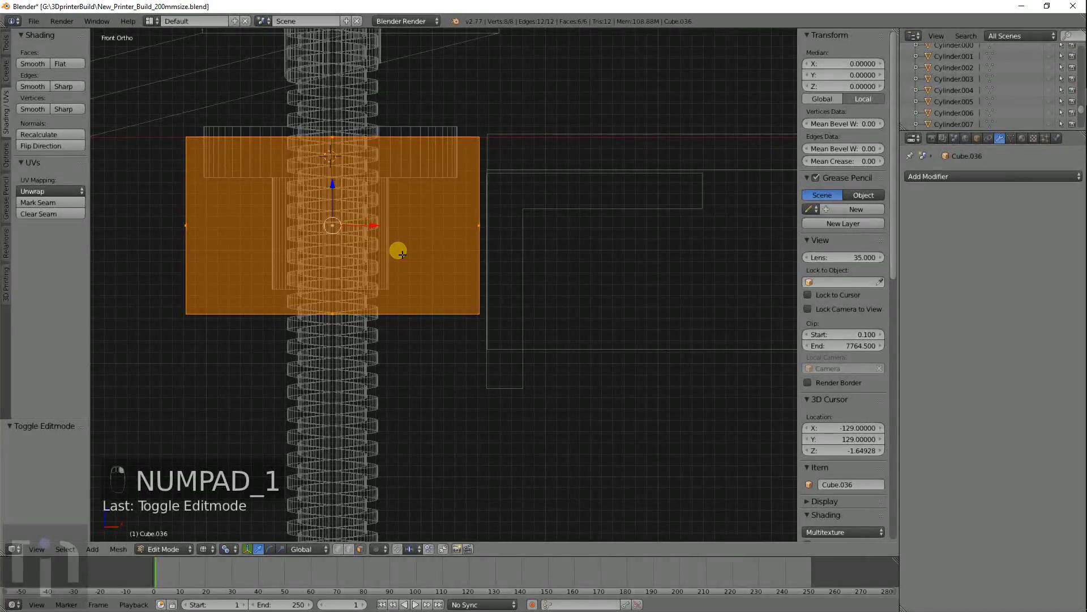
scroll(402, 254, down, 3)
middle_drag(403, 256, 536, 192)
right_click(468, 309)
key(KP_7)
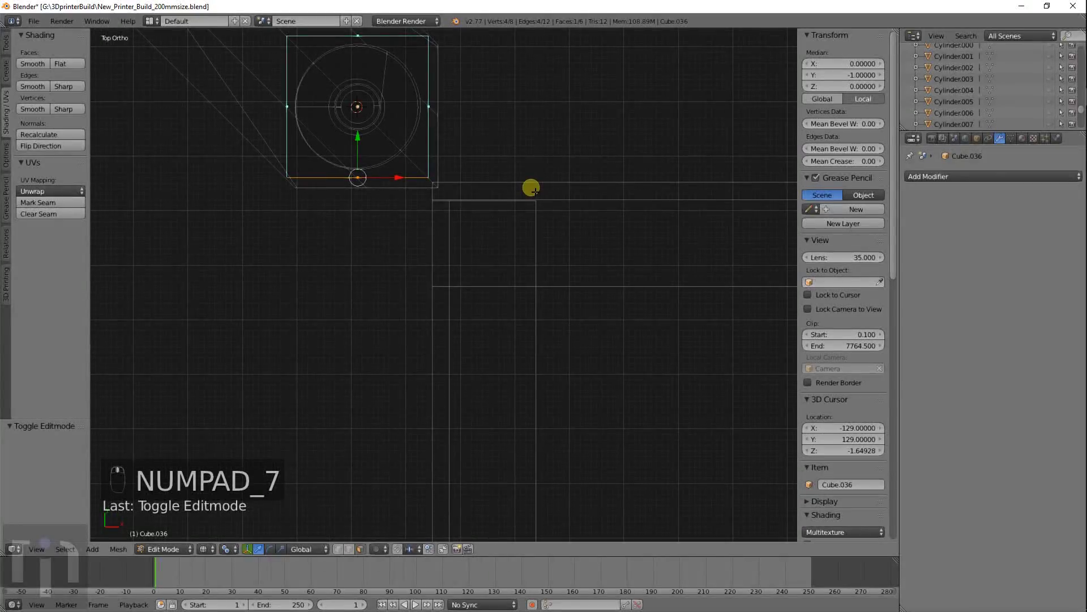
key(e)
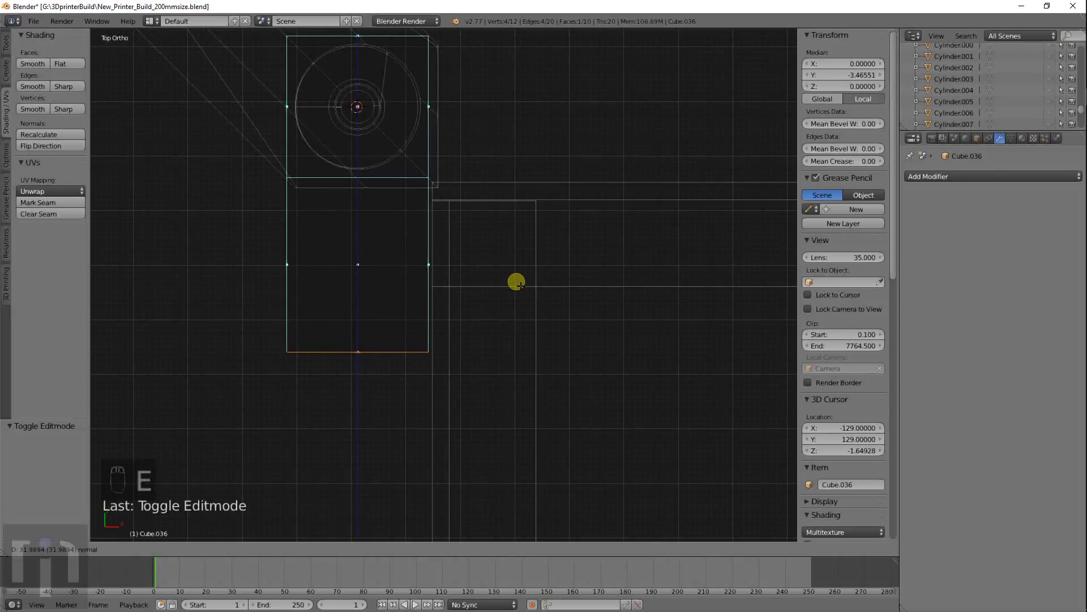
click(518, 283)
Step: Extrude the cube's positive-X side face about 43.3, forming a second arm along the other bed-frame beam
middle_drag(447, 104, 549, 165)
right_click(555, 165)
key(e)
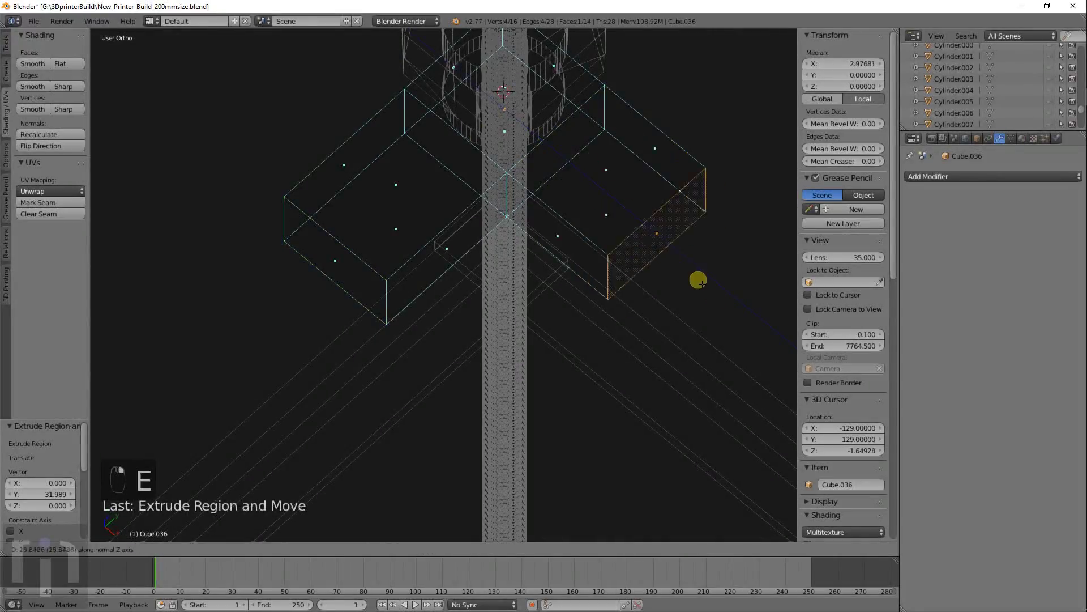
click(747, 324)
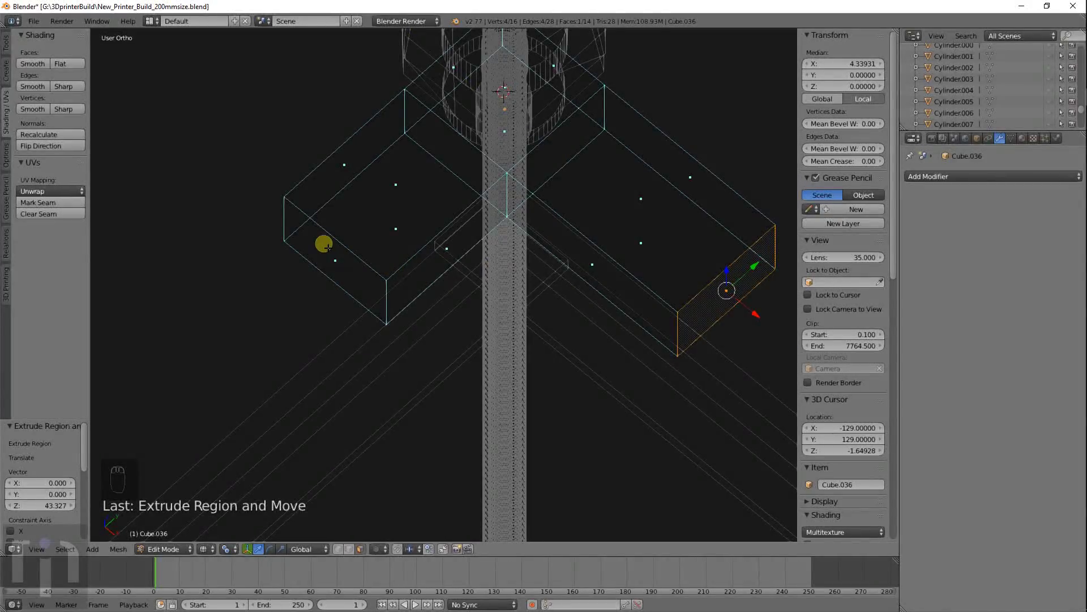
click(347, 548)
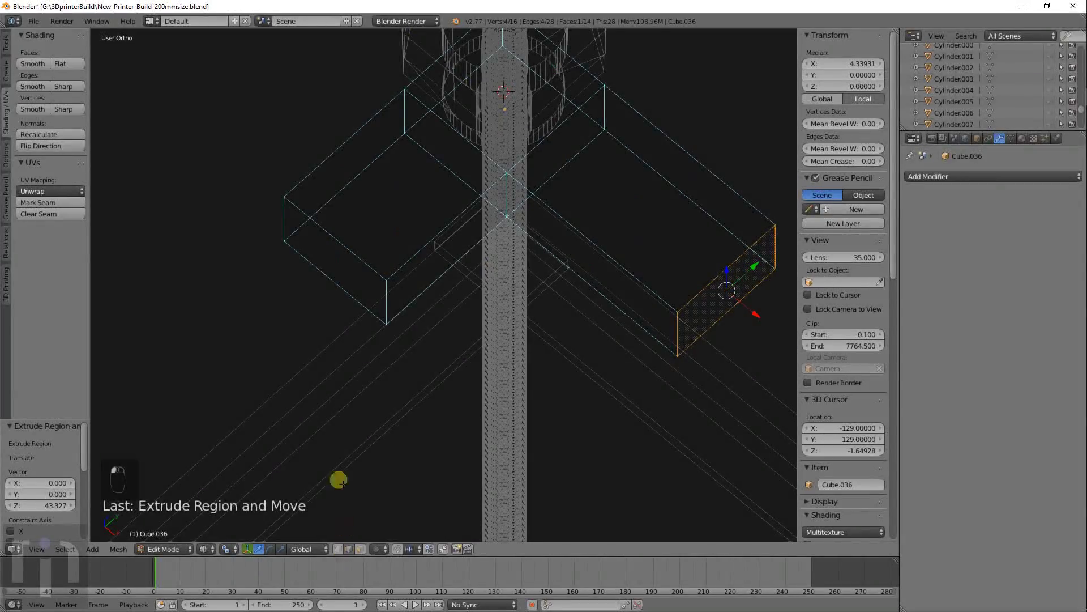
right_click(284, 226)
key(KP_7)
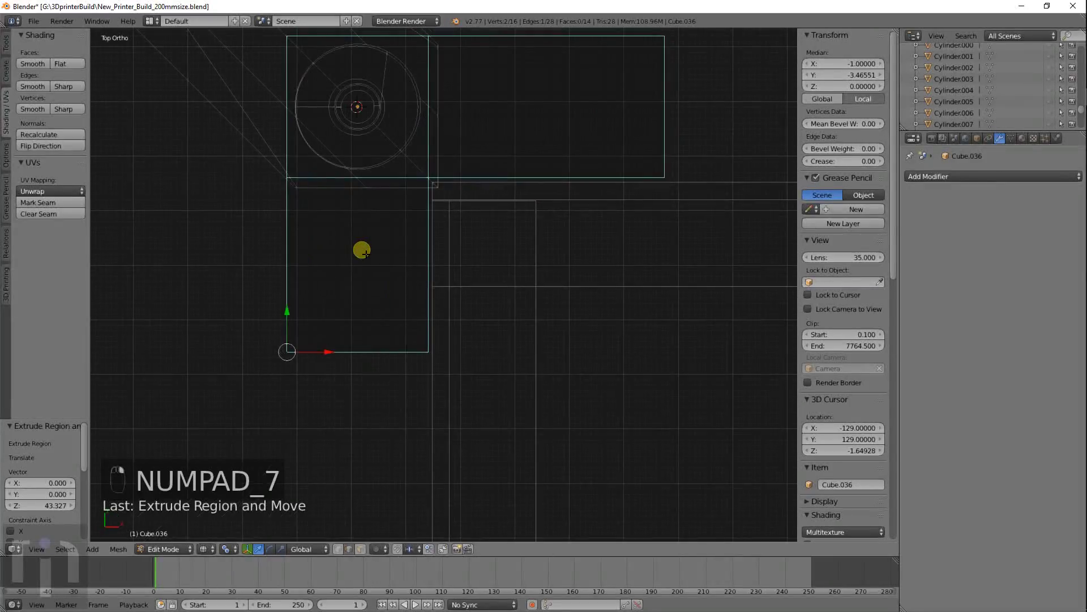
shift+middle_drag(369, 252, 379, 215)
key(g)
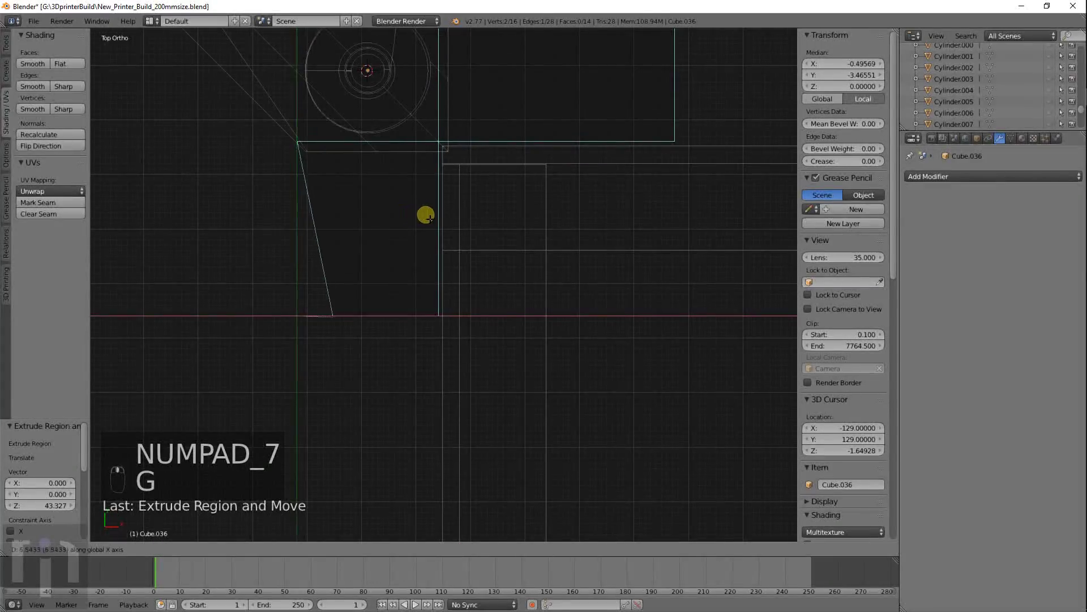
right_click(431, 208)
Step: Add a loop cut across the front arm and slide it close to the central block, in line with the frame beam's edge
key(ctrl+r)
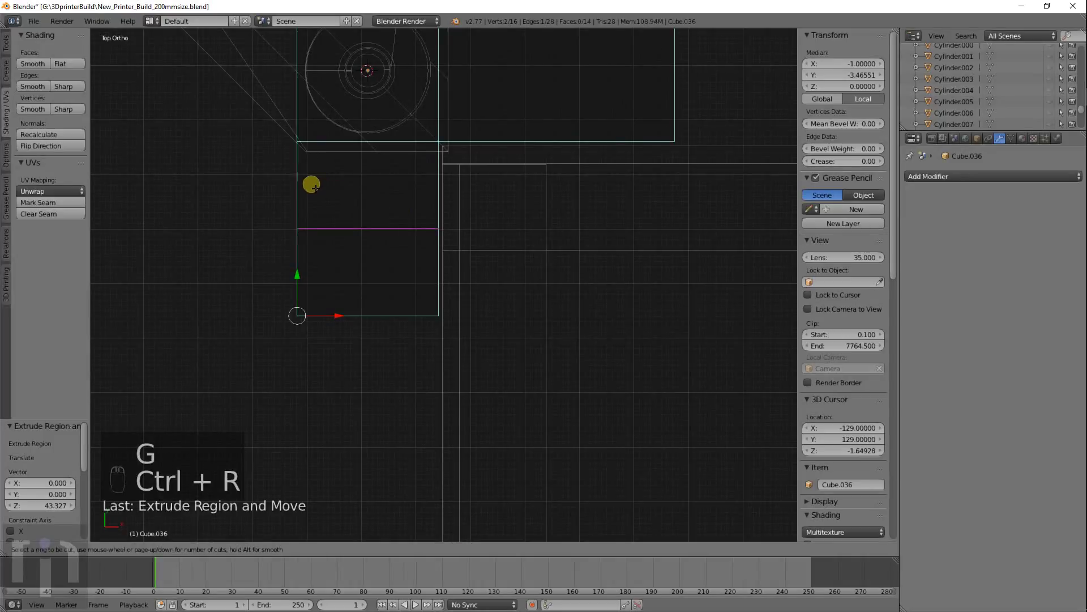
click(312, 184)
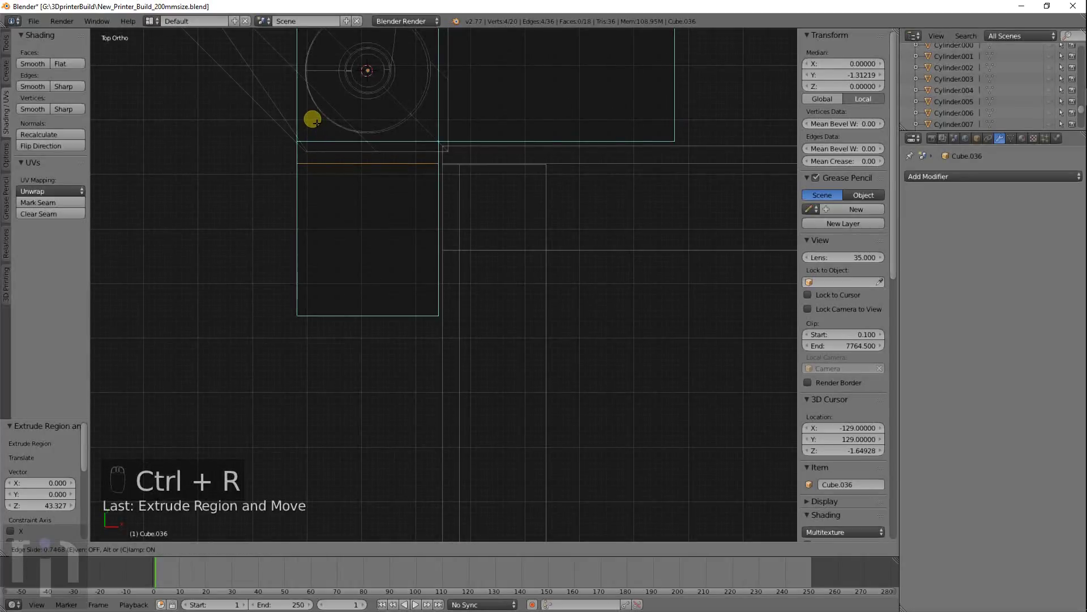
click(312, 120)
Step: Add a loop cut across the positive-X arm and slide it close to the central block
shift+middle_drag(501, 121, 442, 217)
key(ctrl+r)
click(412, 116)
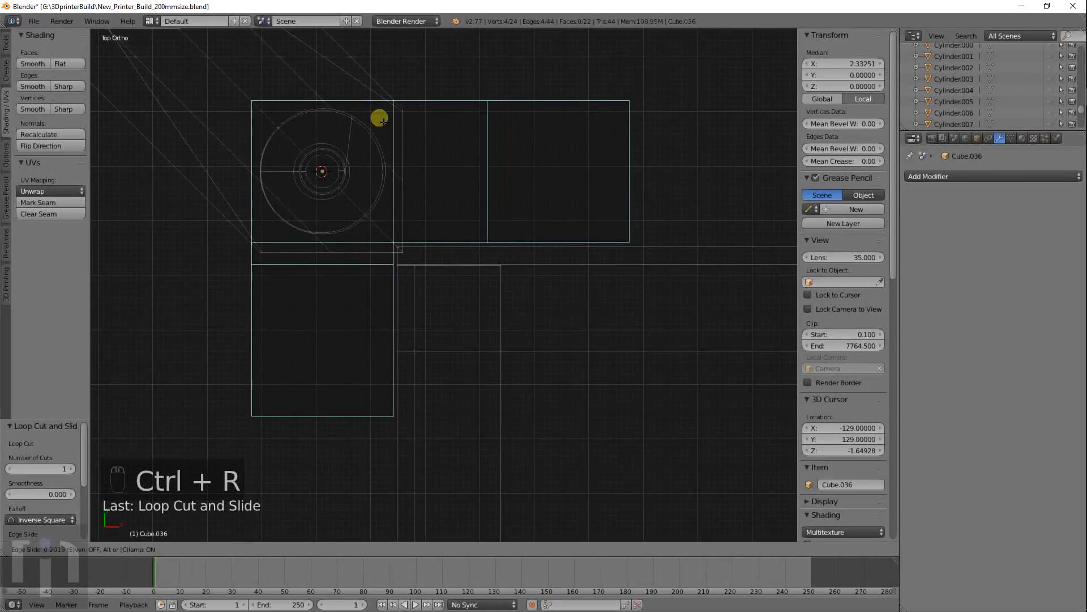
click(316, 121)
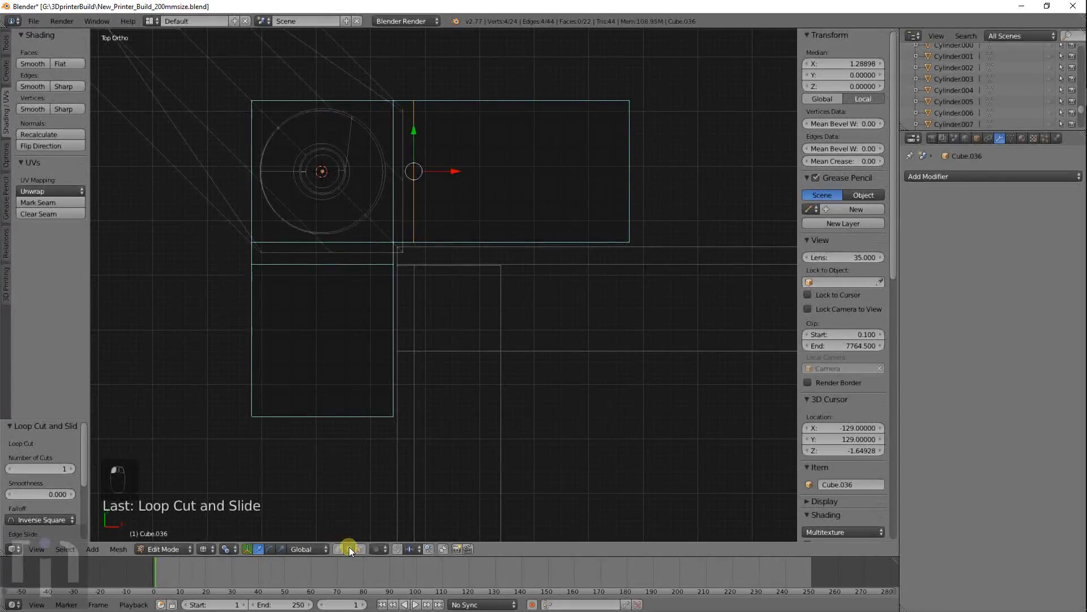
Step: Thin the front arm by moving its outer side, beyond the loop cut, about 17.3 along positive X
key(a)
key(c)
click(251, 348)
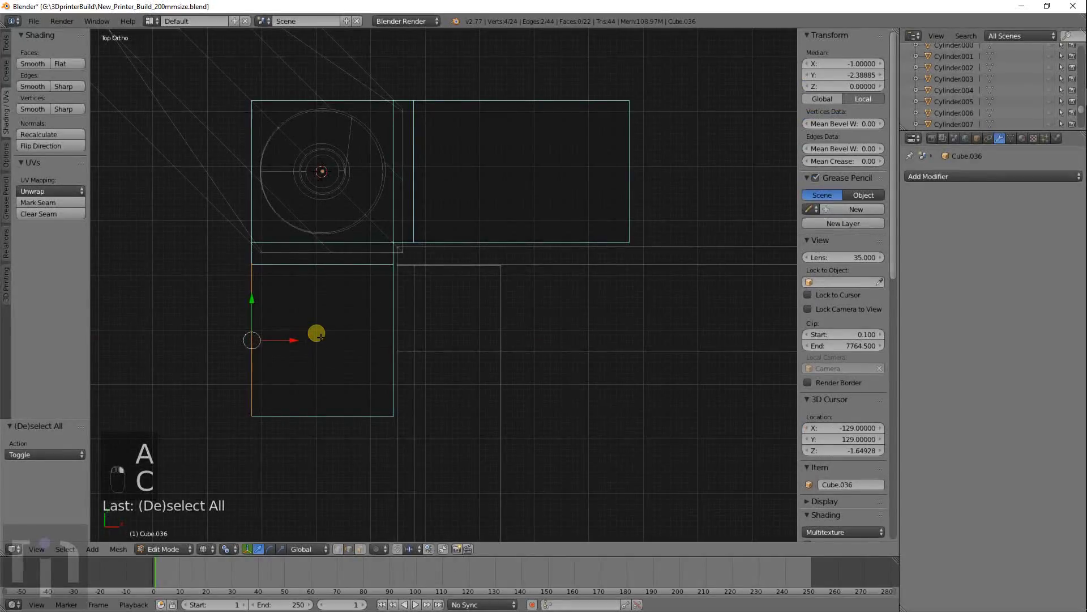
key(g)
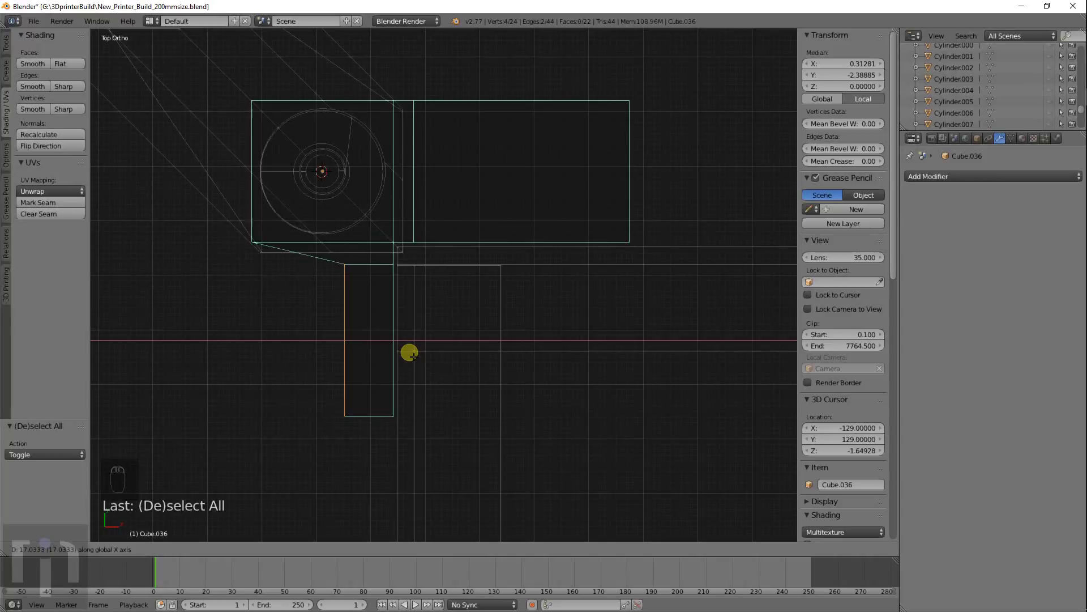
click(412, 354)
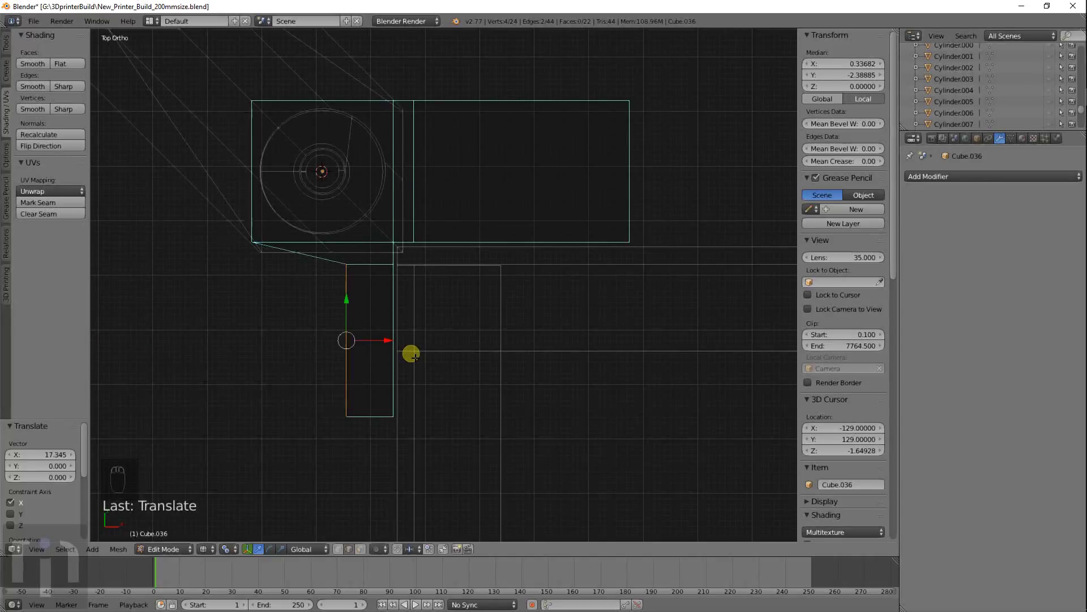
Step: Thin the positive-X arm by moving its outer side, beyond the loop cut, about 17.3 along negative Y
key(a)
key(c)
click(504, 100)
right_click(505, 100)
key(g)
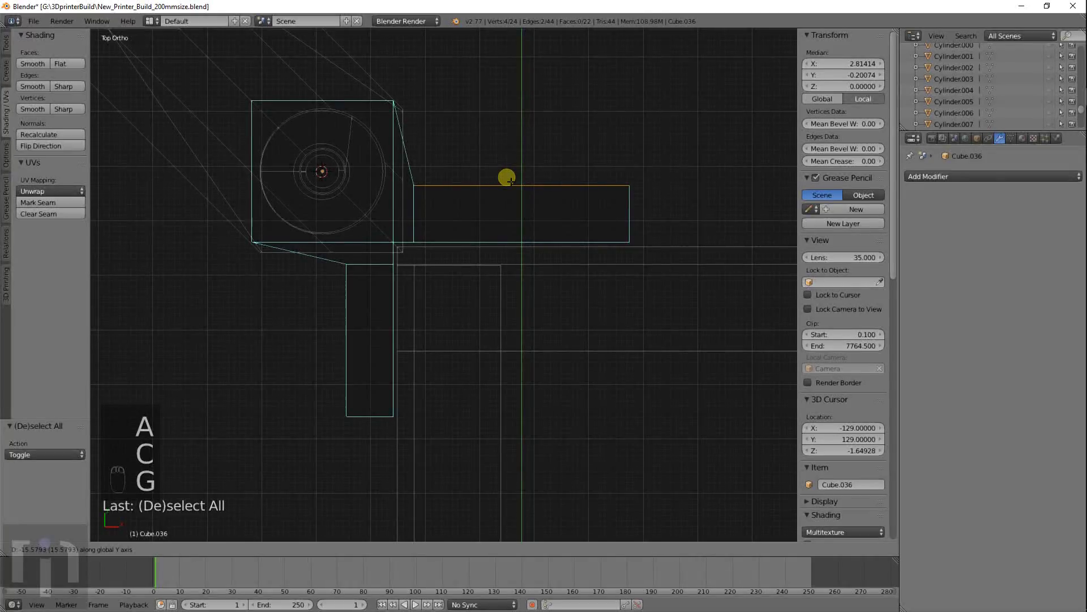
click(506, 187)
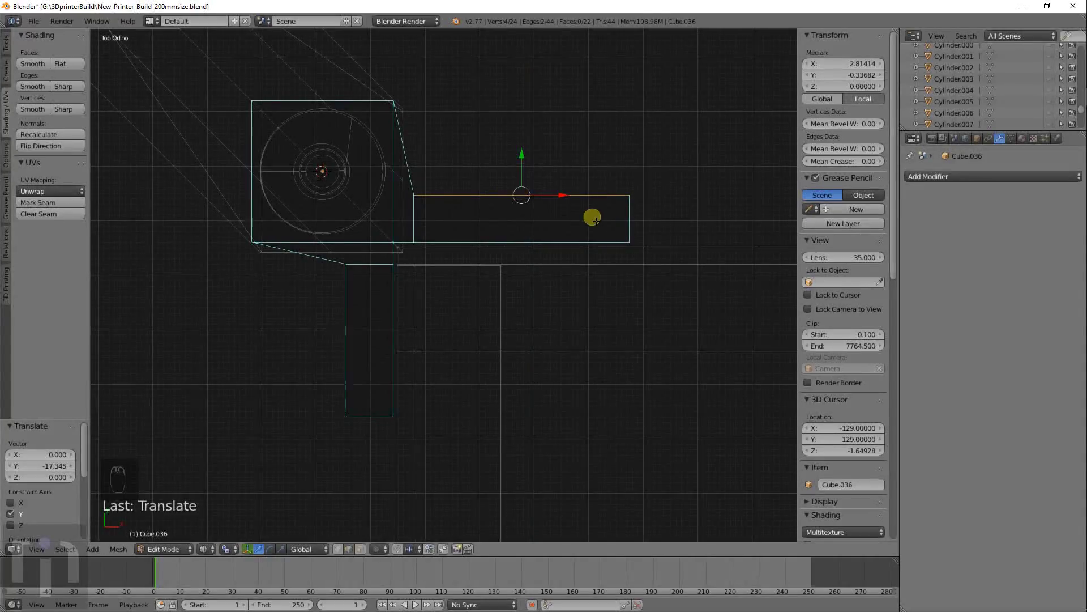
Step: Shorten the positive-X arm by moving its end about 12.6 along negative X in two adjustments
key(a)
key(c)
click(639, 218)
right_click(641, 219)
key(g)
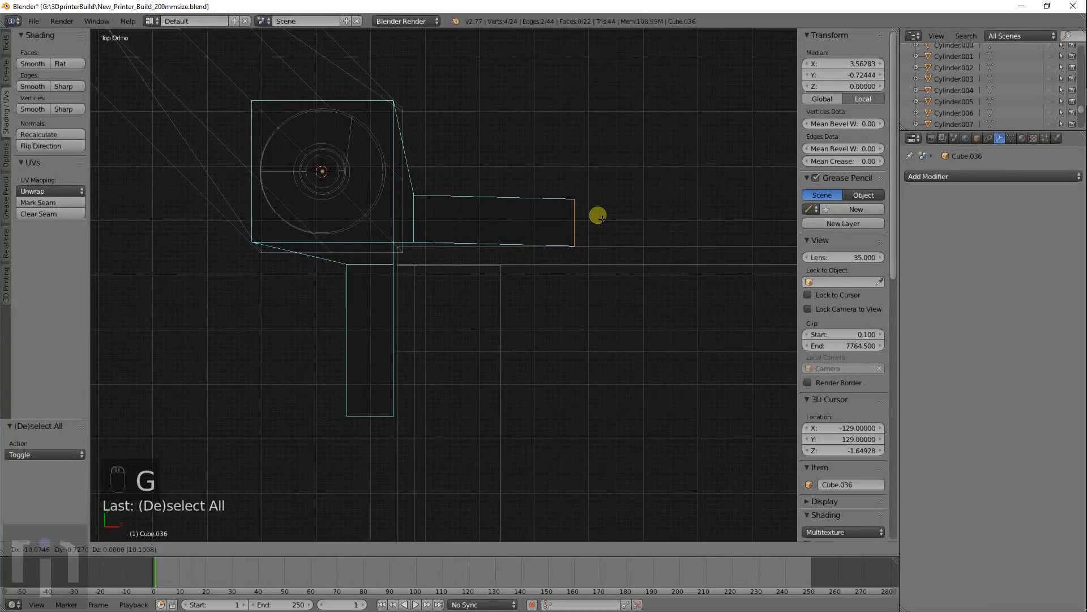
middle_click(601, 213)
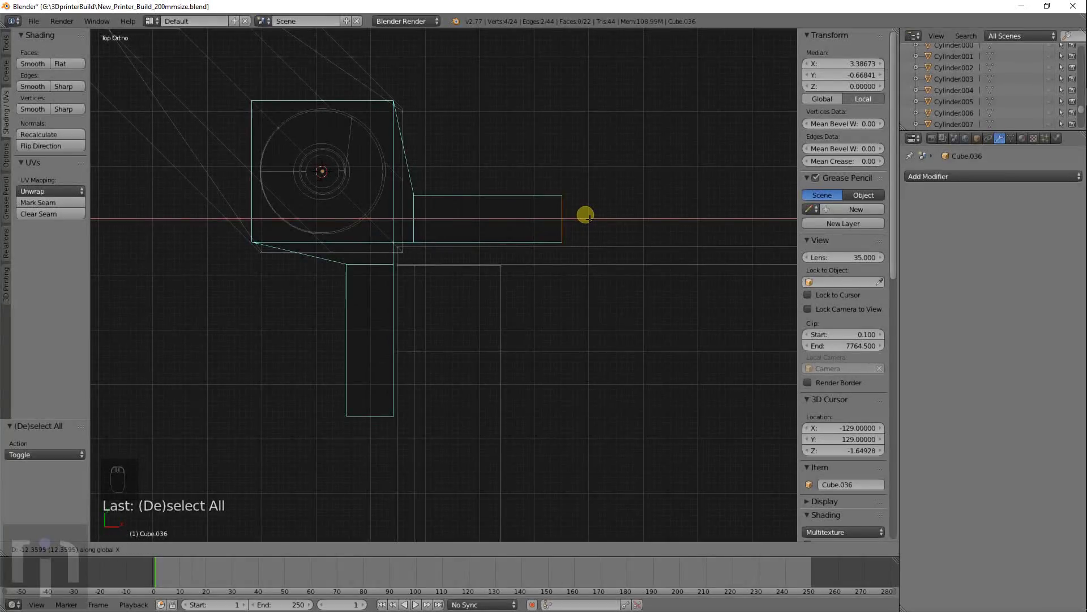
click(592, 217)
key(g)
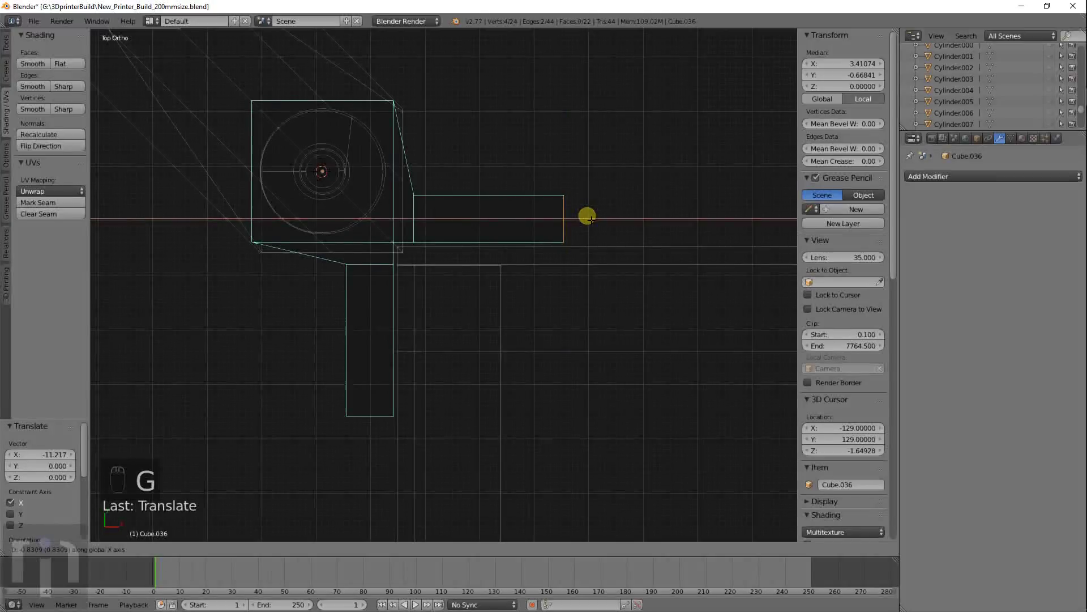
click(583, 214)
Step: Leave the bracket's mesh editing and unhide all parts of the printer assembly in solid shading
scroll(466, 297, down, 8)
key(z)
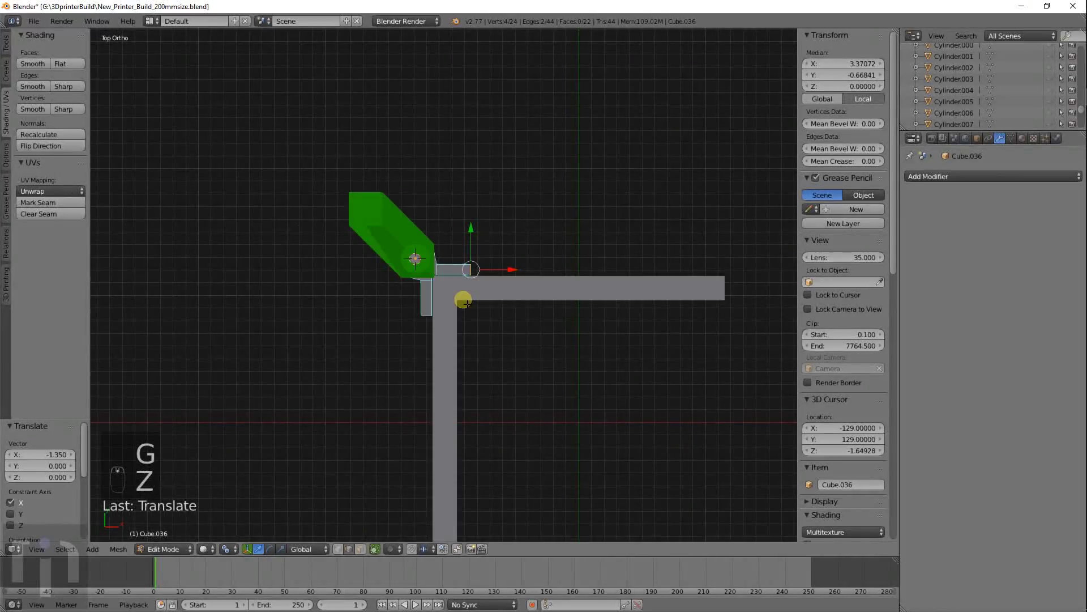
key(z)
key(a)
scroll(476, 296, down, 6)
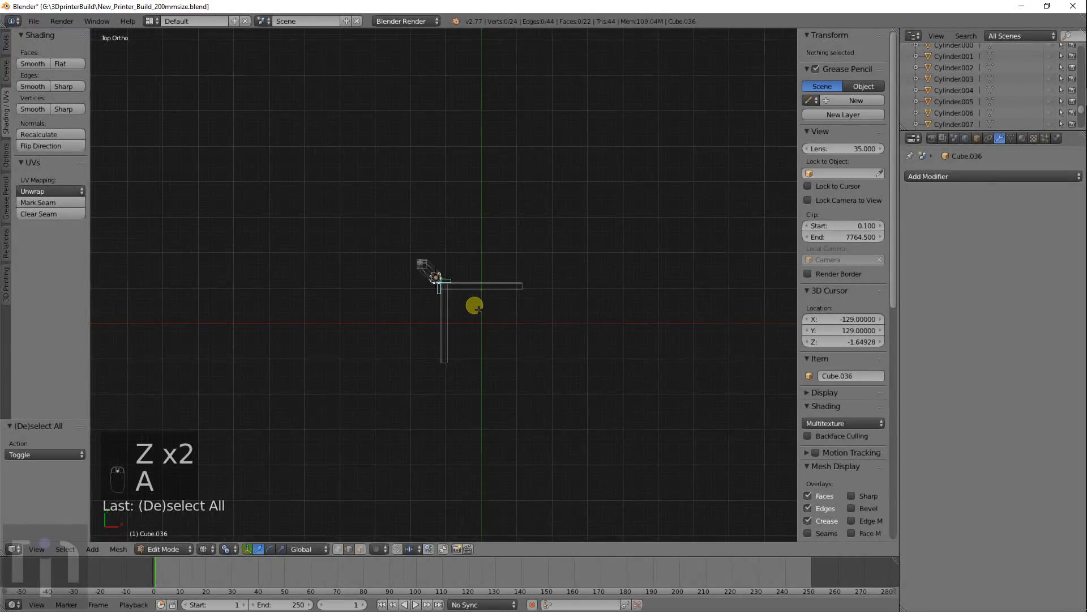
scroll(475, 306, up, 5)
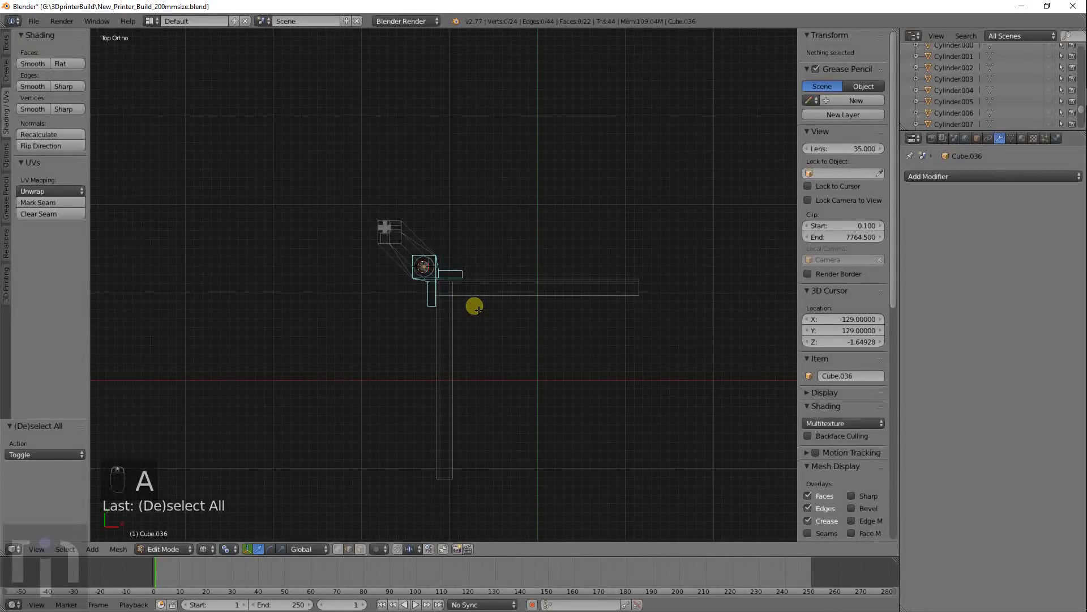
key(Tab)
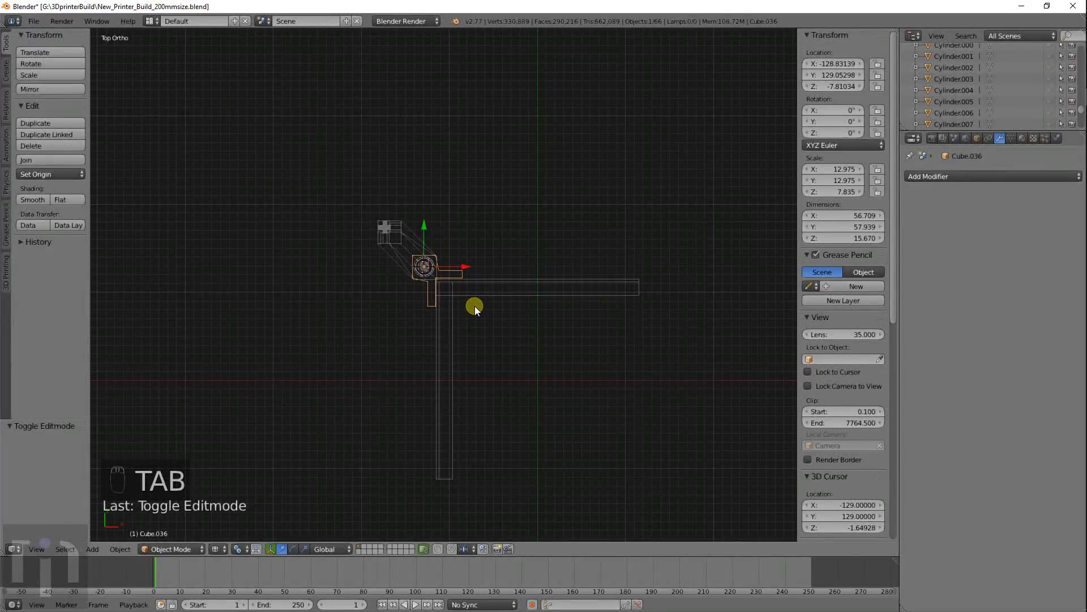
key(alt+h)
scroll(467, 318, down, 4)
mouse_move(466, 328)
middle_down()
mouse_move(515, 208)
mouse_move(517, 249)
mouse_move(455, 281)
middle_up()
key(z)
scroll(448, 281, up, 8)
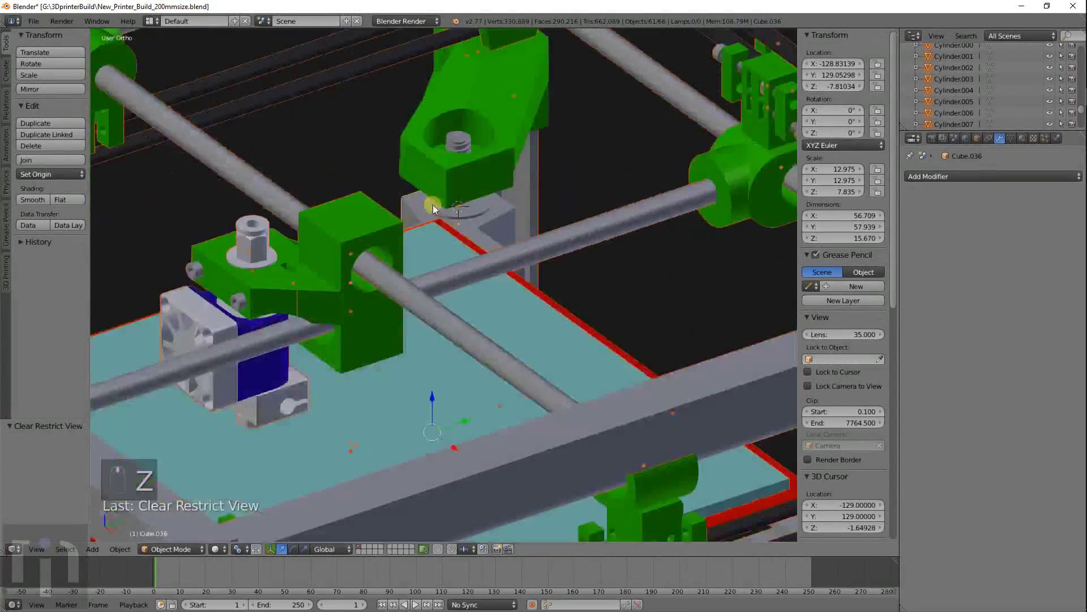
Step: Move the paired bolt-and-hex-nut object from the upper assembly down to just below the new bracket's front arm
mouse_move(433, 205)
middle_down()
mouse_move(341, 185)
mouse_move(267, 199)
mouse_move(448, 210)
mouse_move(561, 271)
mouse_move(510, 324)
mouse_move(444, 308)
mouse_move(284, 209)
mouse_move(418, 300)
mouse_move(443, 280)
middle_up()
key(z)
scroll(443, 281, up, 4)
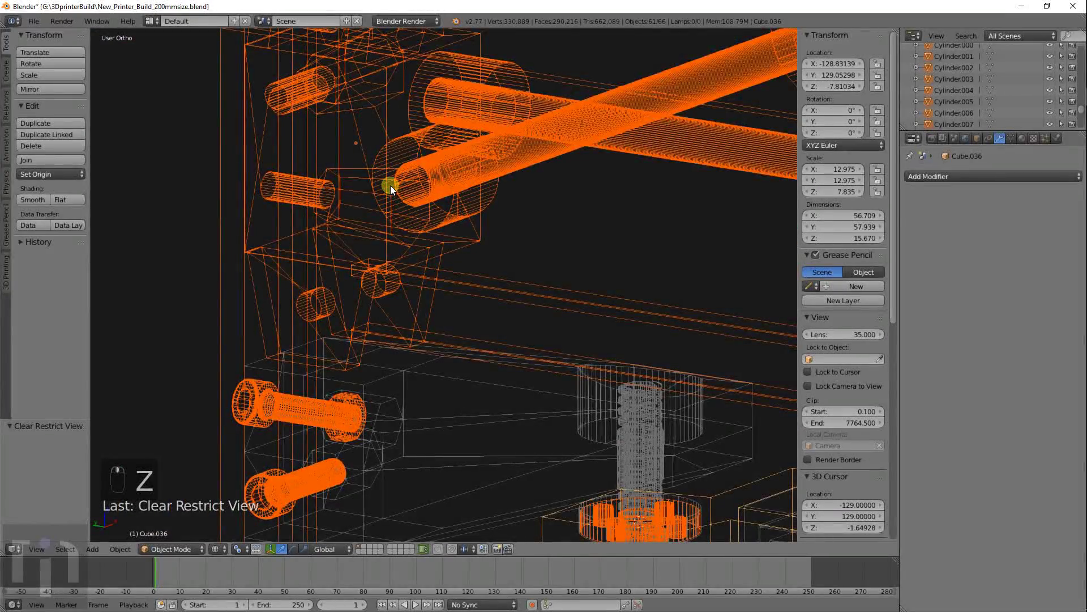
click(308, 94)
scroll(307, 93, down, 5)
key(g)
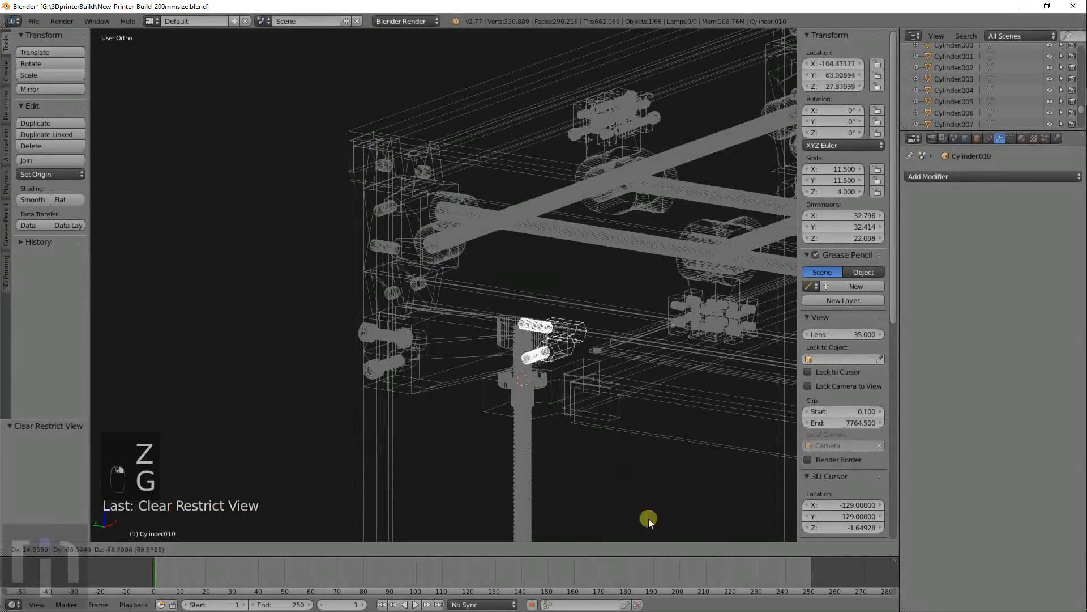
click(678, 49)
shift+middle_drag(716, 247, 567, 110)
scroll(542, 134, up, 4)
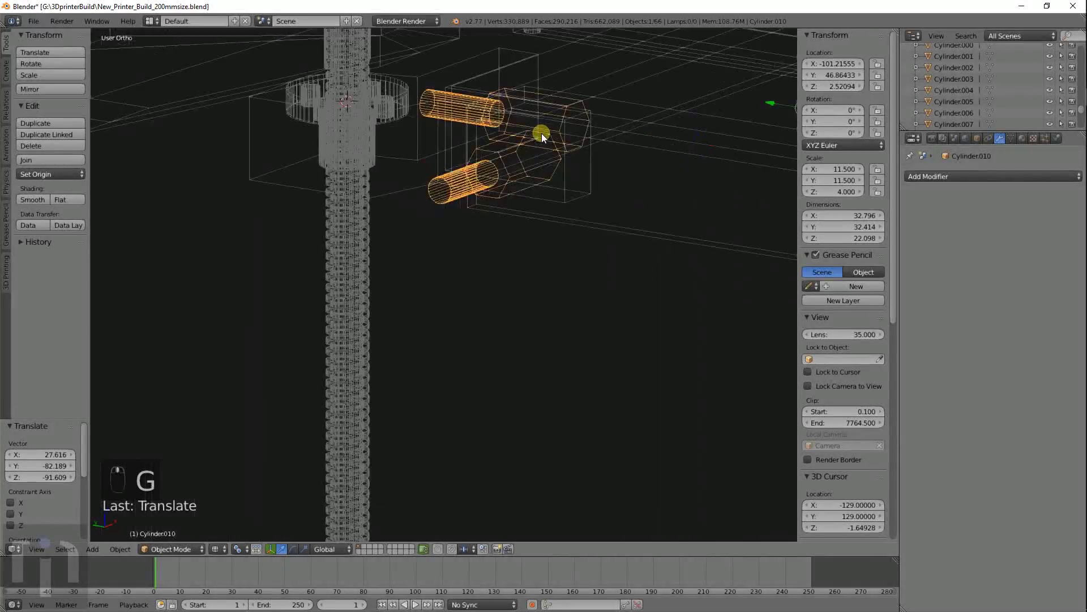
key(g)
click(480, 222)
Step: Set the bolt-and-nut object's origin to its center of mass
key(z)
scroll(498, 193, up, 2)
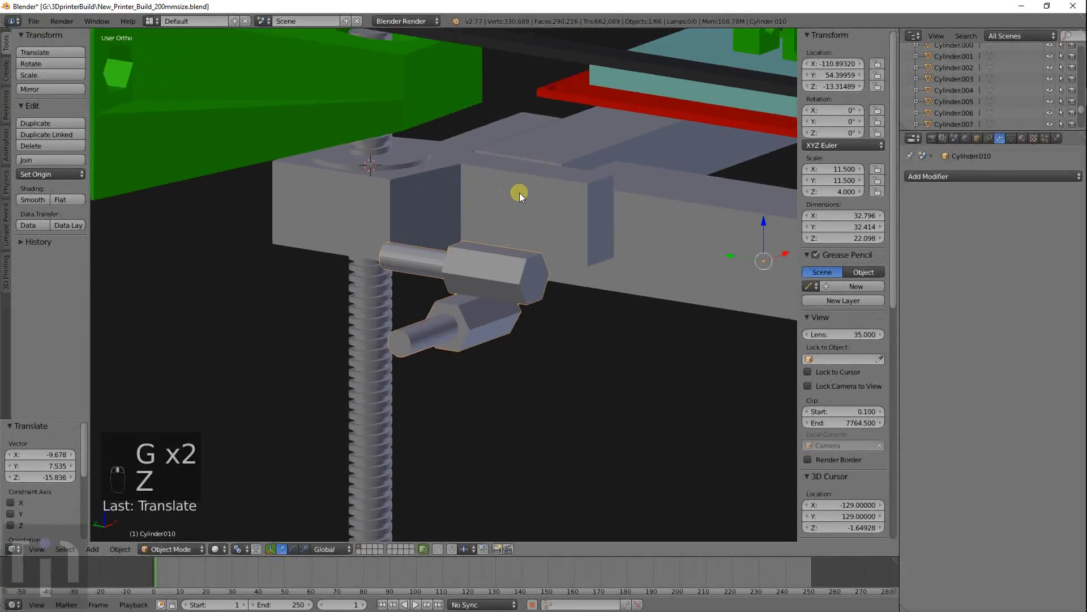
key(space)
click(630, 251)
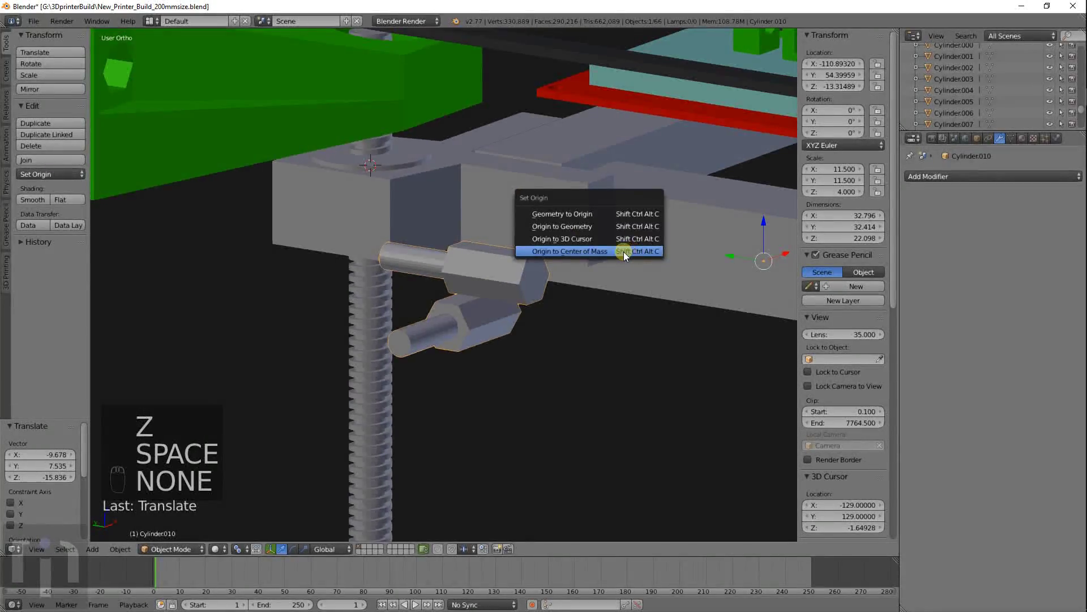
click(610, 252)
key(z)
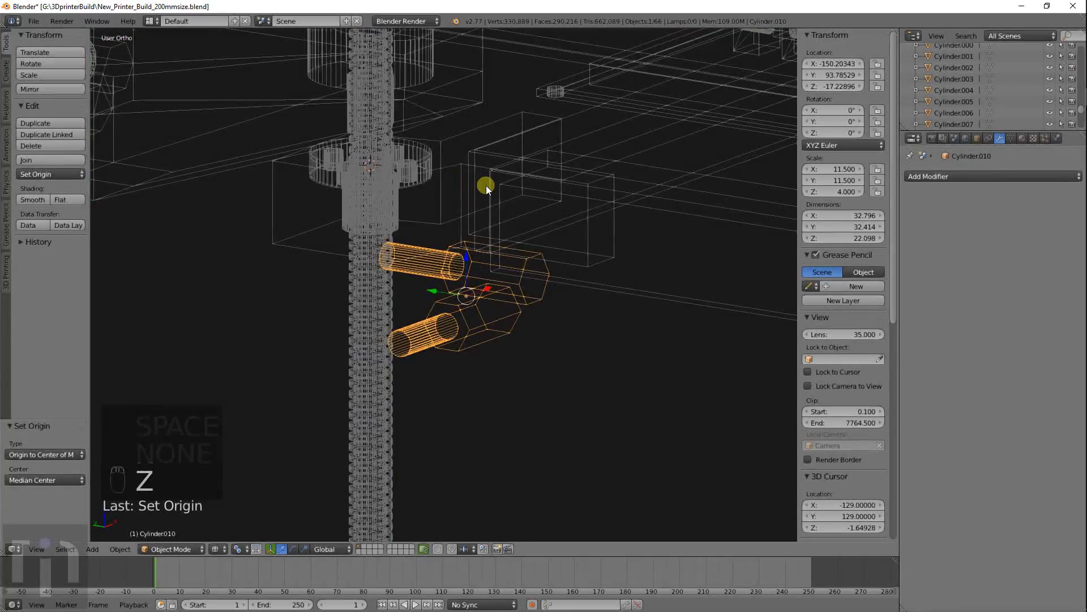
key(z)
Step: Isolate the new bracket, adjoining X-direction frame beam, leadscrew with its nut, green bracket and bolt-and-nut object by hiding everything else
right_click(501, 151)
shift+right_click(507, 148)
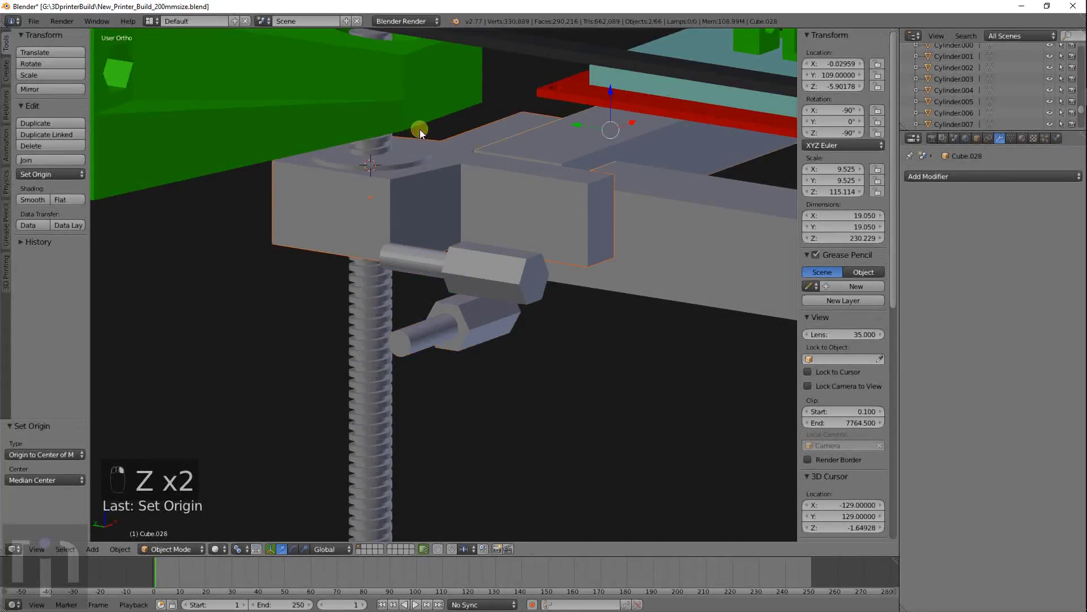
shift+right_click(386, 147)
shift+right_click(397, 95)
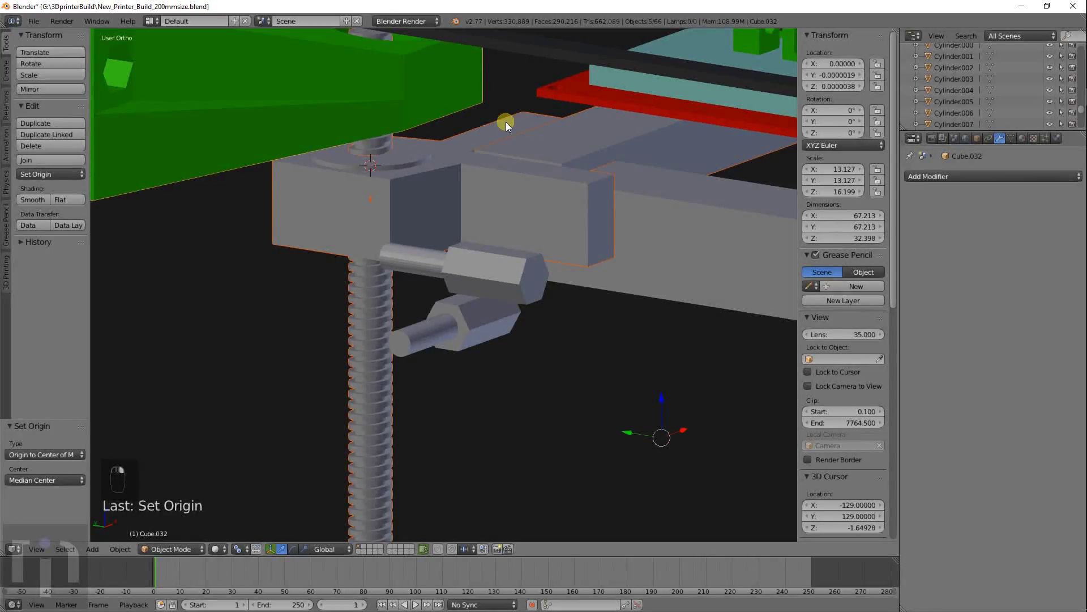
key(shift+h)
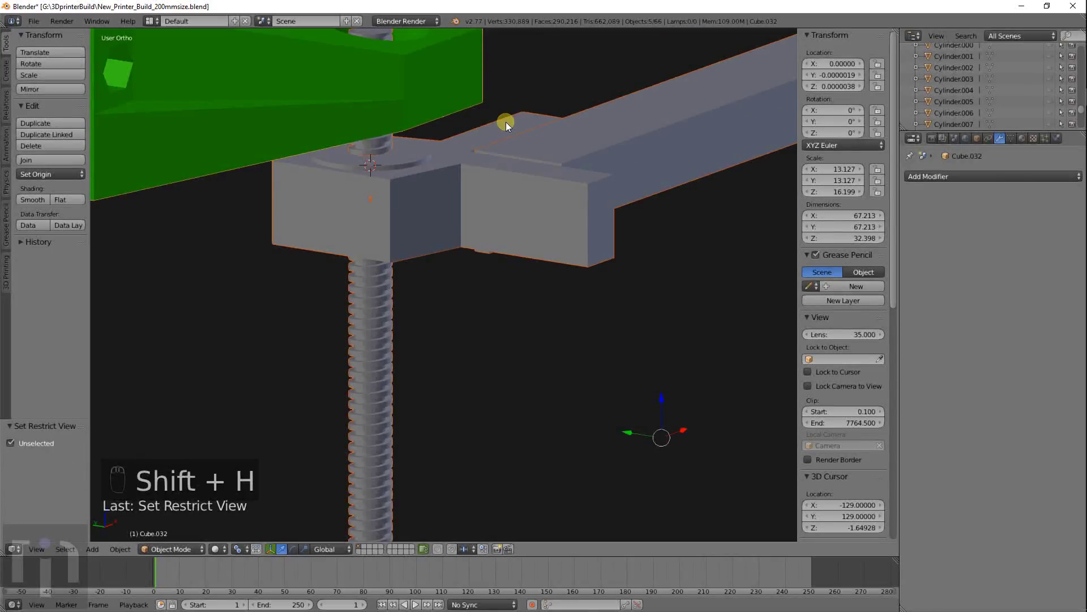
key(ctrl+z)
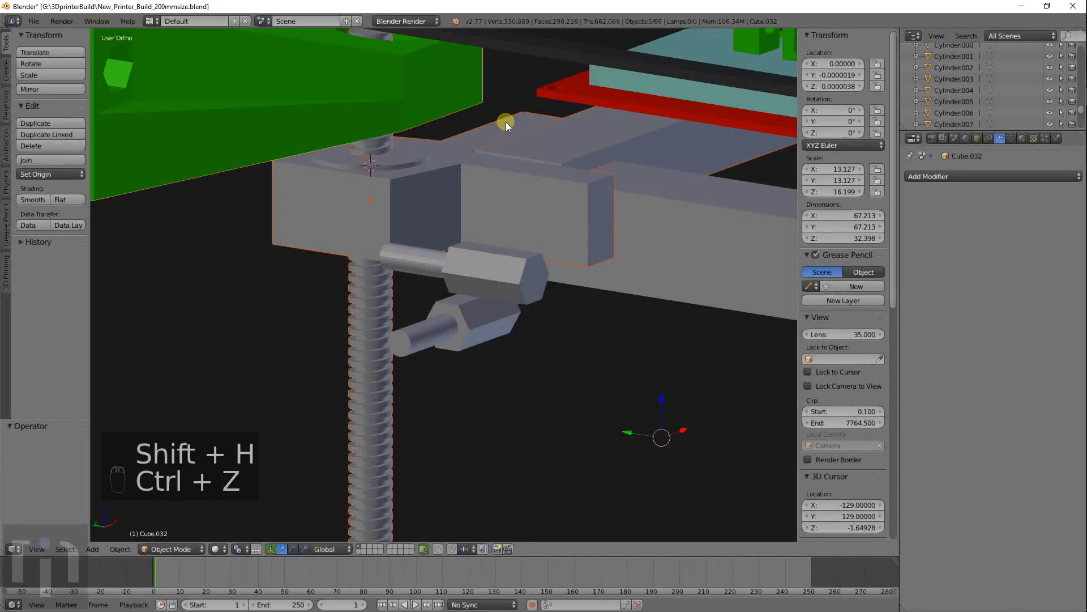
shift+right_click(485, 276)
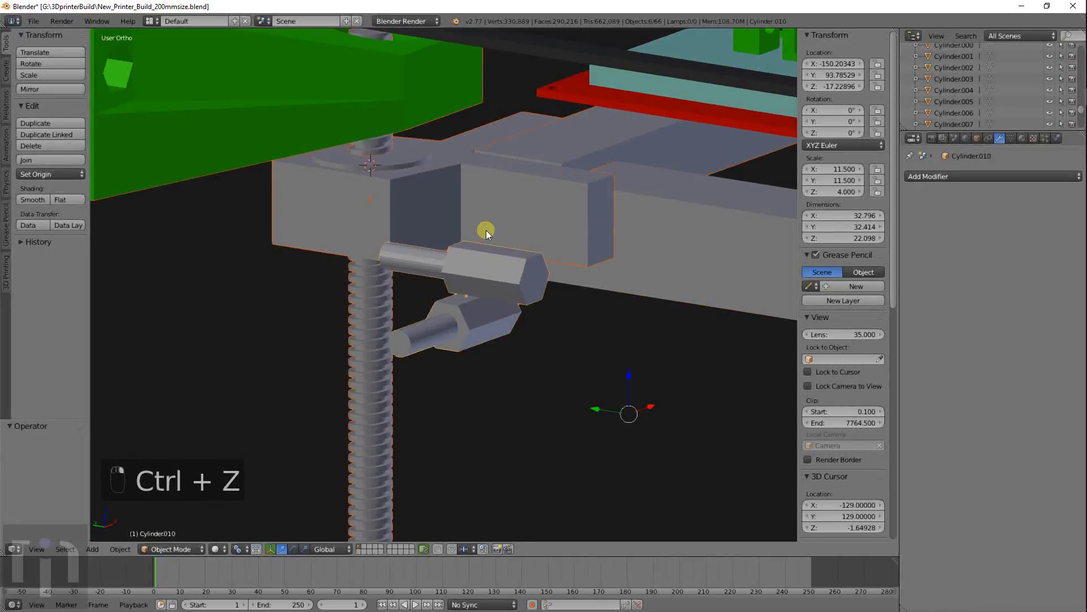
key(shift+h)
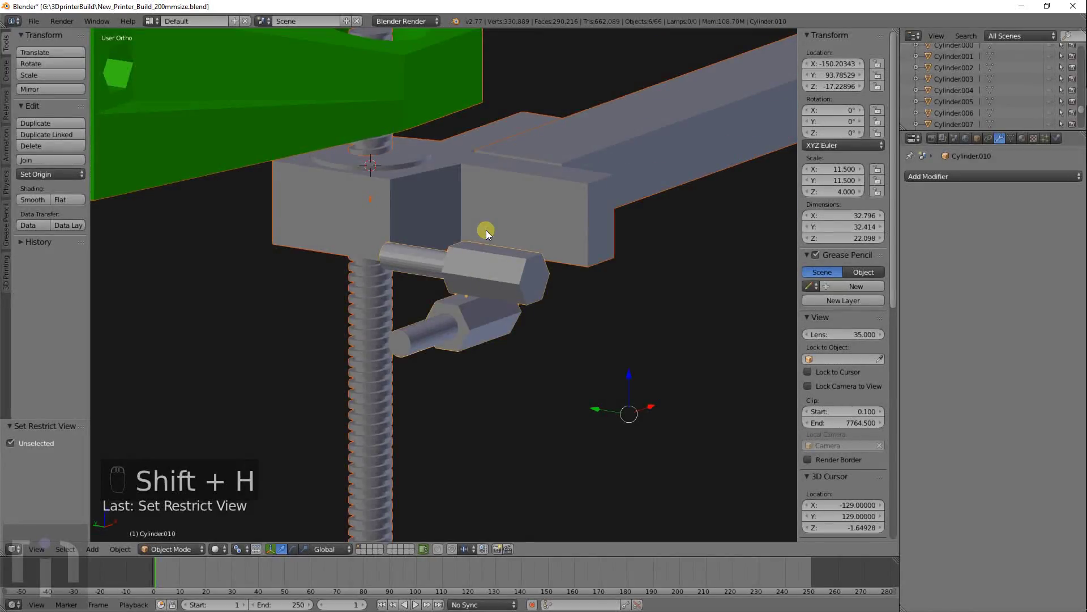
Step: Separate the whole mesh of the bolt-and-nut object by loose parts, working in the front wireframe view
scroll(486, 230, down, 6)
middle_drag(453, 196, 468, 251)
scroll(468, 253, up, 4)
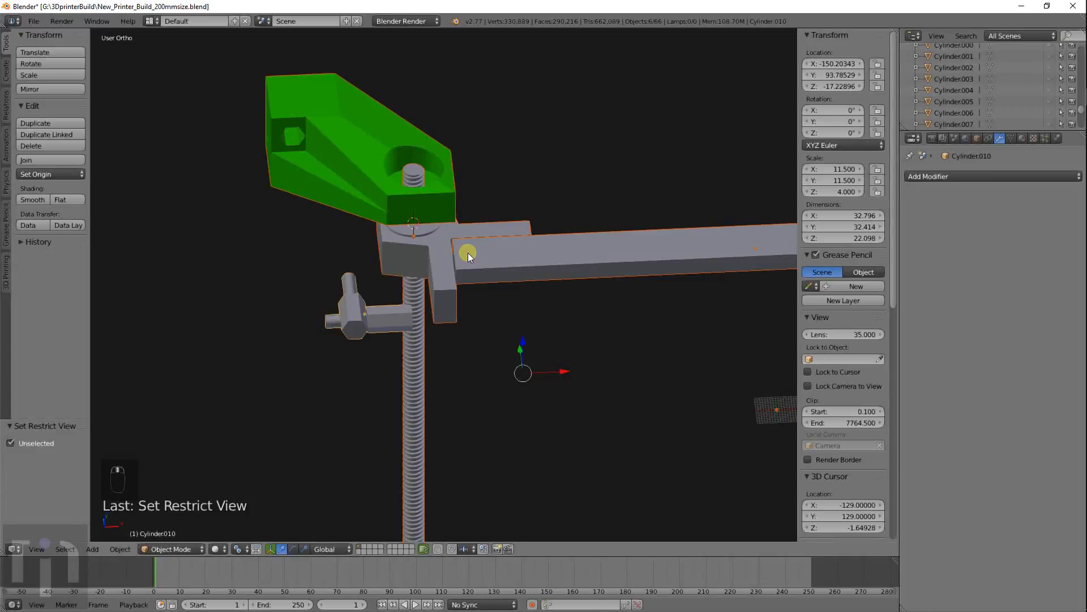
key(KP_1)
key(KP_3)
key(KP_1)
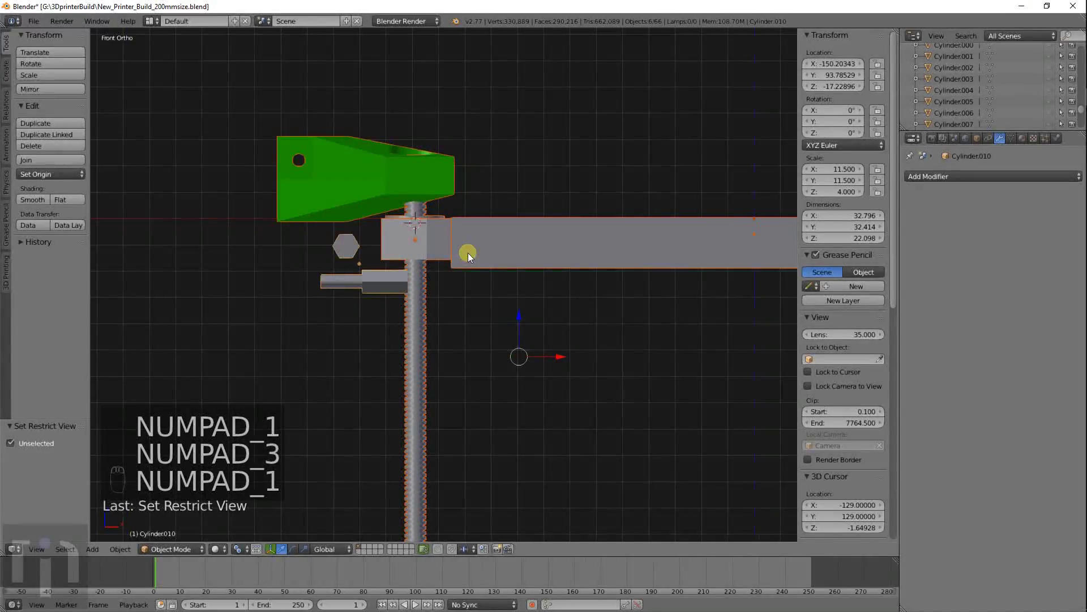
key(z)
scroll(468, 253, up, 2)
scroll(314, 262, up, 2)
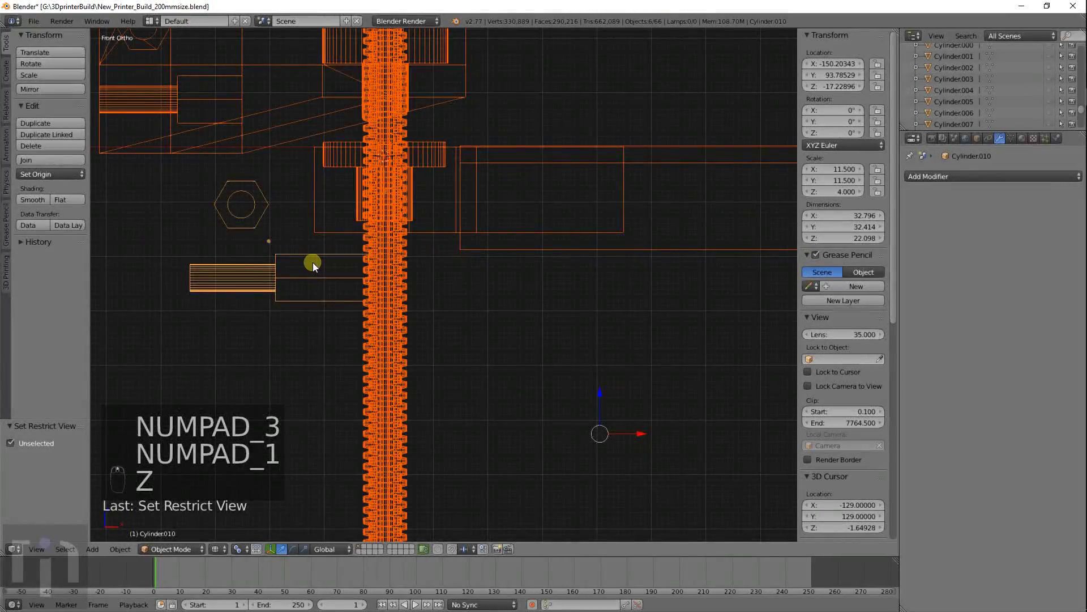
key(Tab)
scroll(314, 255, down, 4)
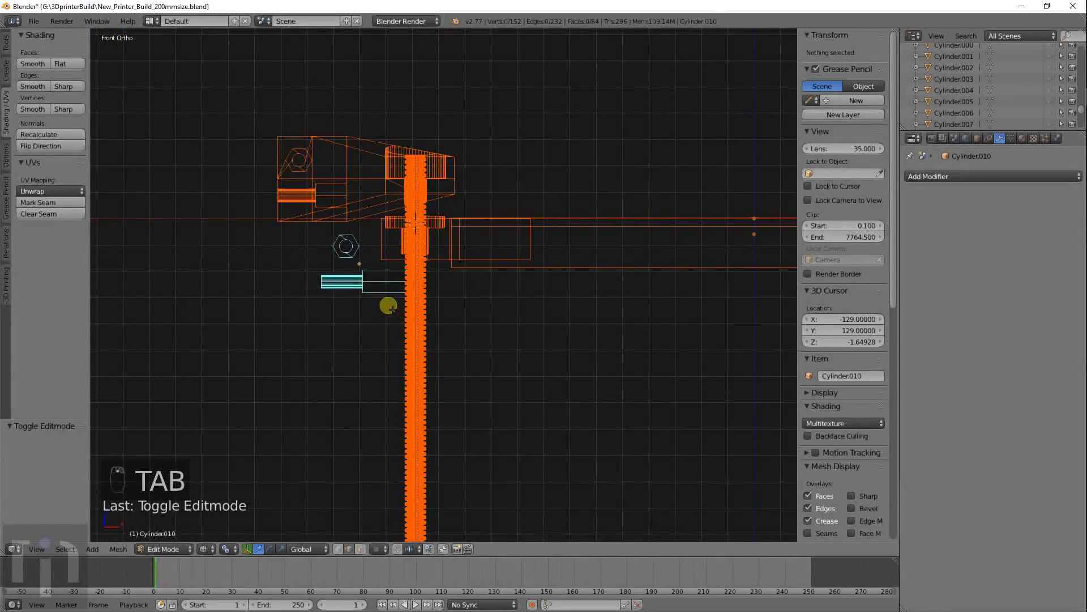
key(a)
key(a)
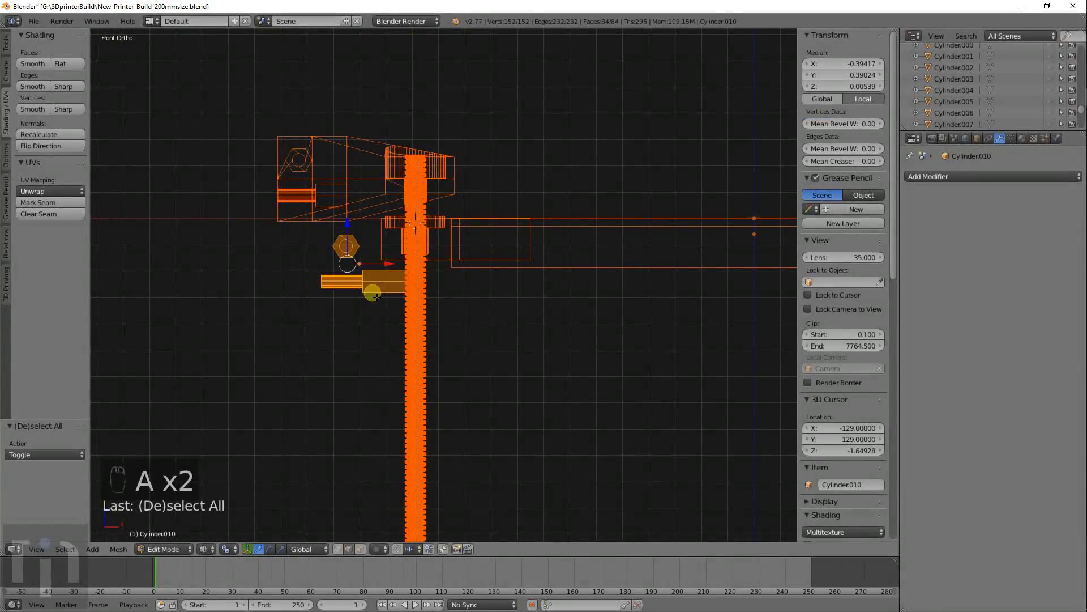
key(p)
key(Down)
key(Down)
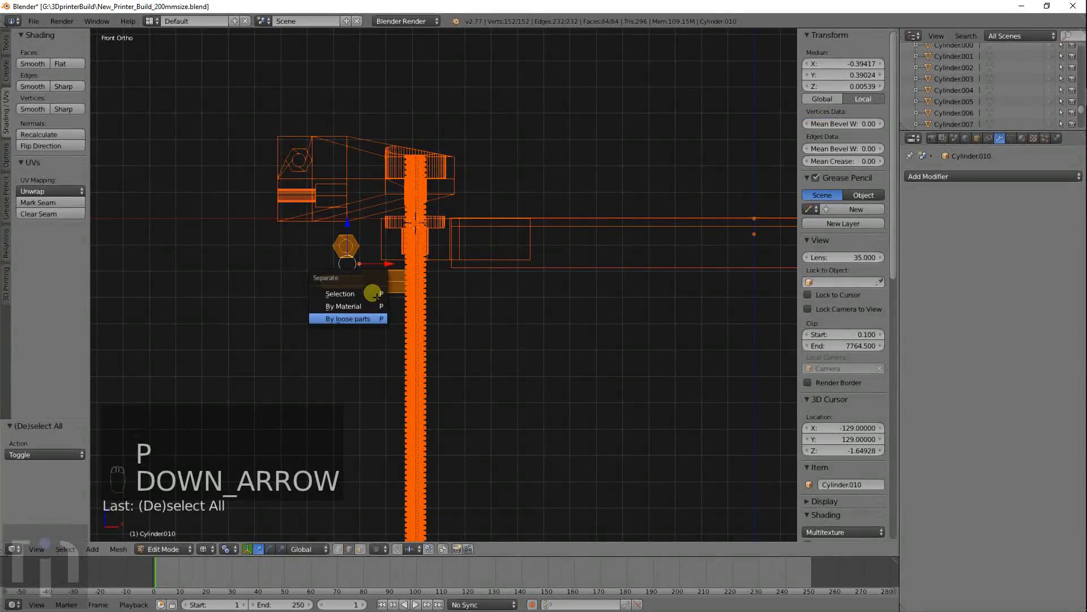
click(373, 293)
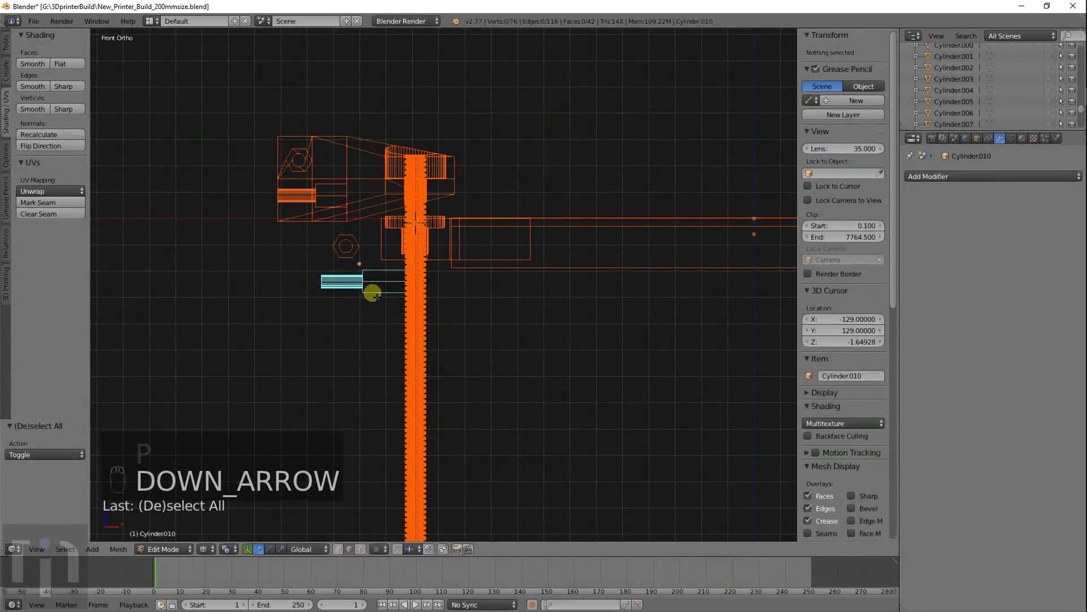
Step: Set the X-direction bolt-and-nut's origin to its center of mass and rotate it 180° about Z
key(Tab)
scroll(373, 291, up, 3)
right_click(370, 288)
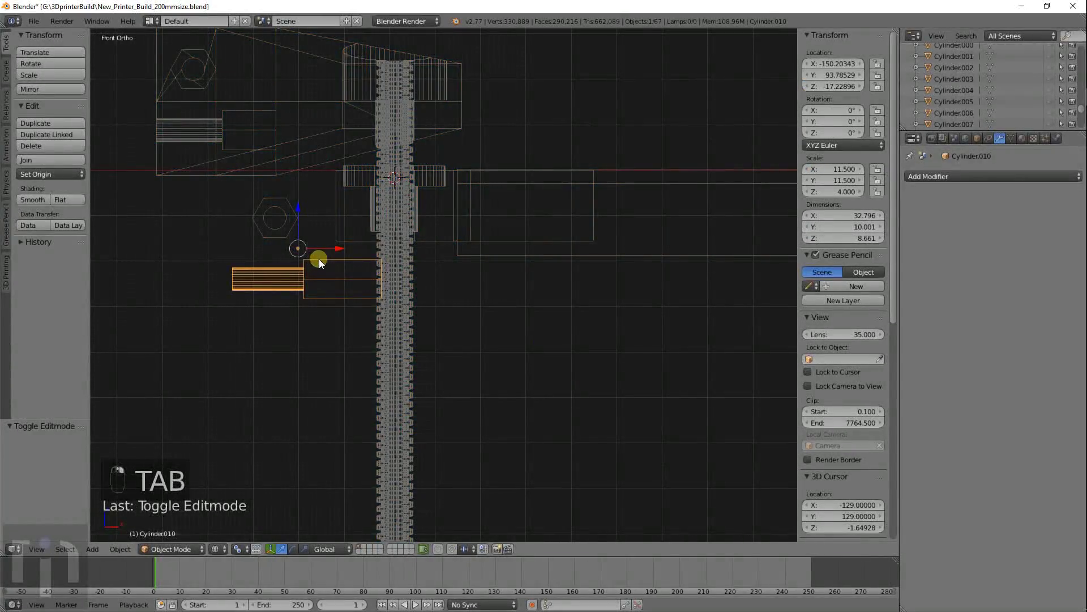
key(space)
text(Set Origi)
click(369, 326)
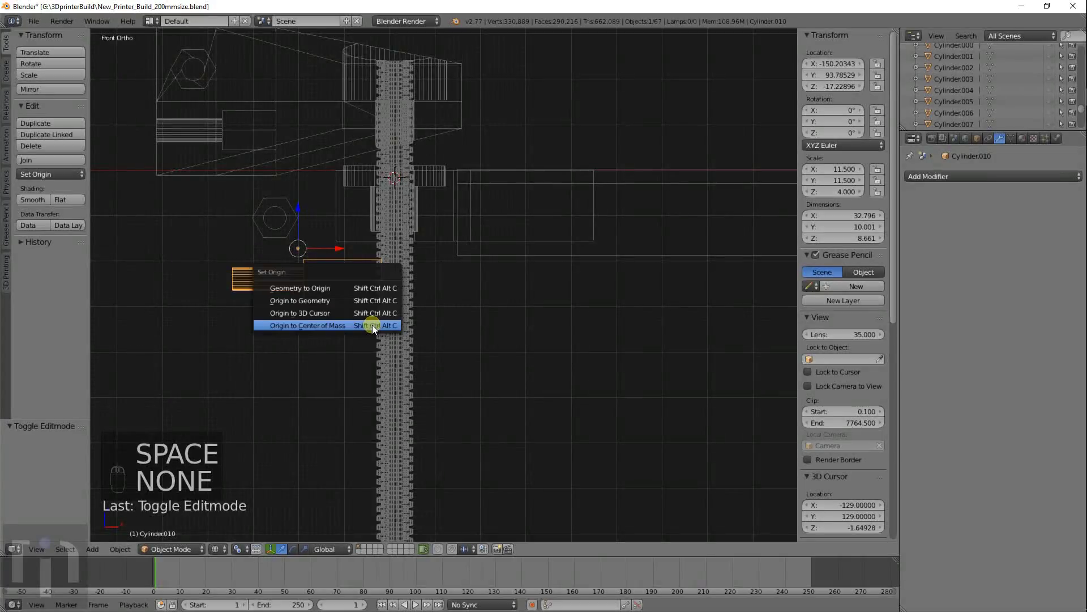
click(373, 325)
text(r)
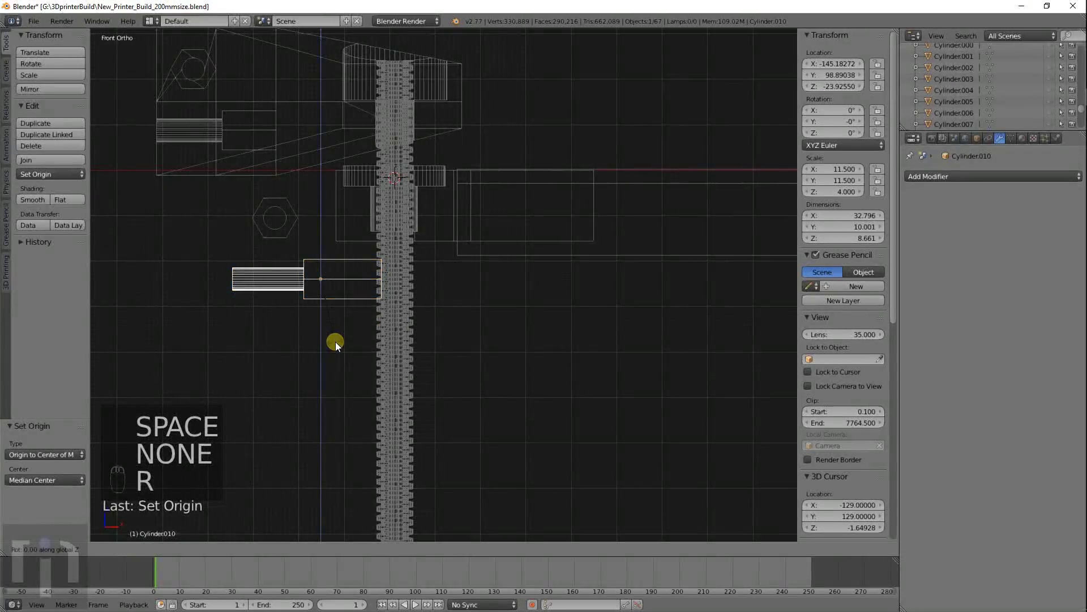
text(z180)
key(Return)
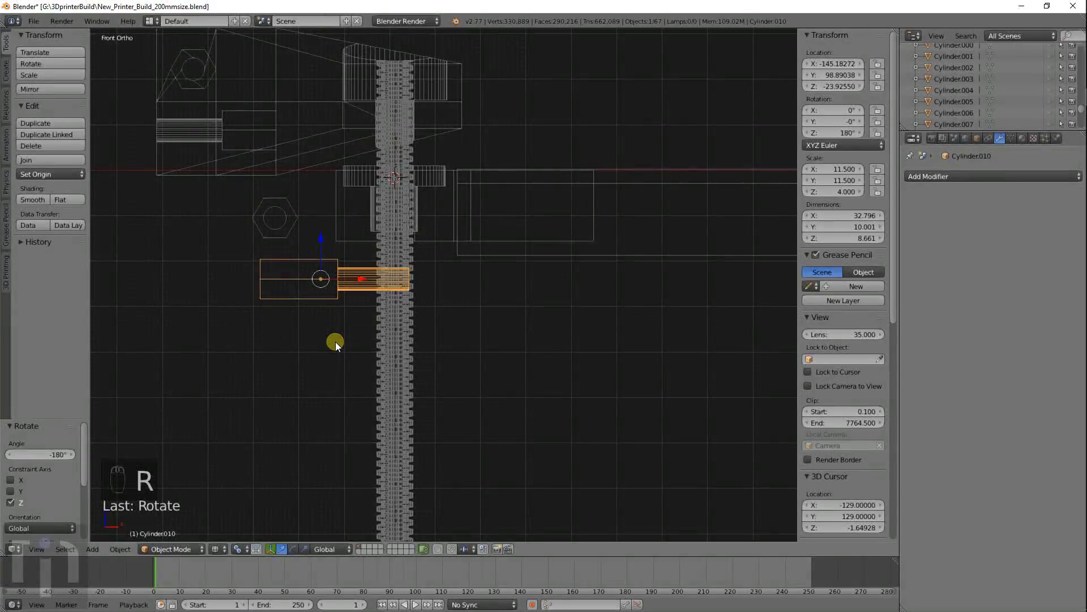
Step: Set the Y-direction bolt-and-nut's origin to its center of mass and rotate it 180° about Z in the top view
right_click(272, 216)
key(KP_7)
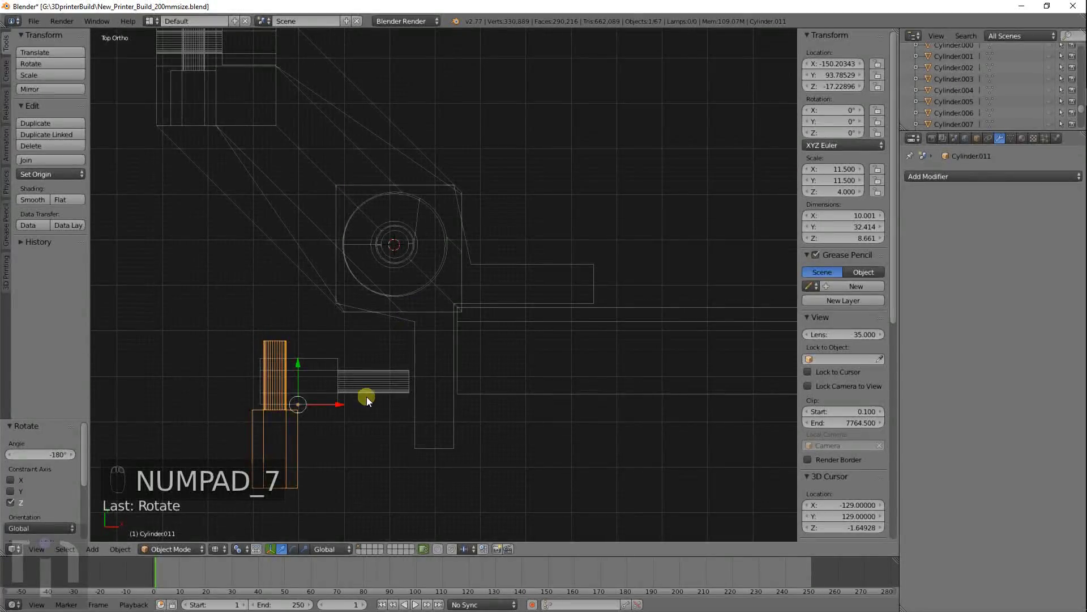
key(space)
click(396, 427)
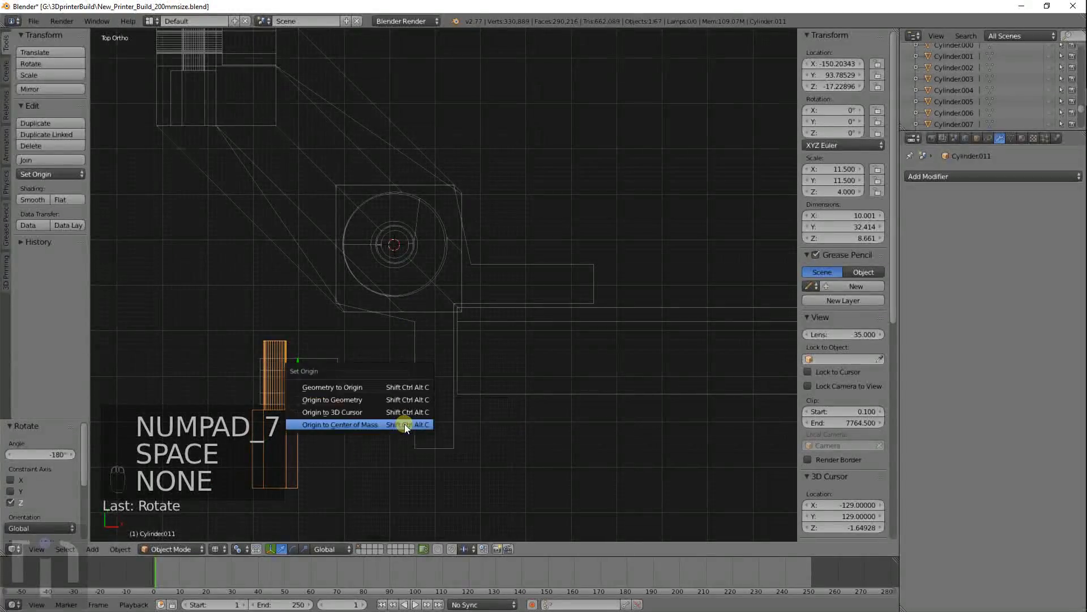
click(374, 423)
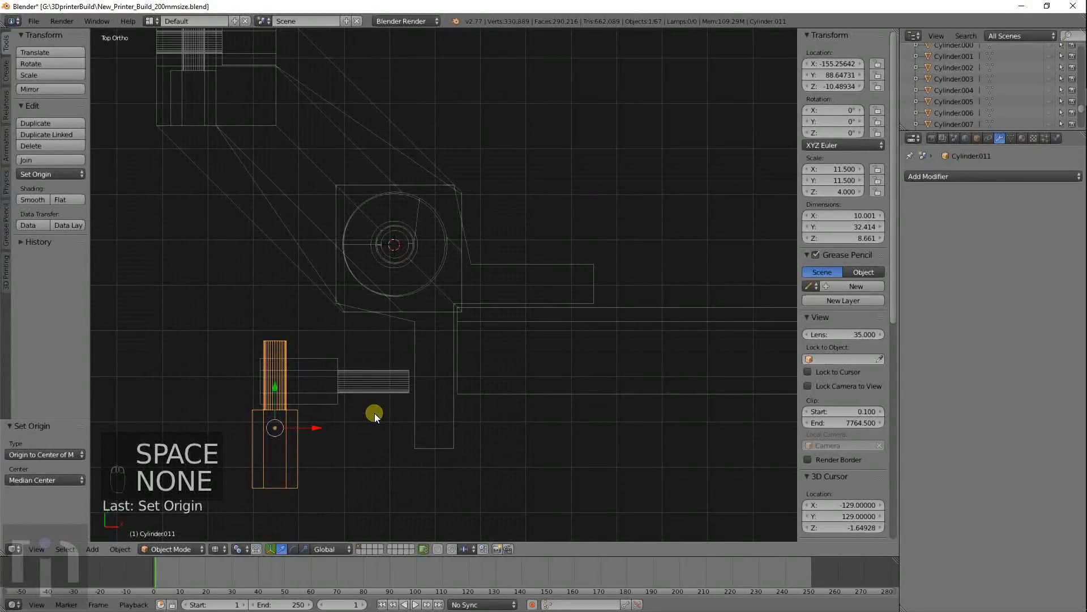
text(r180)
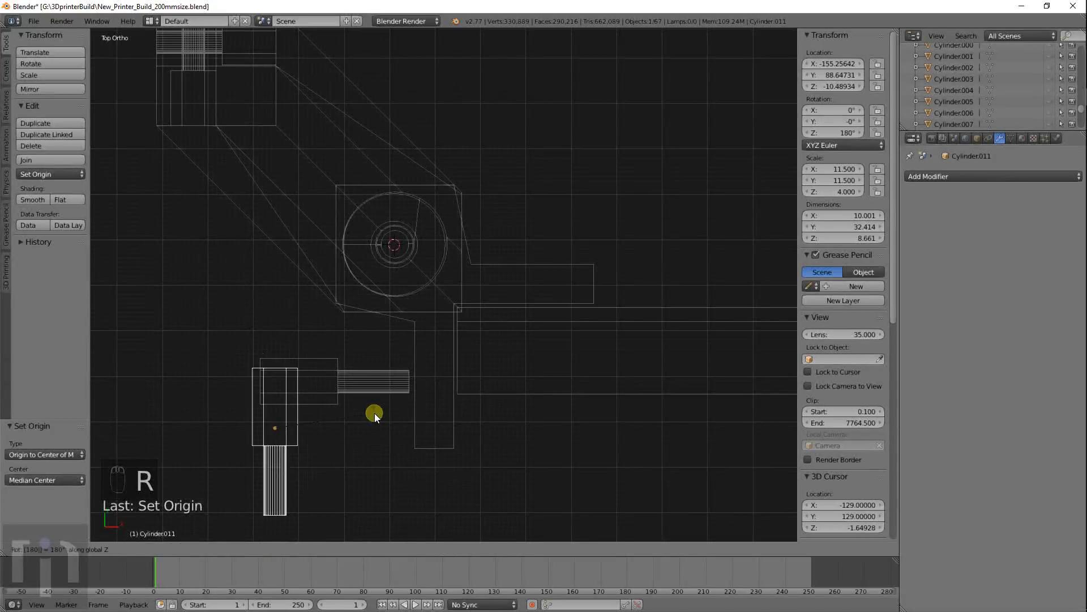
key(Return)
Step: Move the Y-direction bolt across the bracket's X-direction arm and the X-direction bolt across its front arm, with the nut ends partly in the arms
key(g)
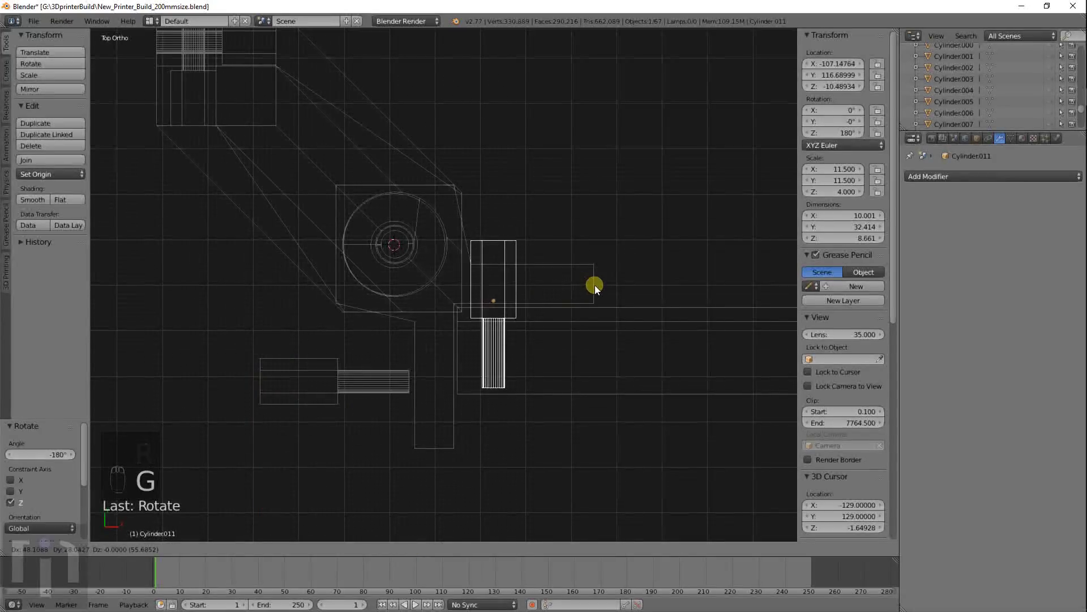
click(600, 244)
right_click(358, 375)
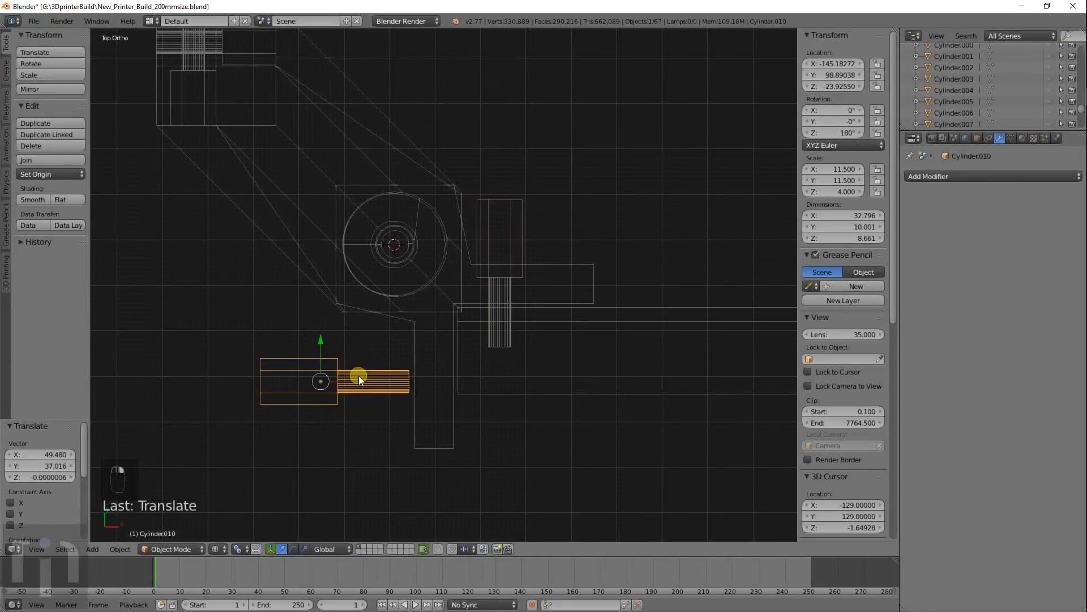
key(g)
click(468, 352)
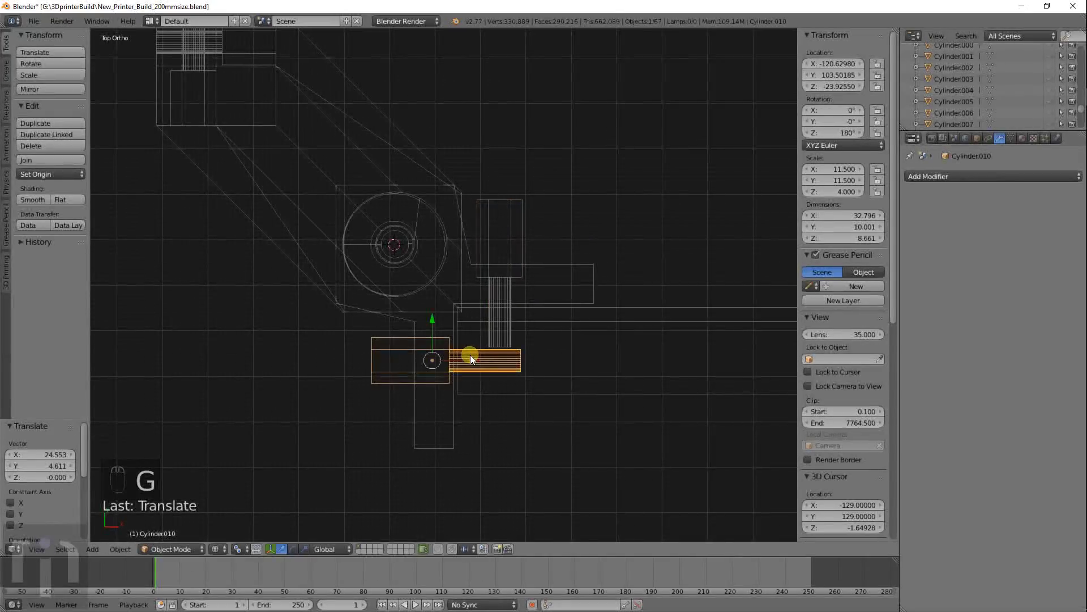
shift+middle_drag(518, 368, 480, 361)
scroll(481, 362, up, 4)
key(g)
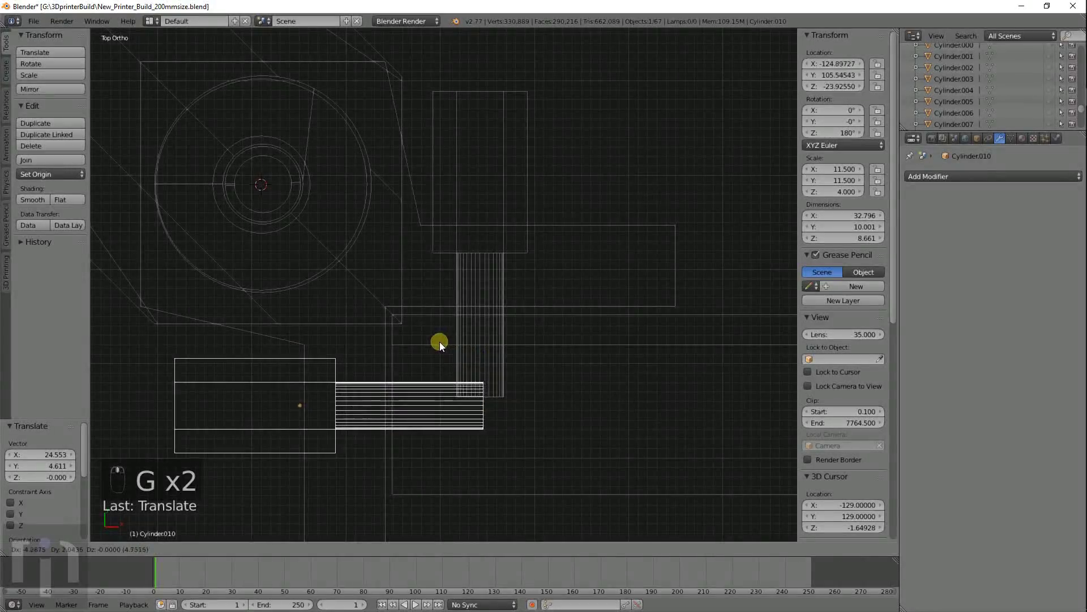
click(436, 347)
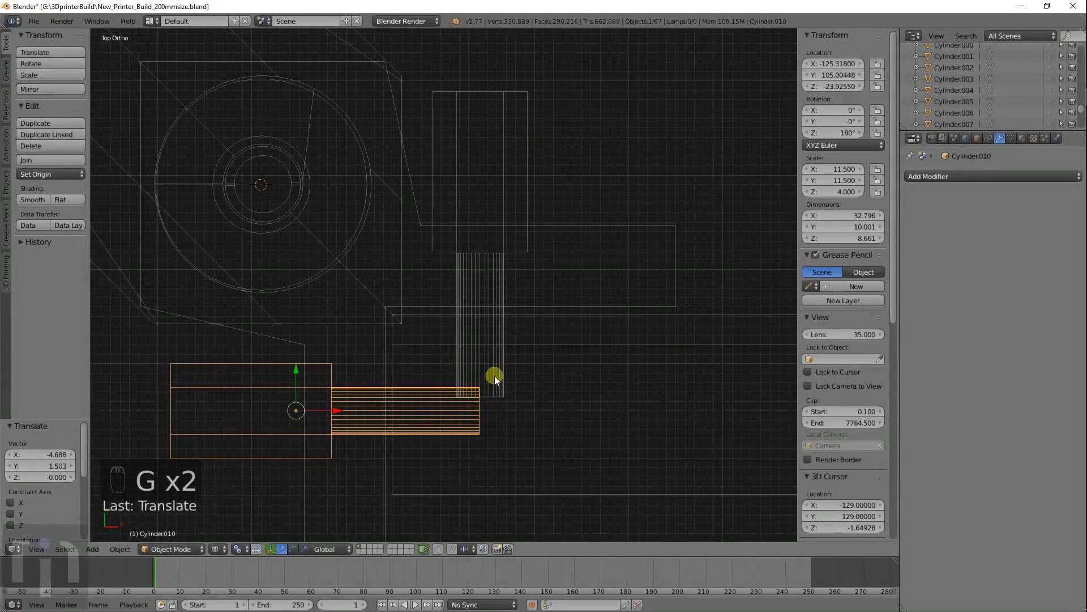
key(g)
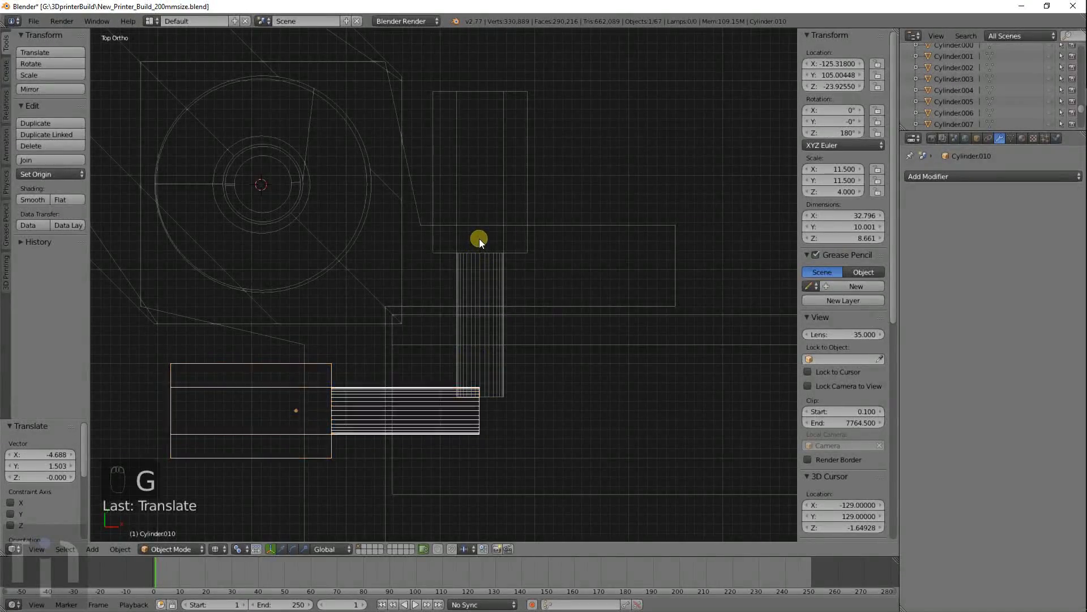
click(485, 236)
Step: Spread the bolts apart: shift the Y-direction one about 3.67 along X and the X-direction one about 3.73 along negative Y
right_click(498, 219)
key(g)
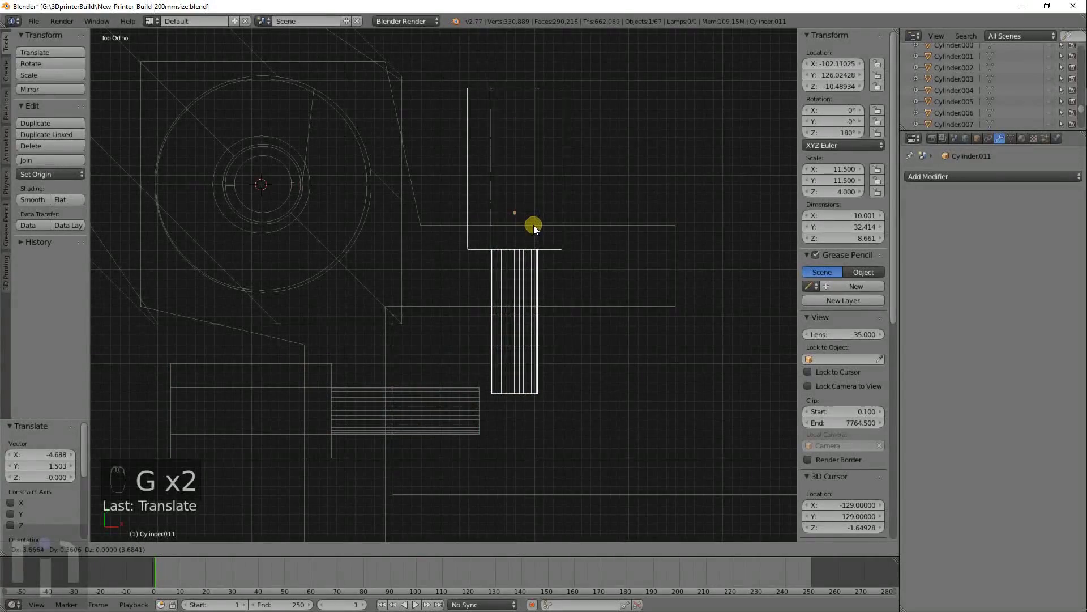
click(534, 226)
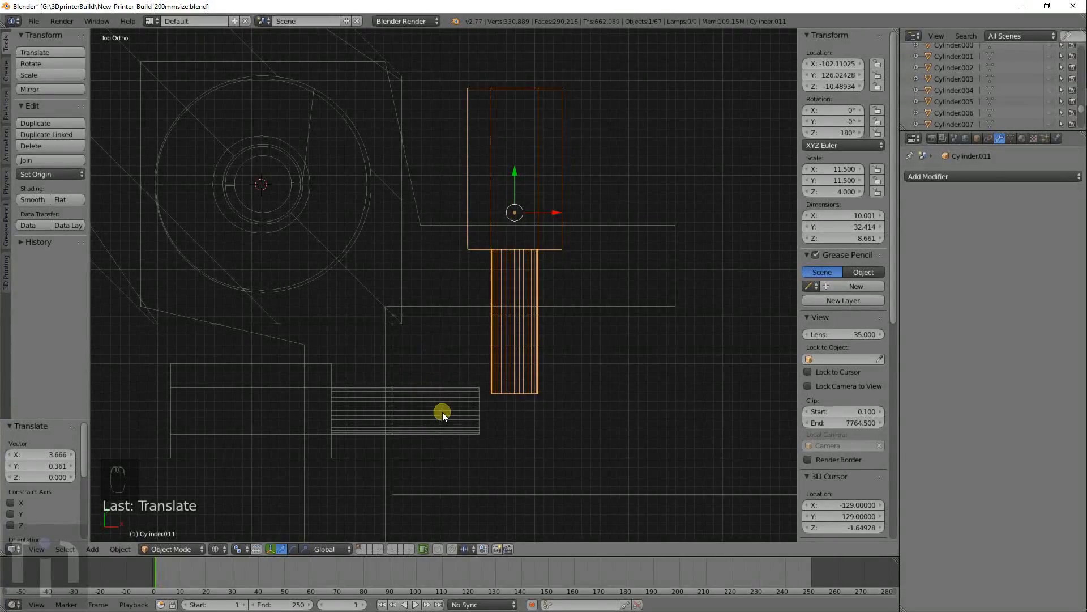
right_click(454, 396)
key(g)
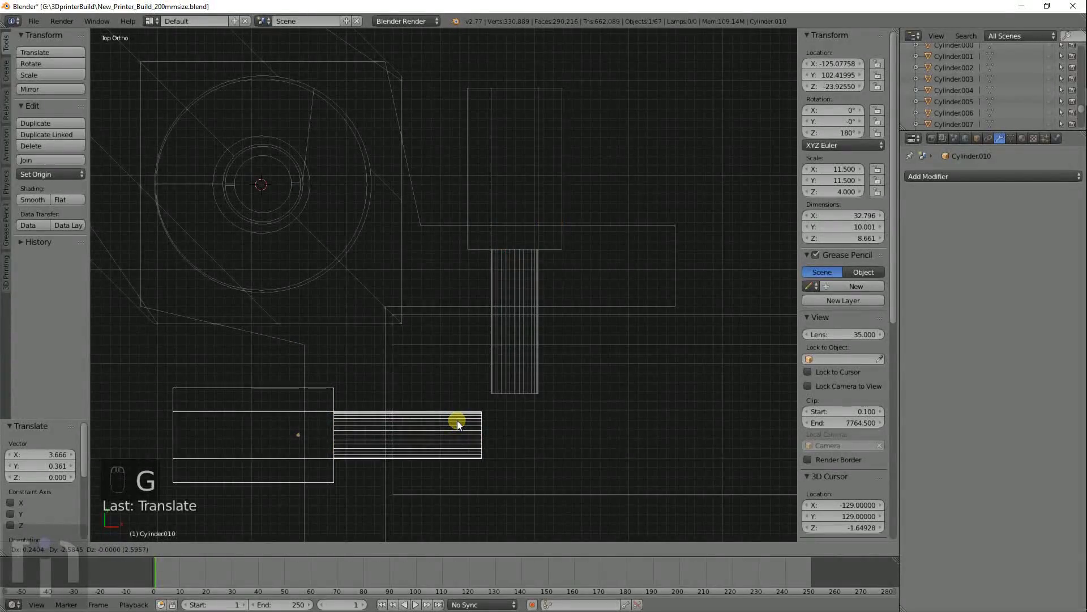
click(457, 421)
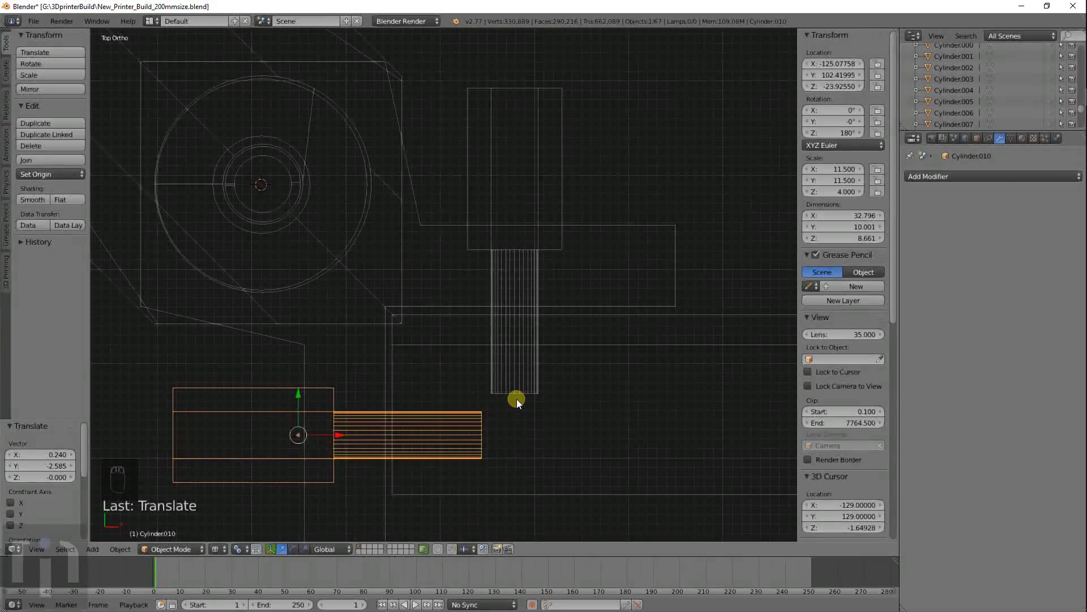
key(g)
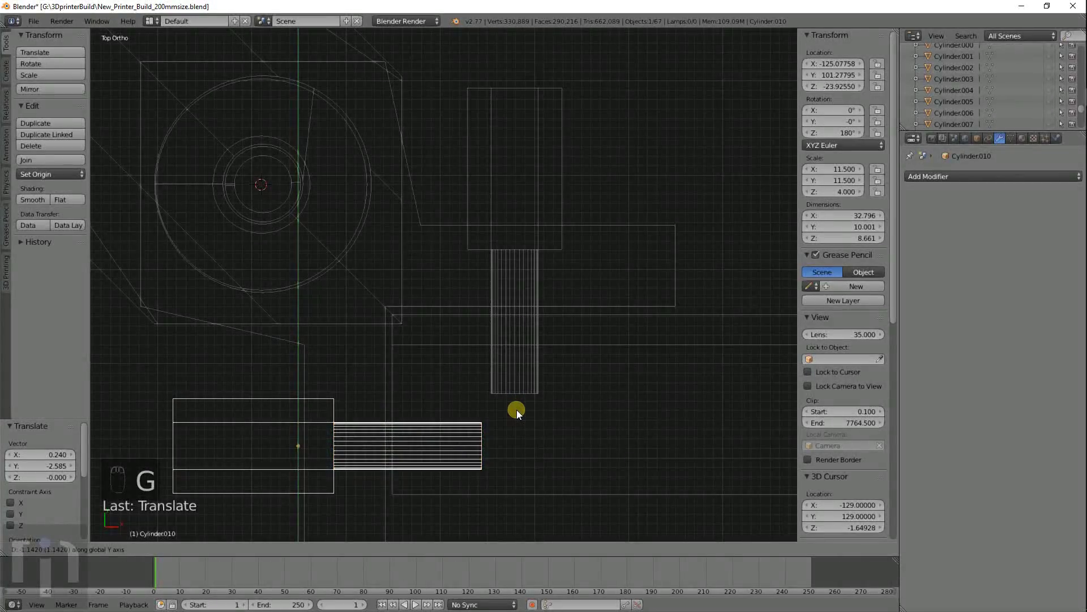
click(516, 409)
Step: Shift the Y-direction bolt about 0.3 along X and place a duplicate about 11.24 beyond it along X
right_click(508, 289)
key(g)
key(x)
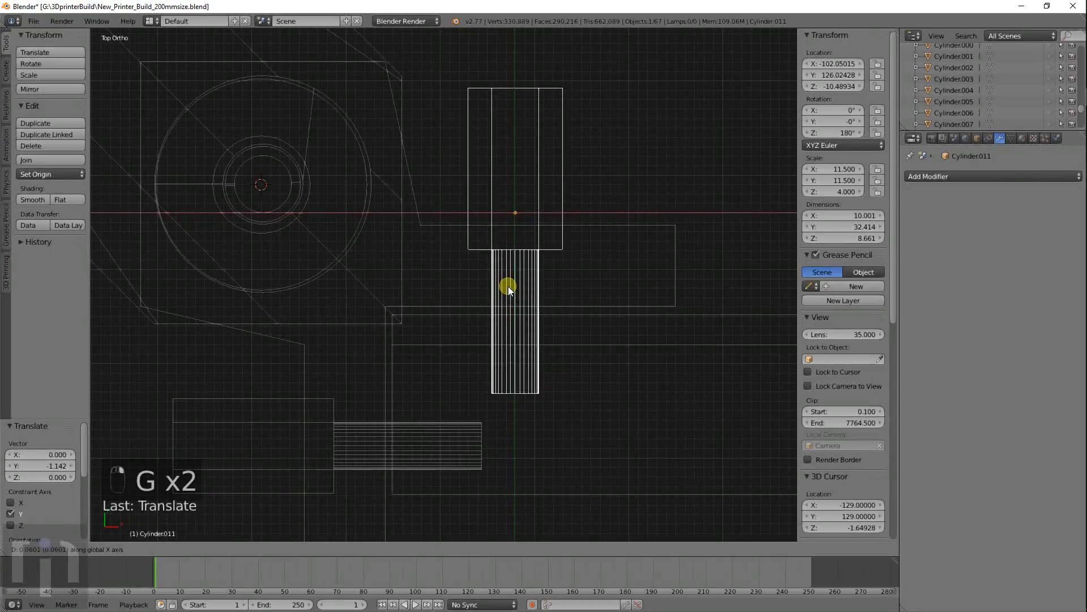
key(x)
key(x)
click(512, 287)
shift+middle_drag(579, 299, 440, 293)
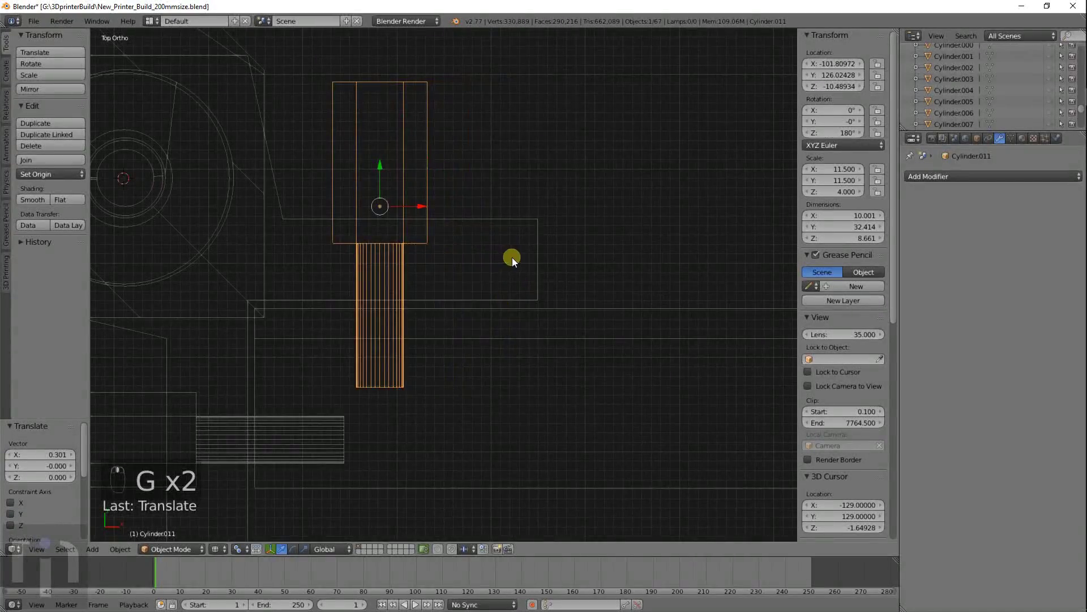
key(shift+d)
key(x)
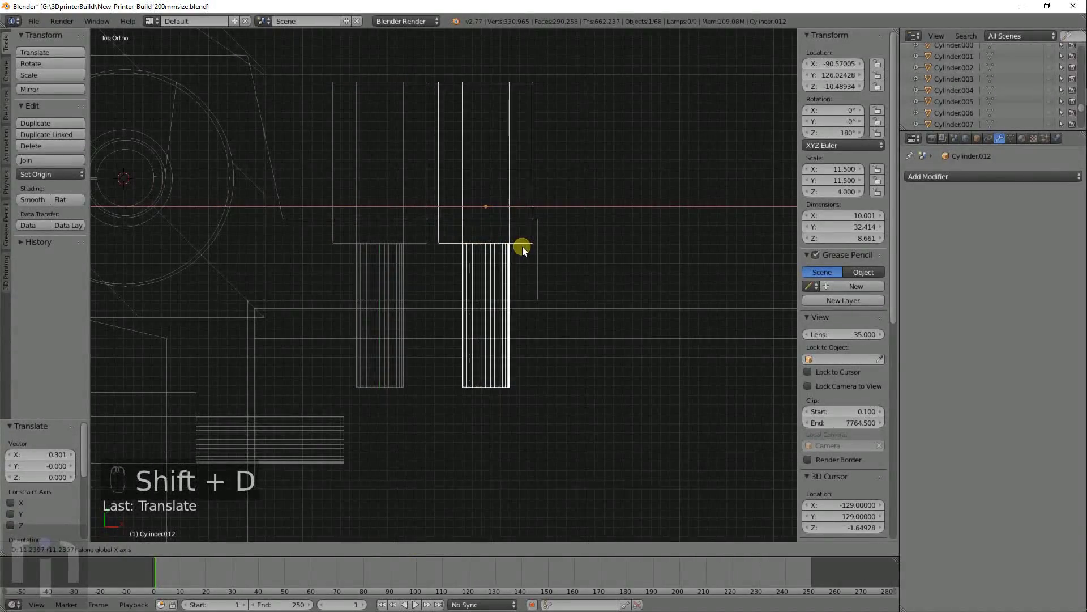
click(522, 247)
Step: Extend the end of the bracket's X-direction arm along X to an overall bracket X dimension of about 62.06
right_click(536, 259)
key(Tab)
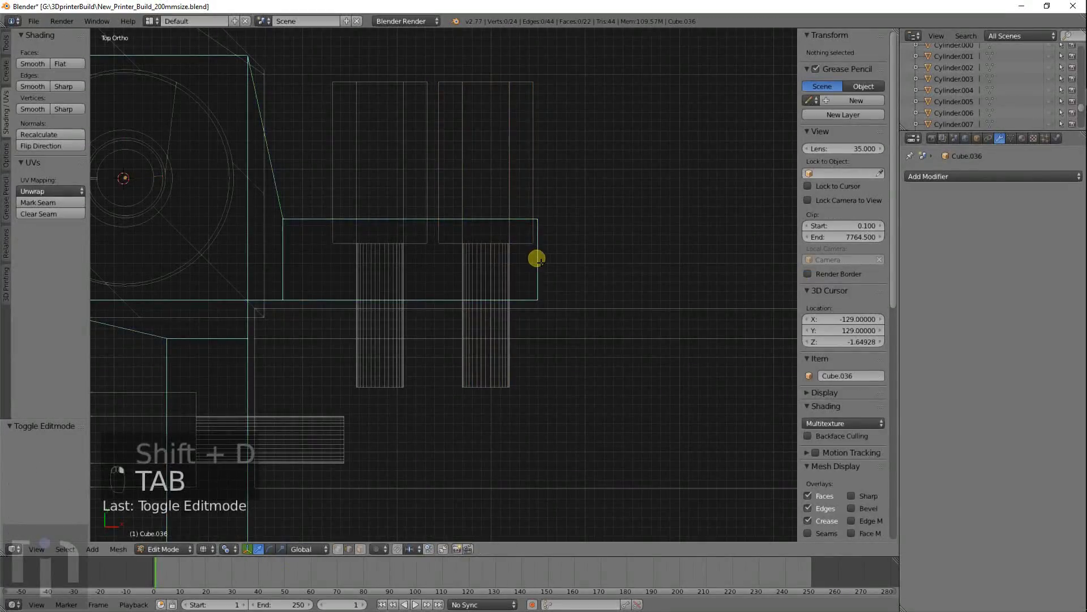
key(c)
click(538, 259)
key(g)
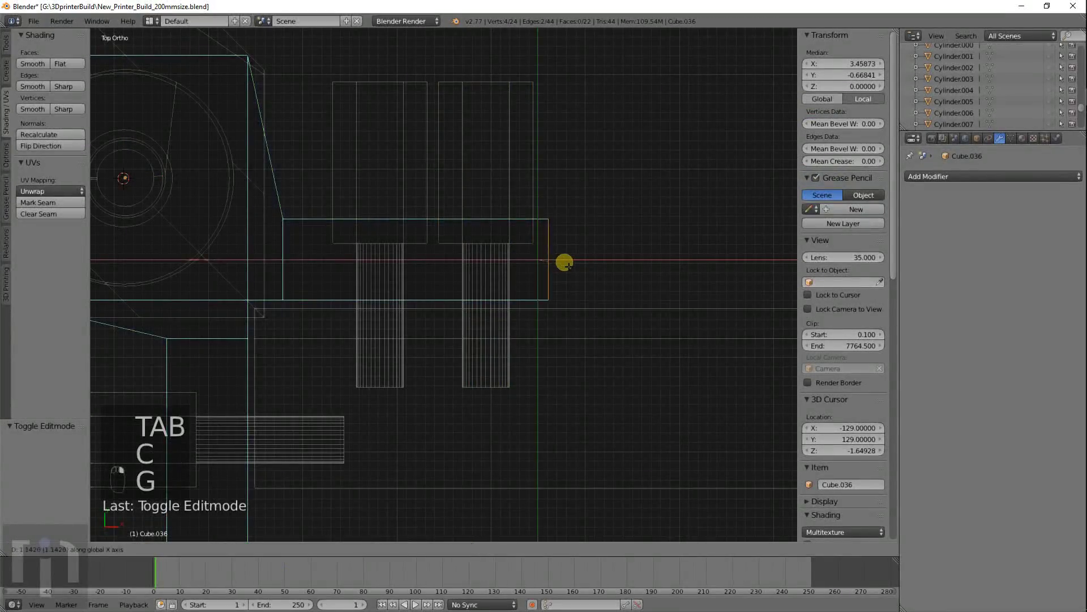
click(589, 260)
key(Tab)
scroll(451, 291, down, 4)
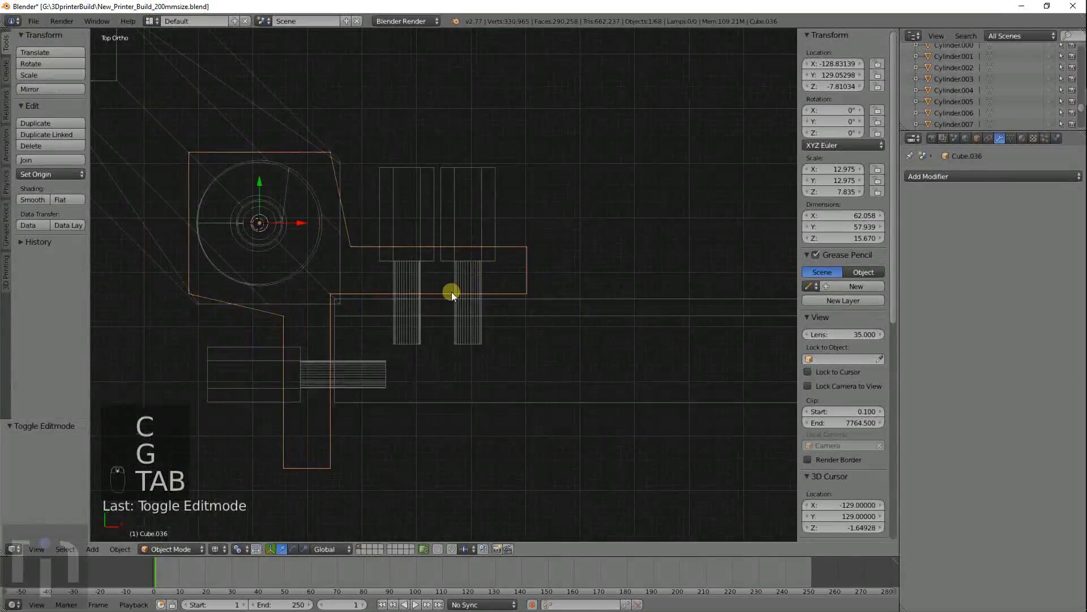
Step: Duplicate the X-direction bolt and place the copy about 11.07 along negative Y on the front arm
scroll(468, 270, up, 2)
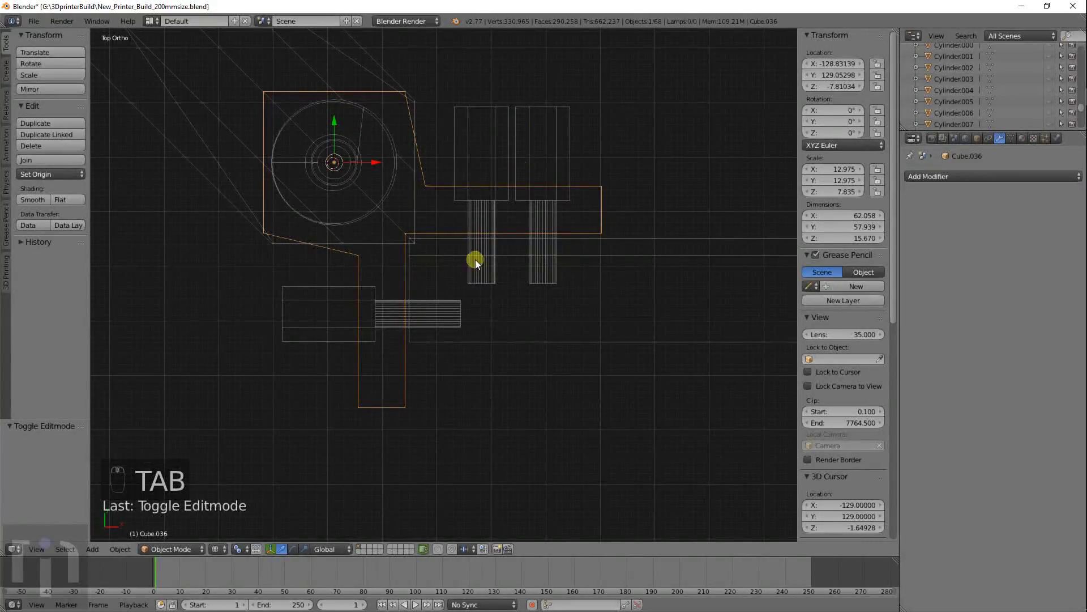
shift+middle_drag(475, 262, 491, 227)
scroll(422, 267, up, 4)
right_click(440, 245)
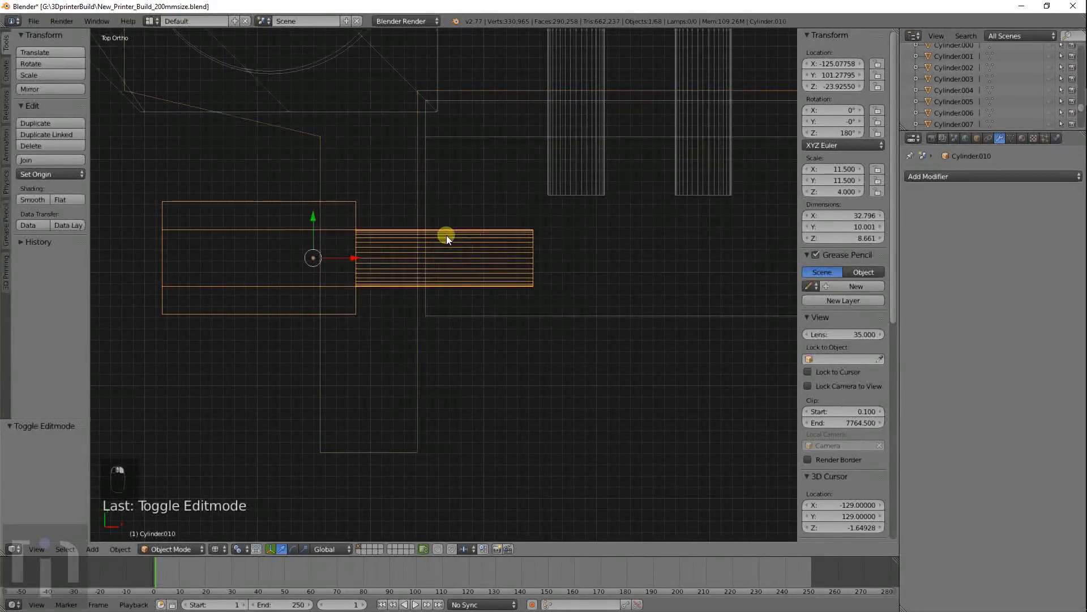
key(shift+d)
middle_click(422, 334)
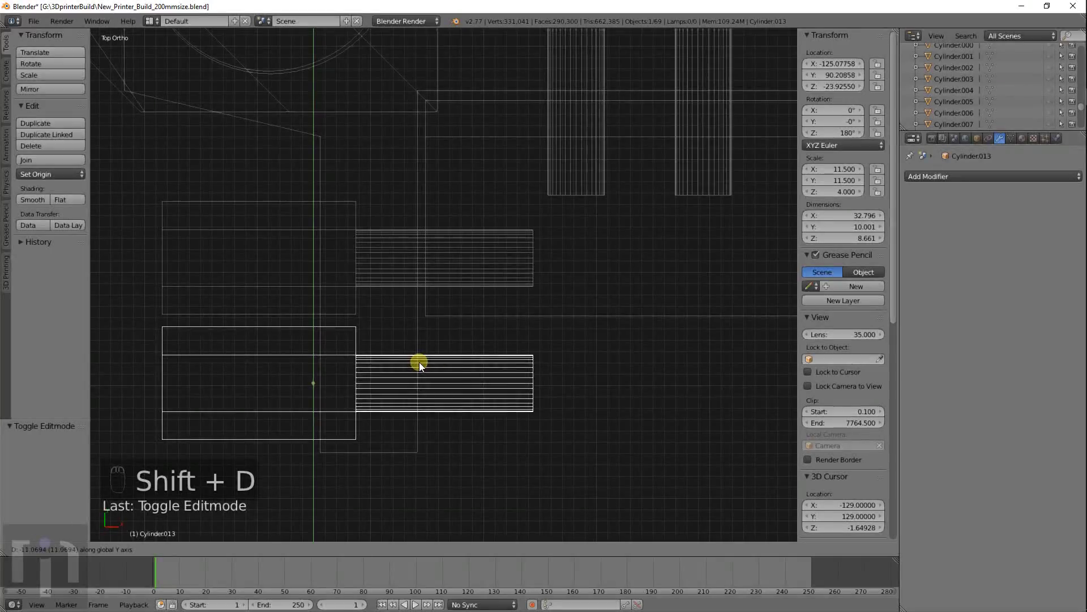
click(419, 362)
Step: Extend the free end of the bracket's front arm about 3.1 along negative Y, beyond the duplicated bolt
key(Tab)
key(Tab)
right_click(376, 452)
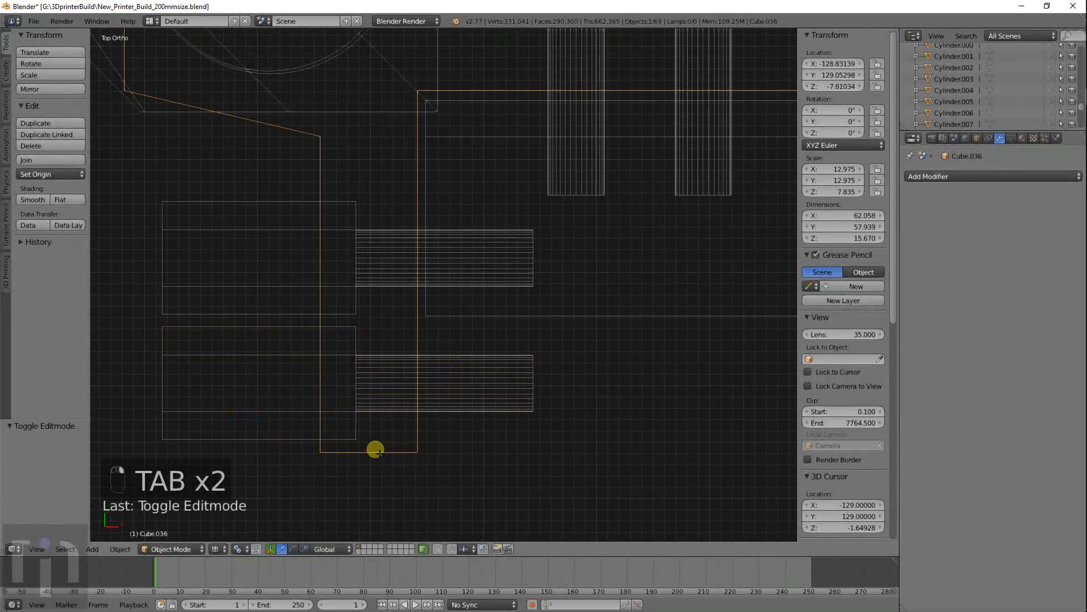
key(Tab)
key(c)
key(a)
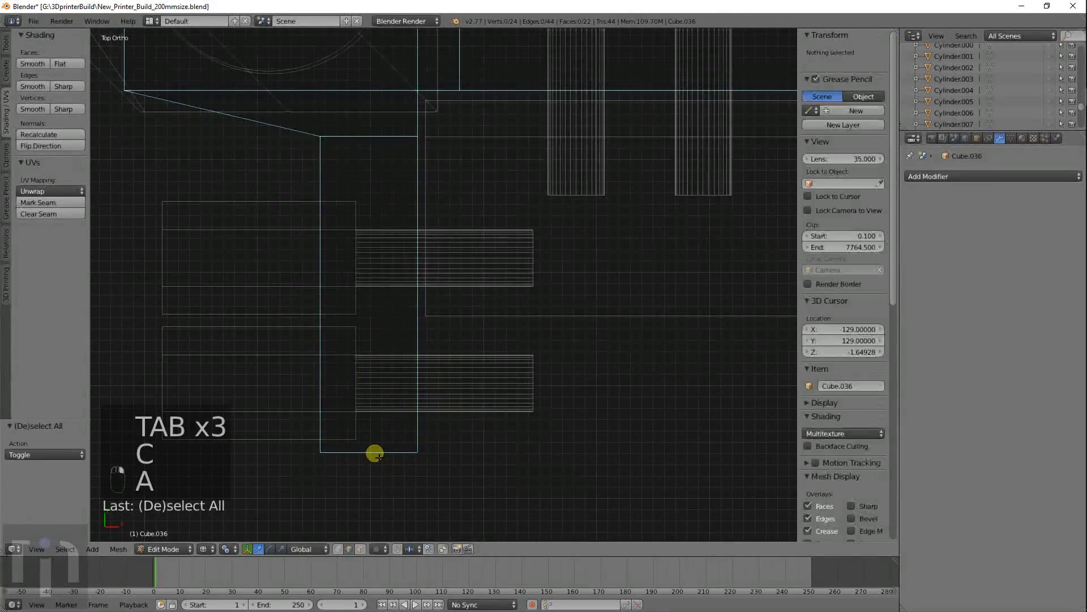
key(c)
click(375, 450)
middle_click(381, 454)
right_click(382, 455)
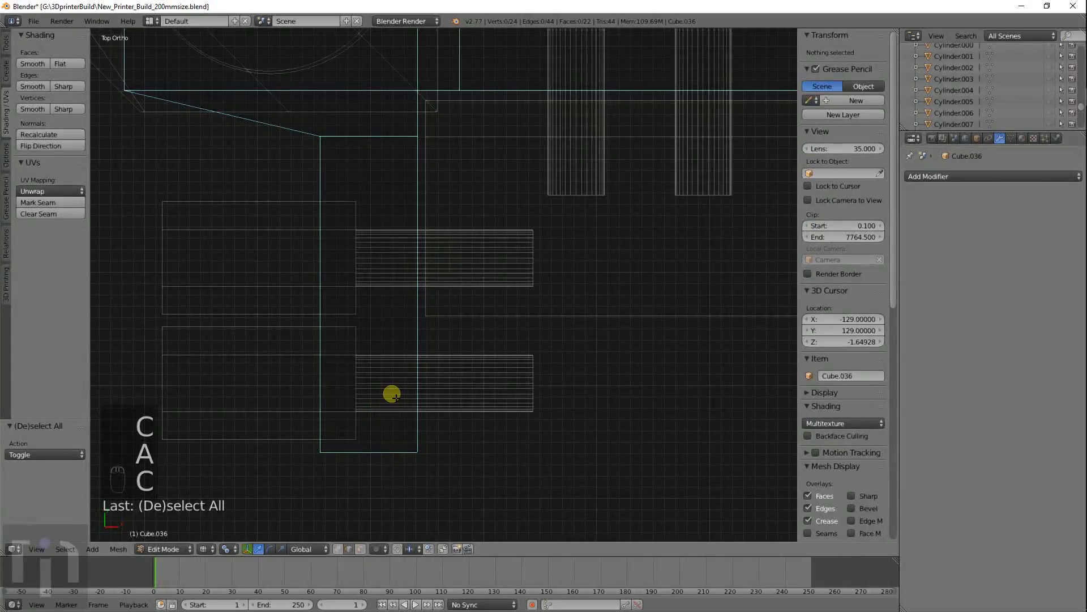
key(c)
click(385, 452)
right_click(386, 451)
key(g)
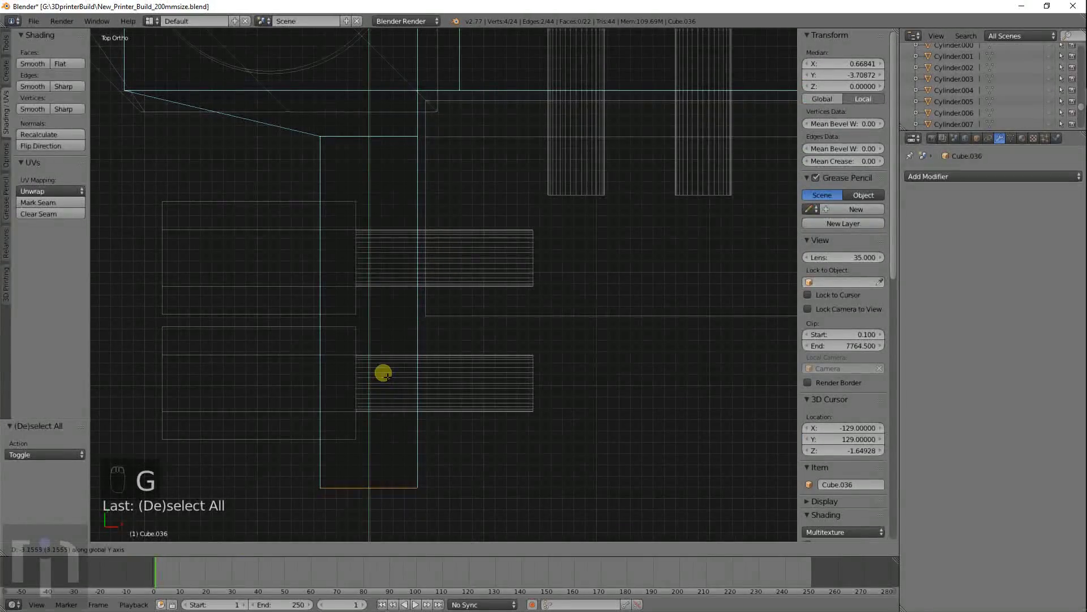
click(384, 372)
scroll(454, 325, down, 4)
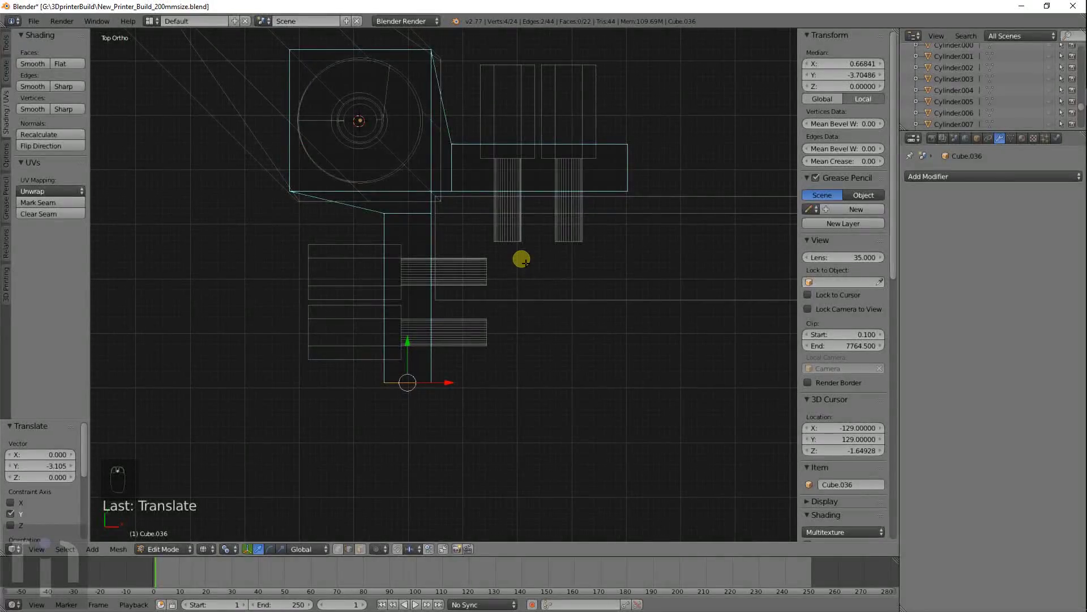
key(Tab)
Step: Try to raise the two X-direction bolts together about 14.54 along Z to the bracket's height
key(z)
mouse_move(474, 352)
middle_down()
mouse_move(555, 231)
mouse_move(481, 223)
middle_up()
right_click(451, 286)
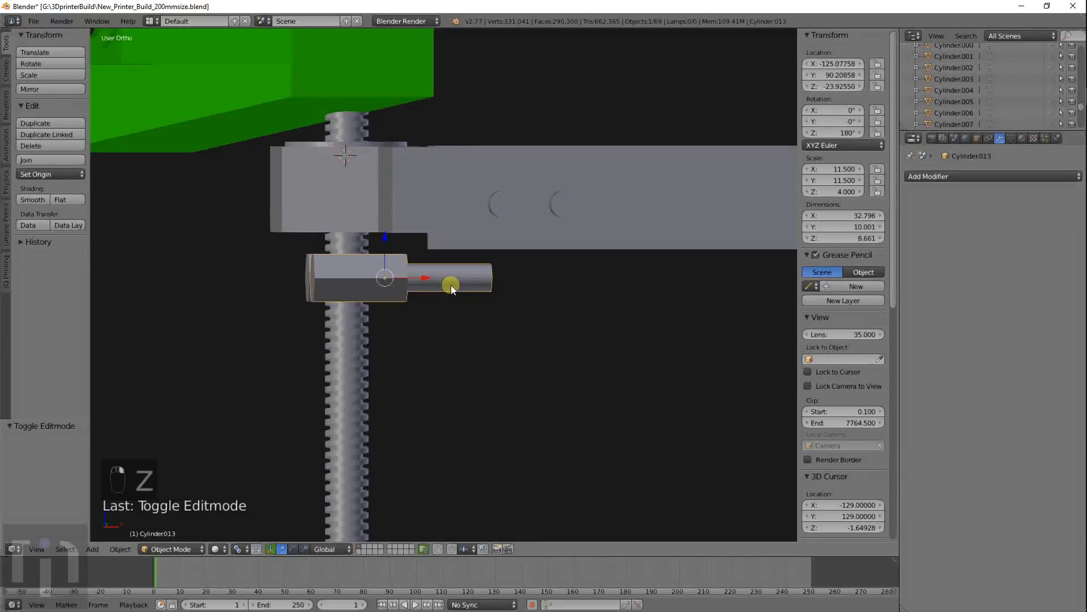
key(KP_1)
key(z)
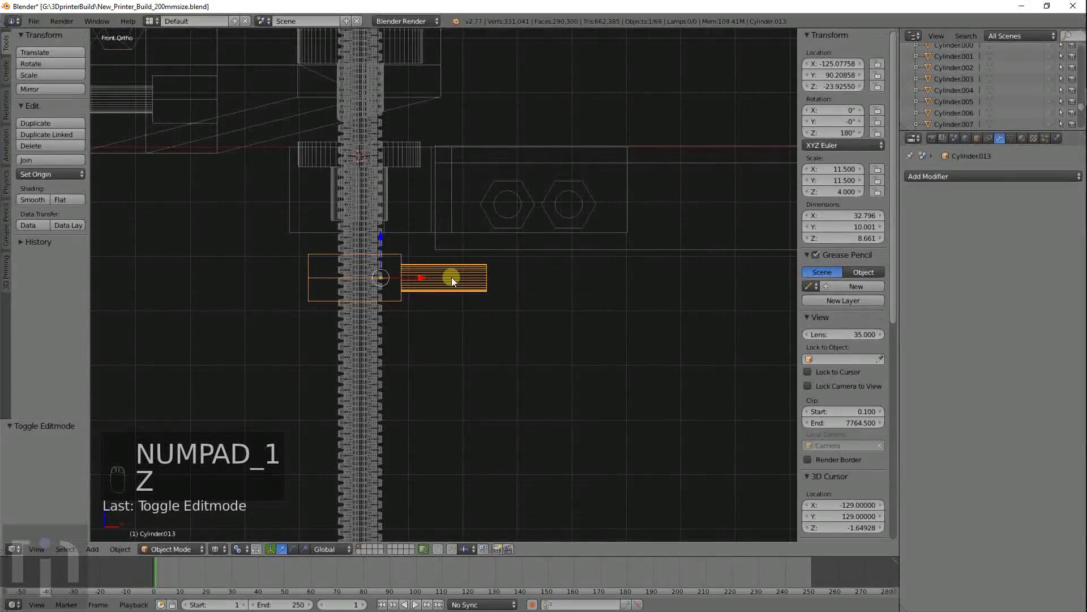
shift+right_click(430, 284)
key(g)
key(z)
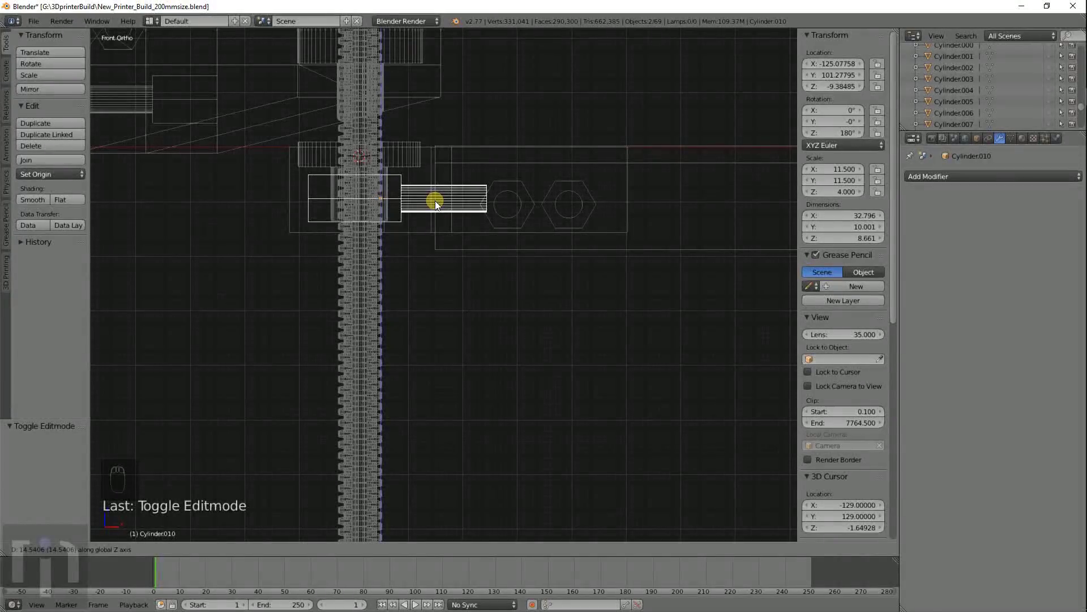
click(435, 201)
Step: Return to solid shading, reveal all hidden objects and select only the bed-frame angle along Y
scroll(434, 208, down, 3)
middle_drag(434, 209, 511, 259)
key(z)
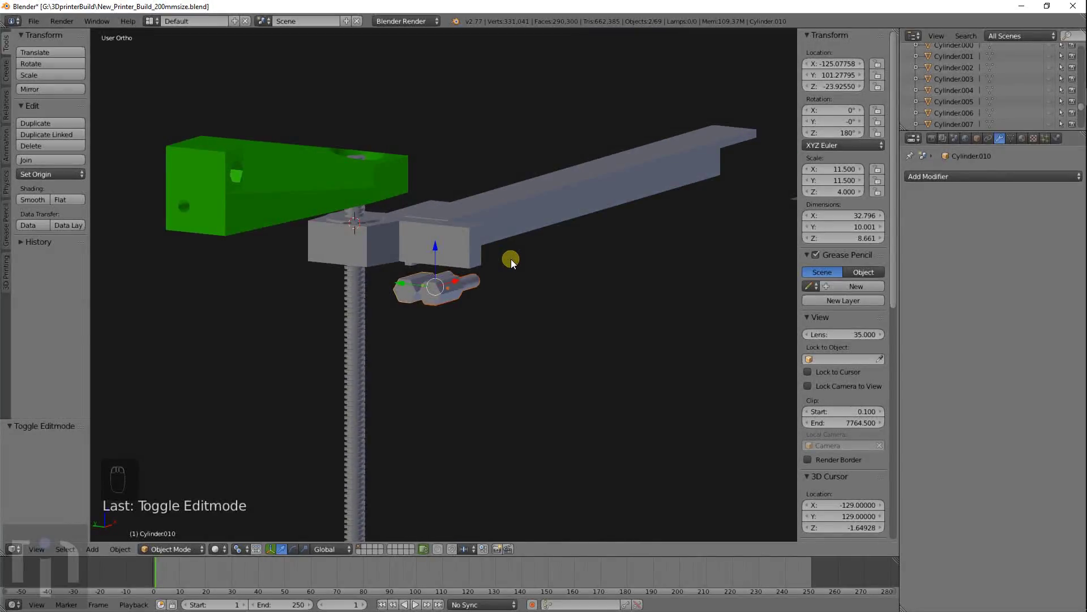
key(alt+h)
scroll(488, 249, up, 3)
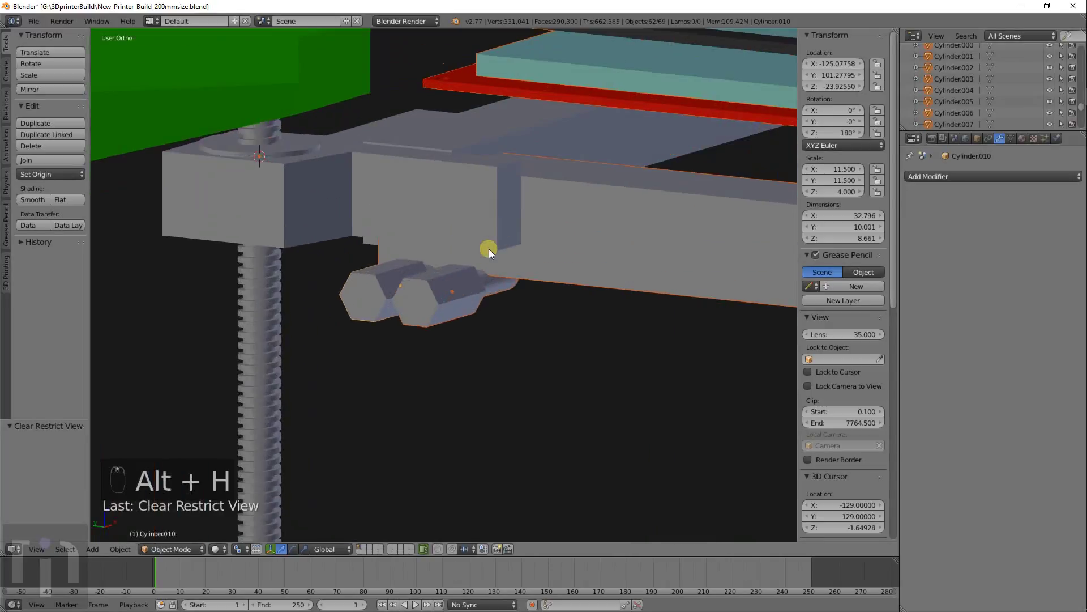
right_click(554, 172)
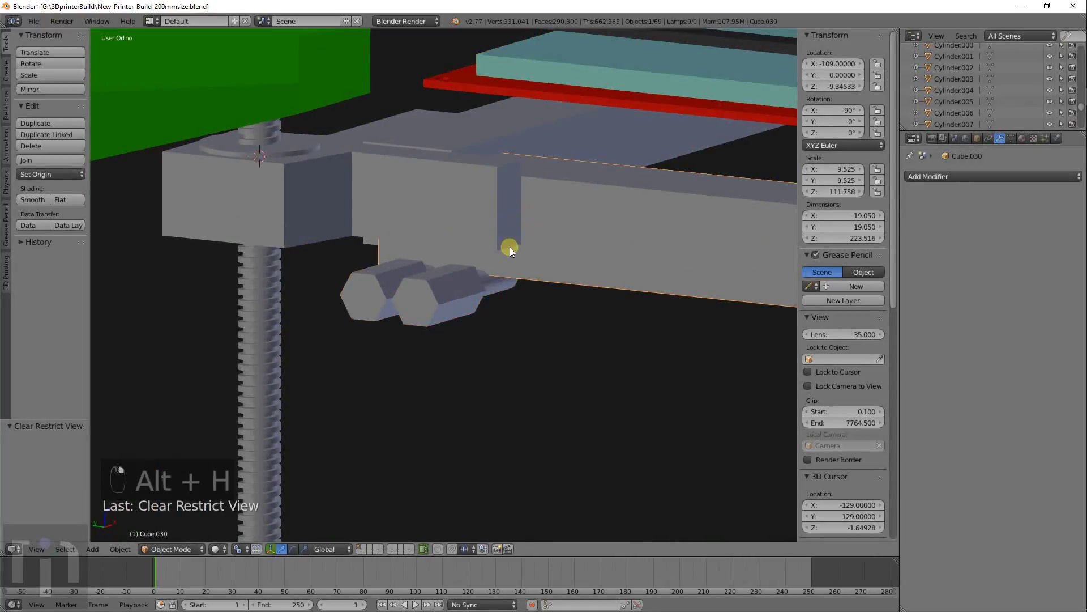
Step: Isolate the four bolts, bracket, nut, both bed-frame angles and the green corner part by hiding everything else
right_click(445, 288)
shift+right_click(390, 284)
middle_drag(444, 254, 483, 227)
shift+right_click(449, 237)
shift+right_click(629, 243)
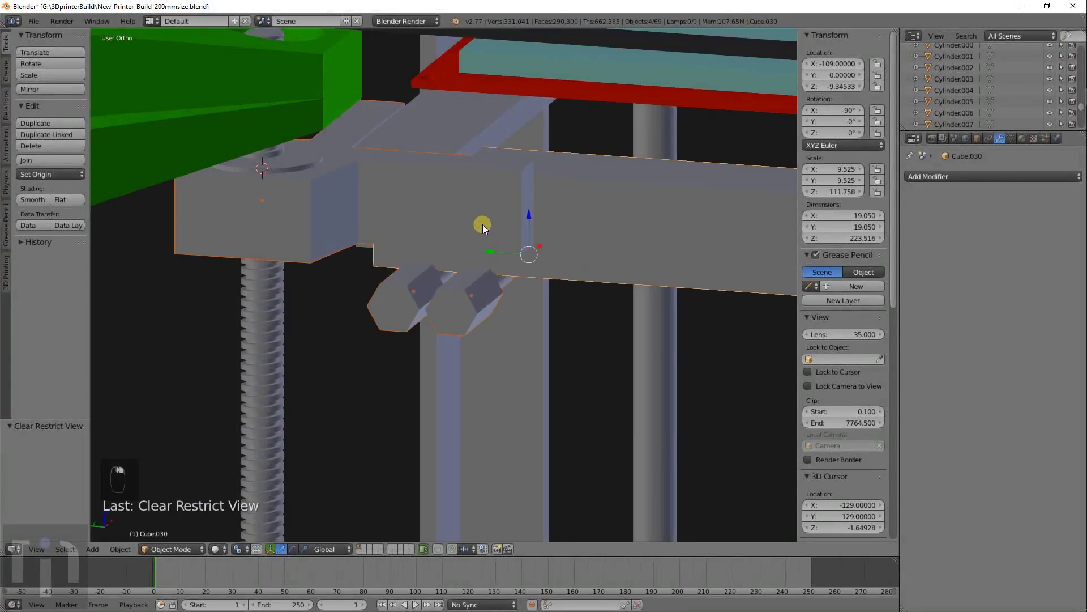
shift+right_click(438, 138)
middle_drag(226, 219, 589, 185)
shift+right_click(533, 185)
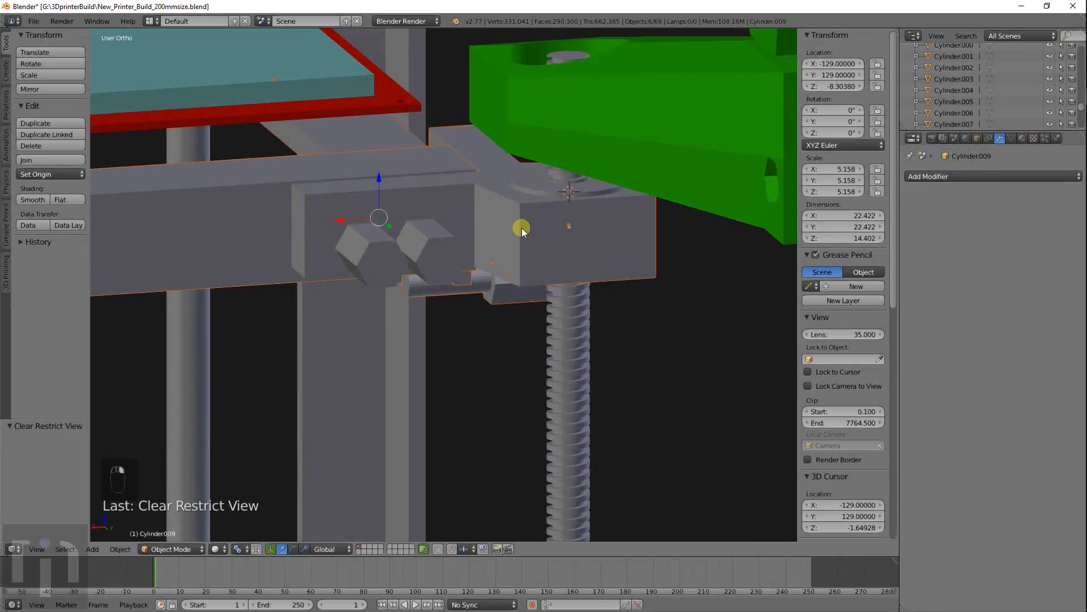
shift+right_click(420, 245)
shift+right_click(389, 258)
shift+right_click(549, 143)
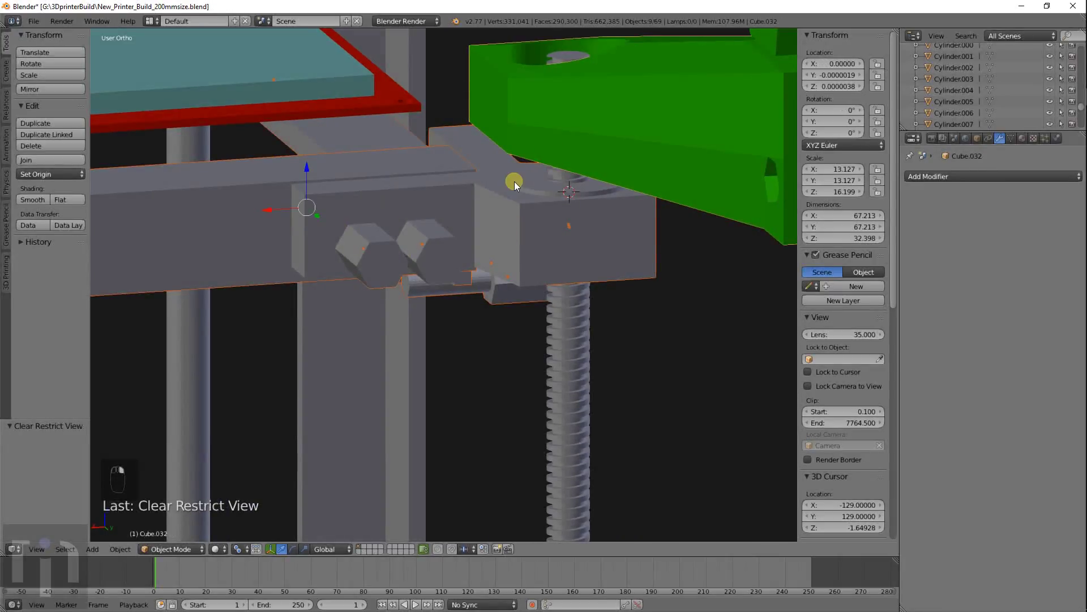
key(shift+h)
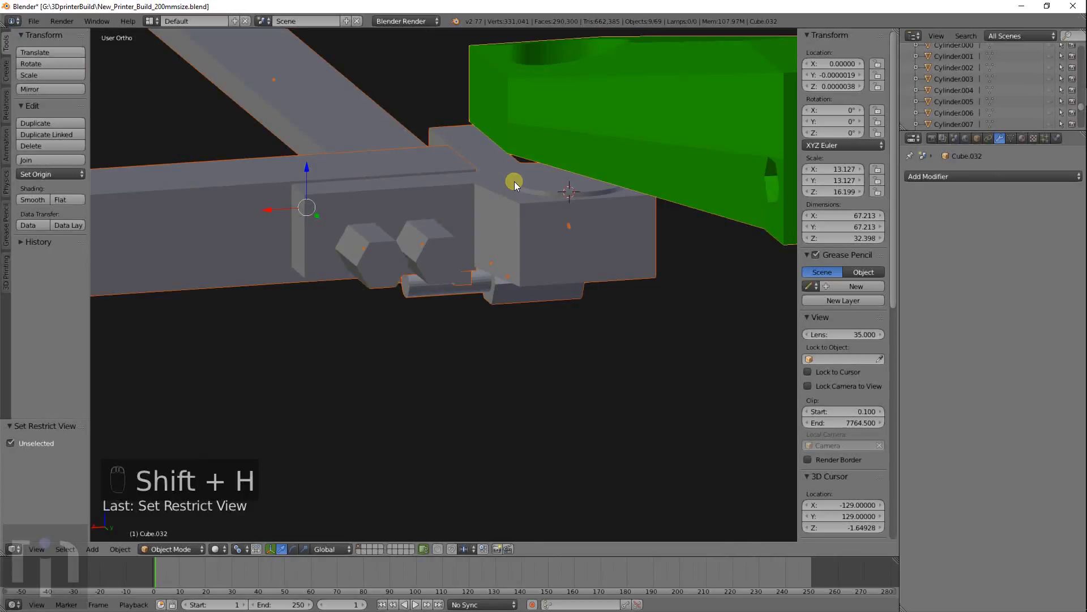
Step: Select both X-direction bolts in a front wireframe view that shows the bed-frame angle's profile
middle_drag(515, 183, 463, 169)
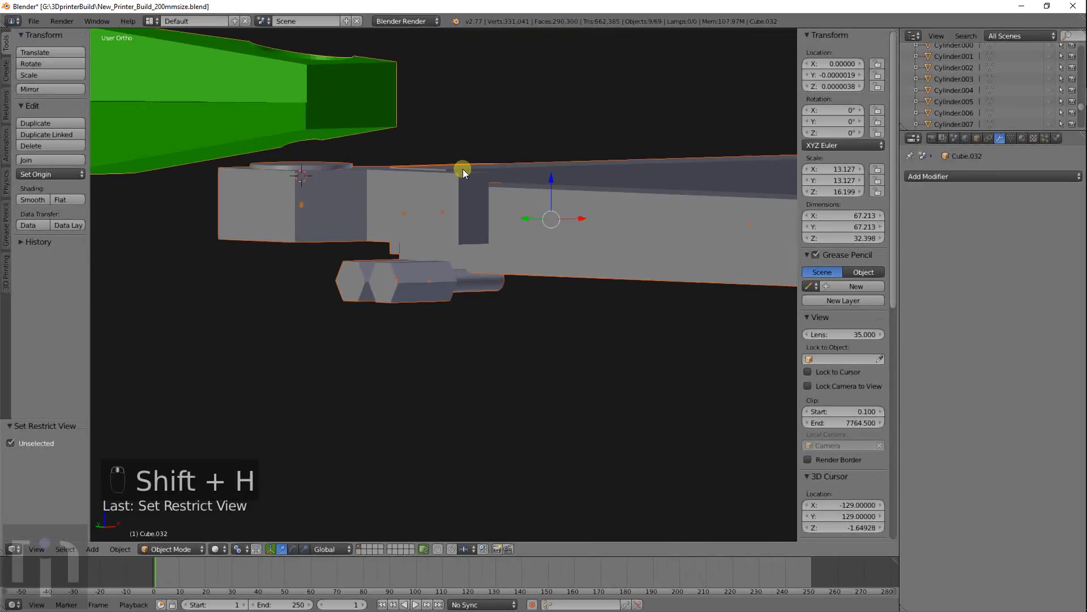
right_click(577, 236)
mouse_move(602, 210)
middle_down()
mouse_move(579, 246)
mouse_move(594, 218)
middle_up()
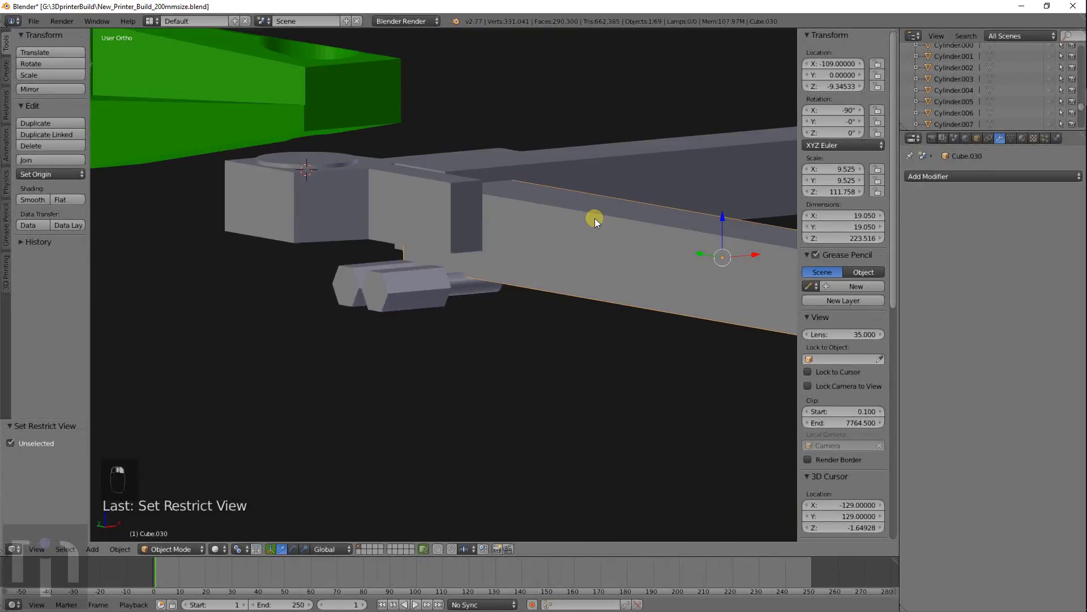
key(KP_1)
key(z)
scroll(594, 218, up, 3)
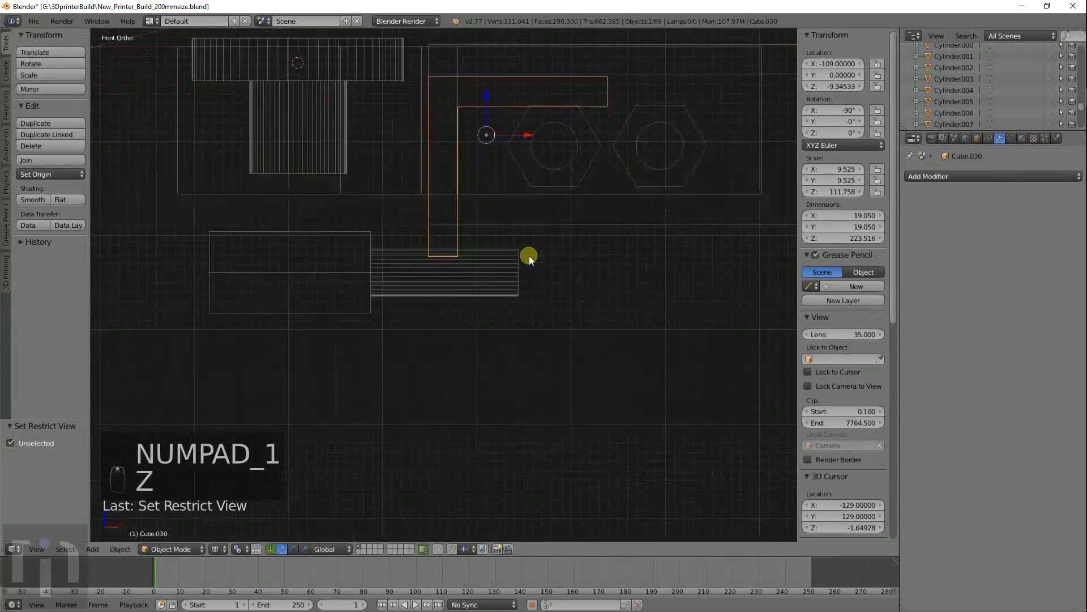
right_click(364, 277)
shift+right_click(409, 274)
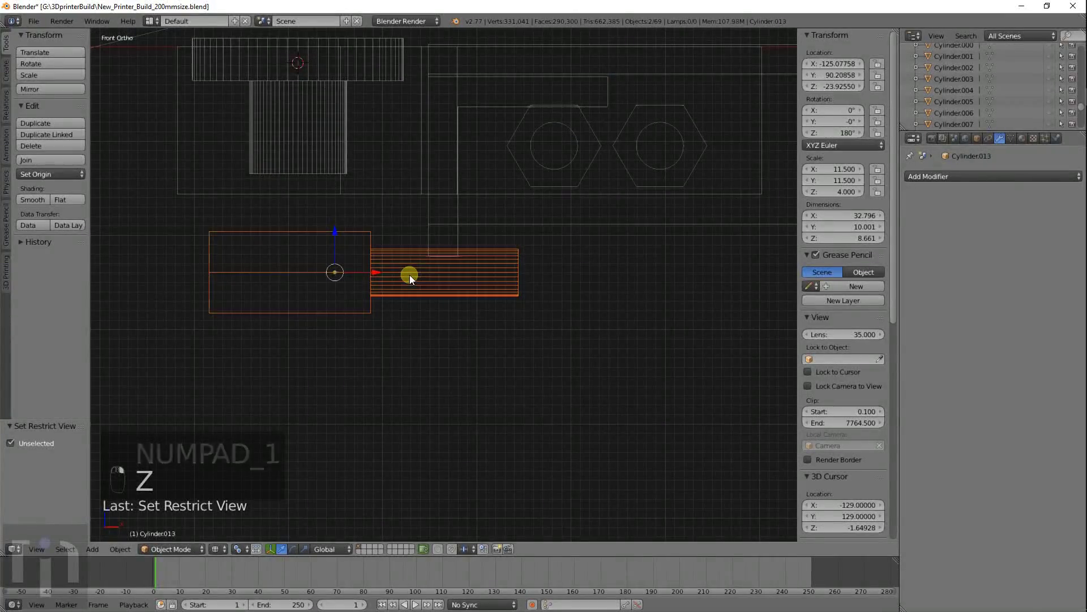
Step: Select both bolts lying along X below the corner bracket and move them up 12.081 units on the Z axis
shift+right_click(409, 274)
middle_drag(410, 274, 412, 204)
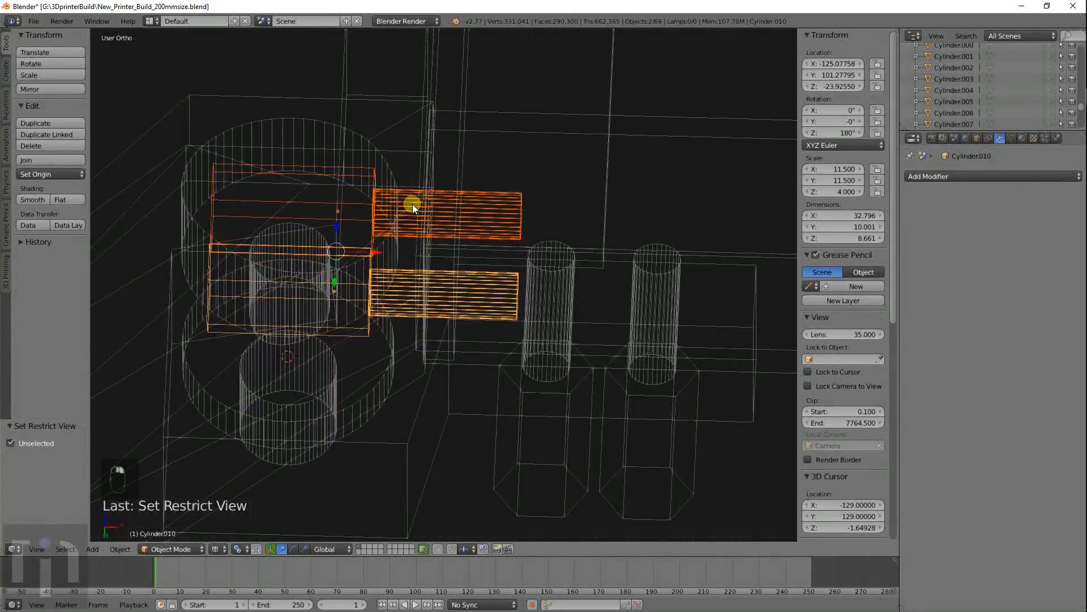
key(KP_1)
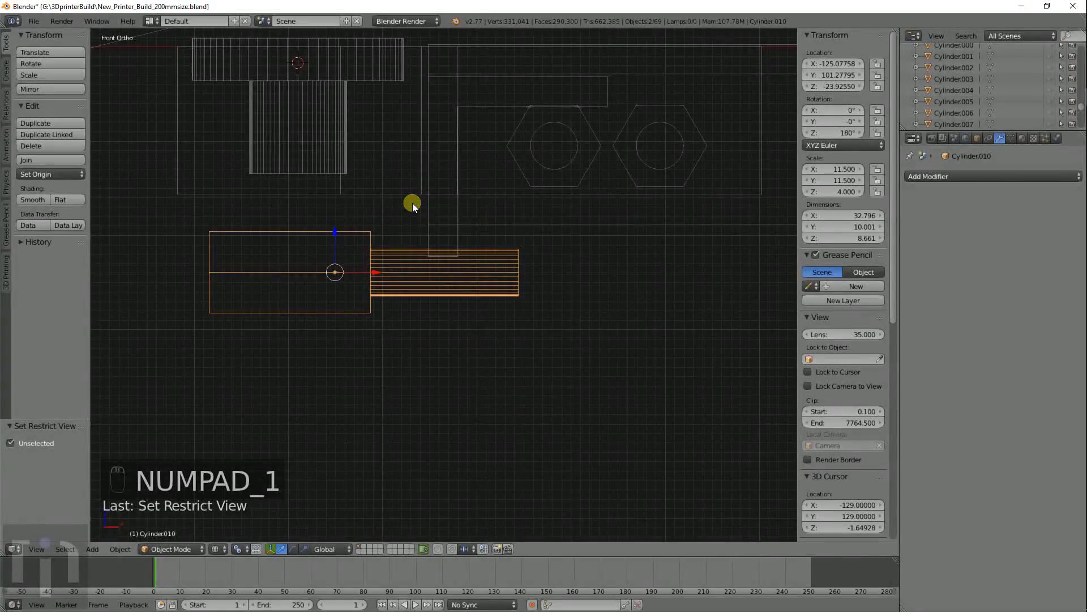
key(g)
key(x)
key(z)
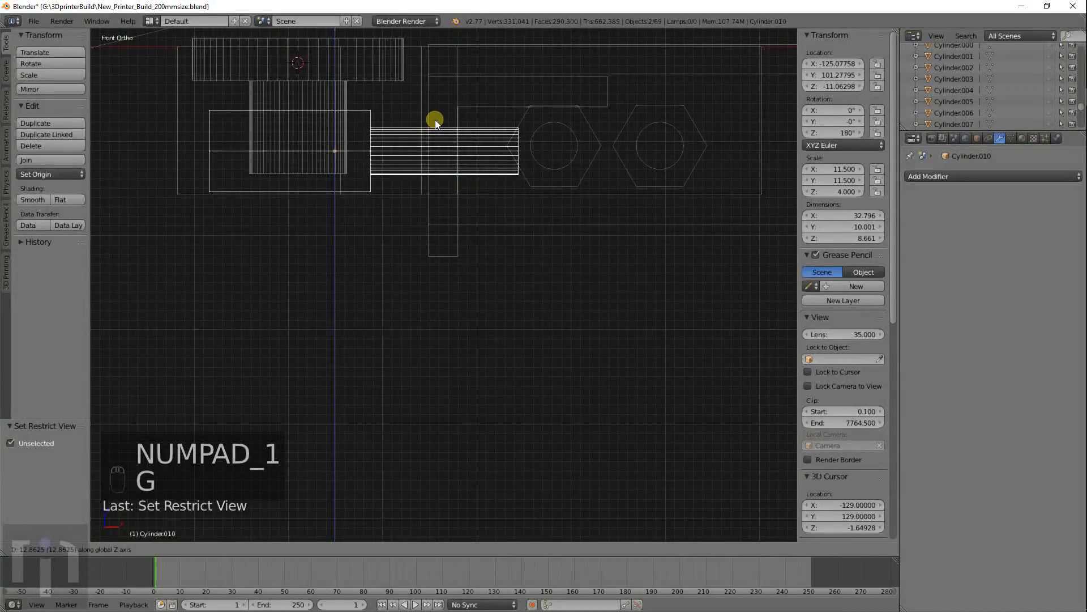
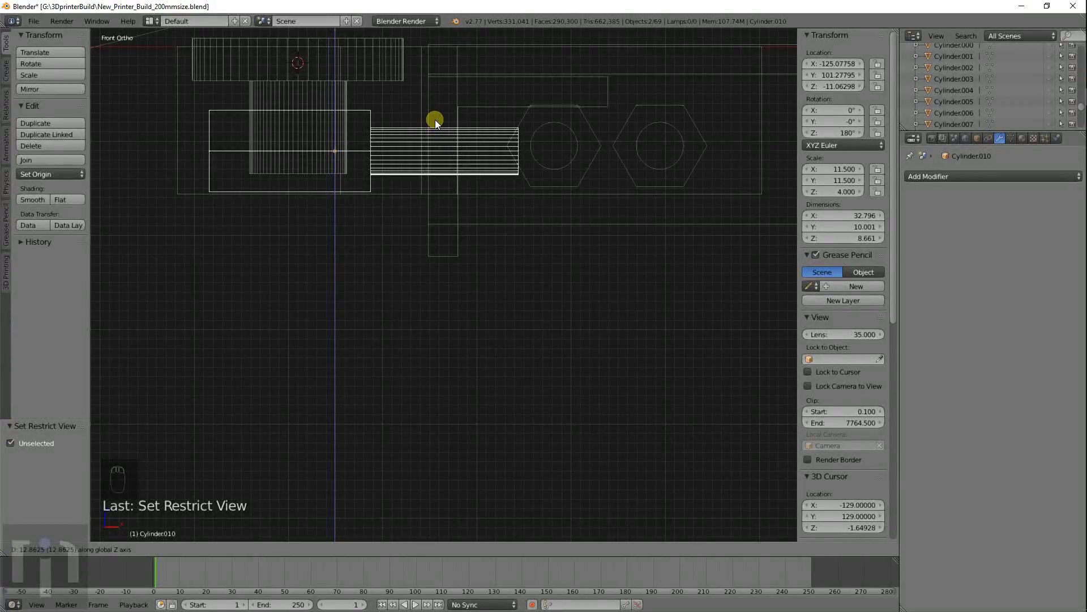
click(436, 127)
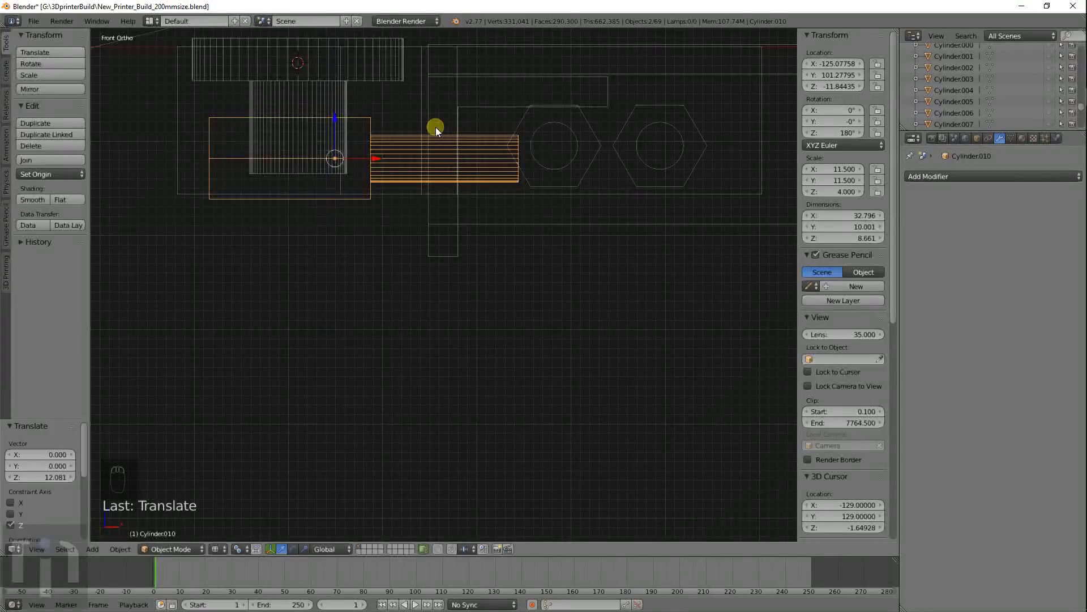
Step: Examine how the two bolts lying along Y sit in the bracket and frame rail, in wireframe and solid display
right_click(548, 126)
shift+right_click(625, 124)
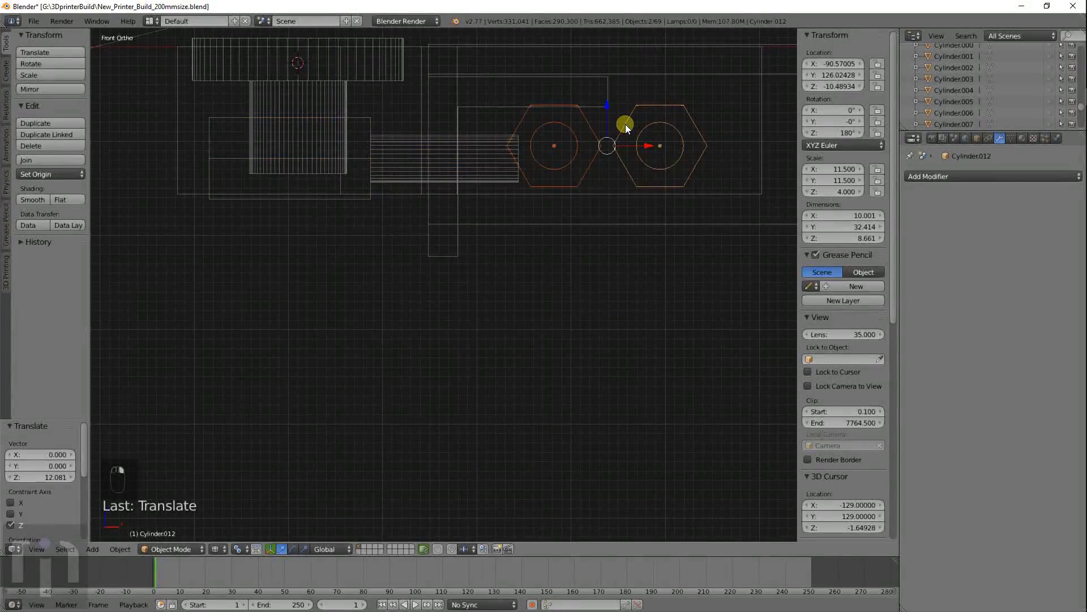
shift+middle_drag(626, 124, 507, 250)
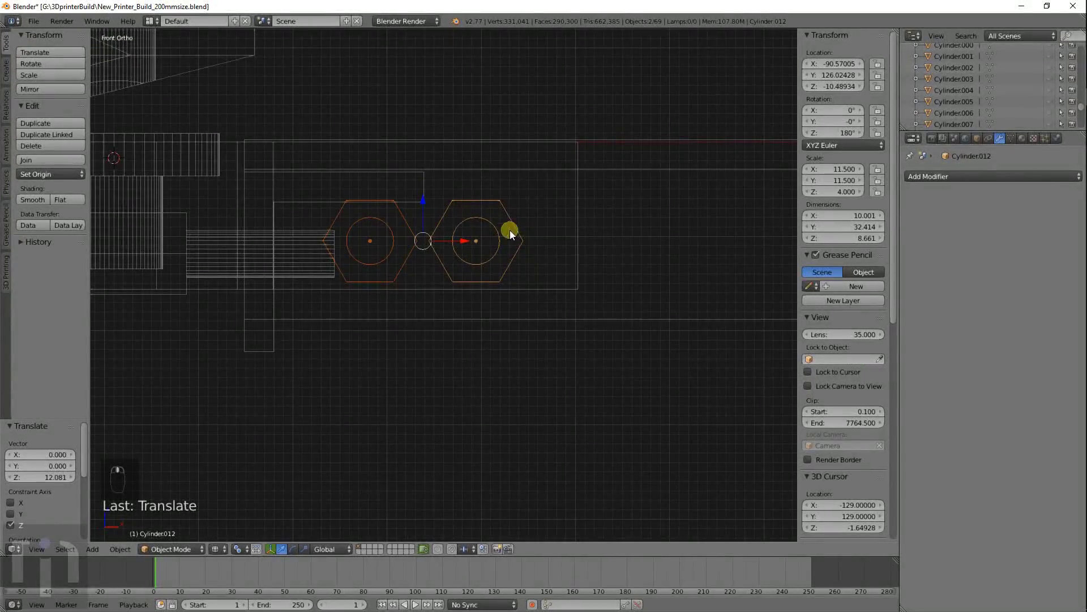
scroll(413, 273, down, 3)
middle_drag(410, 274, 467, 277)
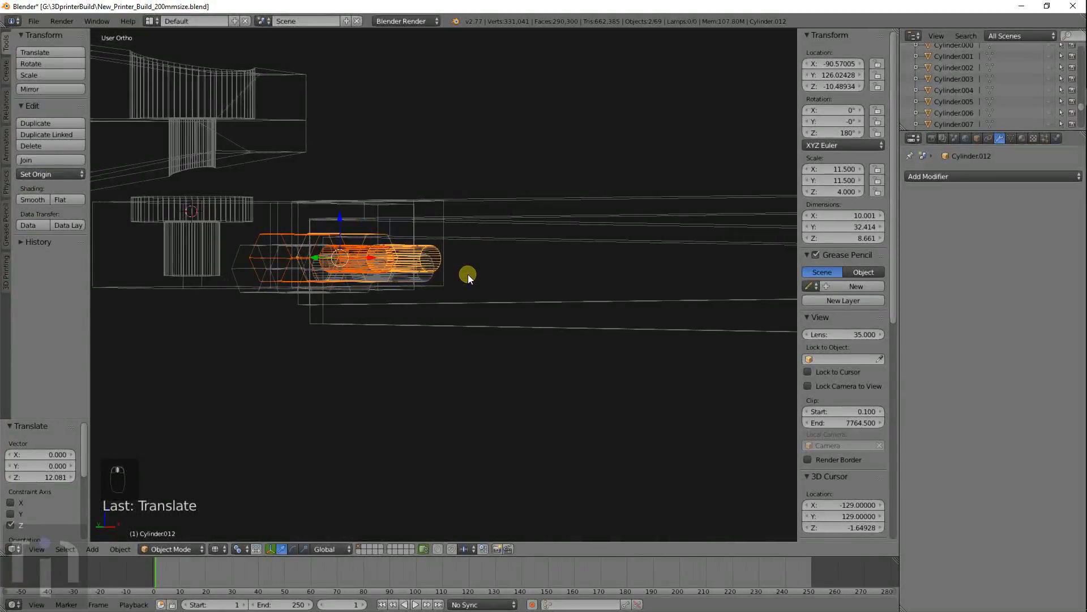
key(KP_1)
key(z)
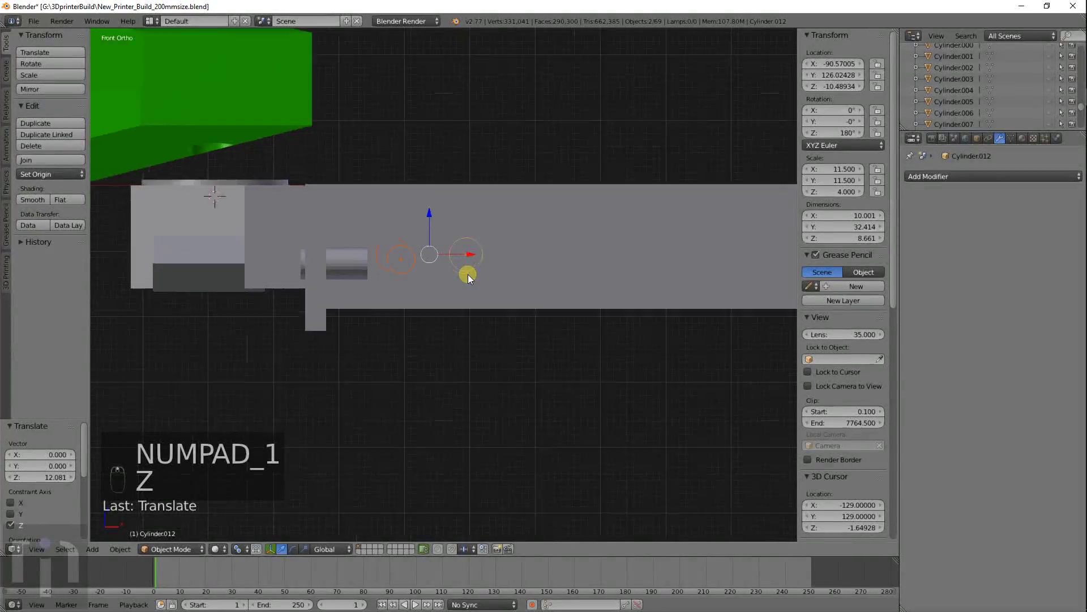
key(z)
scroll(457, 295, down, 4)
Step: Open the corner bracket's mesh (Cube.036) for editing with none of its geometry selected
right_click(450, 286)
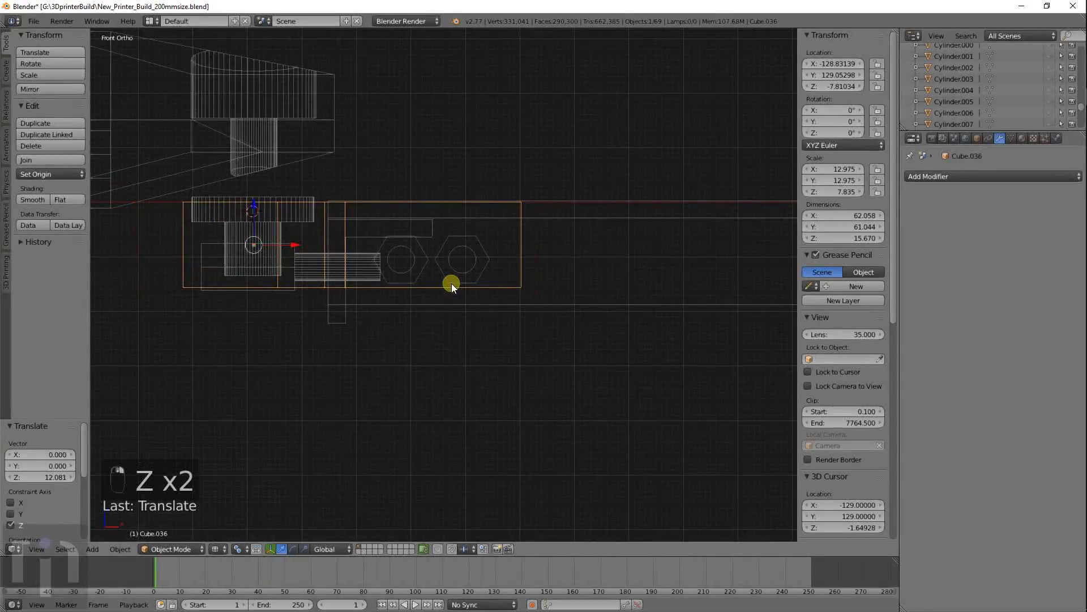
key(Tab)
key(a)
key(a)
key(c)
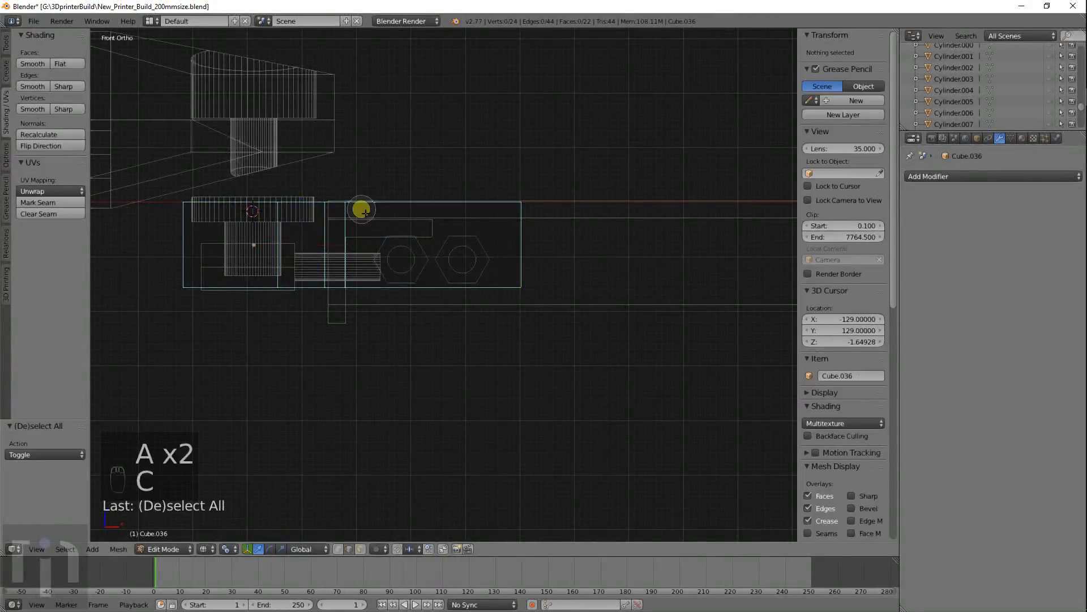
mouse_move(360, 211)
mouse_down()
mouse_move(355, 292)
mouse_move(500, 281)
mouse_move(522, 216)
mouse_up()
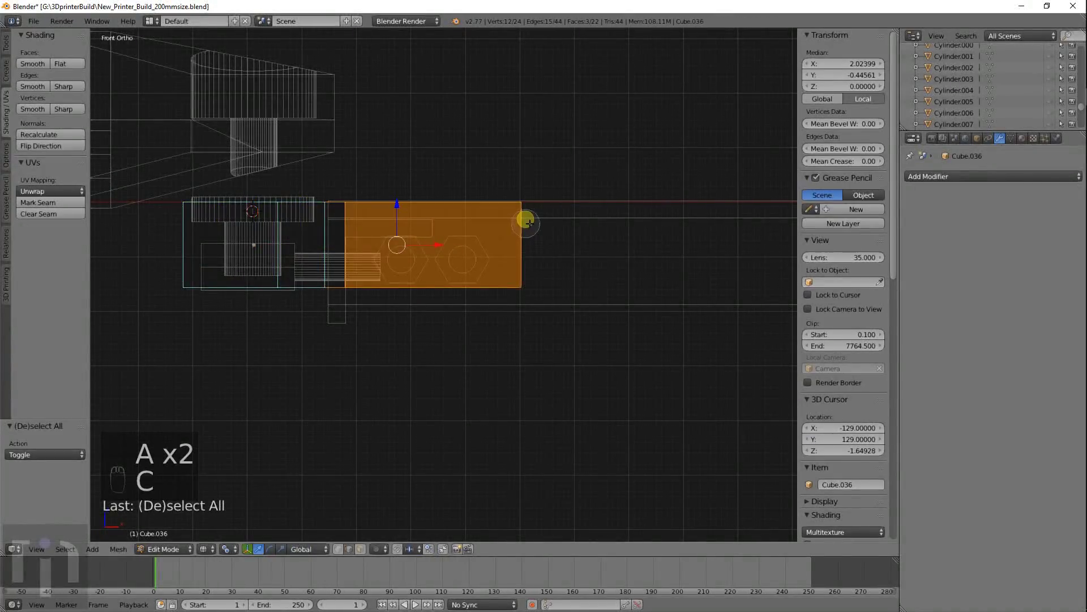
key(g)
right_click(471, 239)
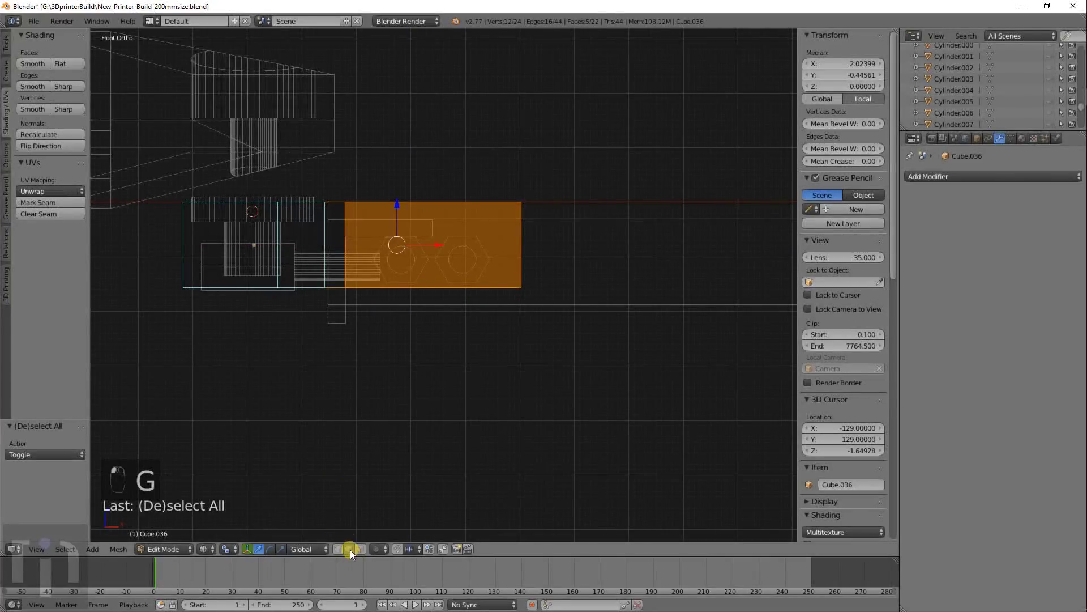
middle_drag(365, 306, 496, 304)
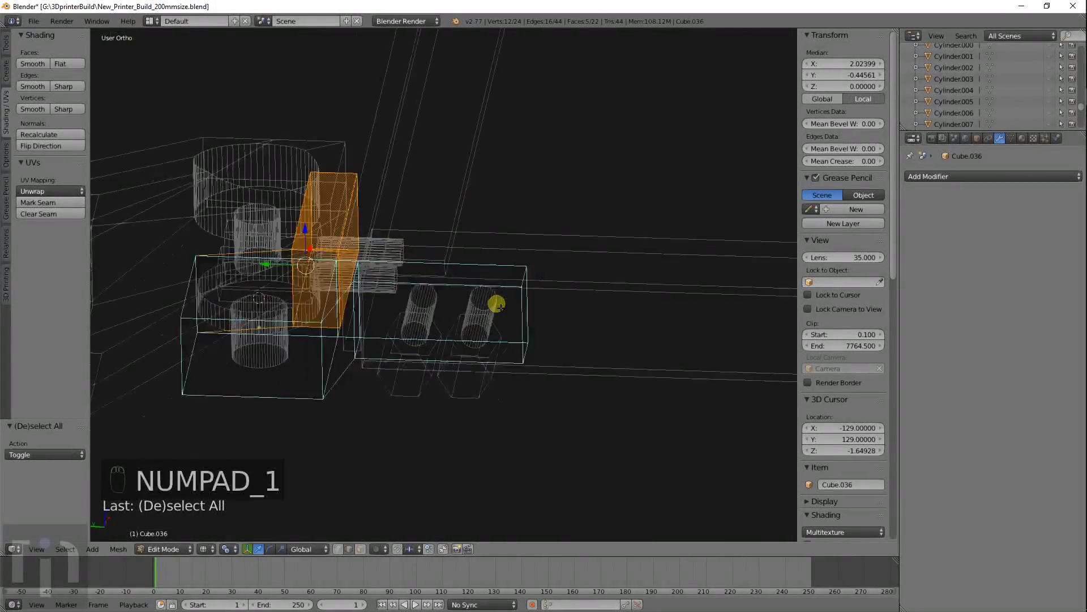
key(KP_3)
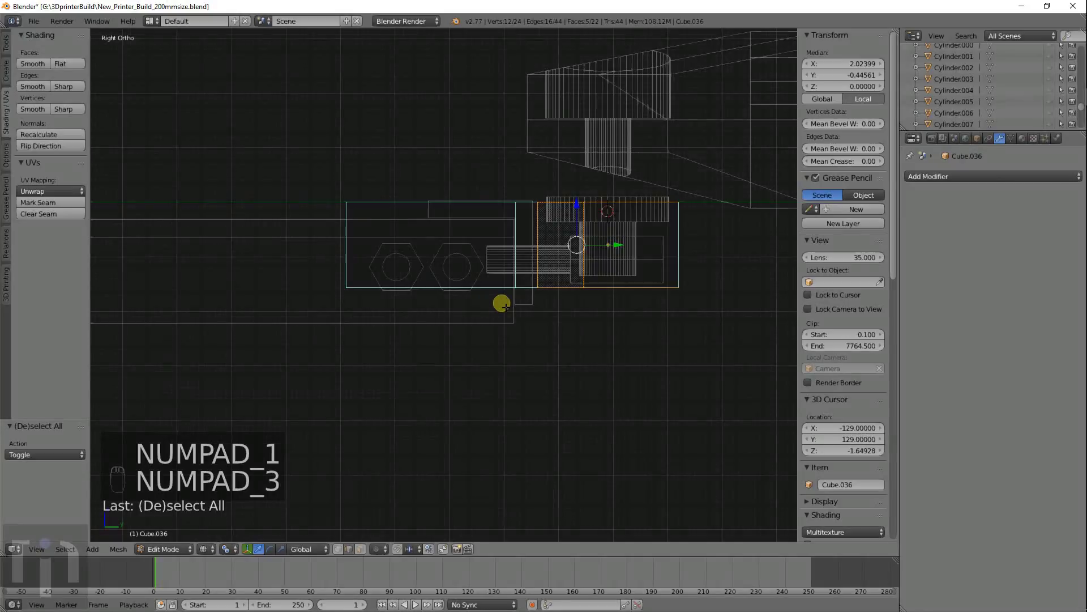
scroll(501, 305, down, 2)
mouse_move(502, 301)
middle_down()
mouse_move(491, 348)
mouse_move(589, 340)
mouse_move(486, 305)
middle_up()
key(a)
key(a)
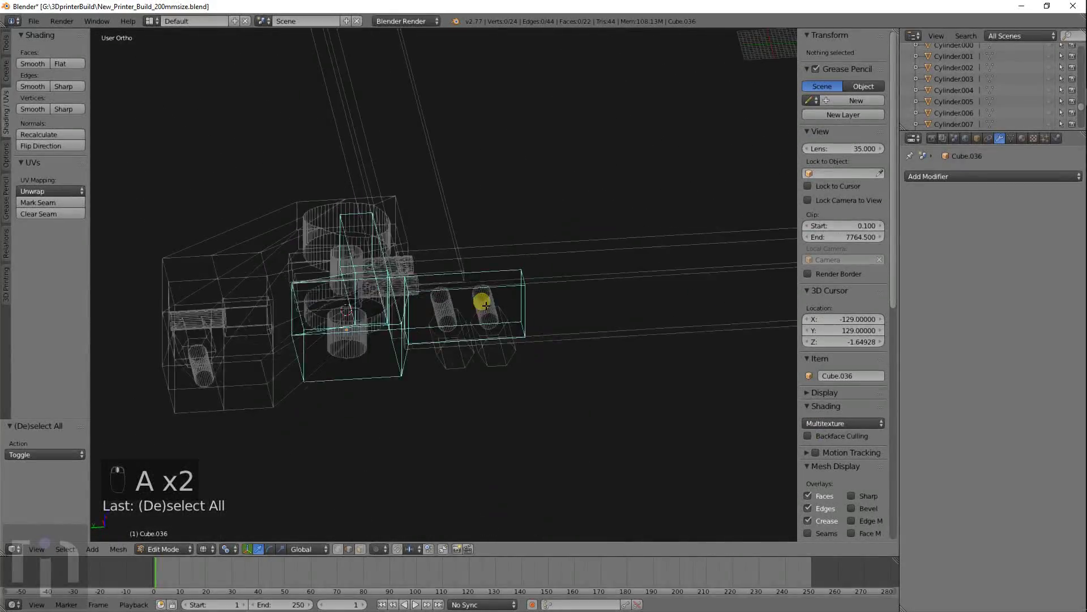
Step: In face selection mode from the left view, move the end faces of the bracket arm along Y down 4.087 units on Z, and leave mesh editing
key(KP_1)
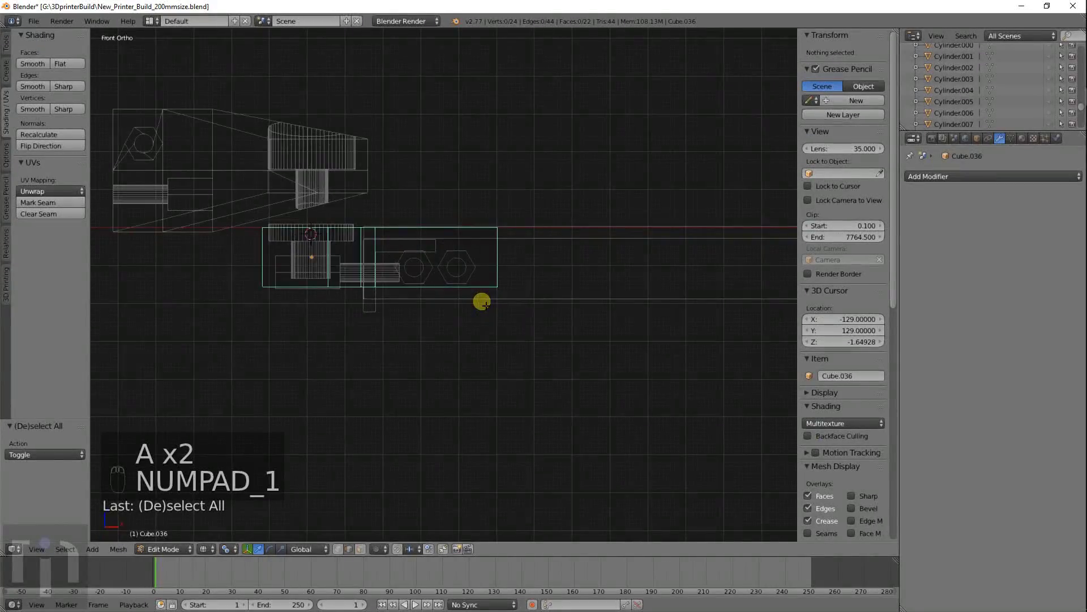
key(KP_3)
key(ctrl+KP_3)
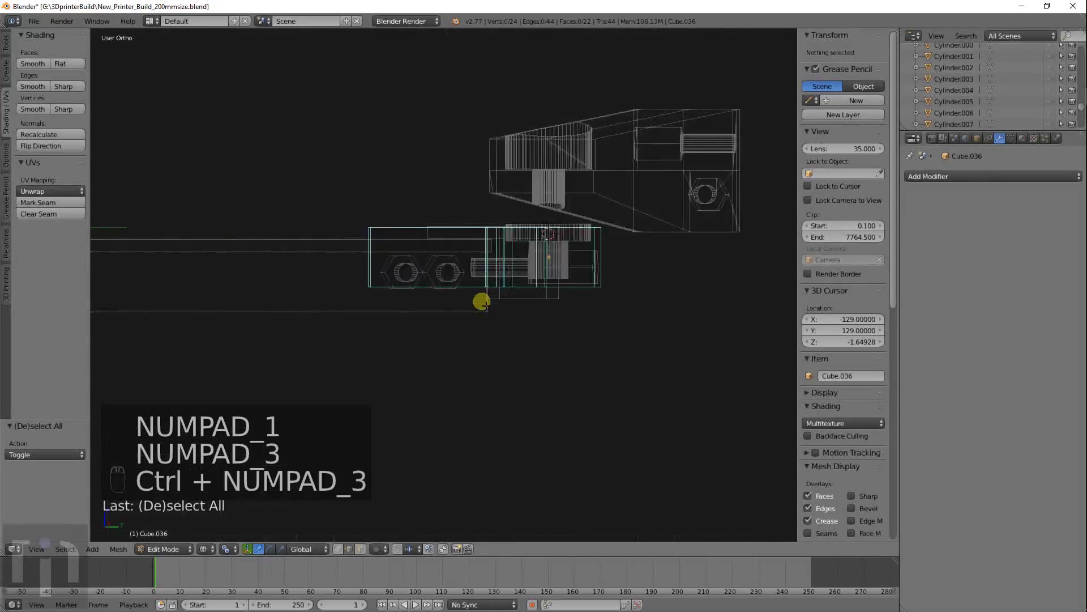
scroll(482, 305, up, 5)
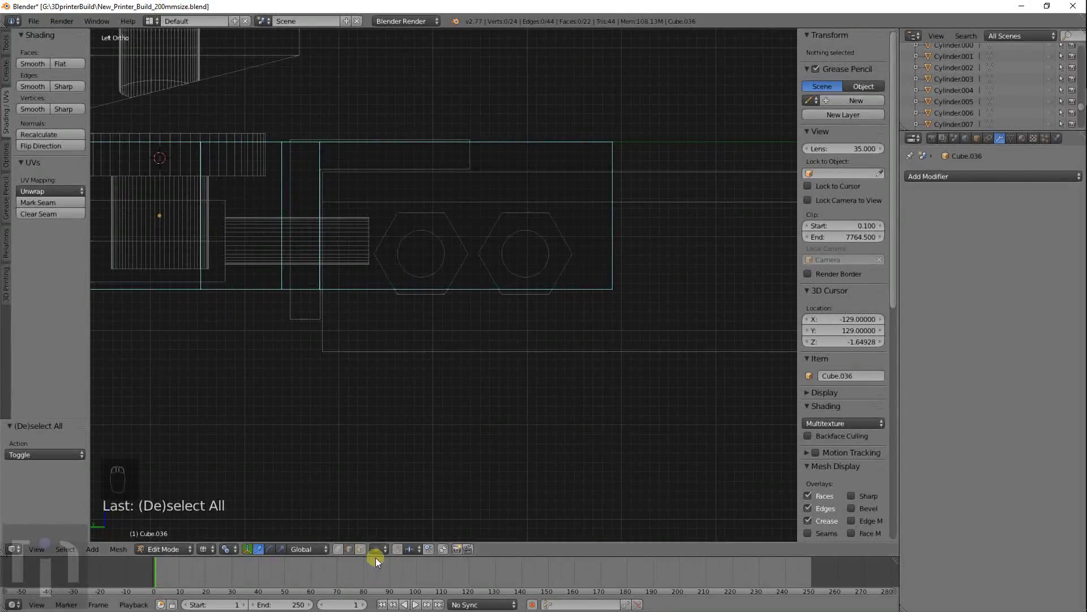
click(351, 550)
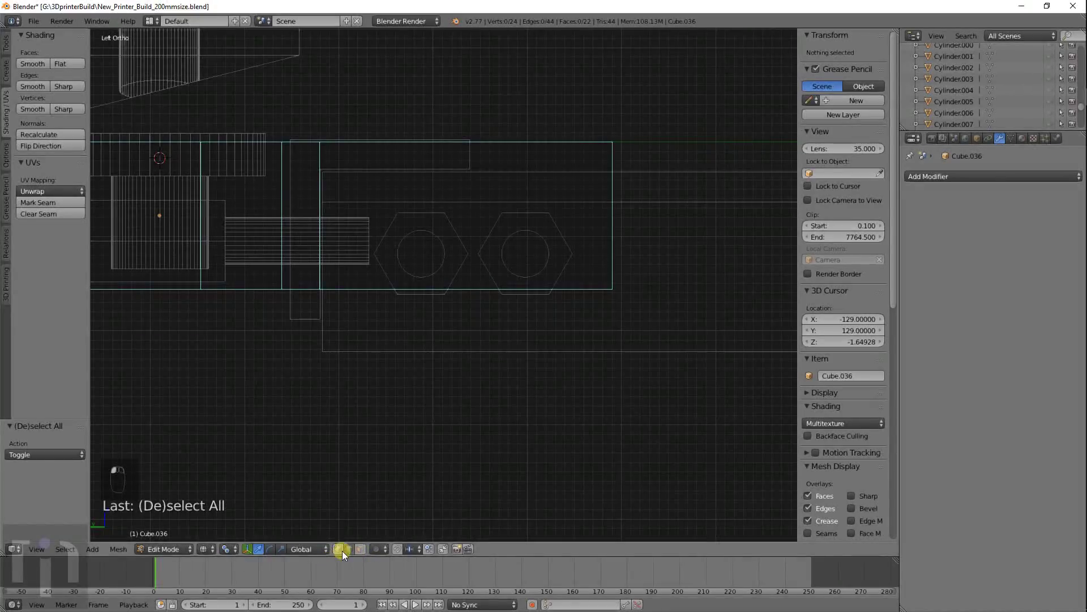
key(c)
click(460, 226)
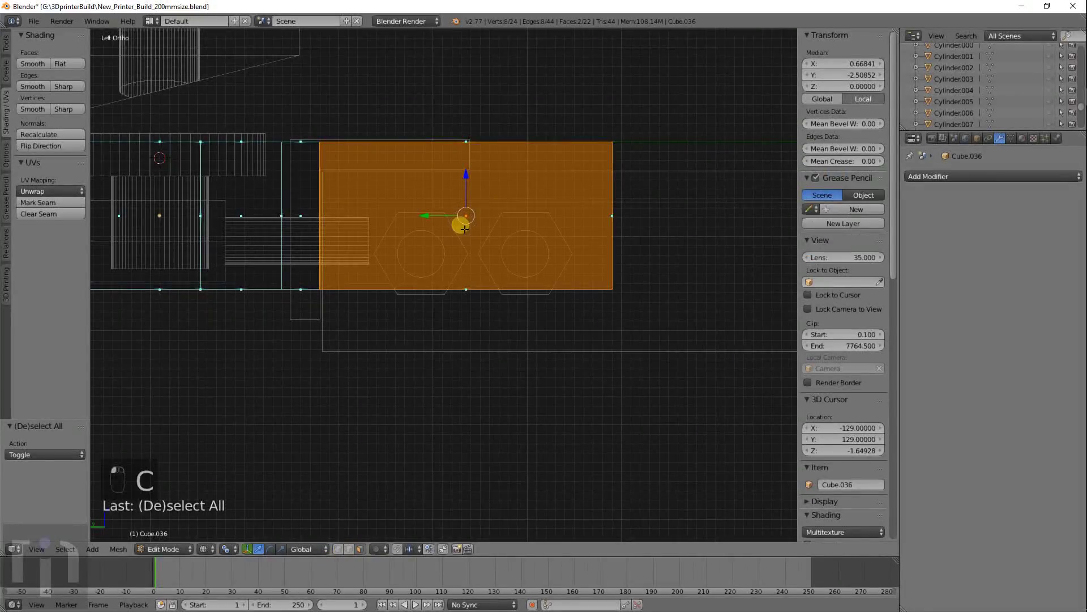
key(g)
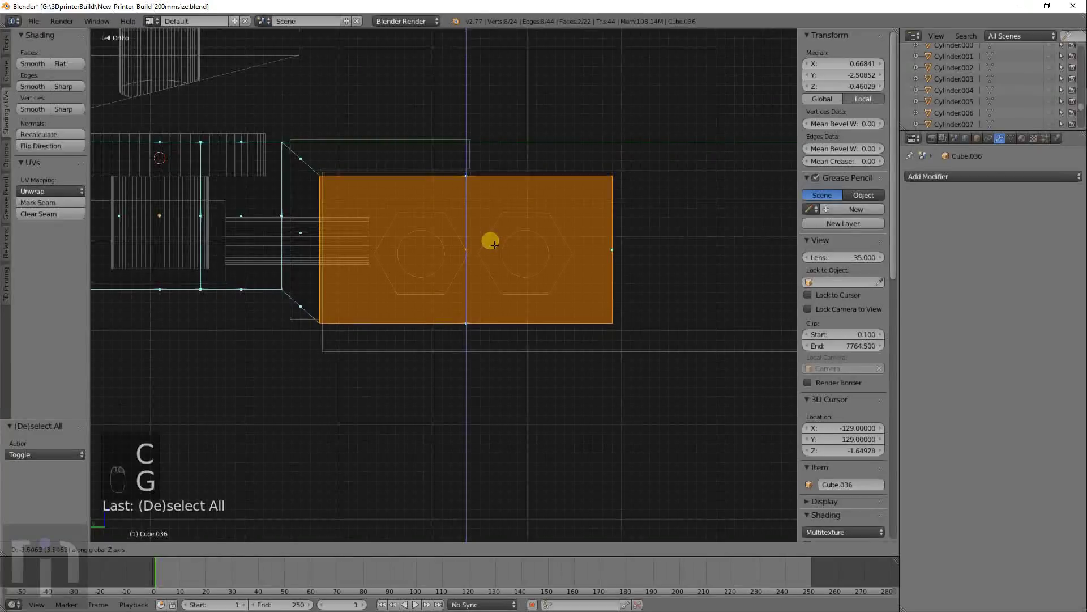
click(488, 245)
scroll(493, 248, down, 3)
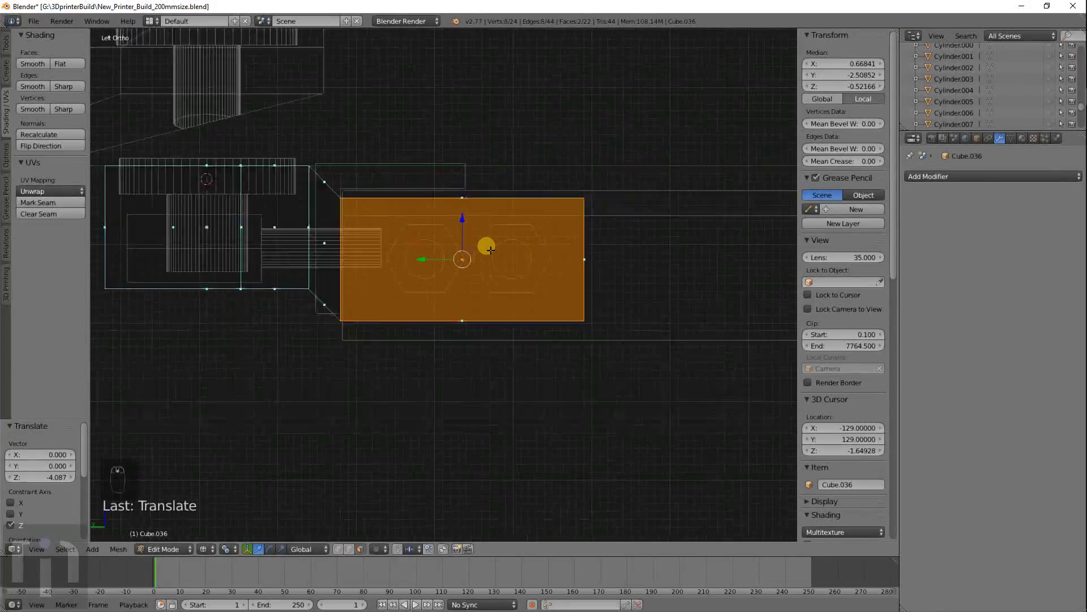
key(z)
key(Tab)
Step: In the front wireframe view, move the two bolts lying along X down 1.653 units on the Z axis
middle_drag(518, 255, 389, 339)
right_click(414, 105)
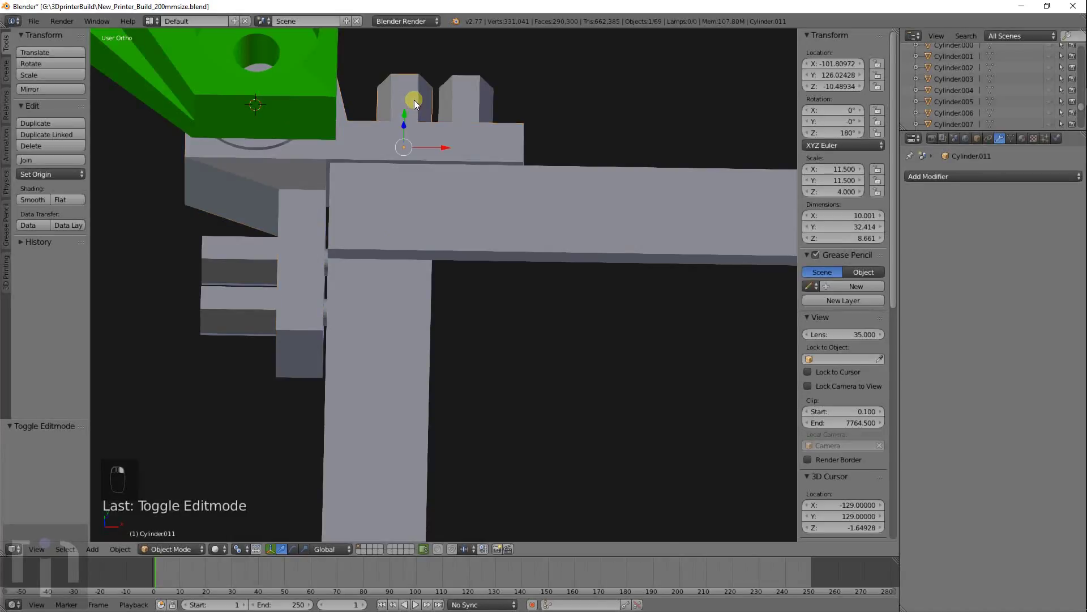
key(KP_1)
key(z)
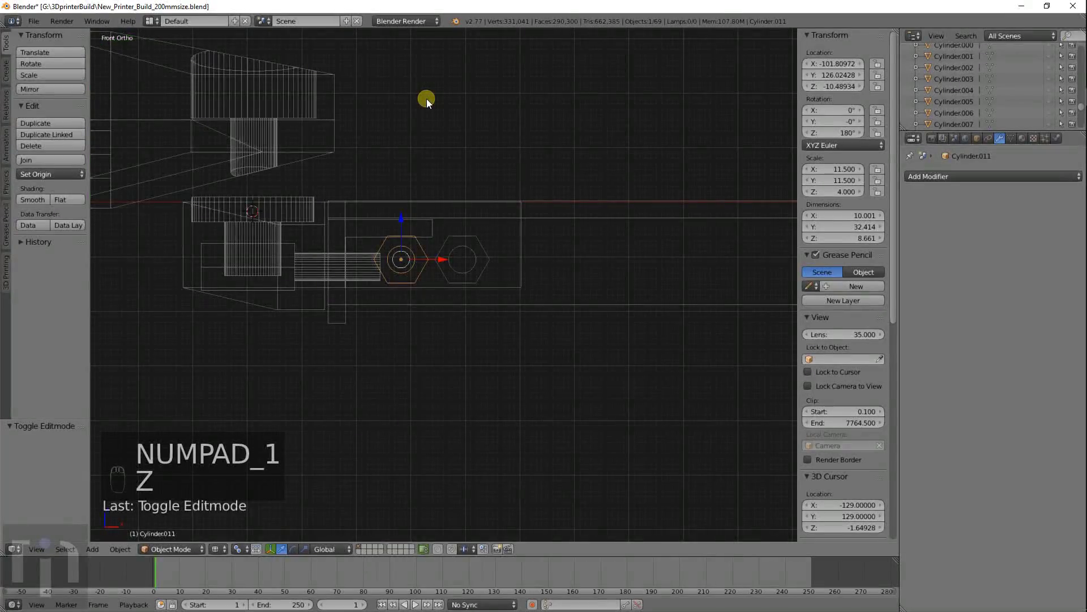
key(KP_3)
key(KP_1)
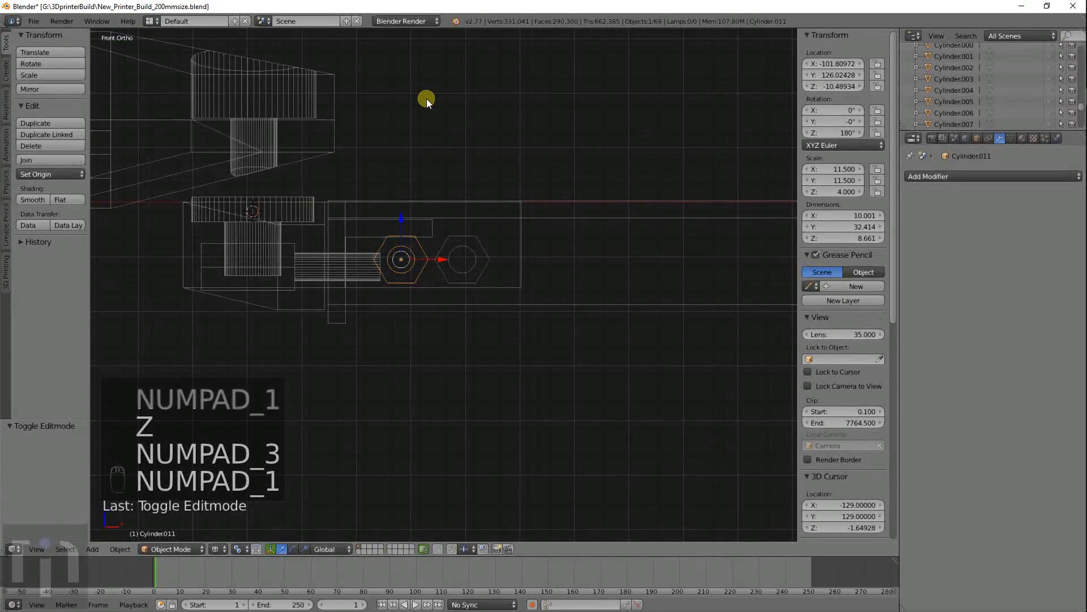
scroll(423, 138, up, 2)
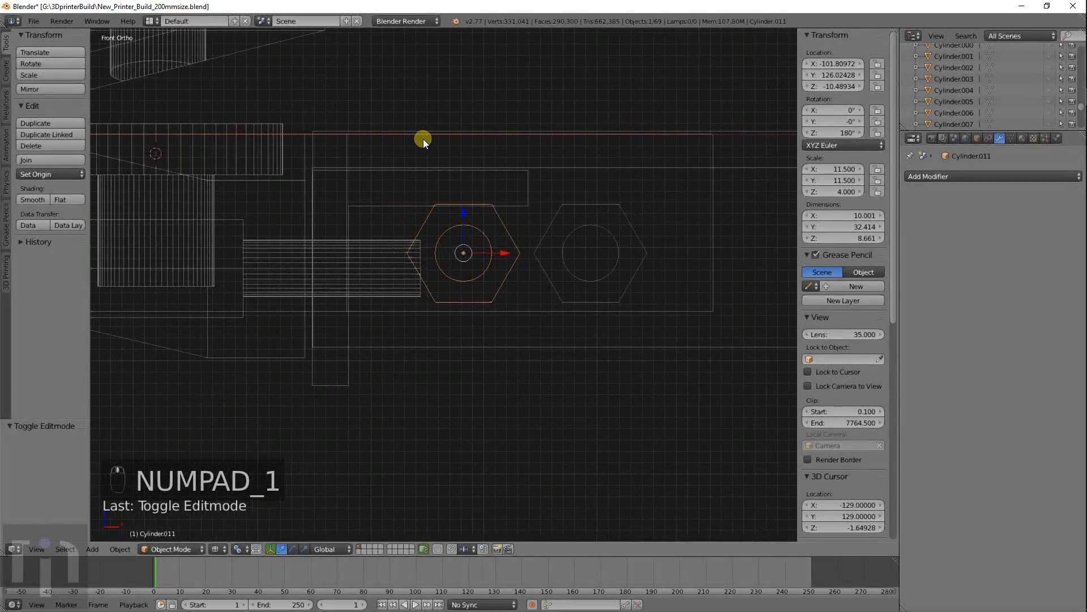
right_click(270, 249)
key(g)
key(x)
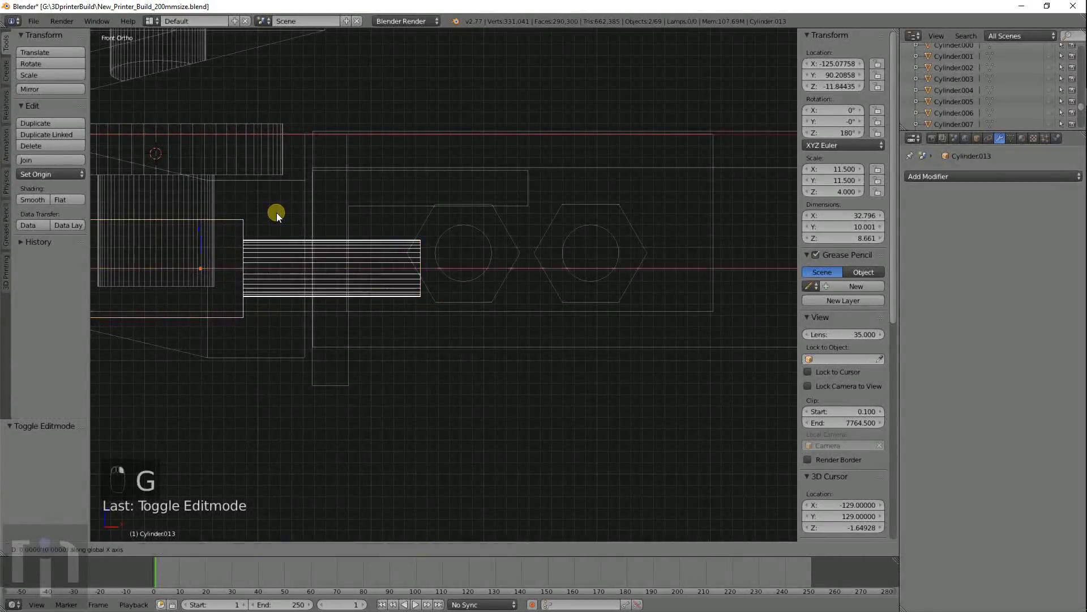
key(z)
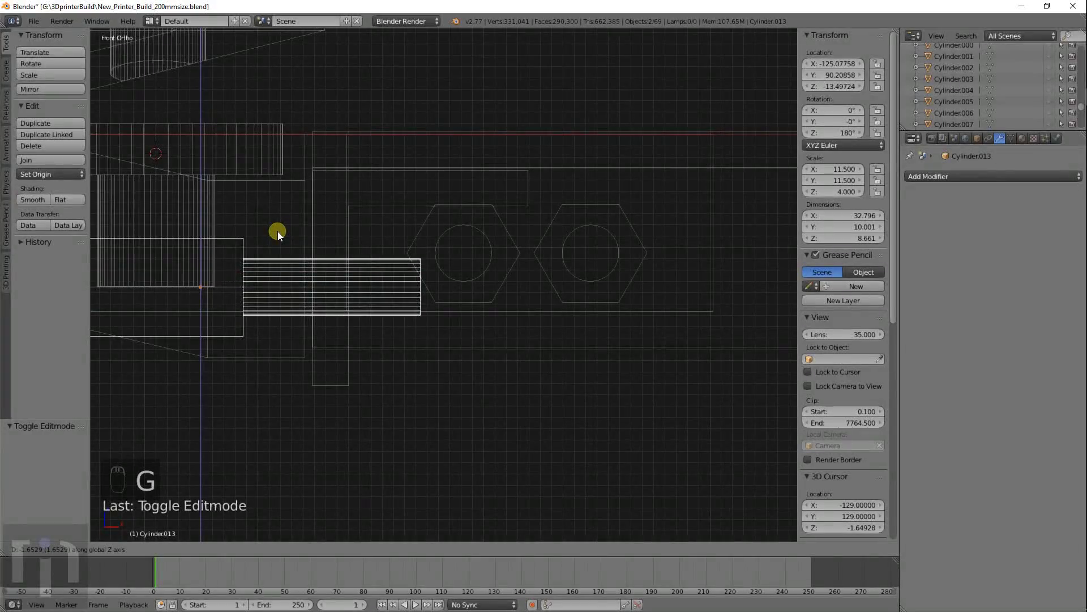
click(277, 231)
Step: Edit the bracket mesh and lower the selected arm end faces a further 1.75 units or so on Z, ending in Object Mode
right_click(269, 356)
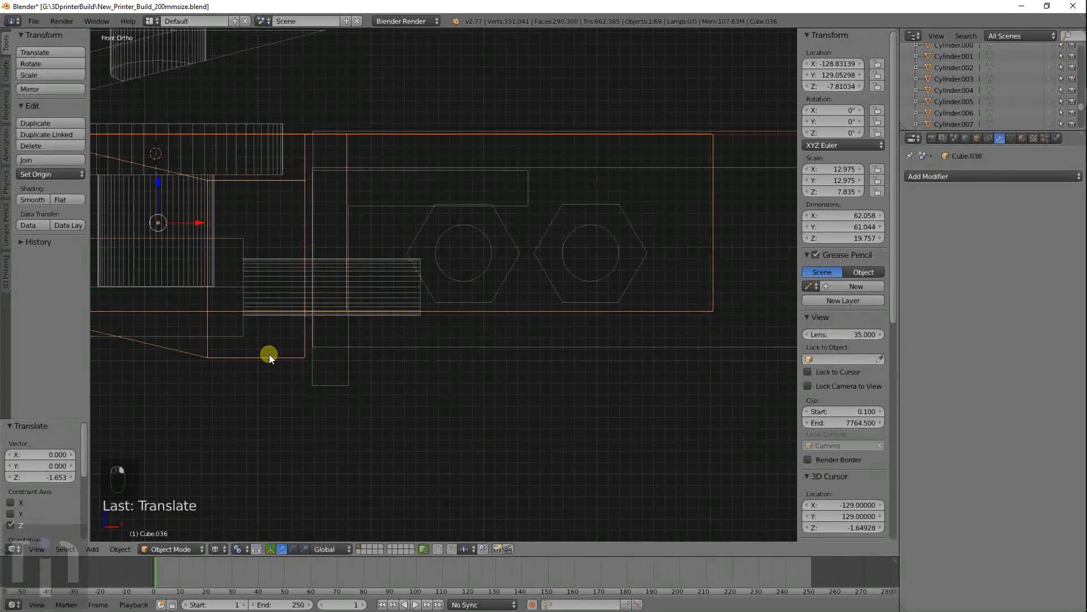
key(Tab)
key(g)
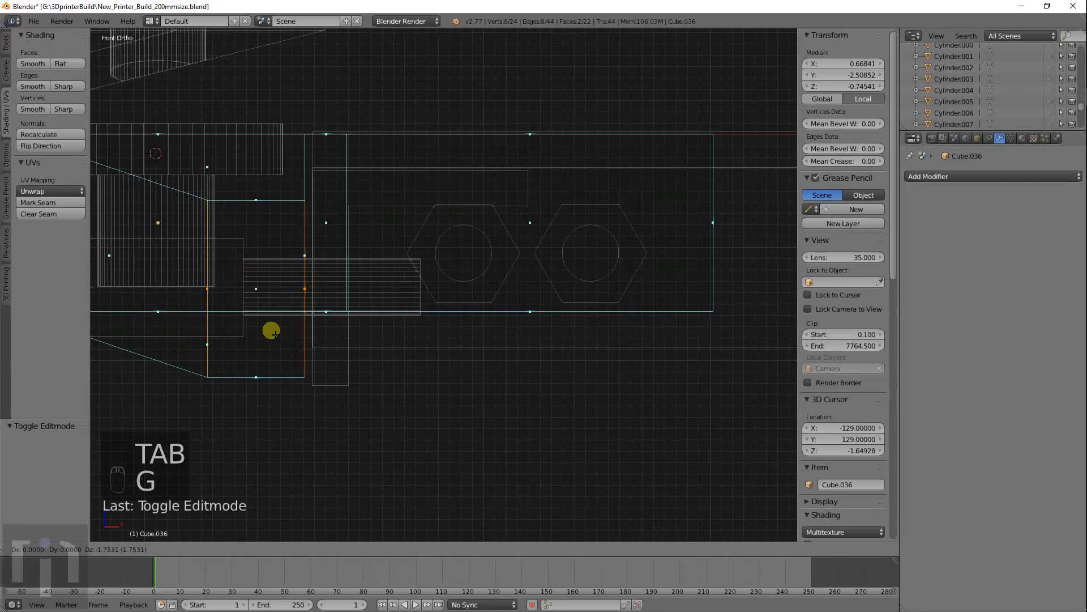
key(z)
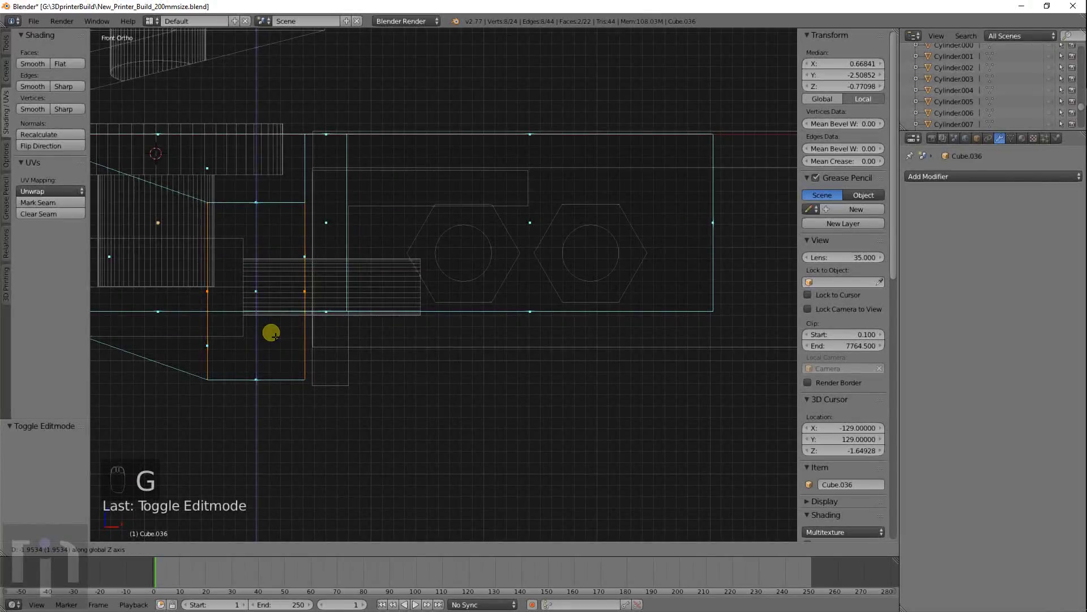
click(273, 344)
key(Tab)
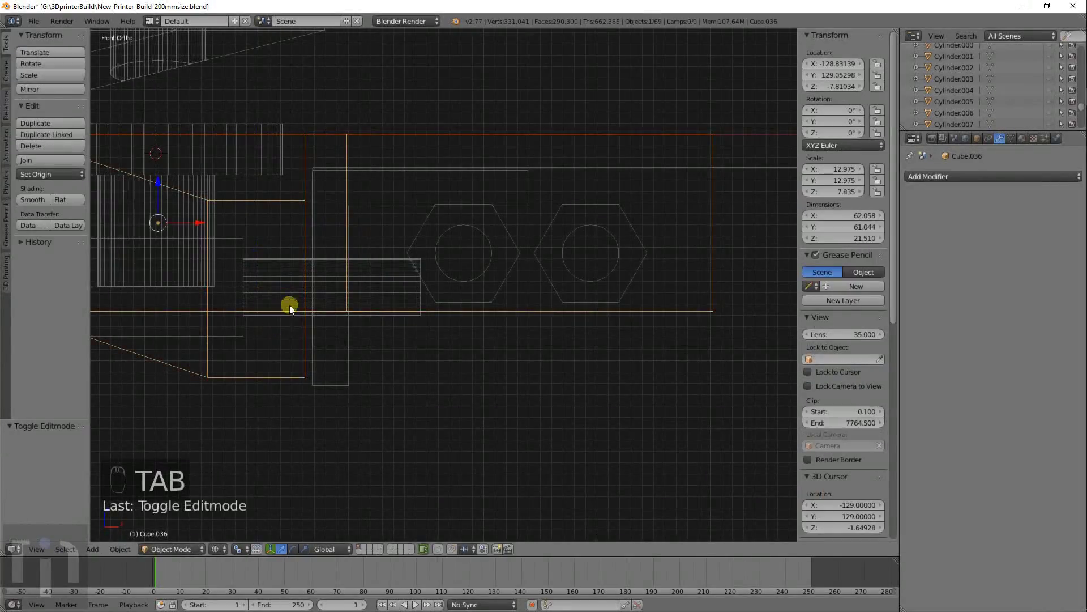
Step: Select the two bolts lying along X and the two hex bolts along Y, and join all four into one object
shift+right_click(367, 283)
shift+right_click(443, 244)
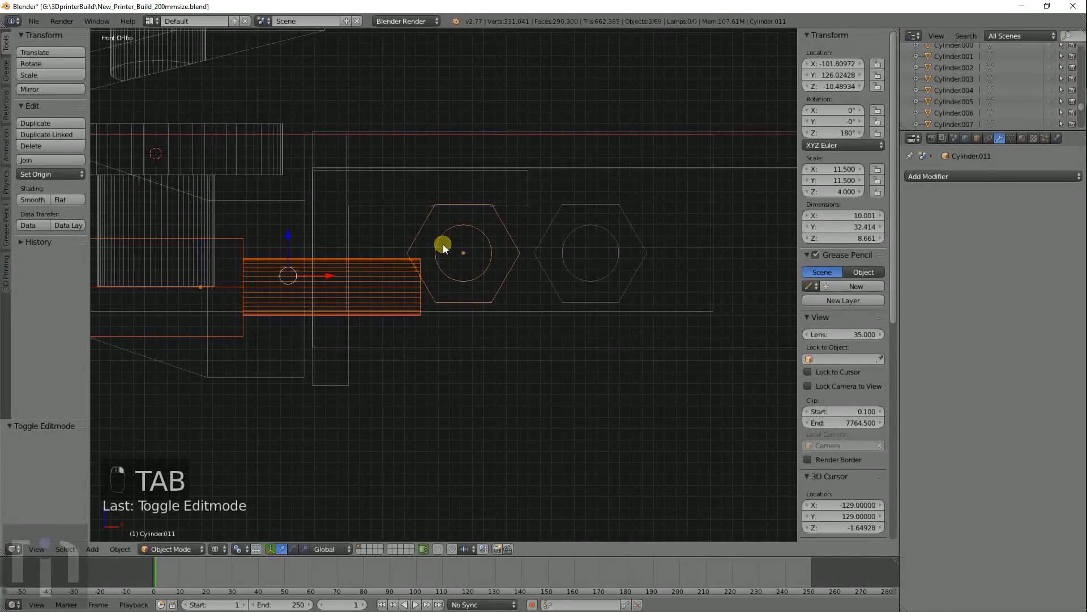
shift+right_click(570, 229)
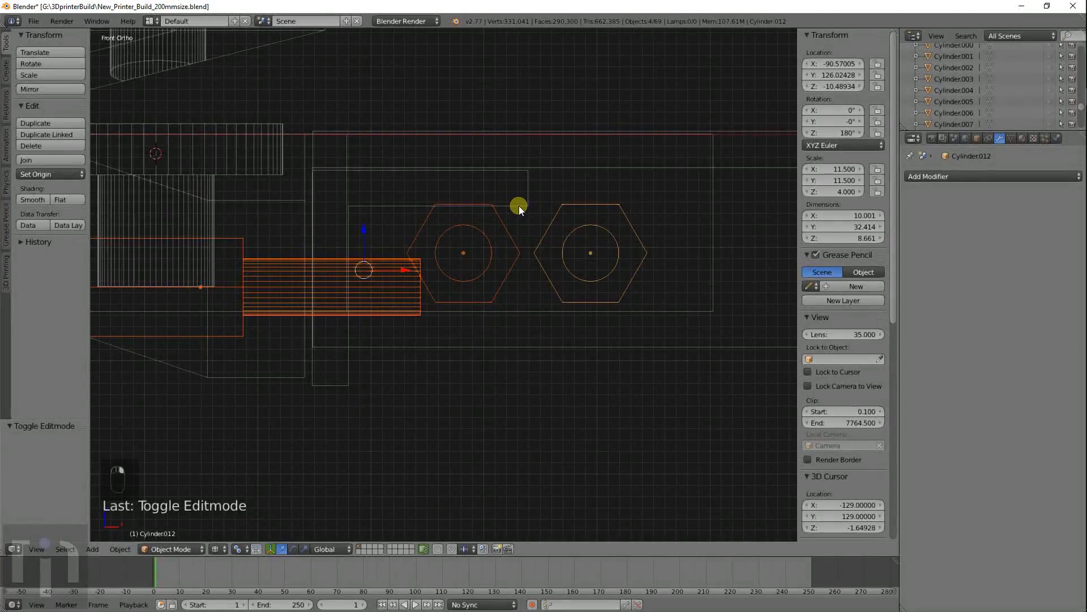
key(ctrl+j)
scroll(518, 206, down, 5)
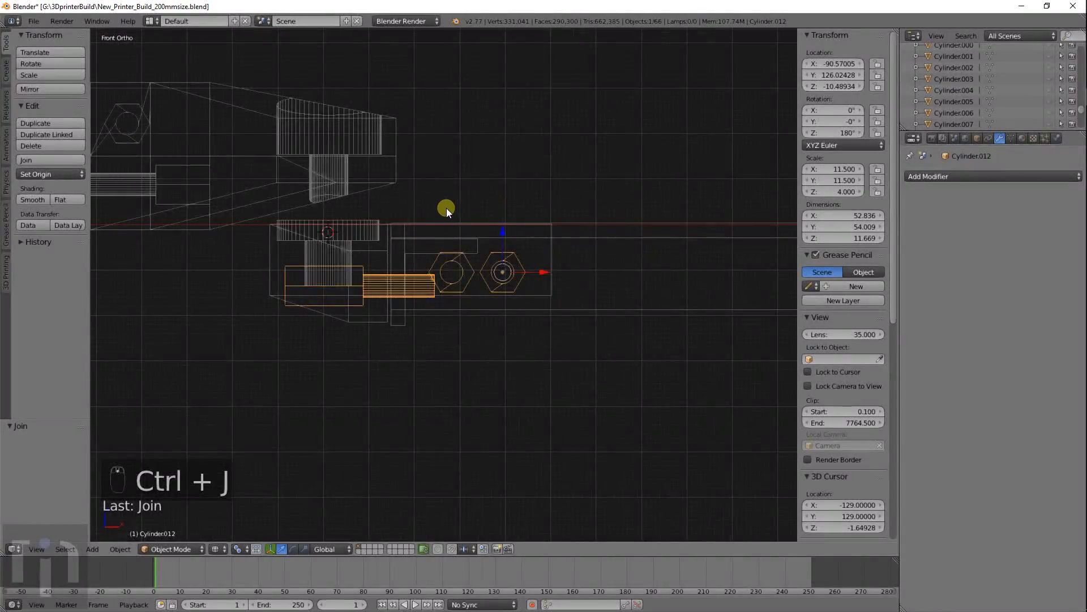
scroll(558, 236, up, 3)
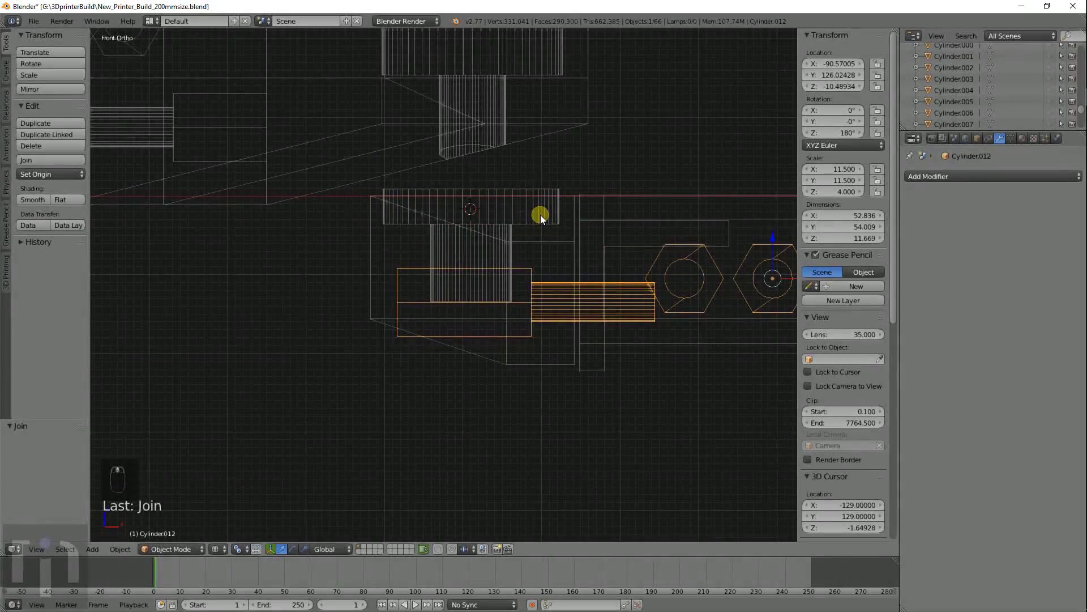
Step: Try to join the merged bolts with the vertical flanged cylinder, and undo that join
shift+right_click(540, 215)
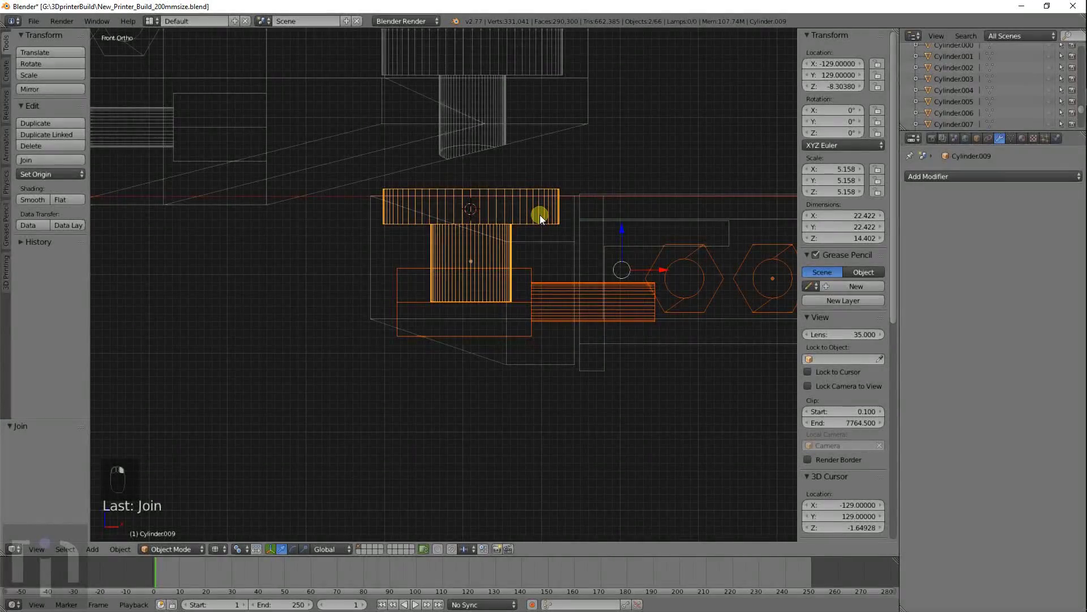
key(ctrl+j)
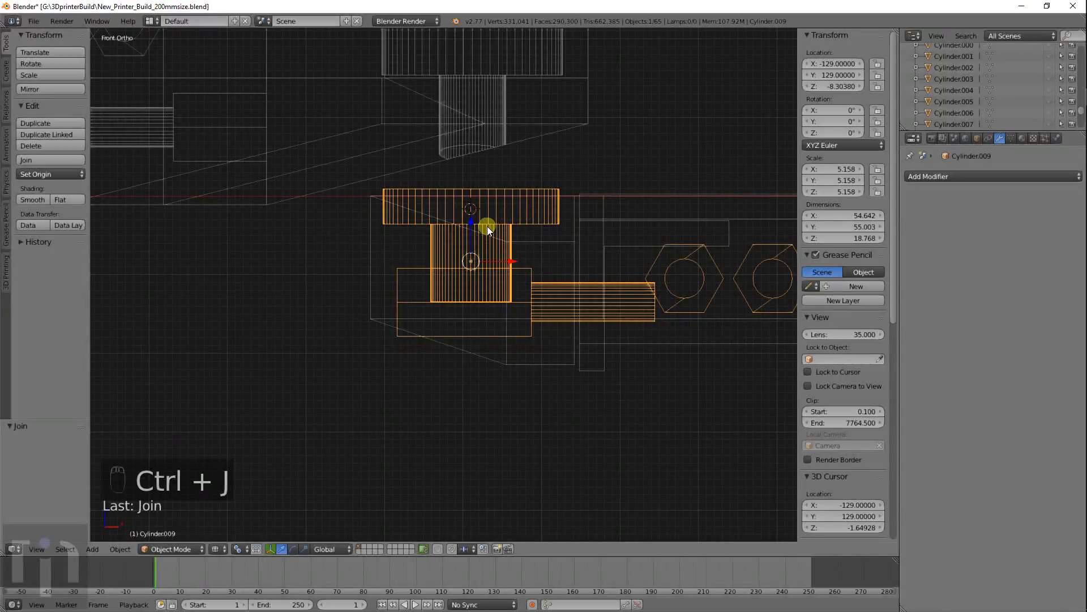
key(shift+a)
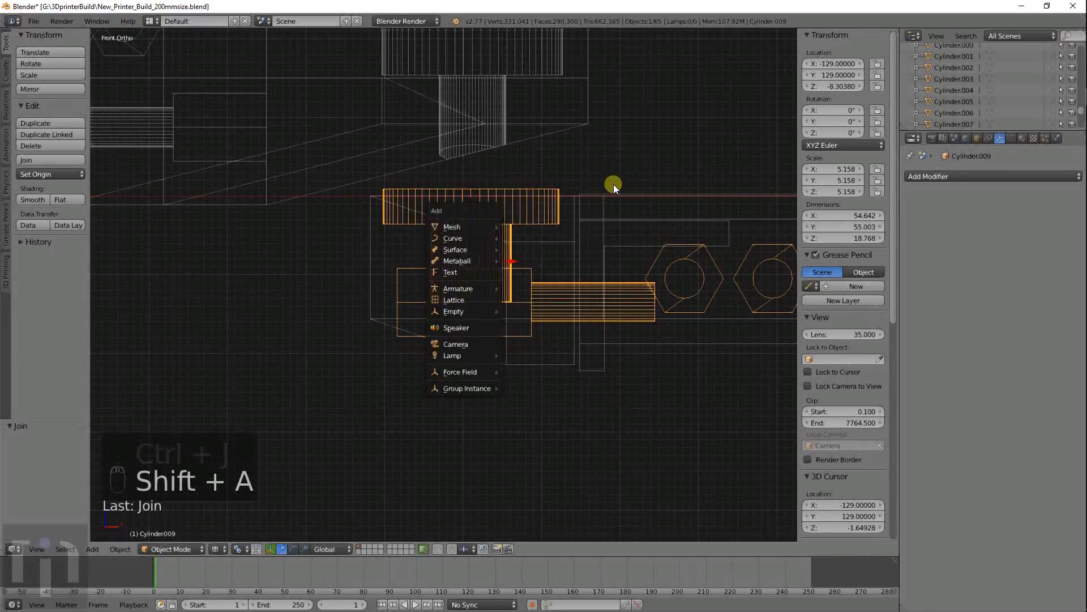
key(ctrl+z)
key(ctrl+z)
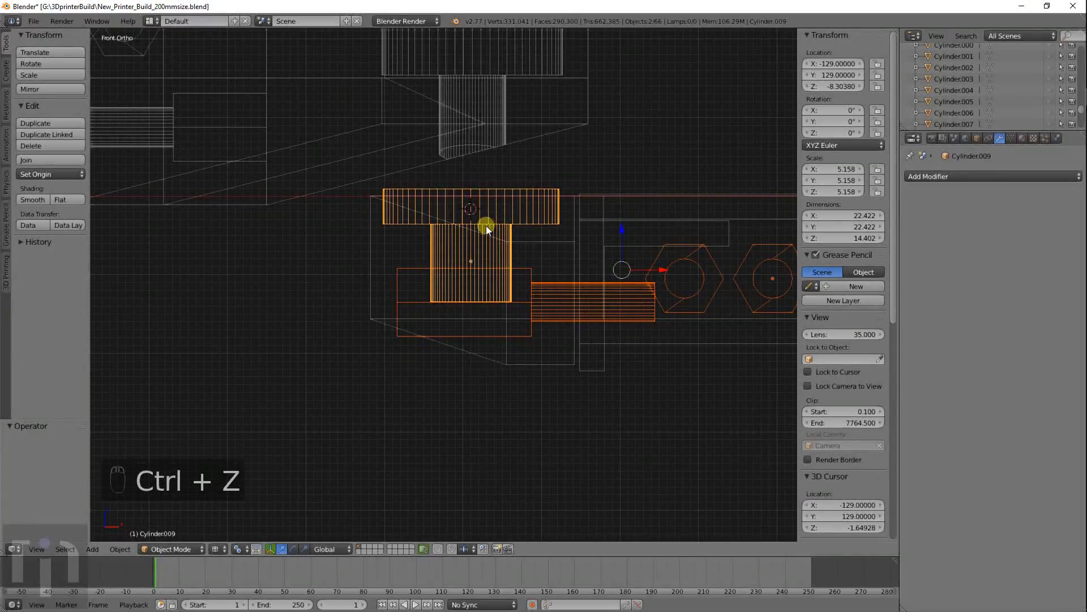
Step: Snap the 3D cursor to the vertical flanged cylinder and add a new mesh cylinder there
key(shift+s)
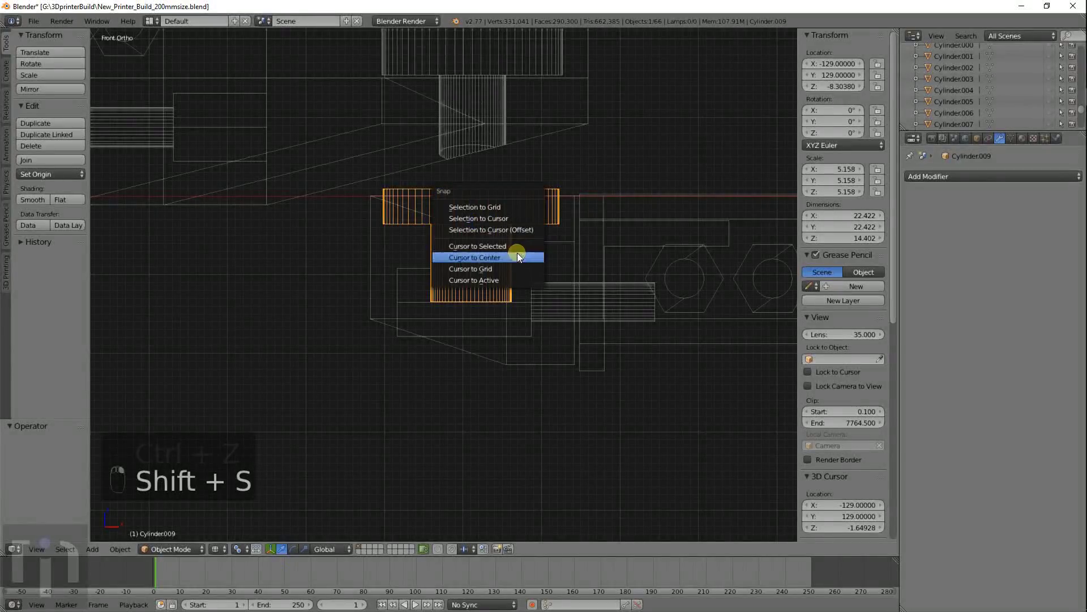
click(512, 246)
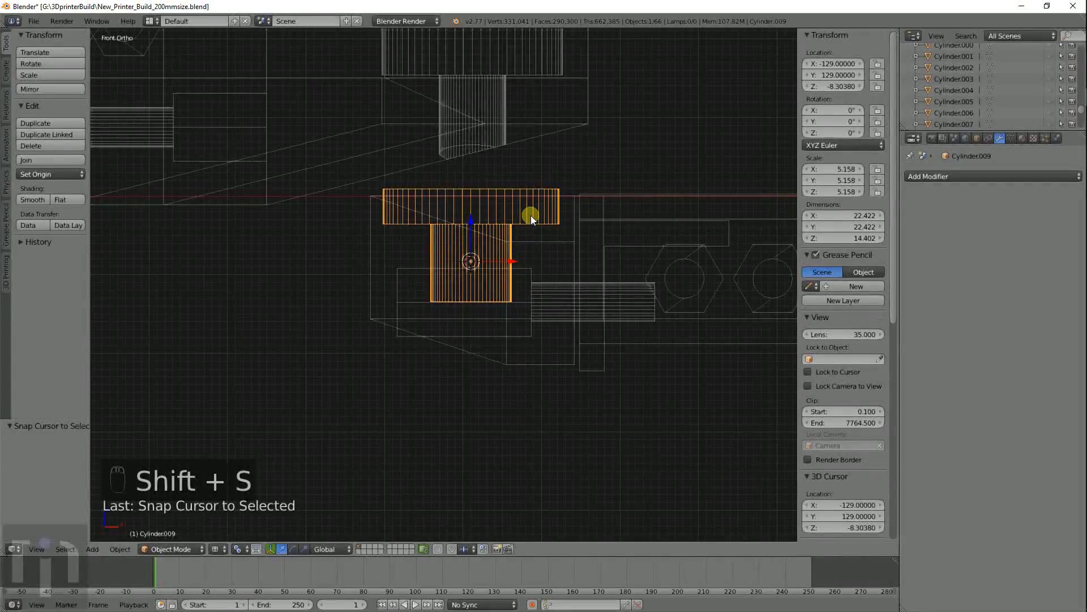
key(shift+a)
mouse_move(531, 216)
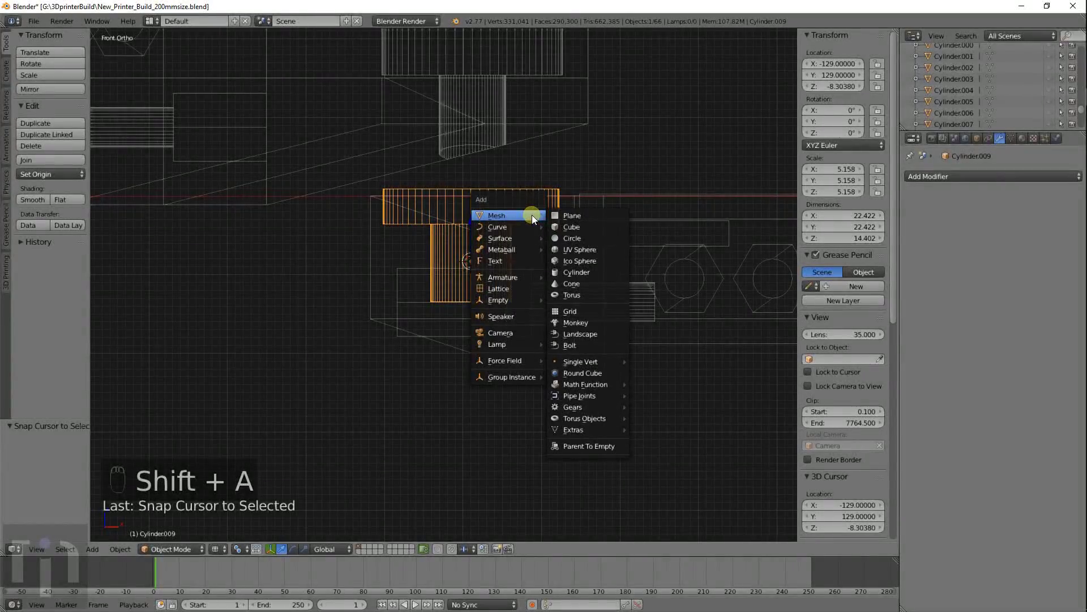
click(578, 273)
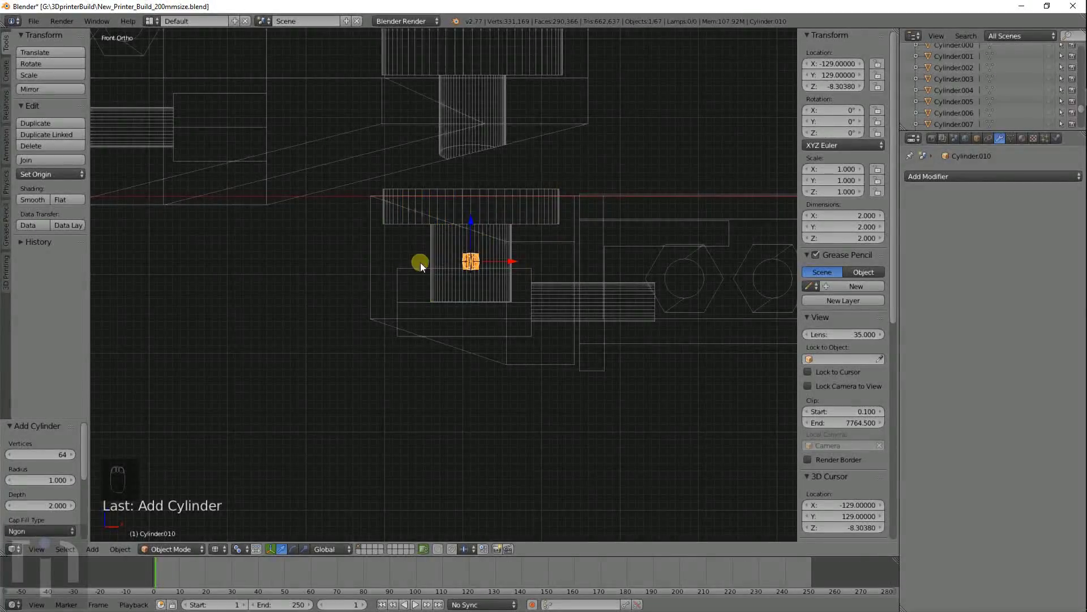
Step: Set the new cylinder's dimensions to 9 on X, 9 on Y and 30 on Z
double_click(822, 219)
text(9)
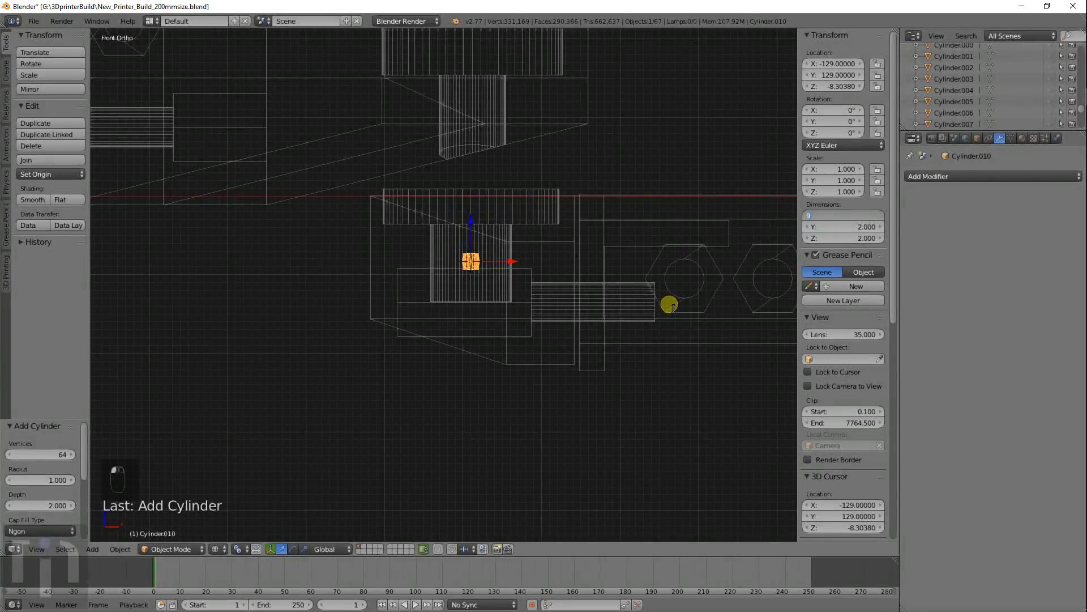
key(Tab)
text(9)
key(Tab)
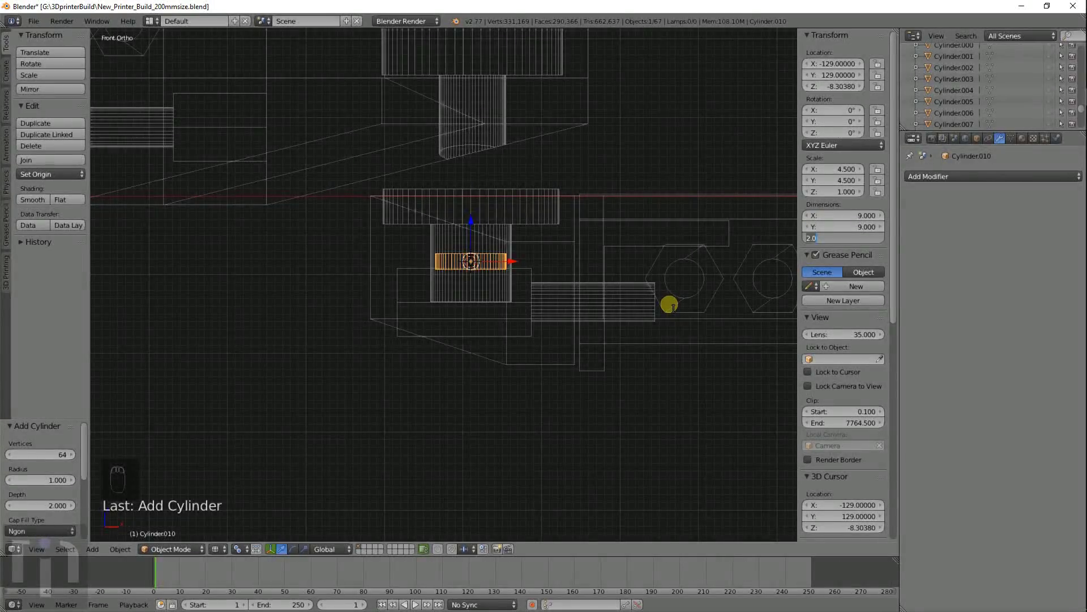
text(30)
key(Return)
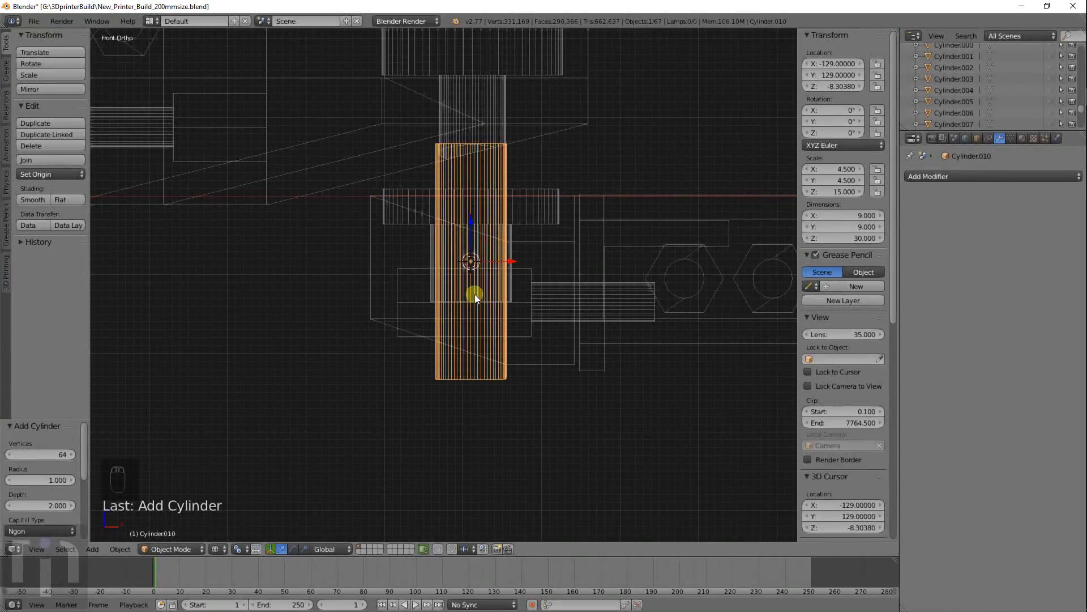
Step: Give the flanged cylinder (Cylinder.009) a Boolean modifier with the Union operation
scroll(478, 317, up, 3)
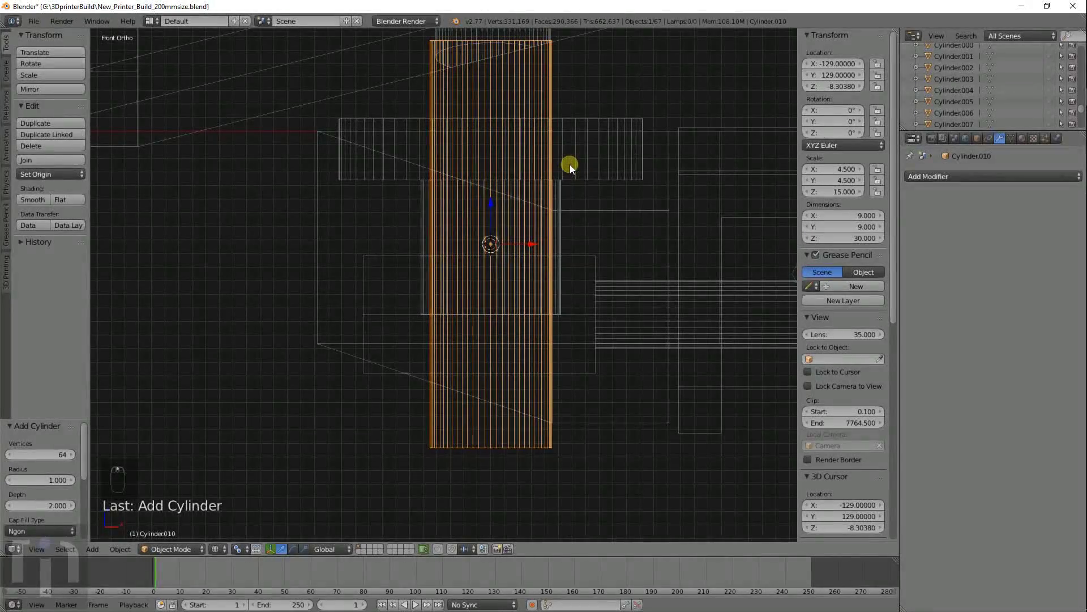
right_click(580, 146)
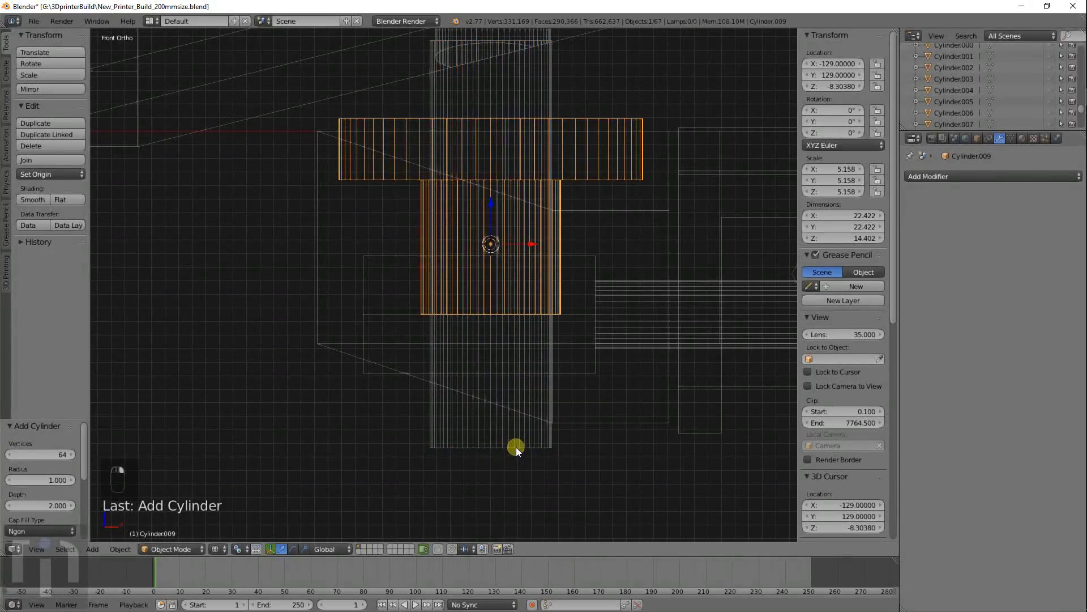
right_click(521, 428)
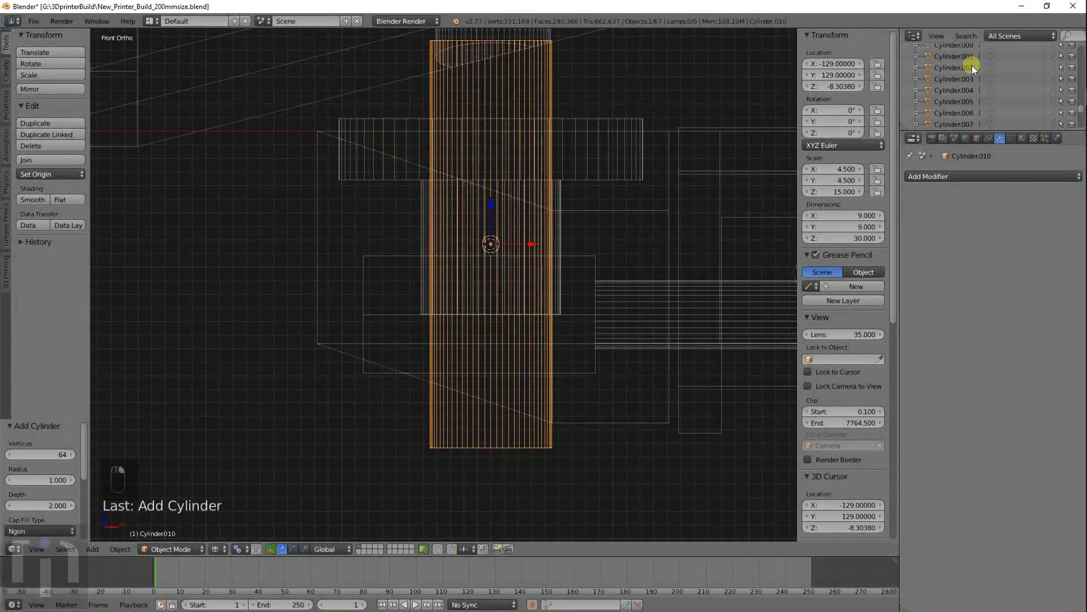
scroll(967, 62, down, 4)
right_click(632, 122)
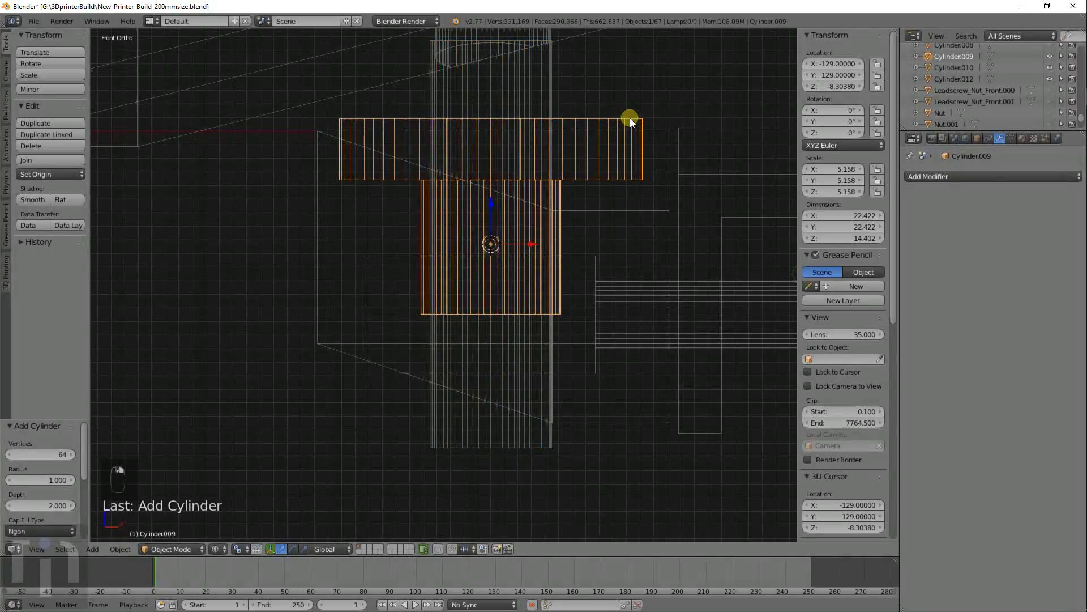
click(942, 173)
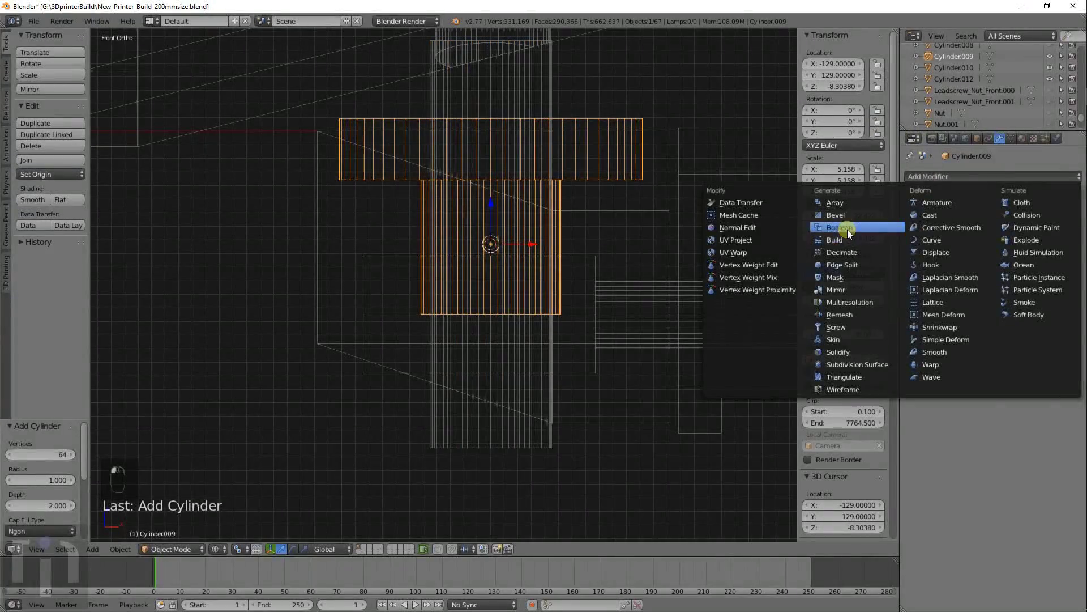
click(847, 228)
click(957, 243)
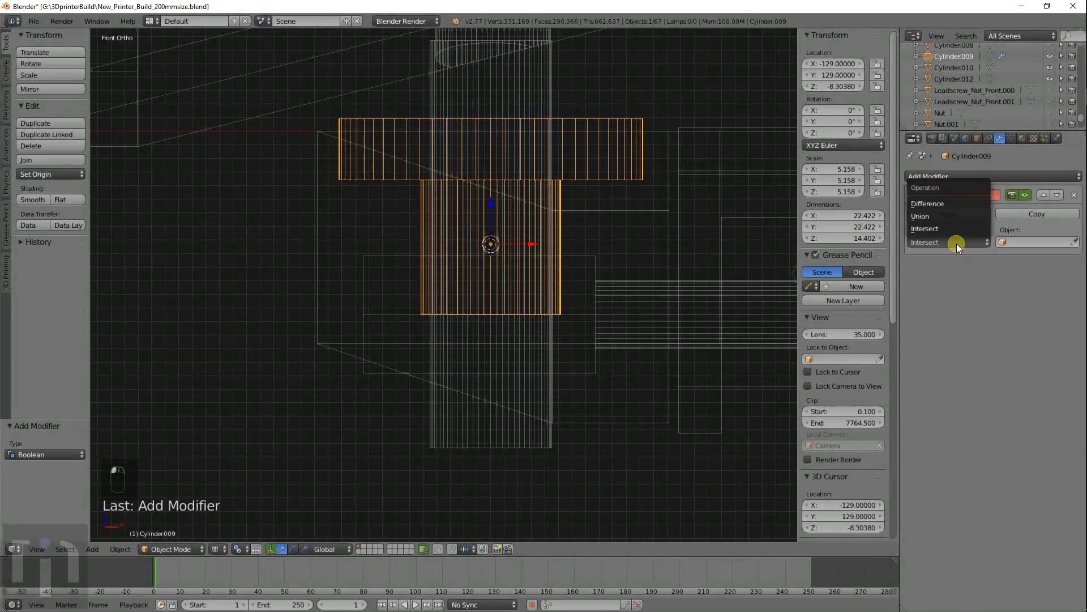
click(940, 219)
Step: Use Cylinder.010 as the union's target object and apply the Boolean modifier
click(1011, 240)
scroll(985, 316, down, 20)
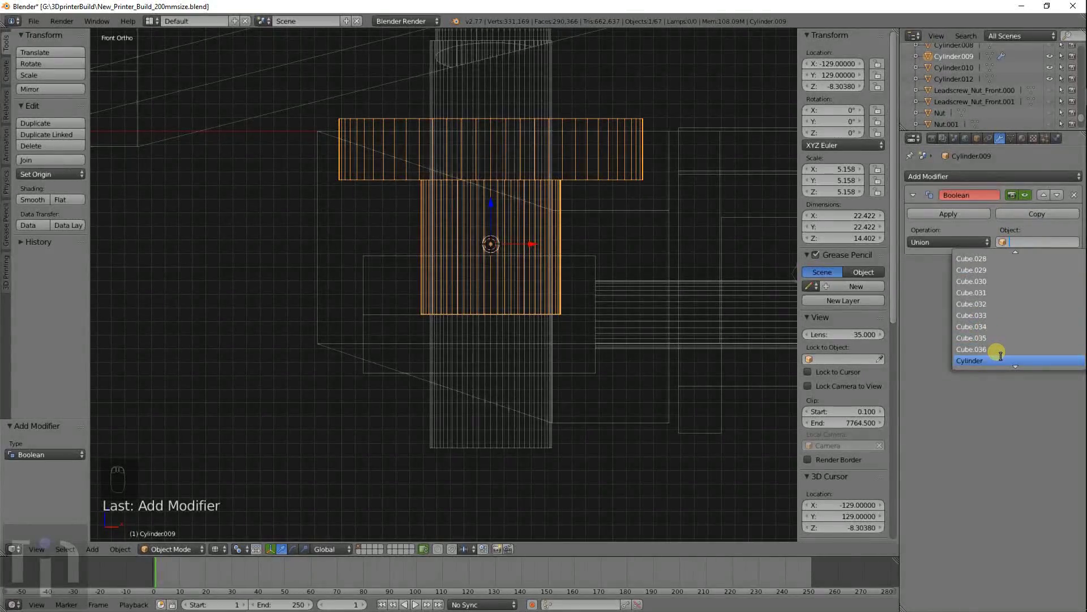
scroll(1001, 356, down, 10)
click(995, 338)
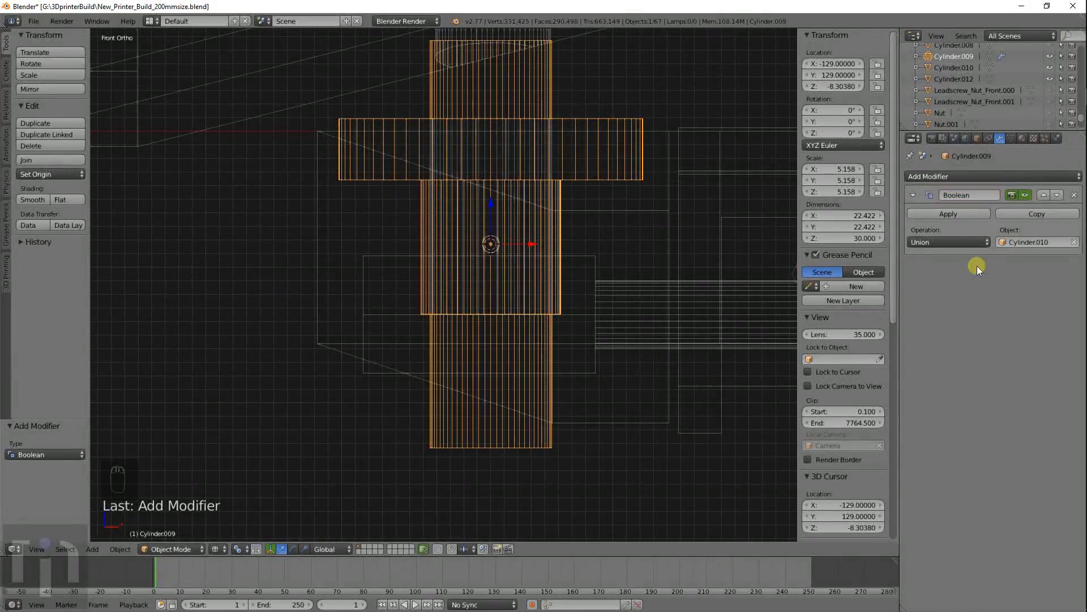
click(961, 217)
Step: Delete the leftover 9 by 30 cylinder (Cylinder.010) that was merged into the flanged cylinder
right_click(536, 87)
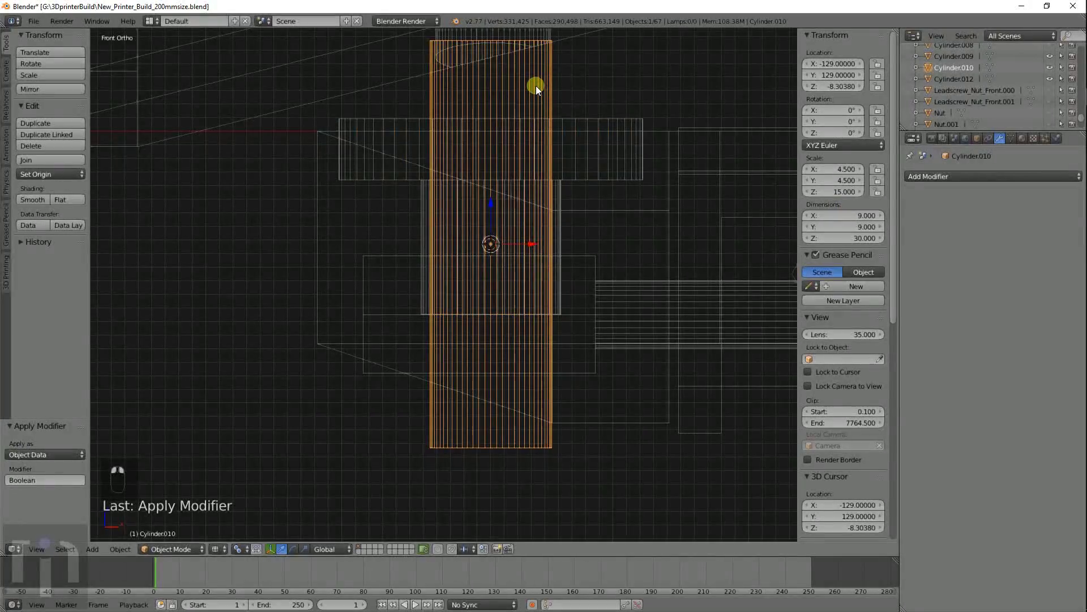
key(x)
click(536, 86)
scroll(532, 170, down, 2)
Step: Join the merged bolts into the extended flanged cylinder, keeping the cylinder as the active object
right_click(529, 215)
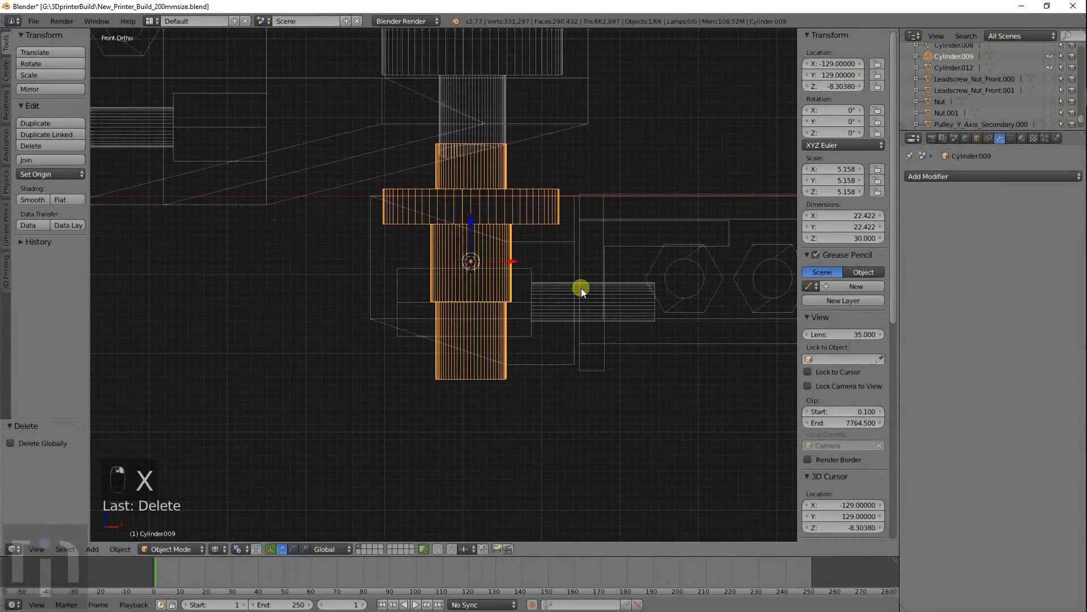
shift+right_click(581, 288)
shift+right_click(548, 208)
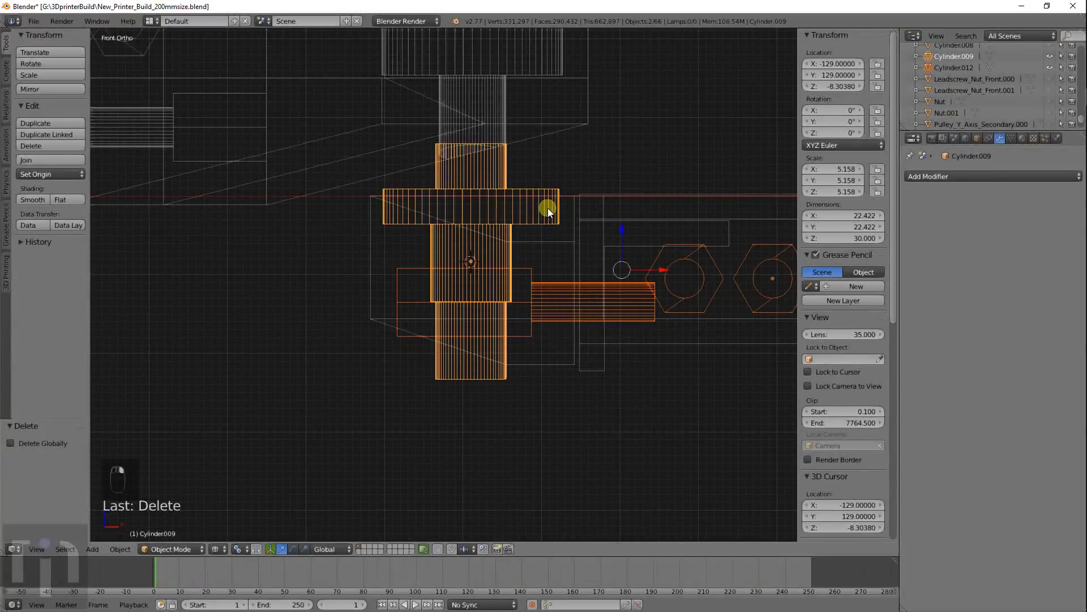
key(ctrl+j)
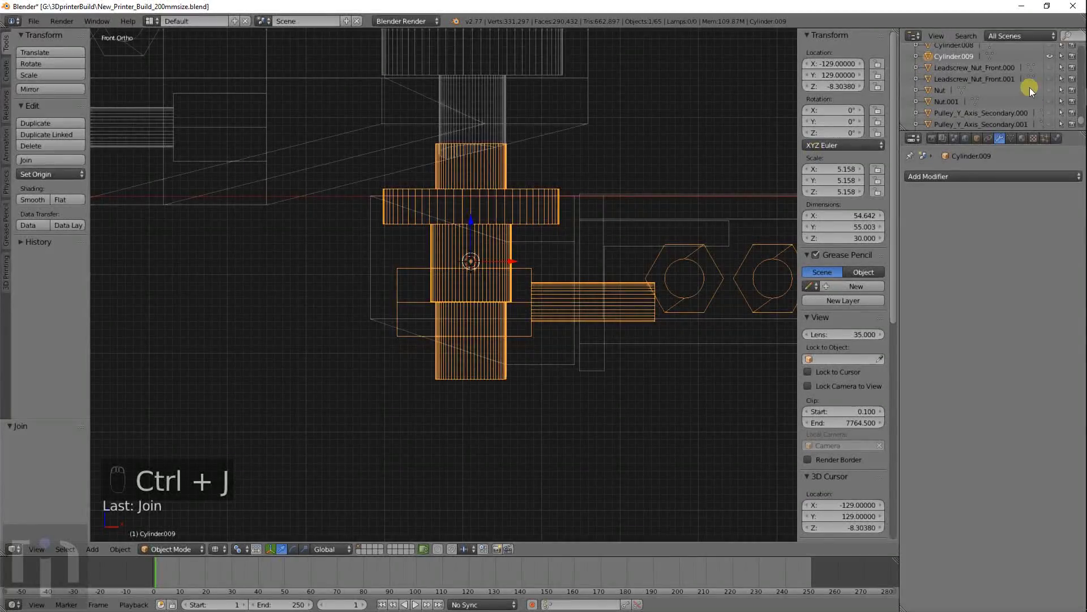
Step: Give the corner bracket (Cube.036) a Boolean modifier with the Difference operation
right_click(560, 234)
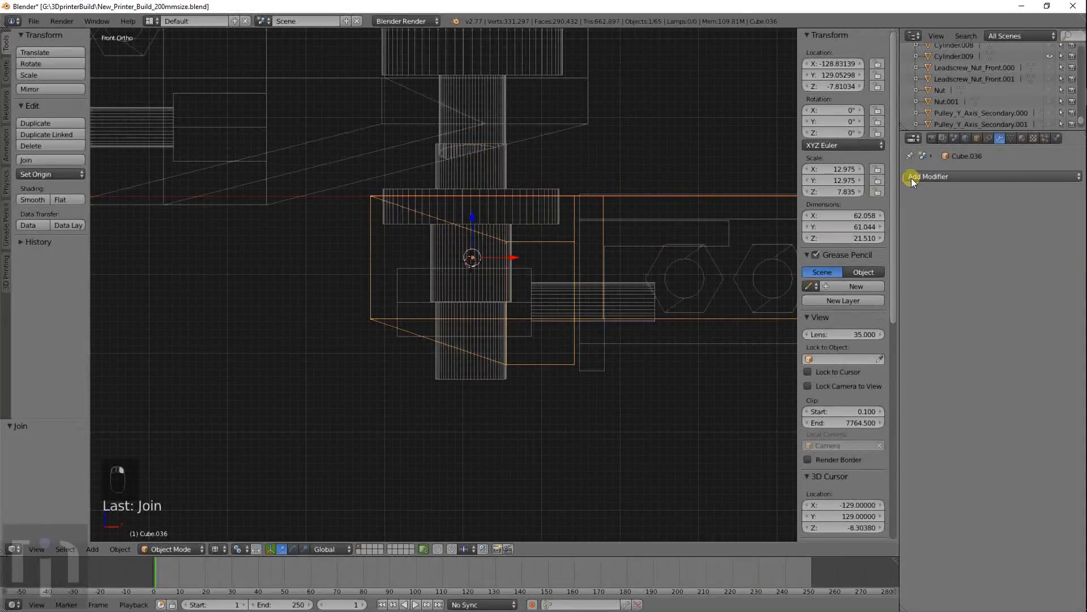
click(913, 177)
click(853, 231)
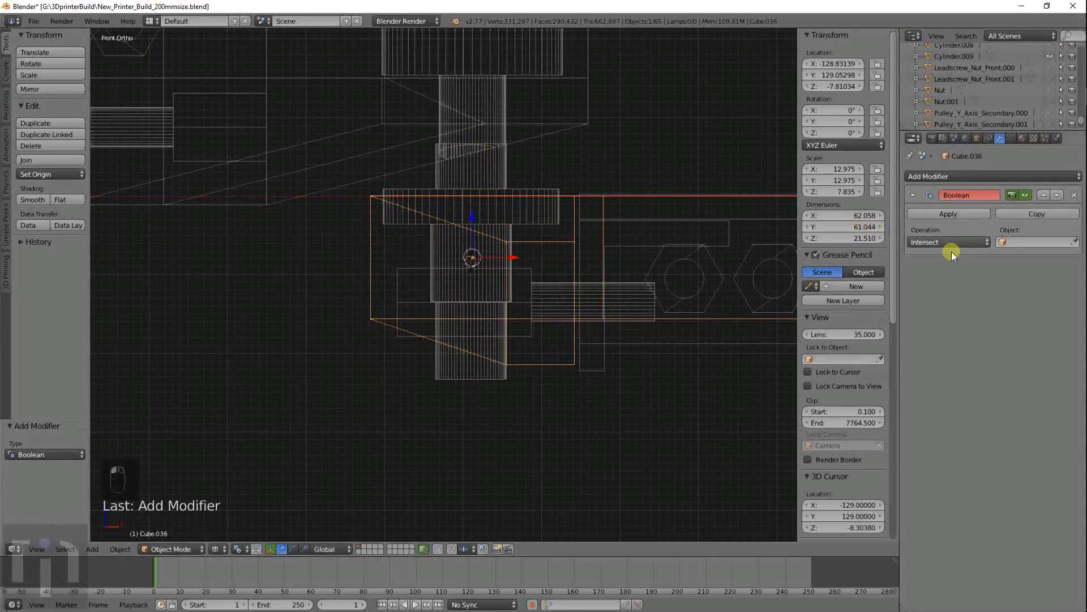
click(953, 244)
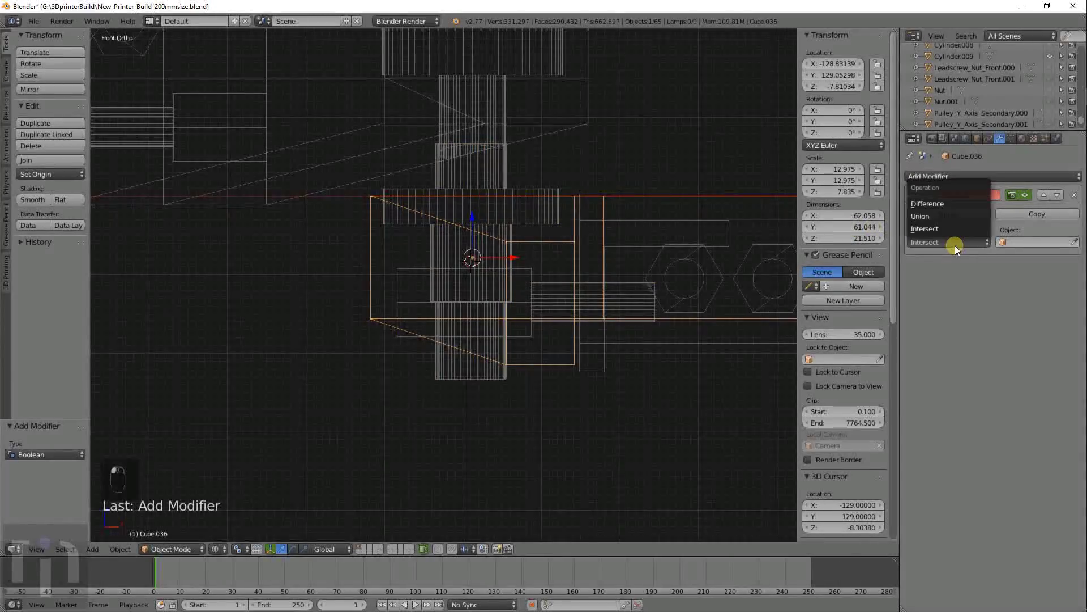
click(941, 205)
Step: Subtract the joined hardware object Cylinder.009 from the bracket and apply the Boolean modifier
click(1020, 247)
scroll(1002, 334, down, 5)
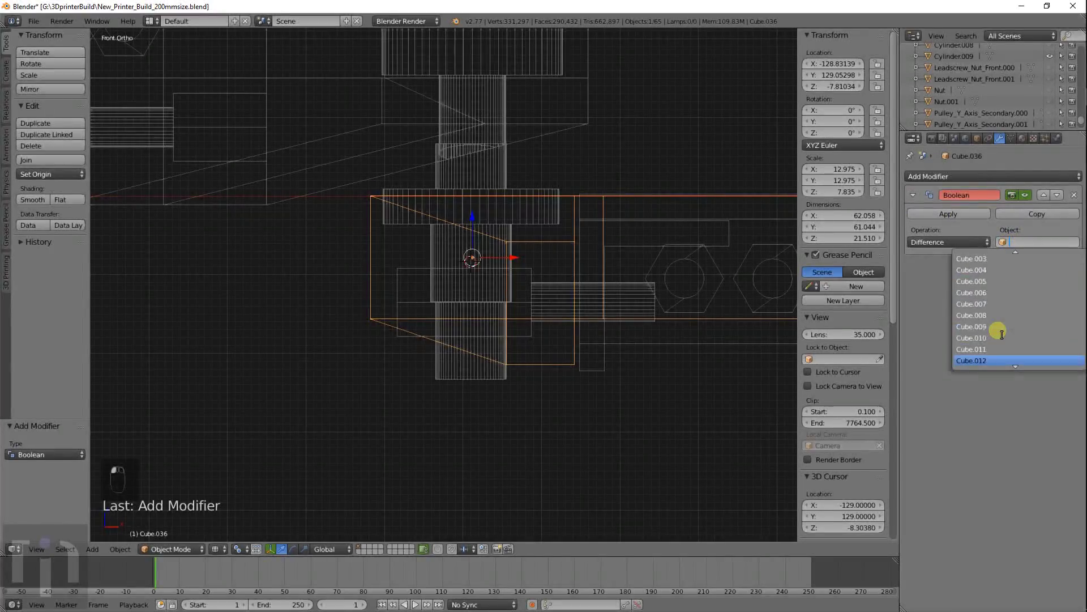
scroll(1002, 334, down, 15)
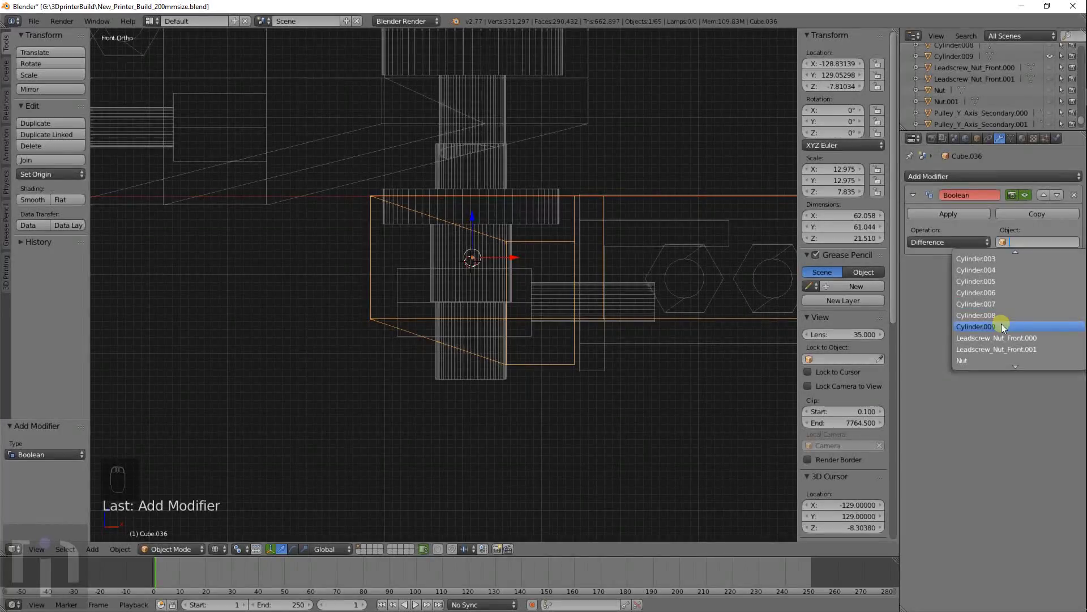
click(1001, 326)
middle_drag(612, 256, 628, 300)
click(920, 215)
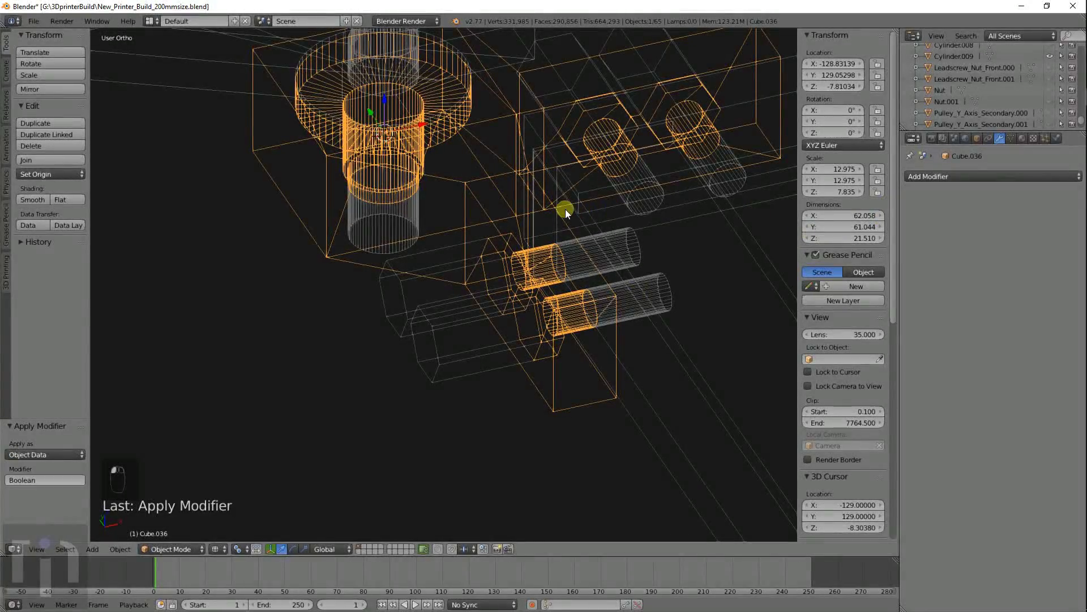
Step: Move the joined hardware object Cylinder.009 away from the bracket to inspect the cut holes in solid shading, and undo the move
key(z)
middle_drag(580, 239, 579, 211)
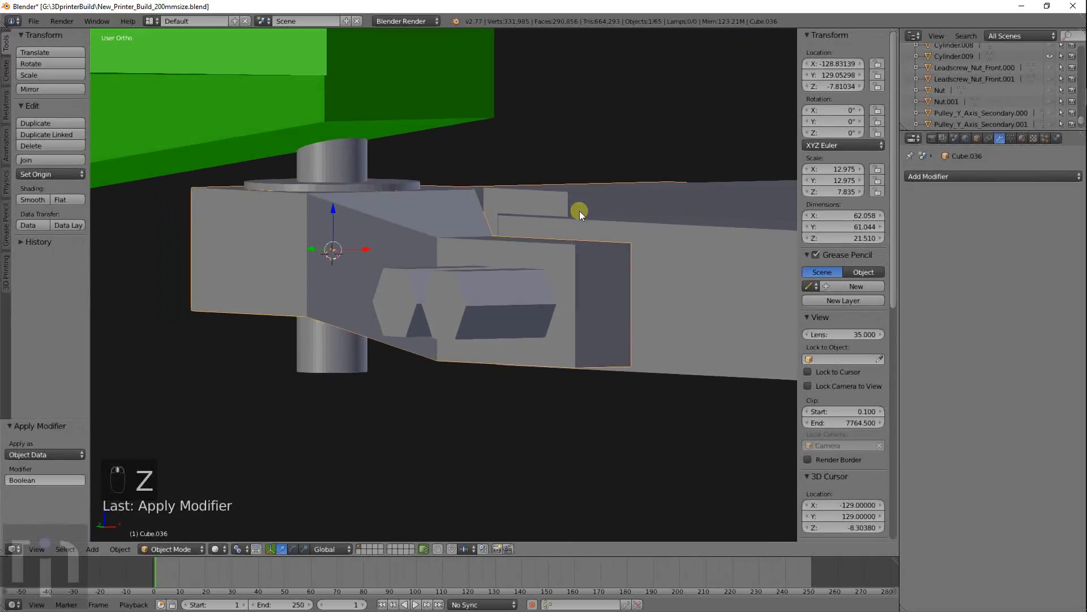
right_click(429, 284)
scroll(429, 283, down, 6)
key(g)
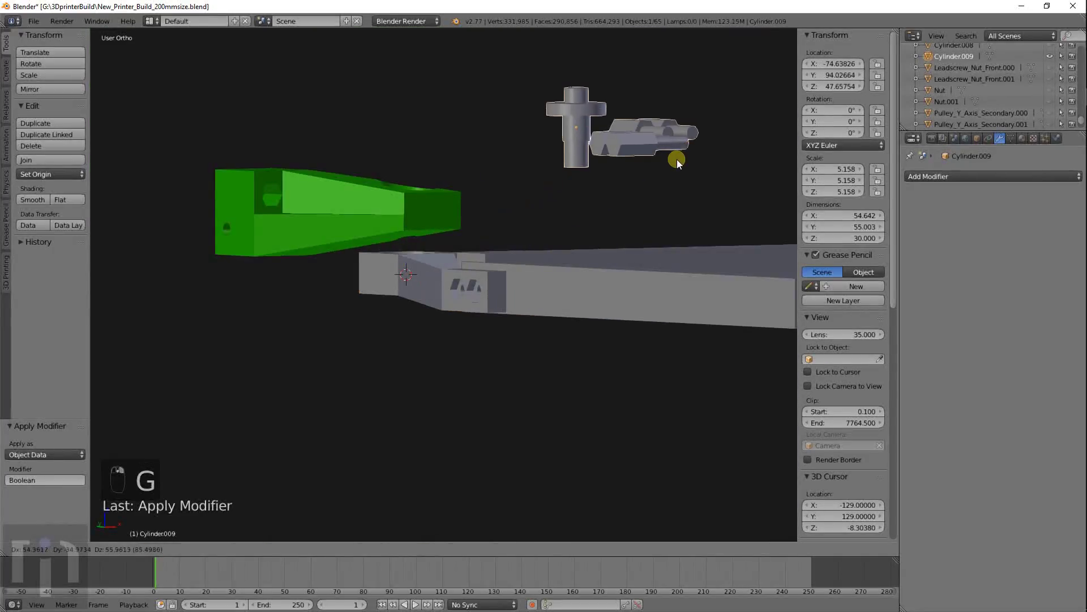
click(677, 159)
middle_drag(677, 159, 325, 323)
scroll(461, 344, up, 5)
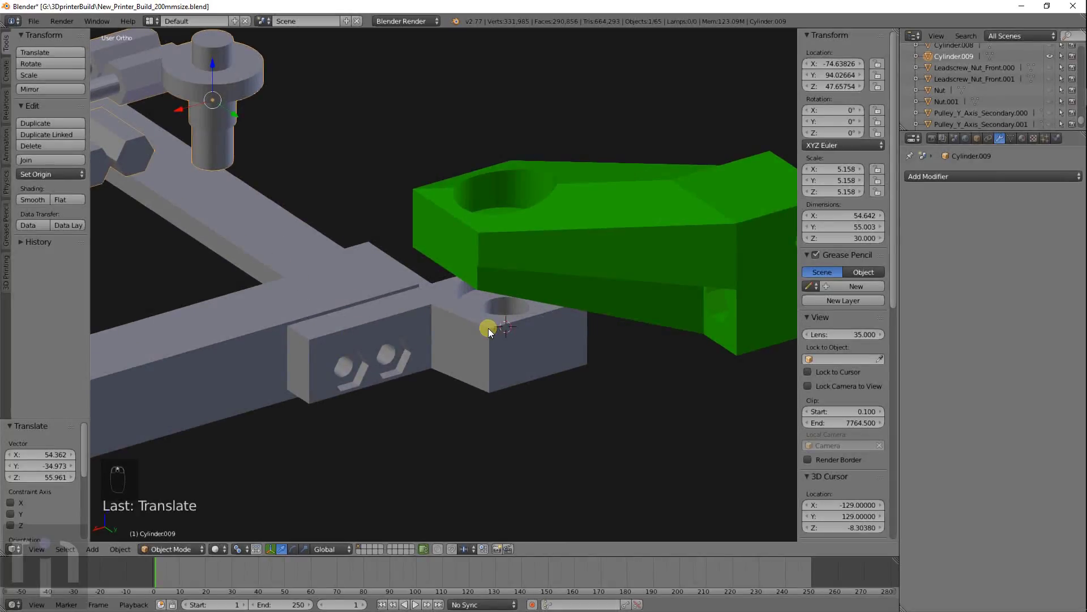
middle_drag(487, 362, 533, 384)
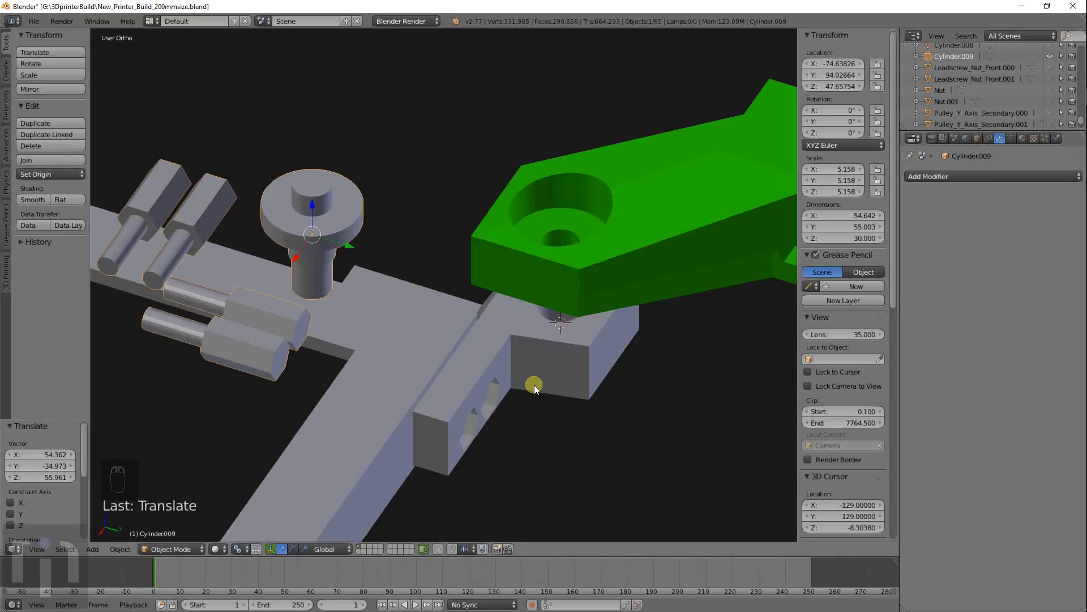
key(ctrl+z)
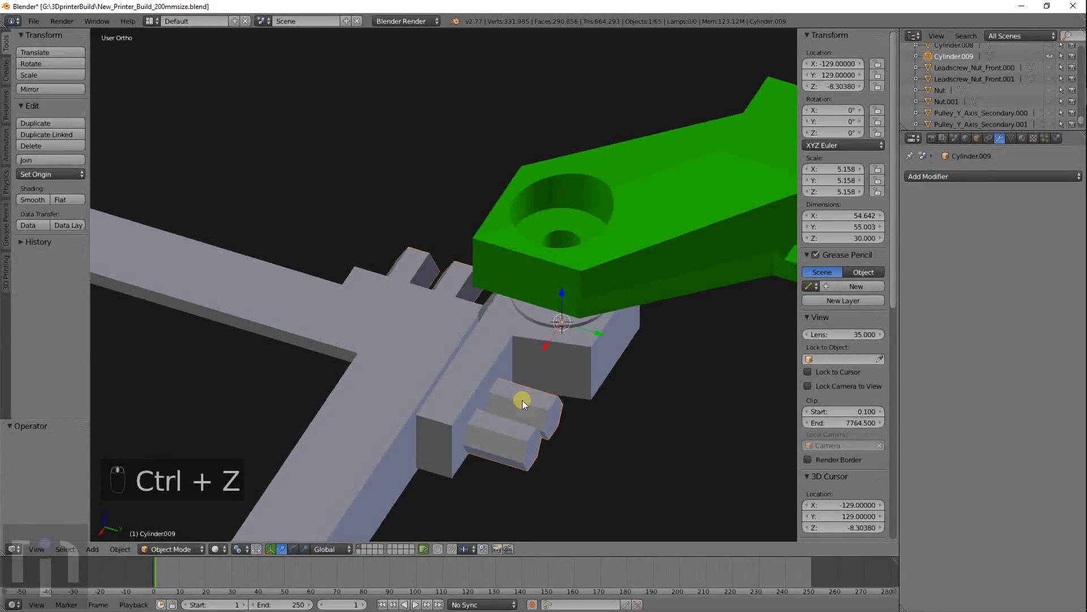
Step: Examine how the flanged cylinder sits in the bracket's upper face, from an angle and from the front
middle_drag(523, 400, 389, 243)
scroll(588, 286, up, 5)
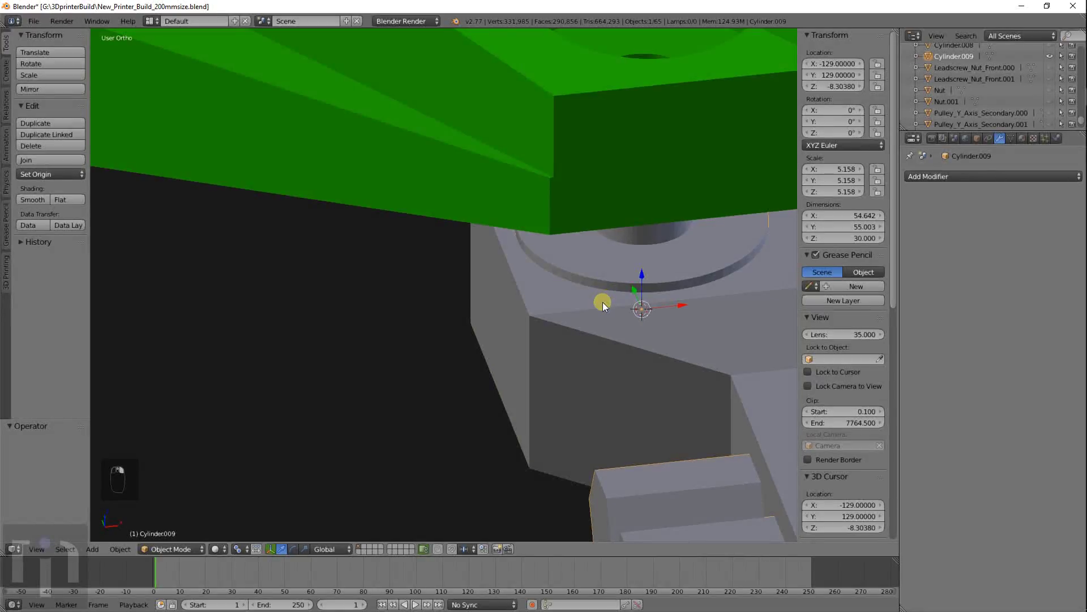
right_click(602, 301)
scroll(603, 302, down, 3)
key(KP_1)
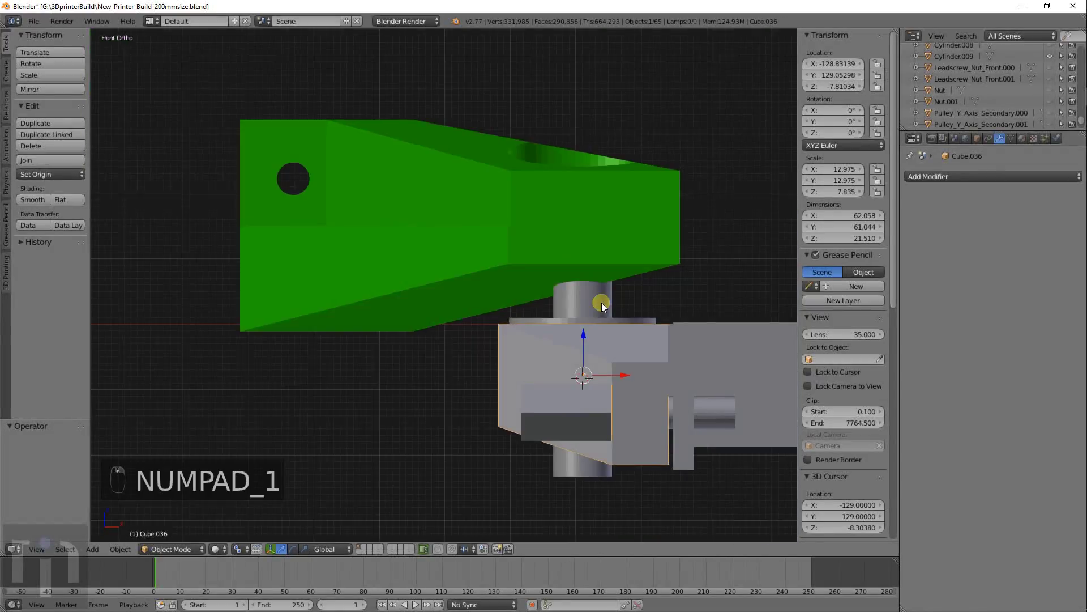
shift+middle_drag(604, 380, 588, 317)
right_click(556, 299)
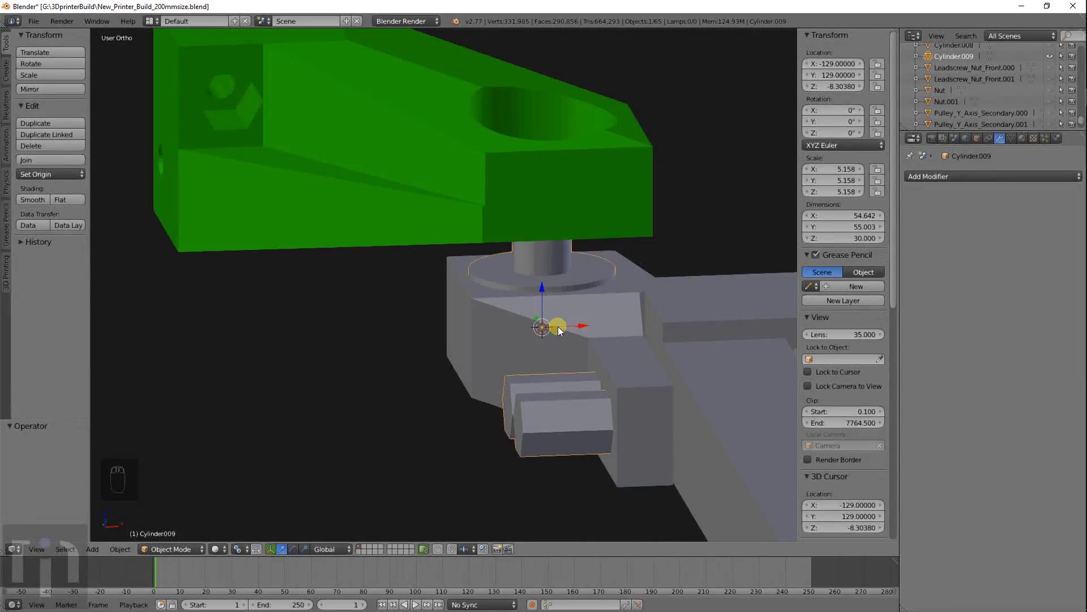
key(KP_1)
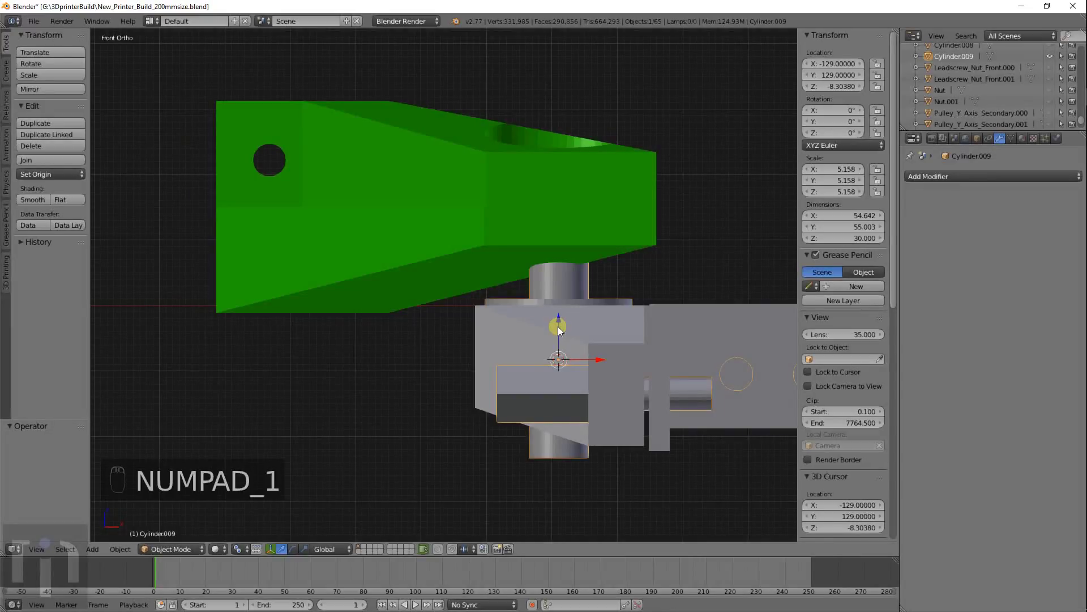
Step: Reveal all hidden objects, show the scene in wireframe, and select the leadscrew nut Leadscrew_Nut_Front.001 in the bracket
key(alt+h)
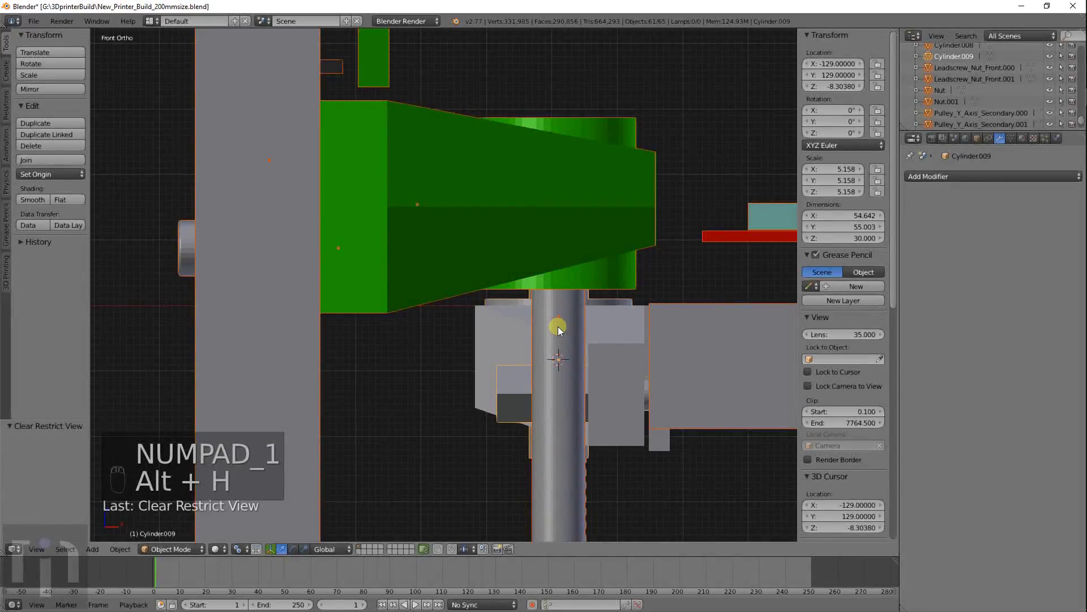
key(z)
right_click(510, 310)
right_click(512, 310)
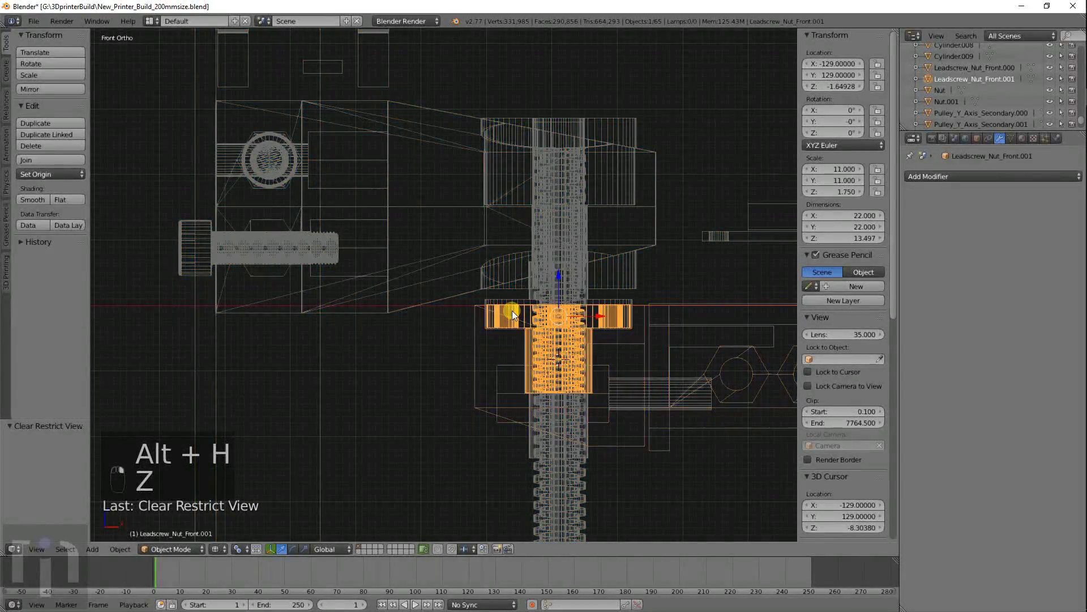
Step: Add a mesh cylinder at the 3D cursor and move it 8 along Y onto the nut flange's screw hole
key(KP_7)
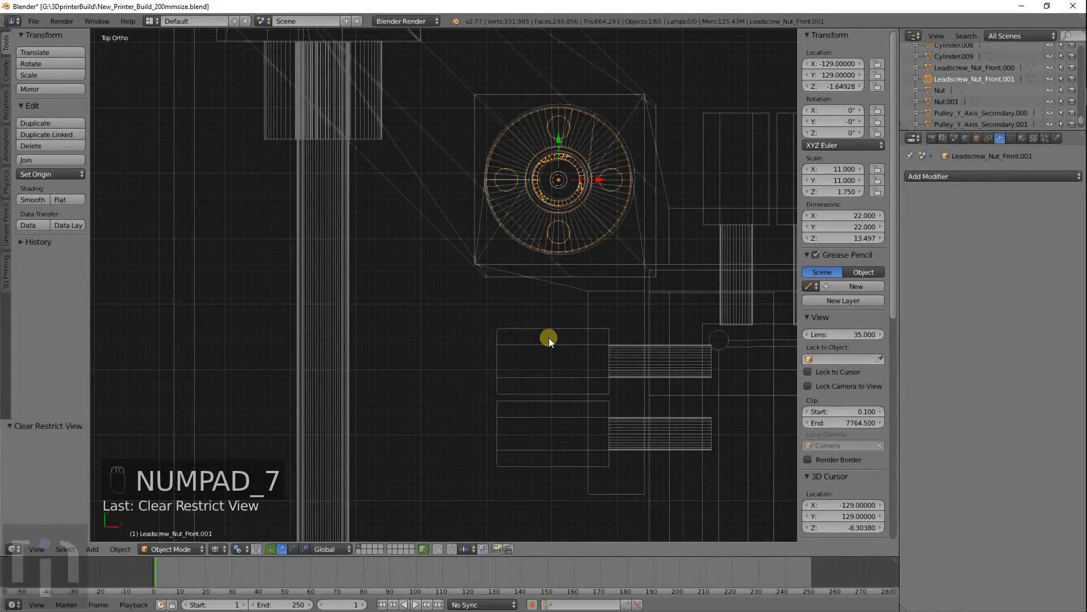
shift+middle_drag(615, 168, 572, 277)
scroll(572, 278, up, 3)
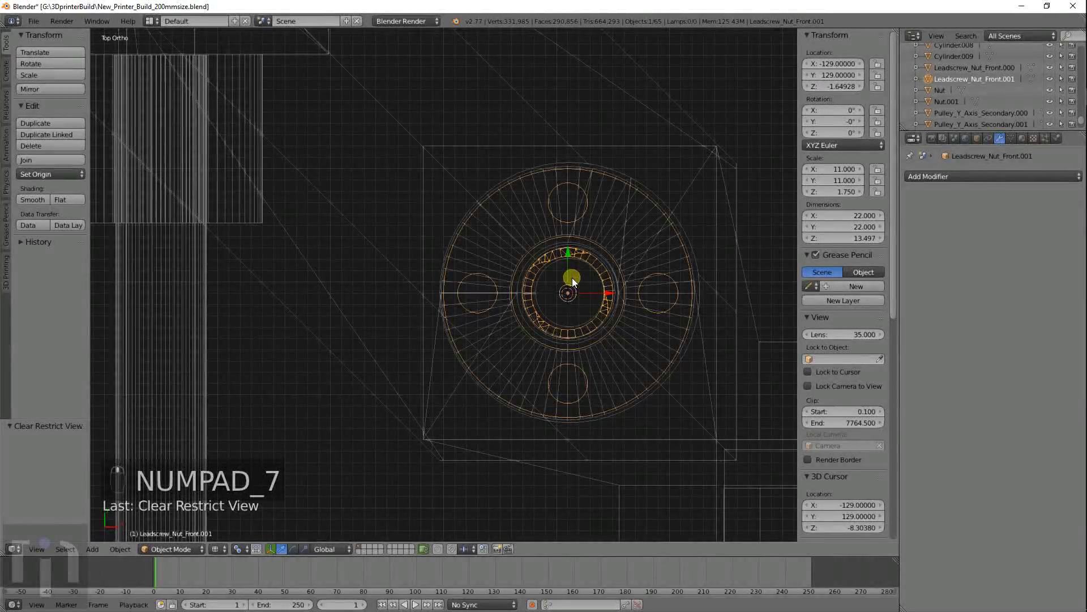
scroll(529, 280, up, 1)
scroll(485, 286, up, 2)
scroll(493, 171, up, 3)
scroll(493, 171, down, 4)
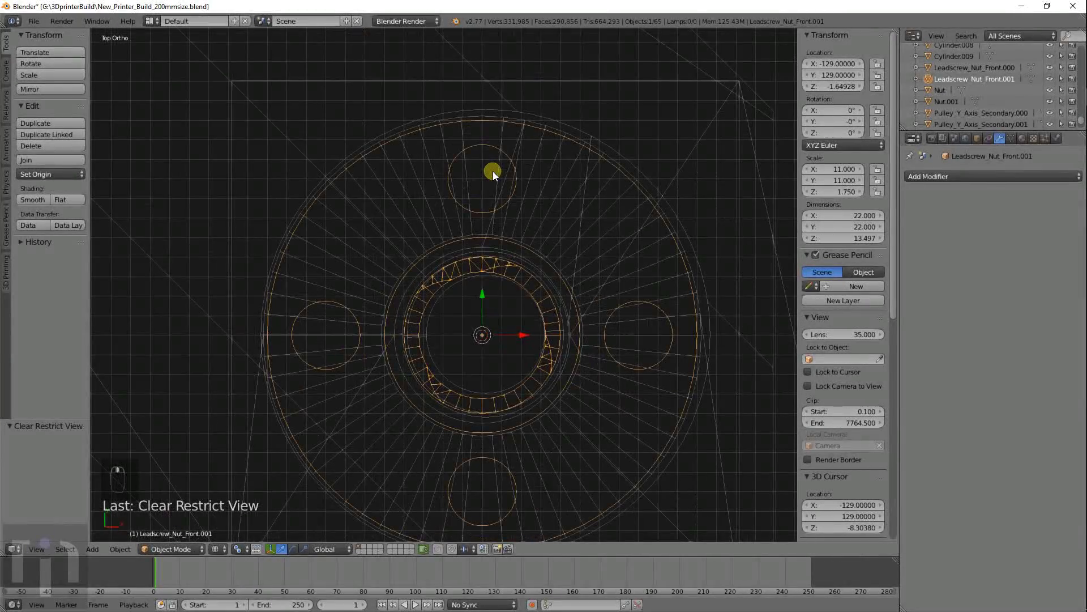
key(shift+a)
mouse_move(493, 171)
key(shift+a)
mouse_move(548, 175)
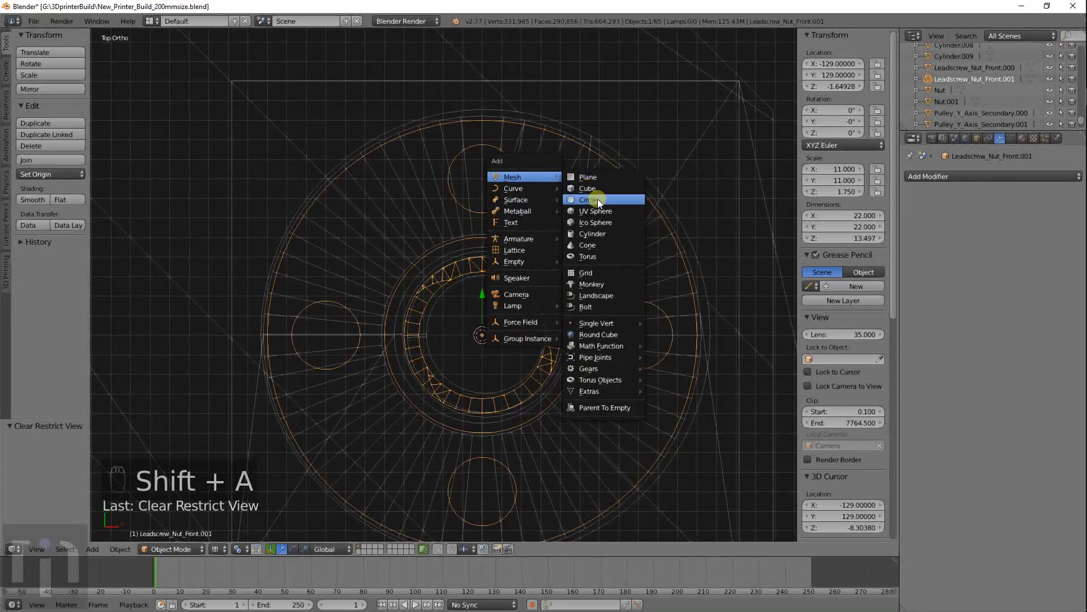
click(602, 231)
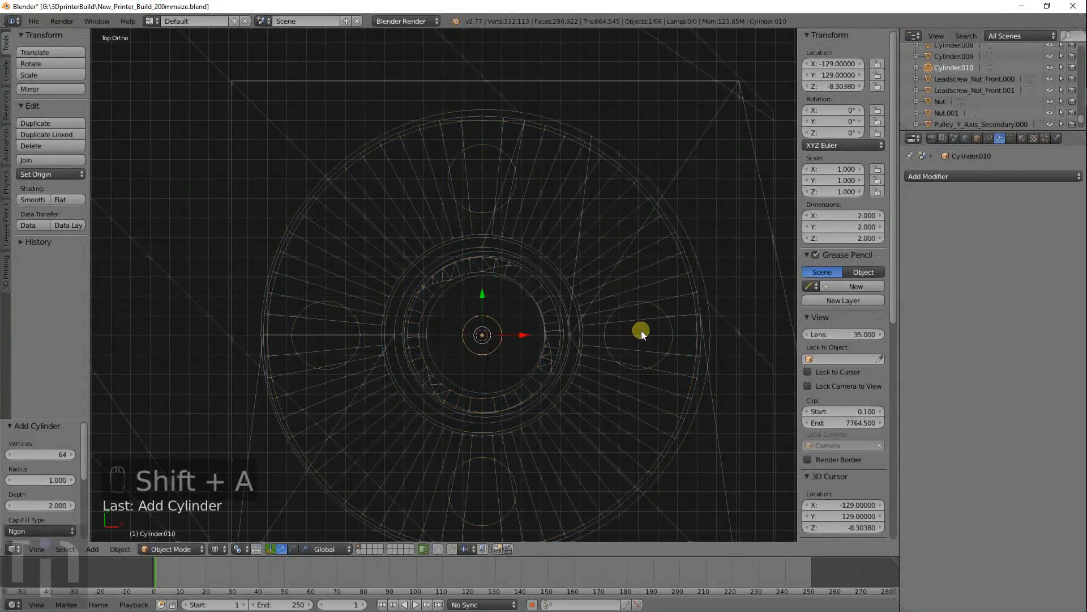
text(gy8)
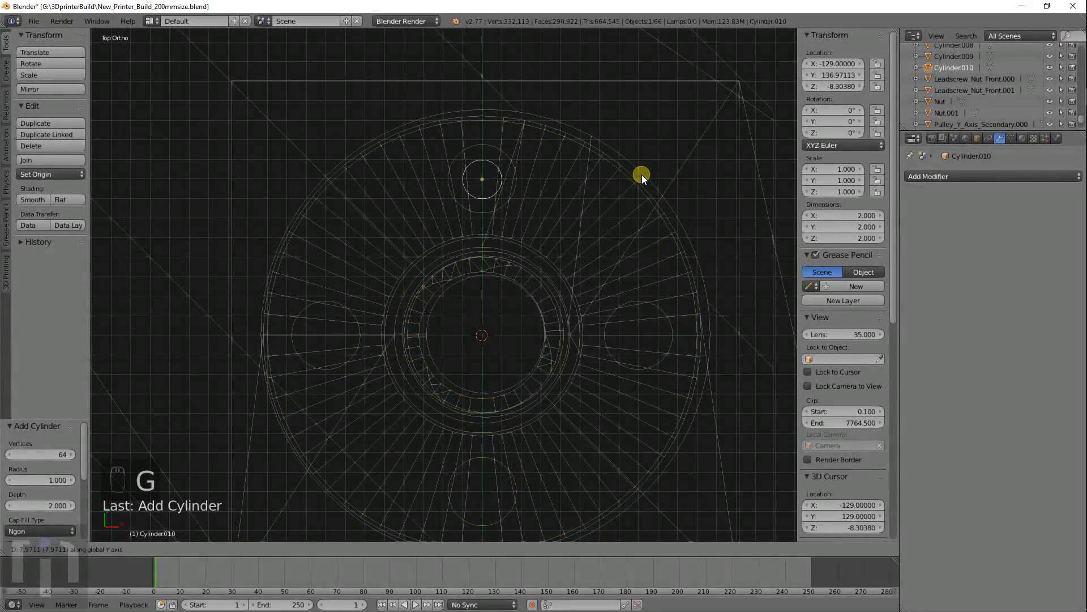
key(Return)
Step: Set the new cylinder's dimensions to 3.15 in X, 3.15 in Y and 30 in Z
click(839, 220)
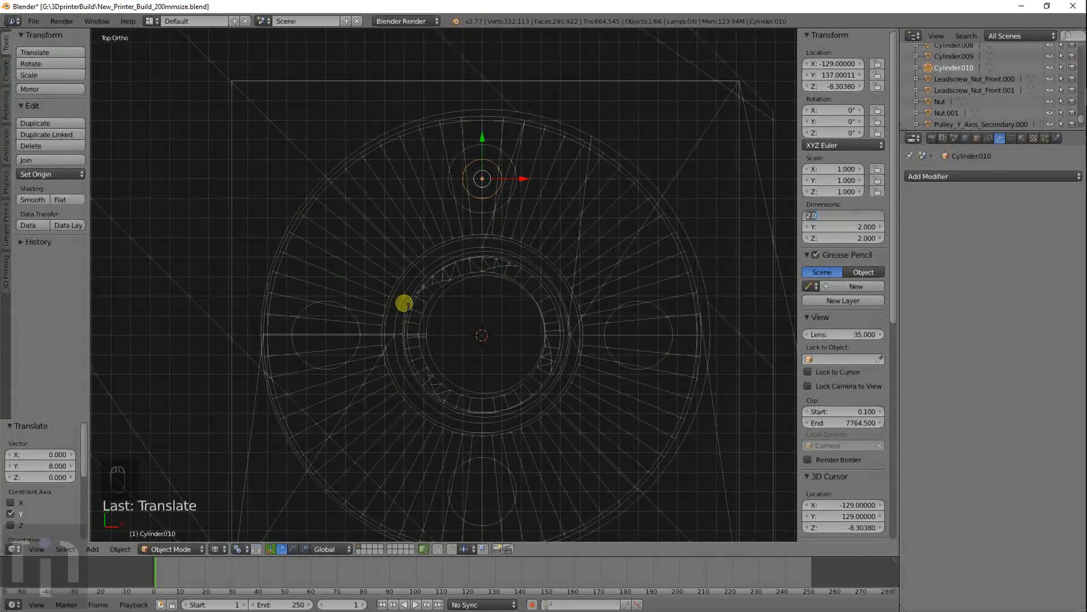
text(3.15)
key(Tab)
text(3.15)
key(Tab)
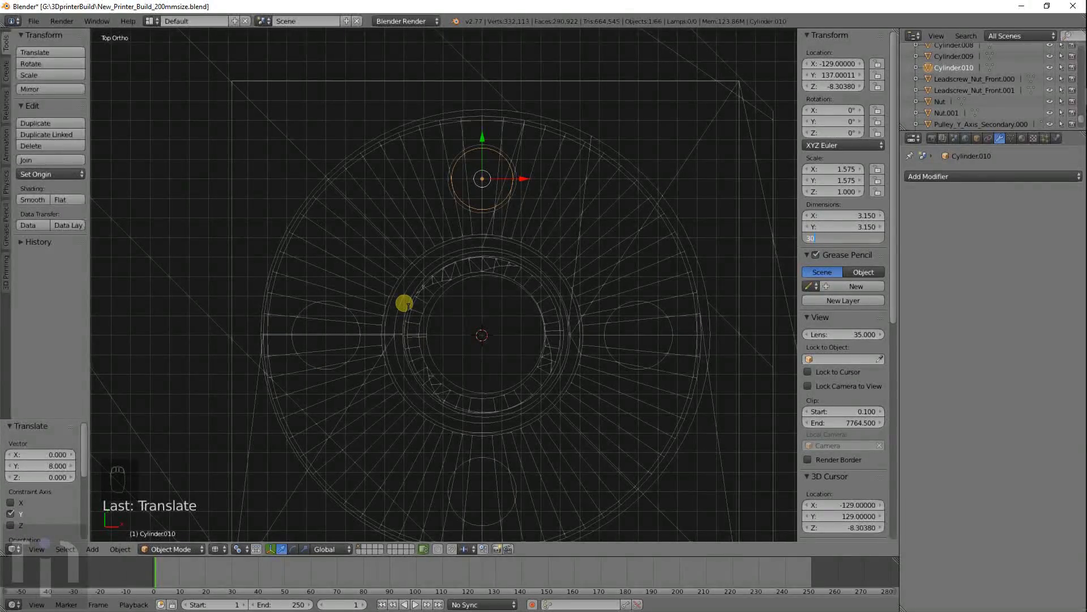
text(30)
key(Return)
Step: Set the 3.15 by 30 cylinder's origin to the 3D cursor at the leadscrew nut's centre
scroll(403, 303, down, 4)
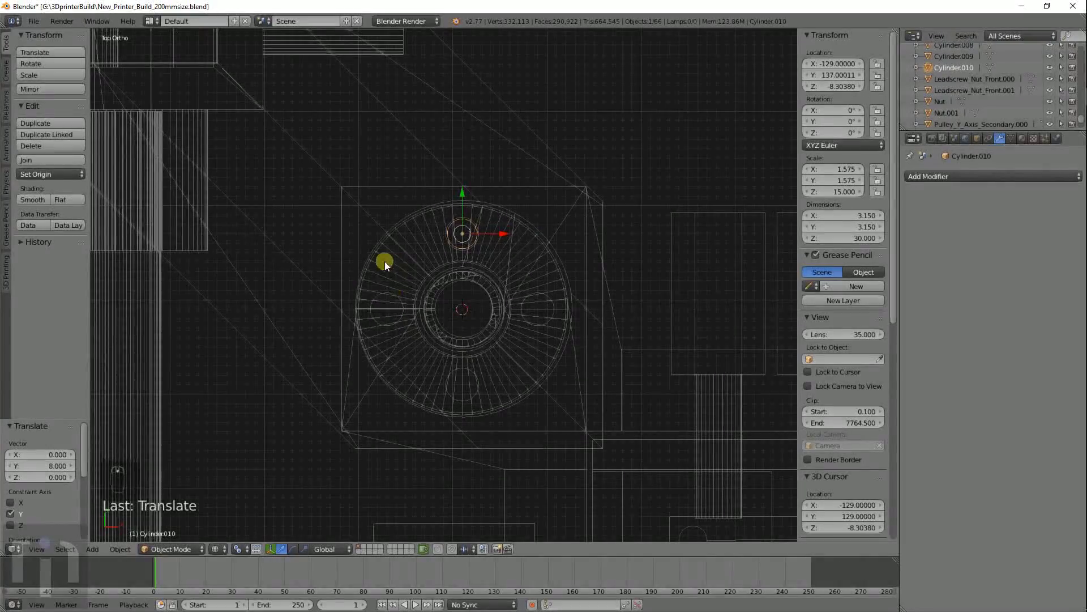
key(KP_1)
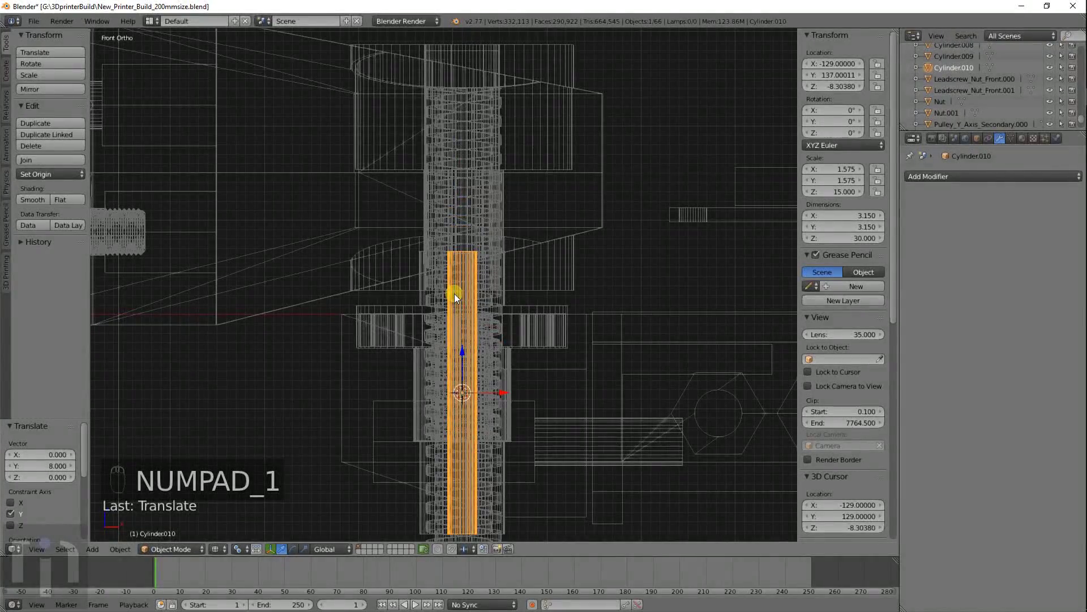
shift+middle_drag(474, 334, 475, 233)
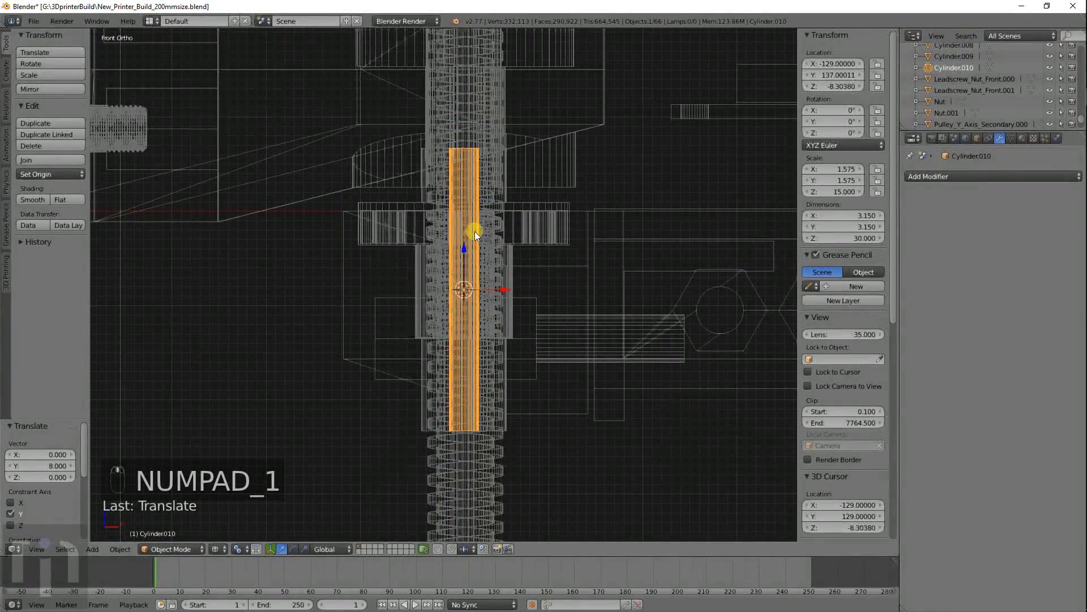
key(KP_7)
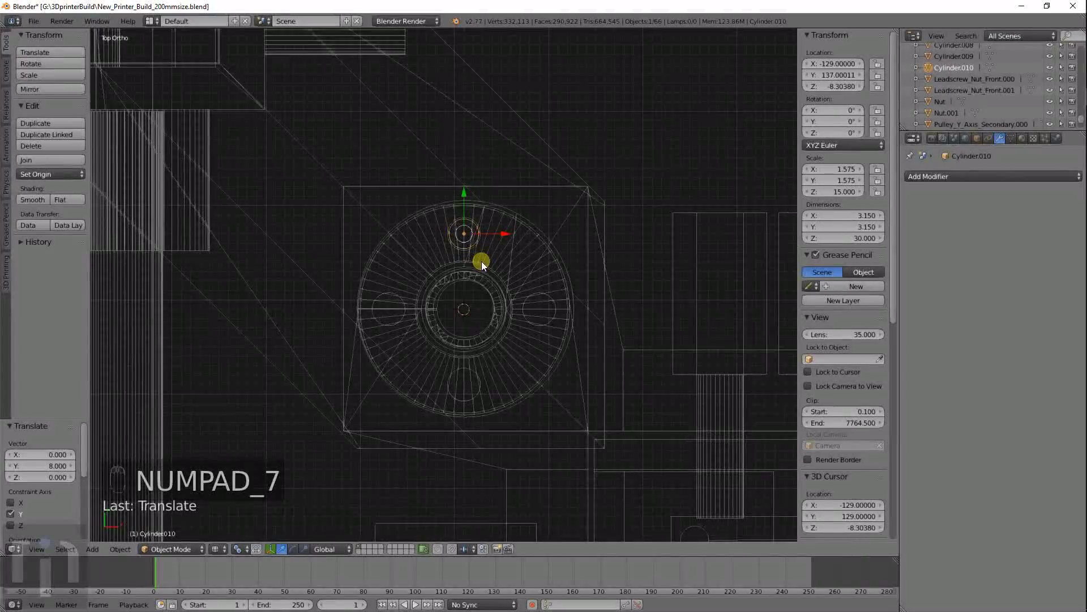
scroll(501, 242, up, 4)
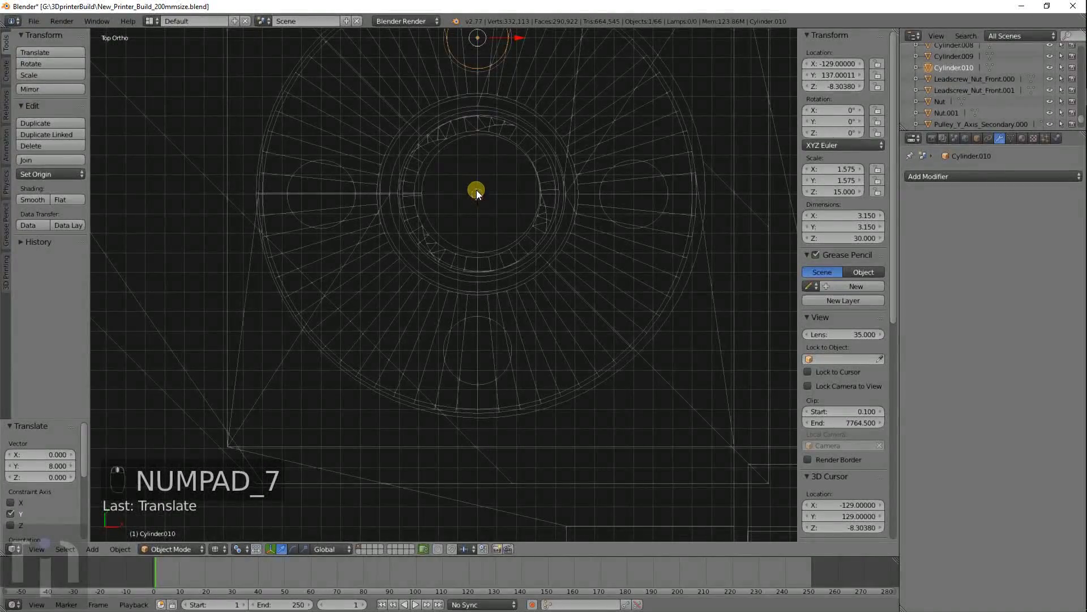
shift+scroll(590, 214, up, 4)
key(space)
text(Set Origi)
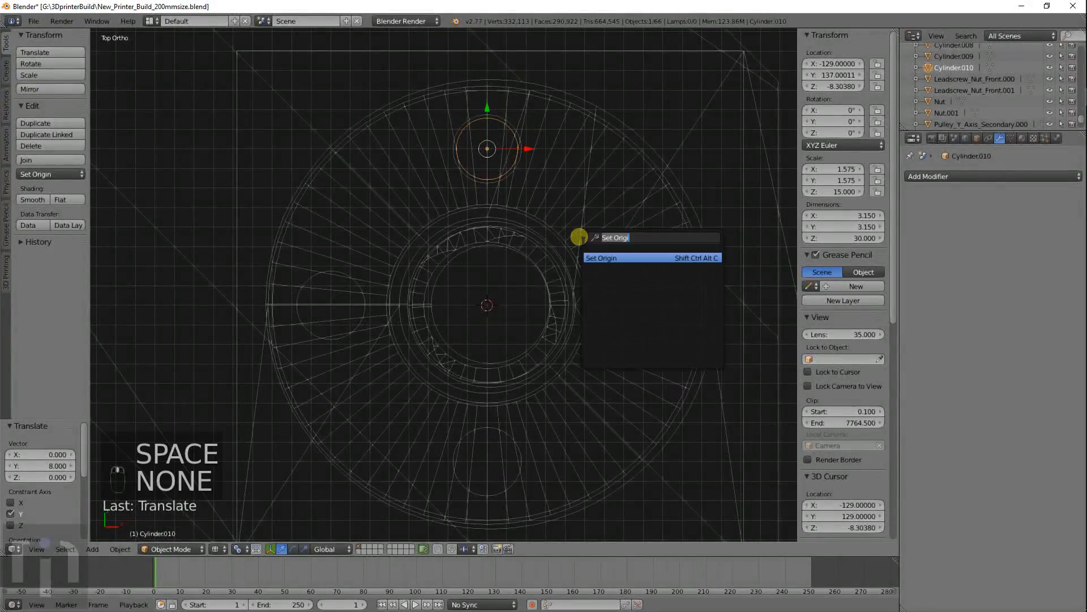
click(592, 258)
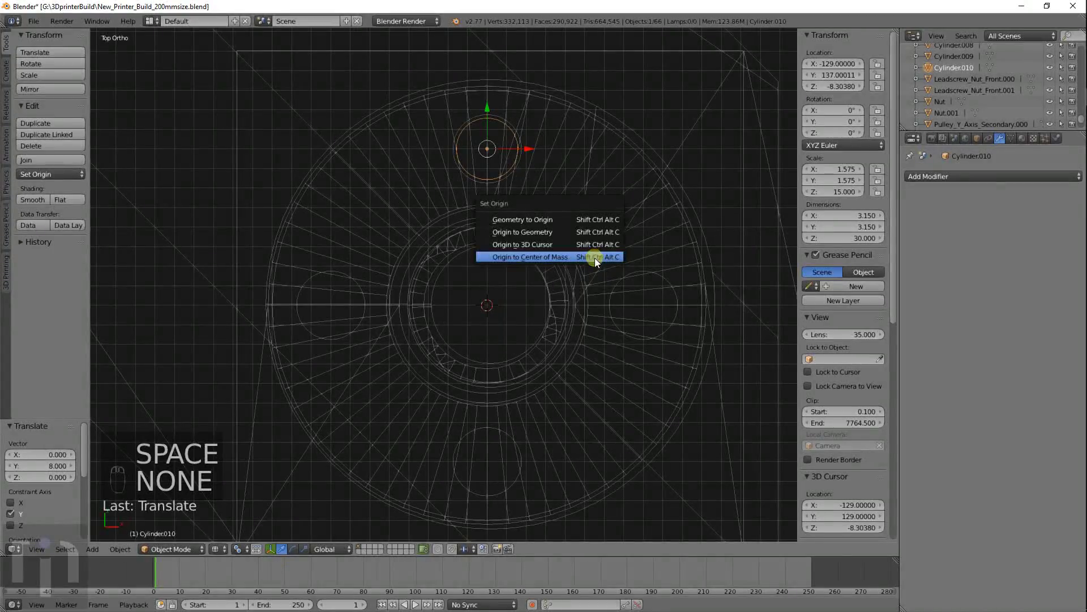
click(551, 256)
Step: Duplicate the screw-hole cylinder three times, rotating each copy 90° about the nut's centre to match the other flange holes
key(shift+d)
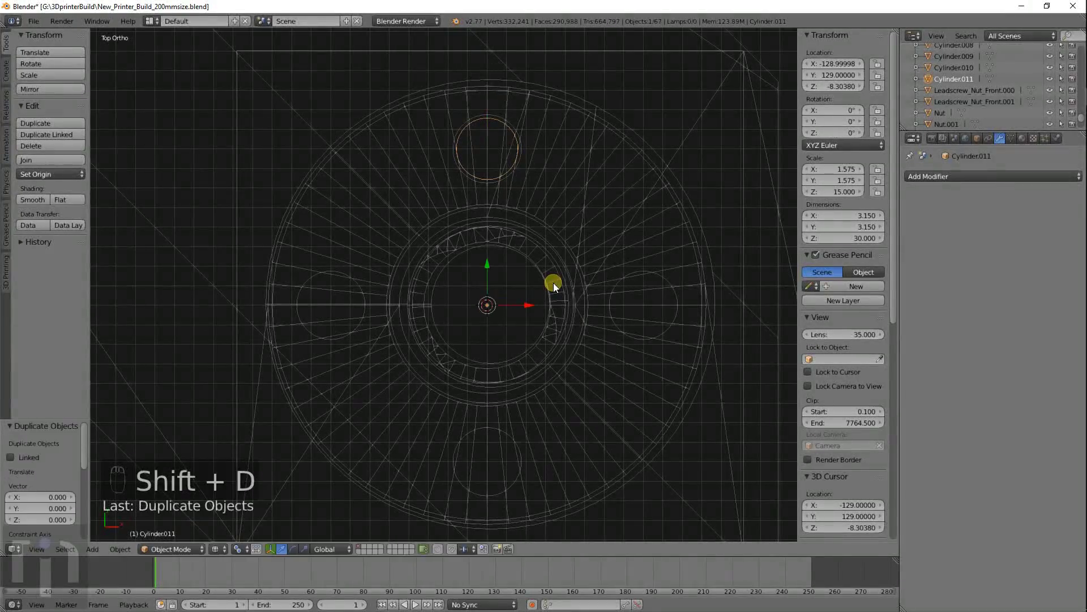
text(r90)
key(Return)
key(shift+d)
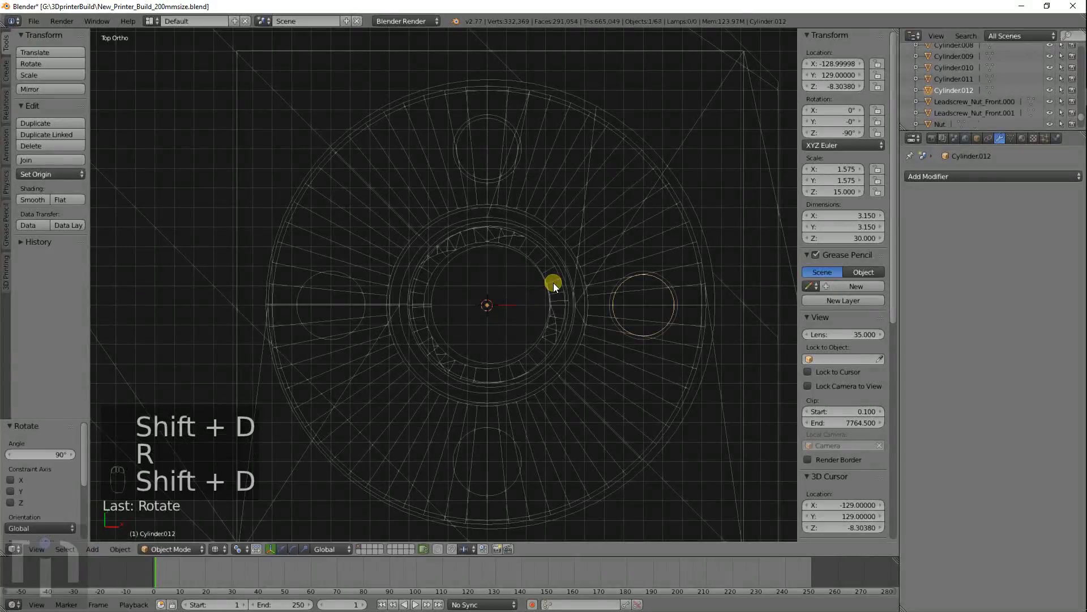
text(r90)
key(Return)
key(shift+d)
text(r90)
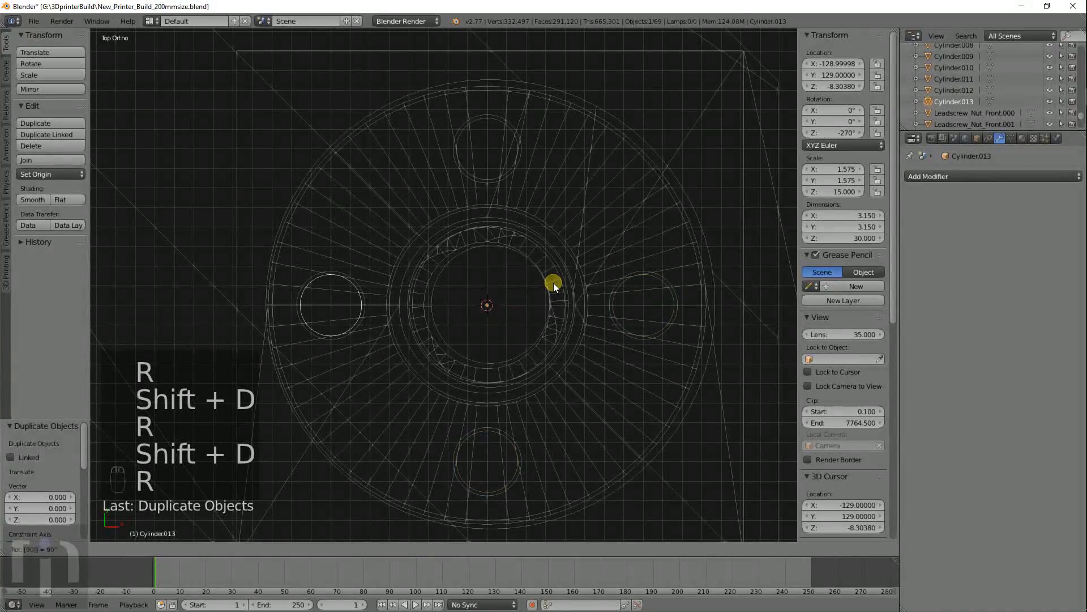
key(Return)
Step: Select the four screw-hole cylinders without the nut and join them into one object, with Cylinder.012 active
right_click(504, 165)
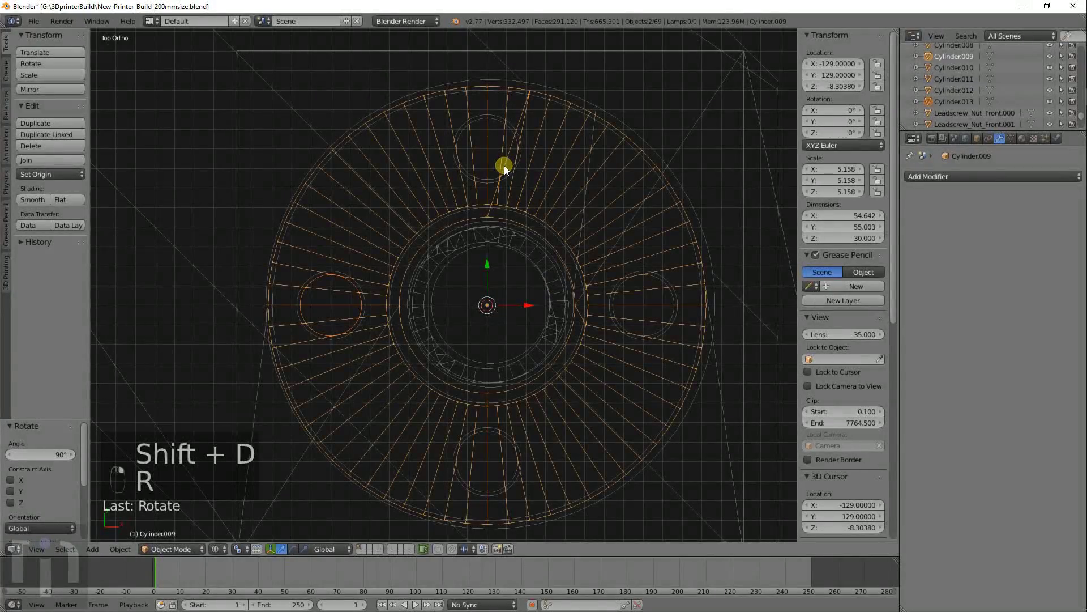
right_click(505, 172)
right_click(505, 172)
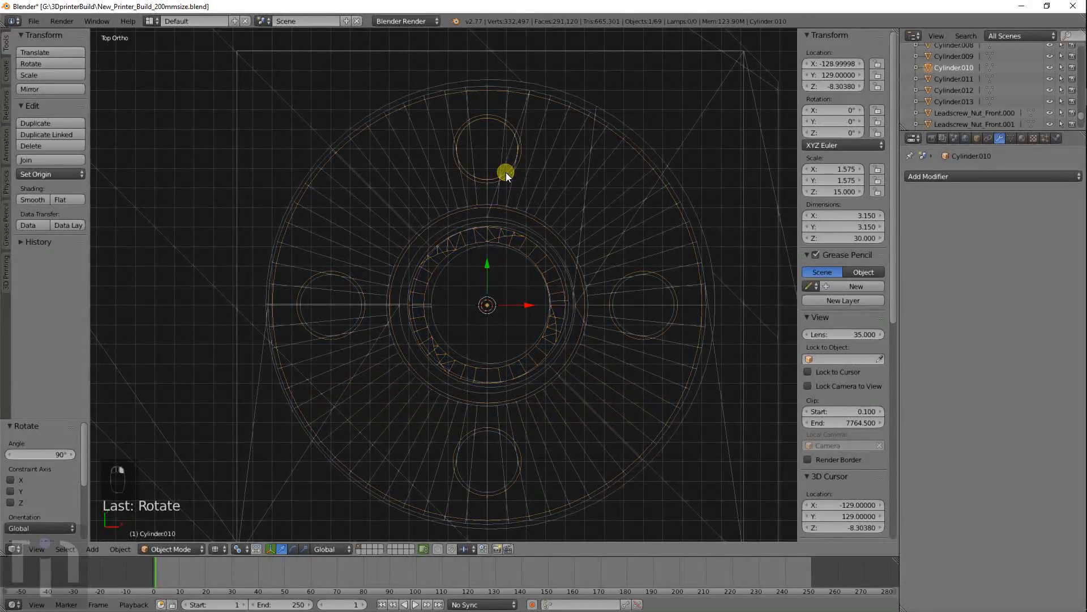
right_click(361, 297)
shift+right_click(672, 314)
shift+right_click(508, 439)
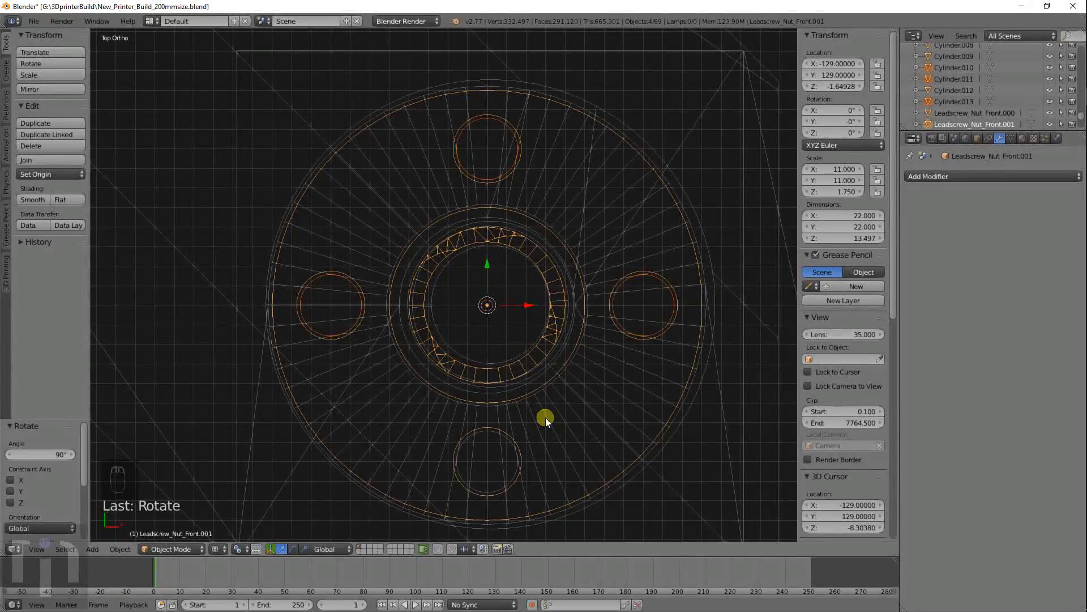
key(ctrl+z)
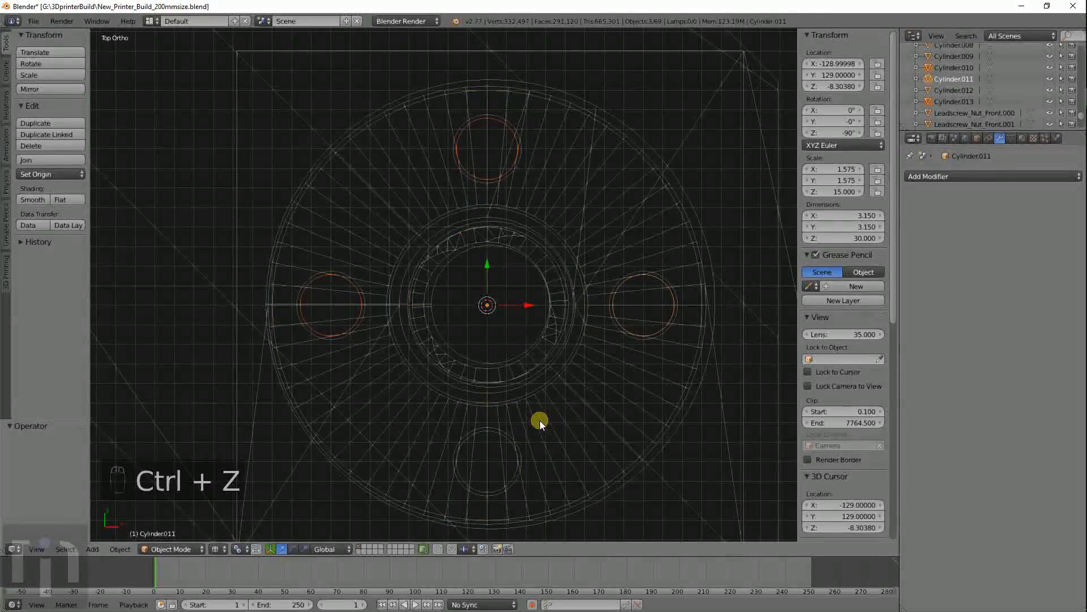
shift+right_click(494, 432)
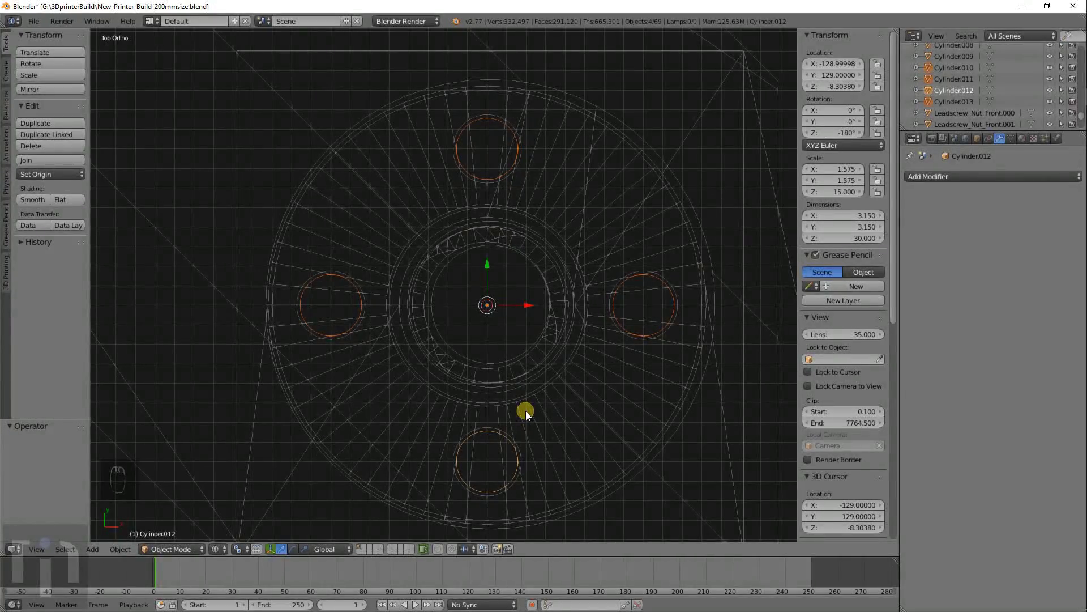
key(ctrl+j)
Step: Add a bolt mesh at the 3D cursor with the M3 preset and its model set to NUT
key(shift+a)
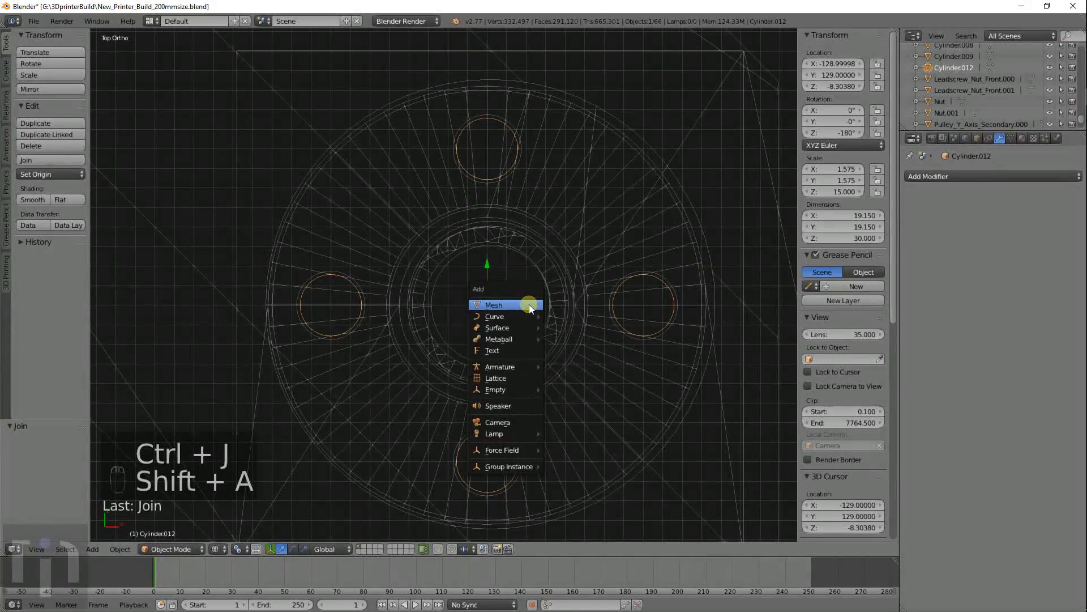
key(shift+a)
mouse_move(518, 300)
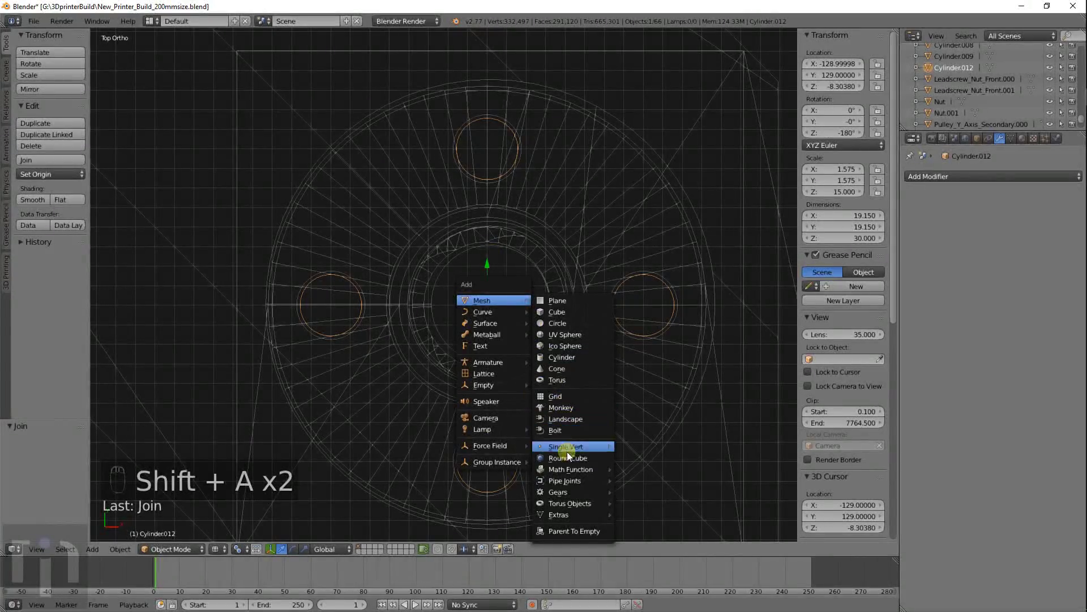
mouse_move(570, 490)
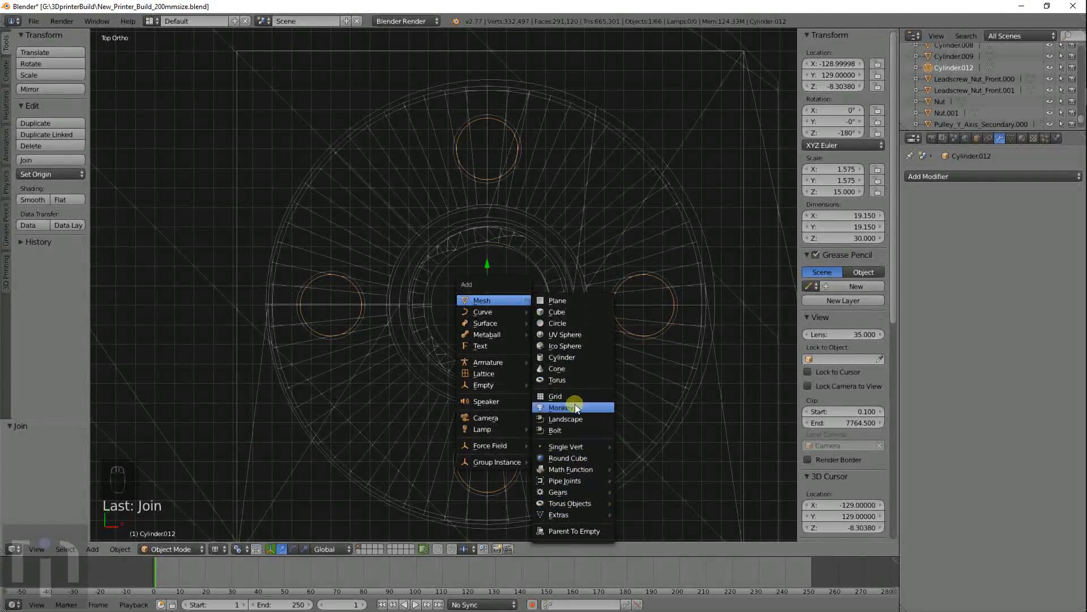
click(567, 430)
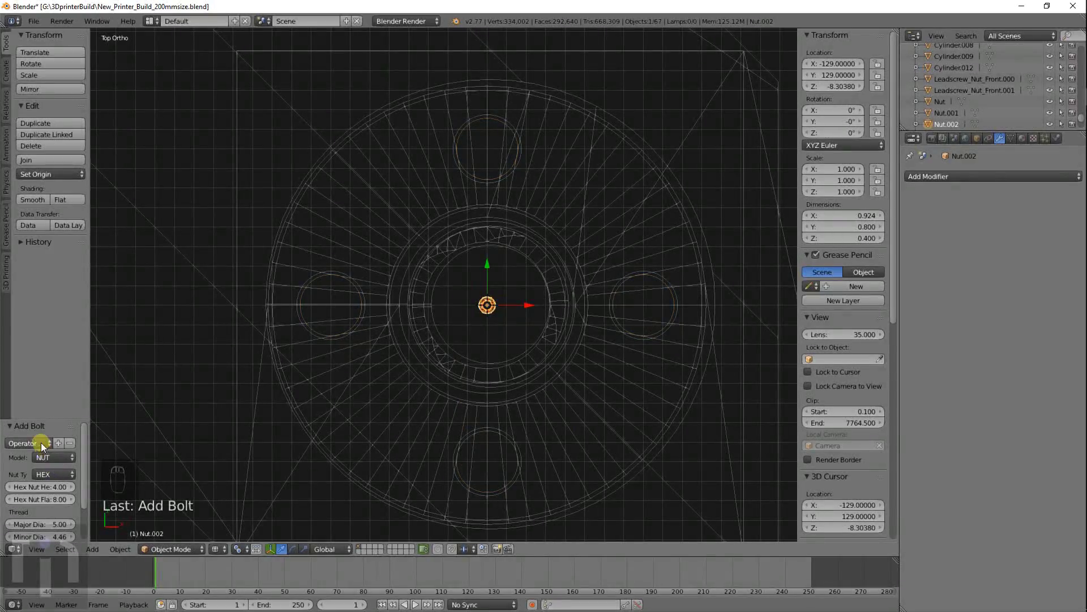
click(34, 442)
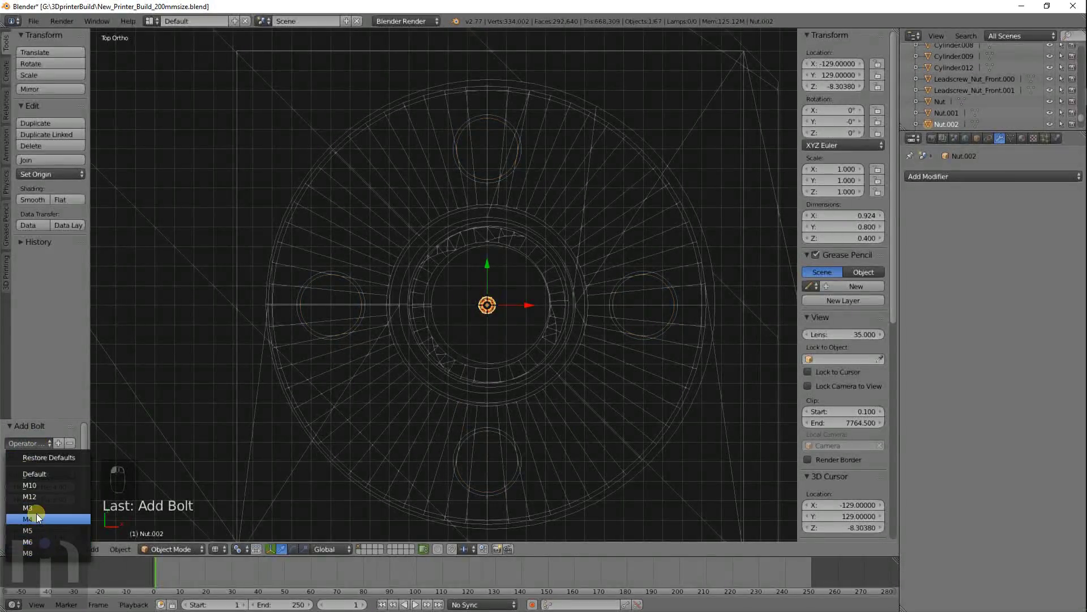
click(36, 508)
click(46, 458)
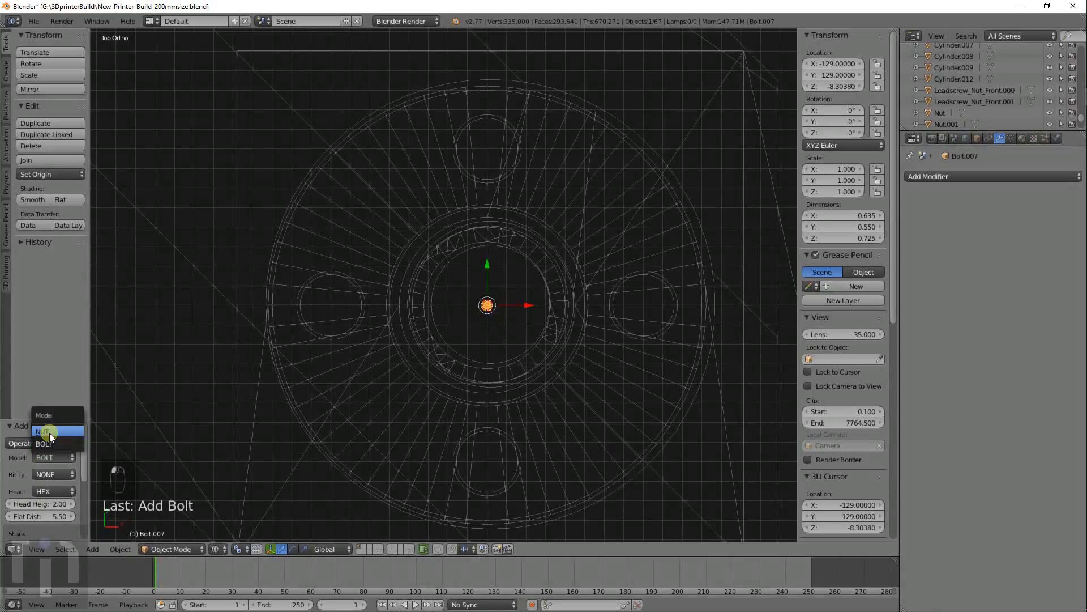
click(49, 433)
Step: Set the M3 nut's scale to 10 in X, Y and Z
click(831, 171)
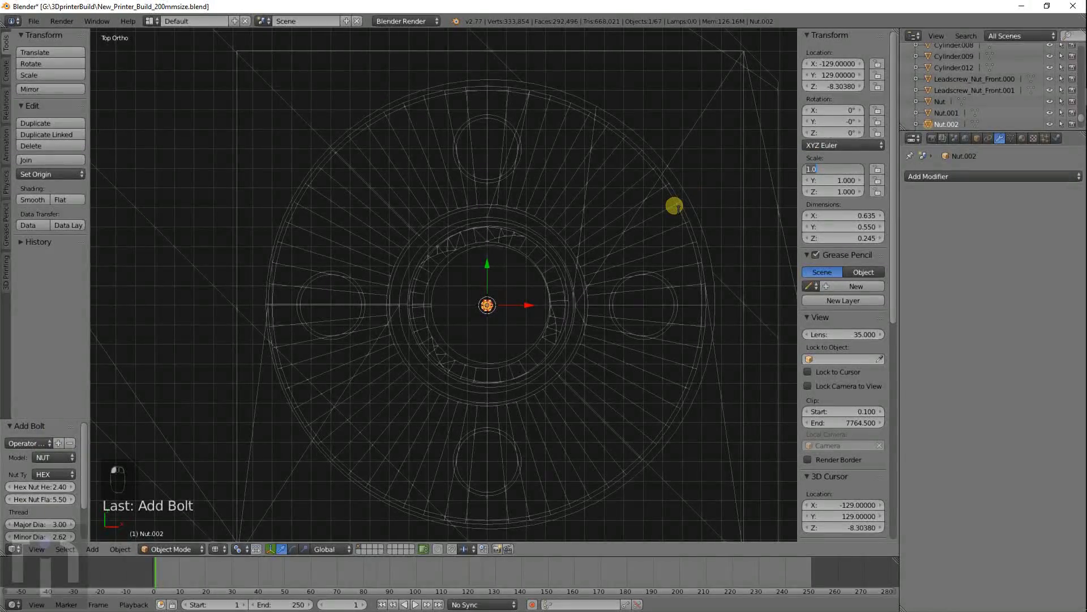
text(10)
key(Tab)
text(10)
key(Tab)
text(10)
key(Return)
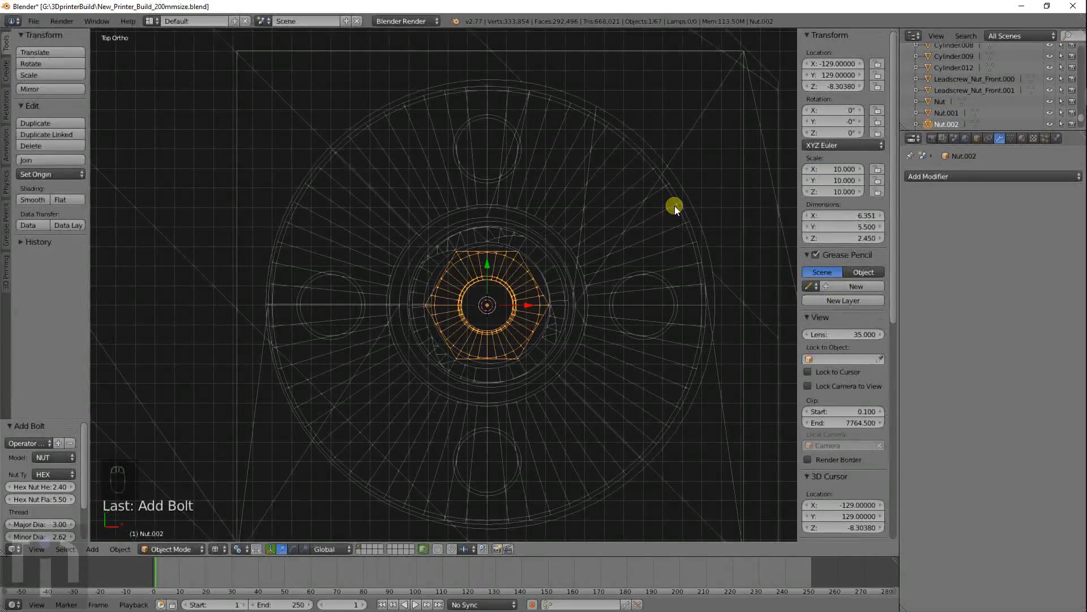
Step: Move the M3 nut about 8 units along Y so it is centred on the upper flange screw hole
key(g)
key(y)
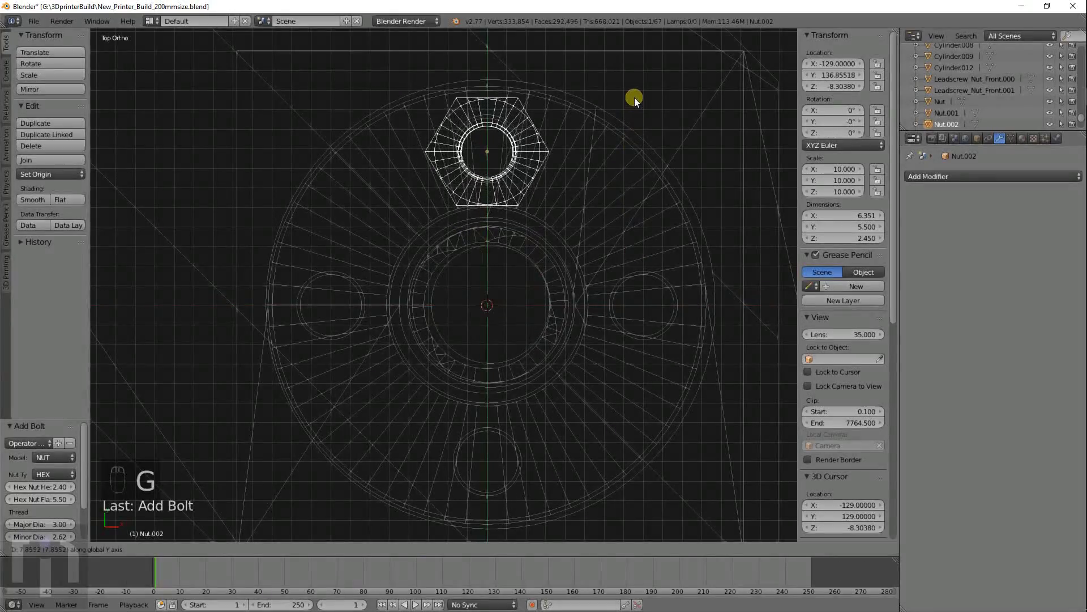
click(634, 97)
scroll(544, 204, up, 9)
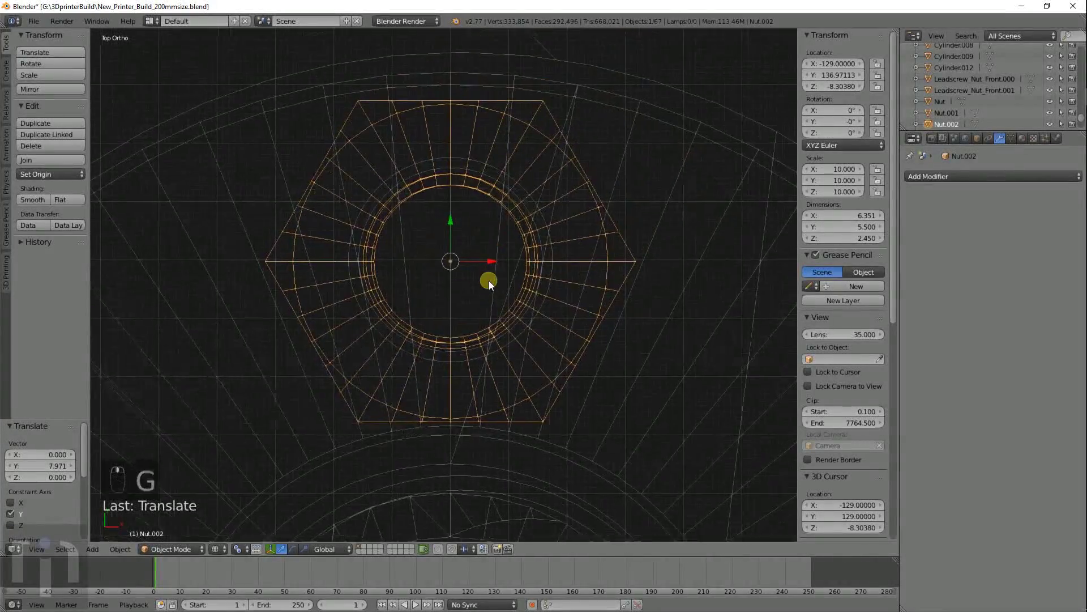
key(g)
key(x)
key(y)
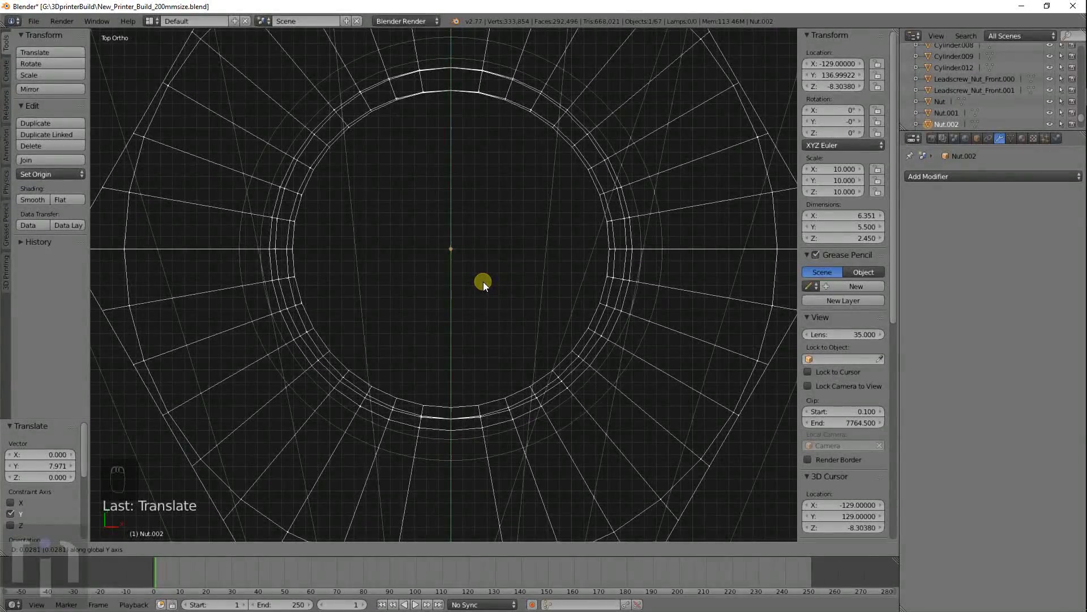
click(484, 280)
scroll(484, 279, down, 6)
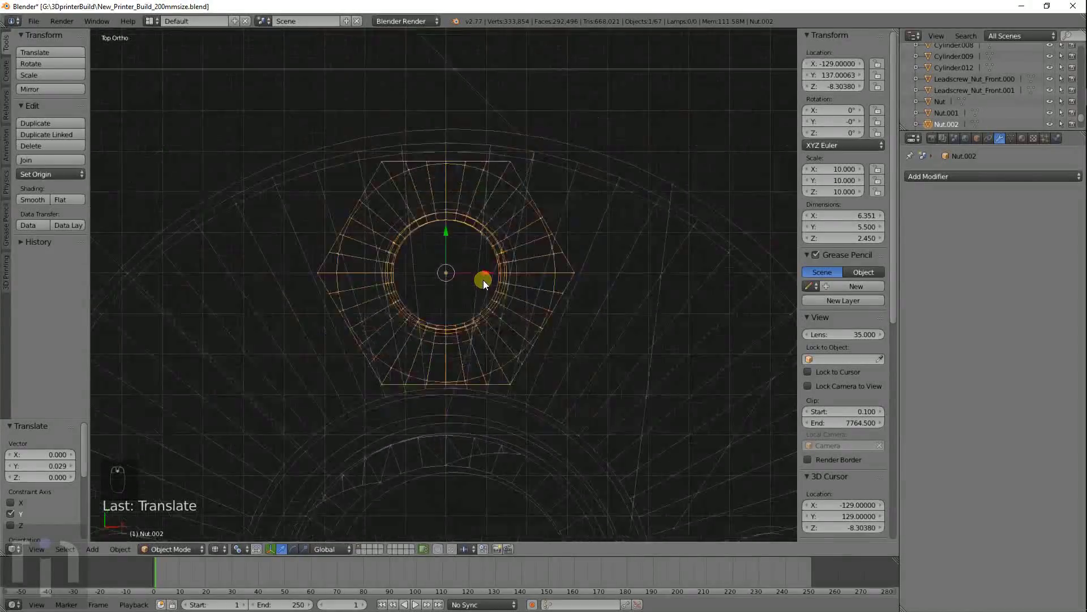
scroll(484, 279, down, 2)
Step: Select the M3 nut and snap the 3D cursor to its centre
right_click(470, 315)
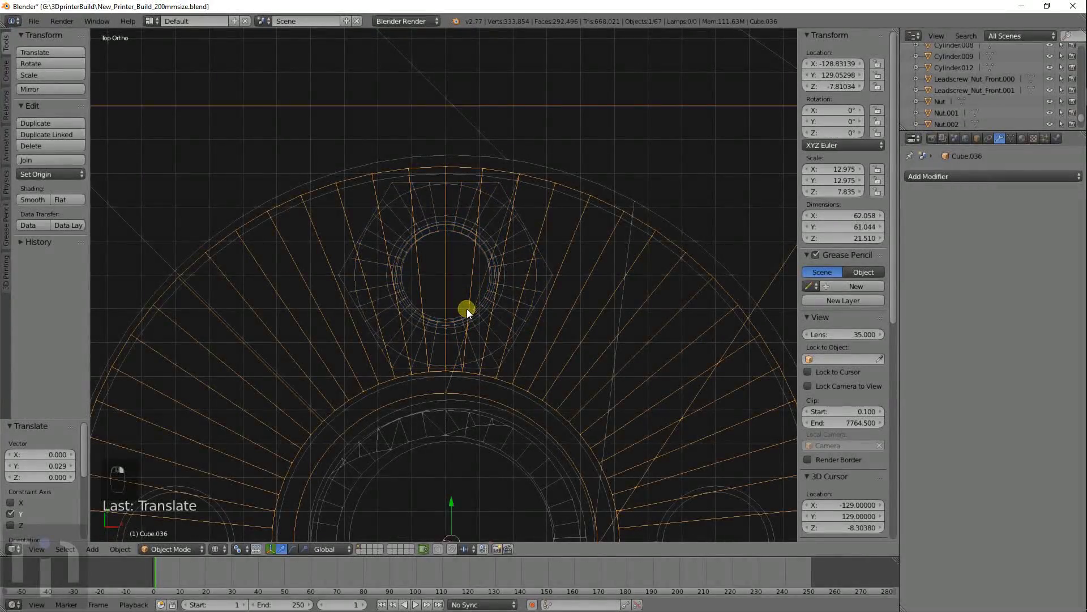
right_click(466, 308)
scroll(467, 312, down, 3)
key(shift+s)
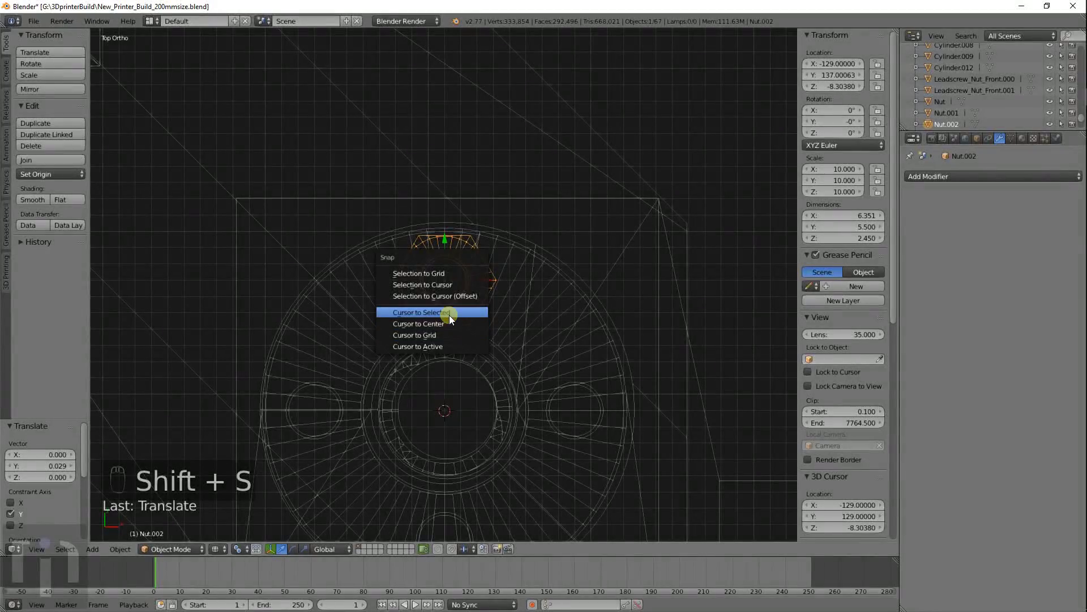
click(450, 313)
Step: Add a cylinder with 6 vertices at the 3D cursor in the M3 nut's centre
key(shift+a)
mouse_move(499, 320)
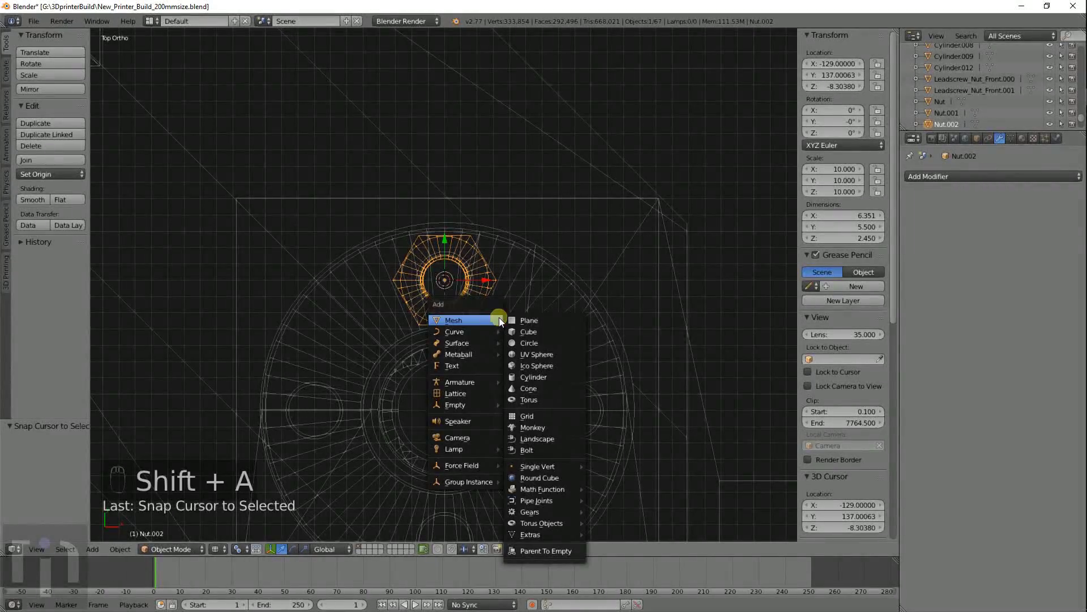
click(531, 377)
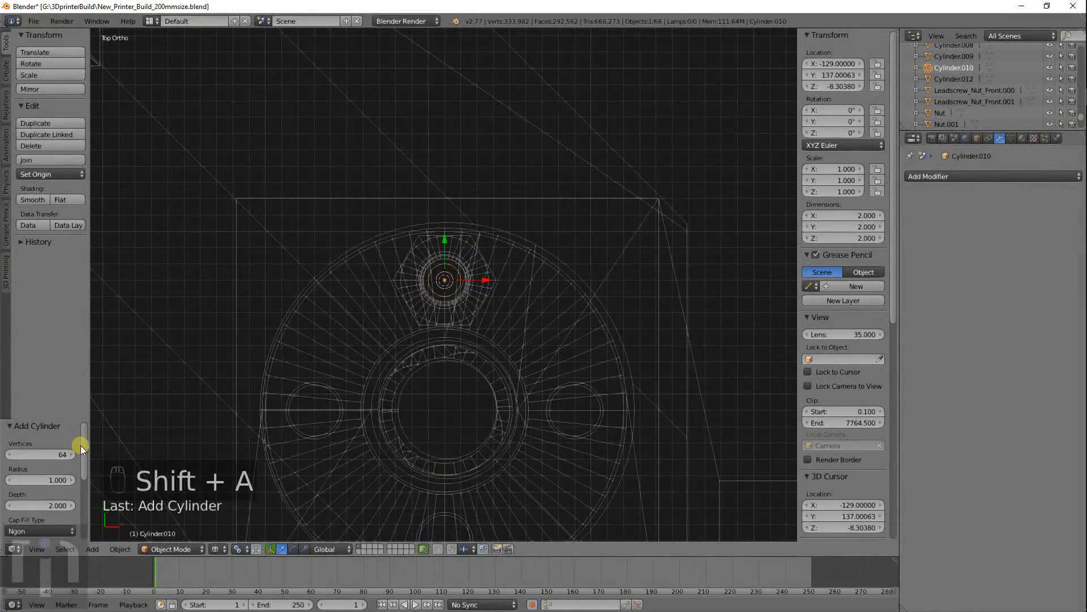
click(56, 454)
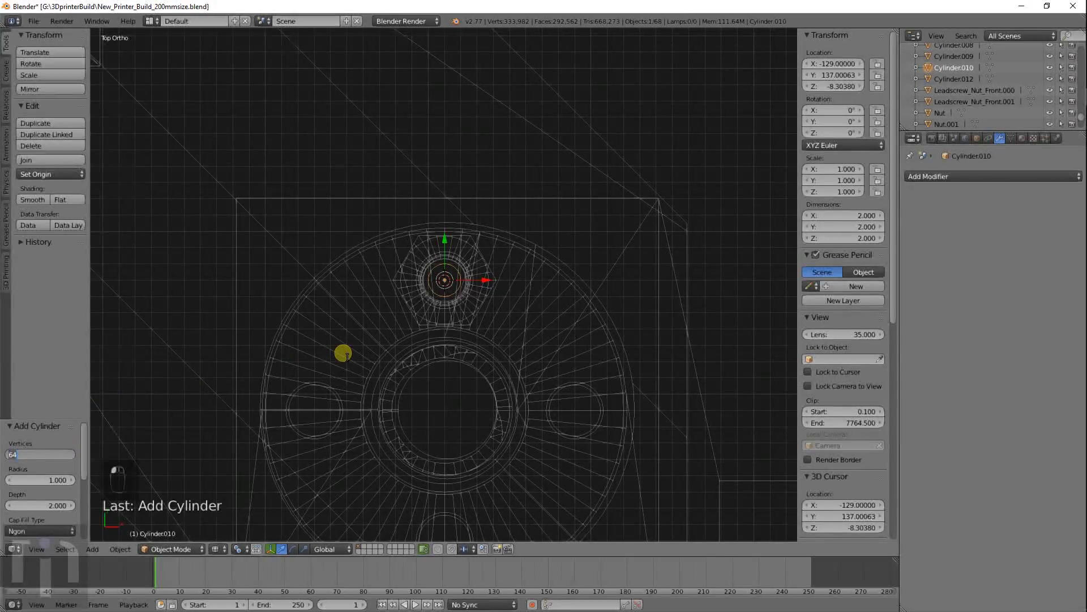
text(6)
key(Return)
Step: Scale the hexagonal cylinder to about 3.52 and rotate it 30° to align with the M3 nut's outline
scroll(466, 318, up, 4)
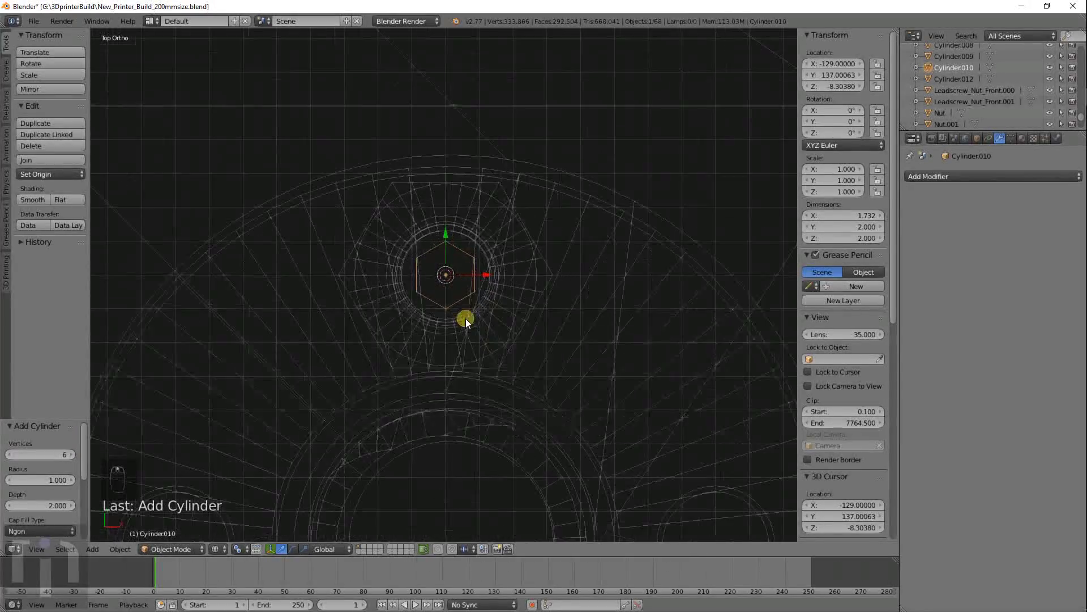
key(s)
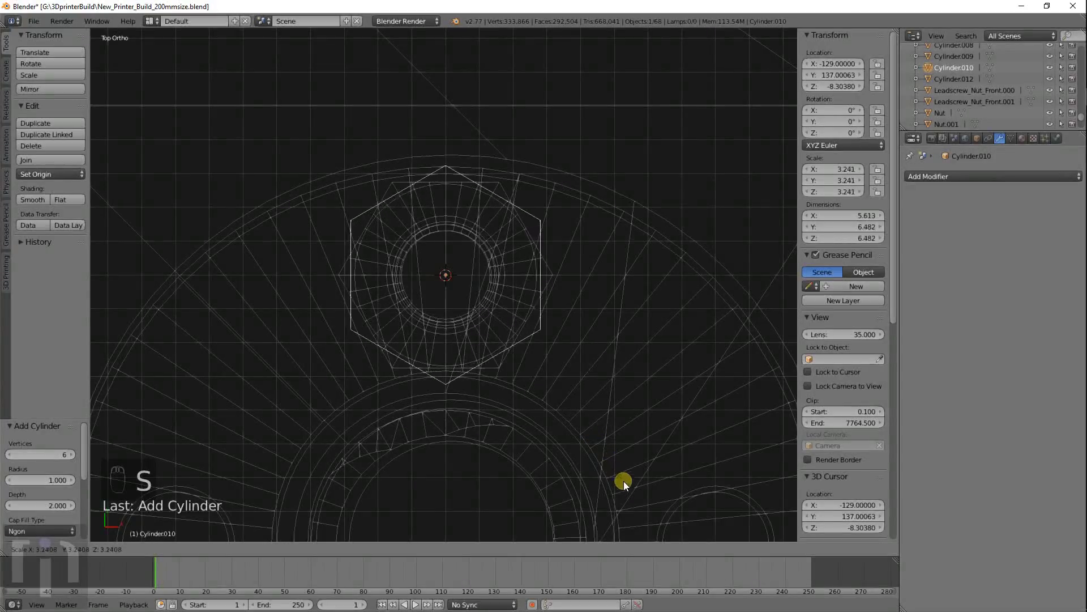
click(614, 460)
text(r30)
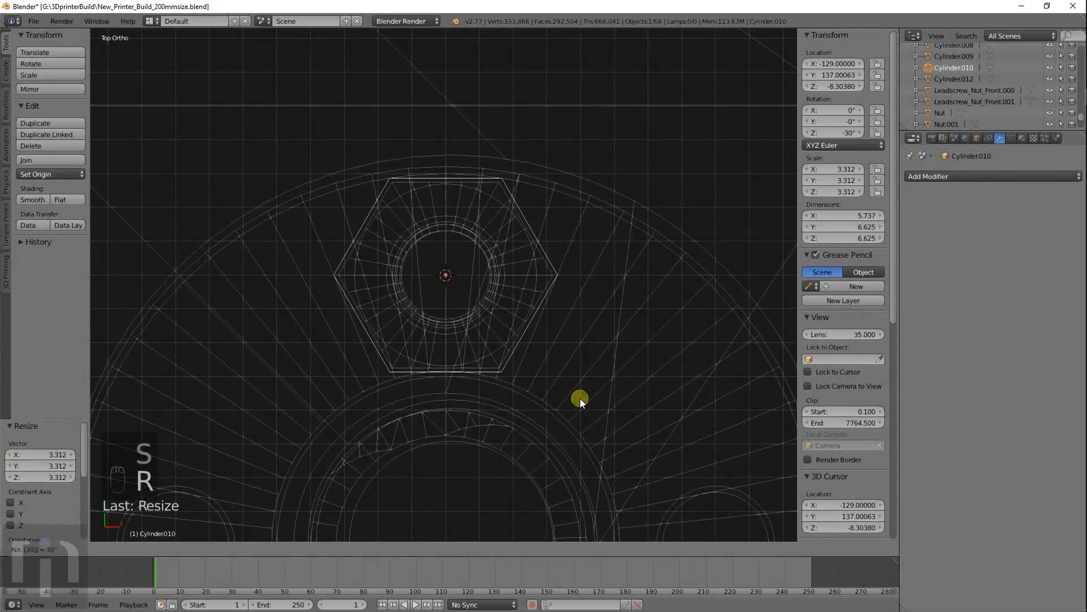
key(Return)
key(s)
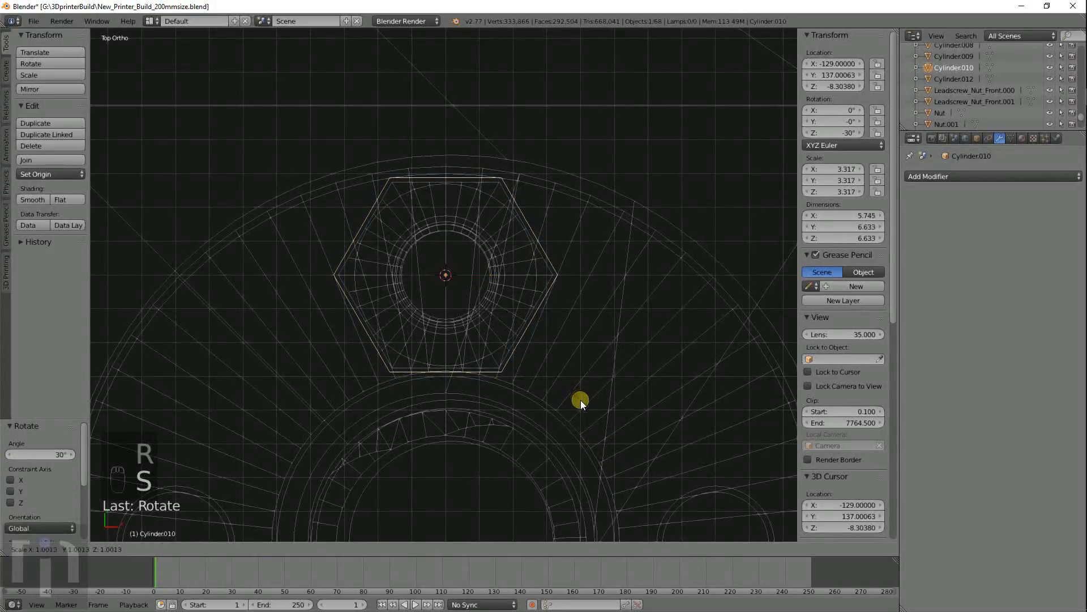
click(597, 448)
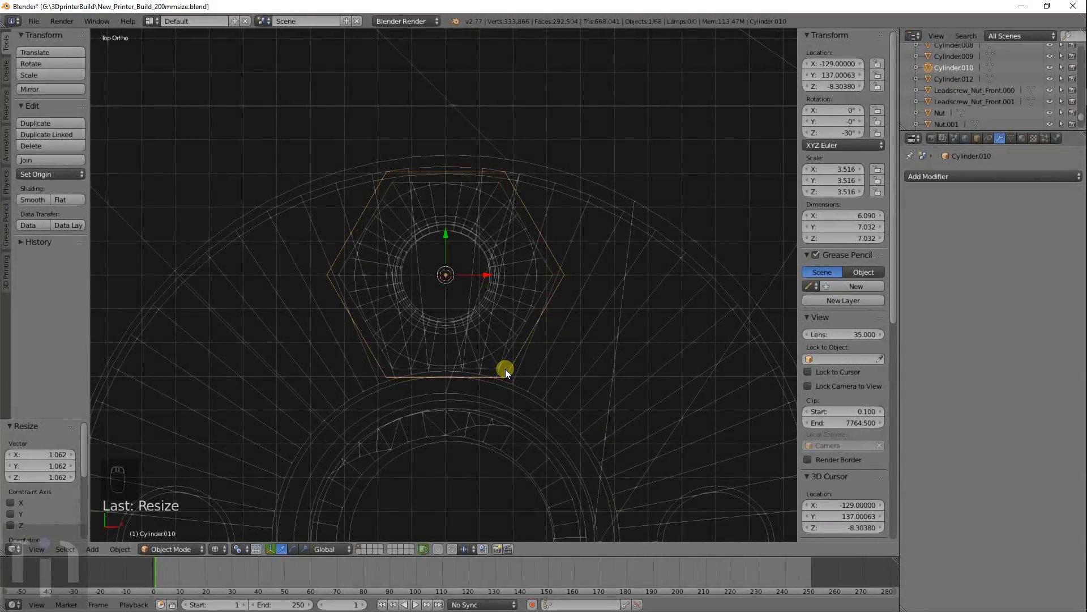
Step: Fine-tune the hexagonal cylinder's scale to about 3.46, leaving a small clearance around the M3 nut
scroll(506, 369, up, 3)
key(s)
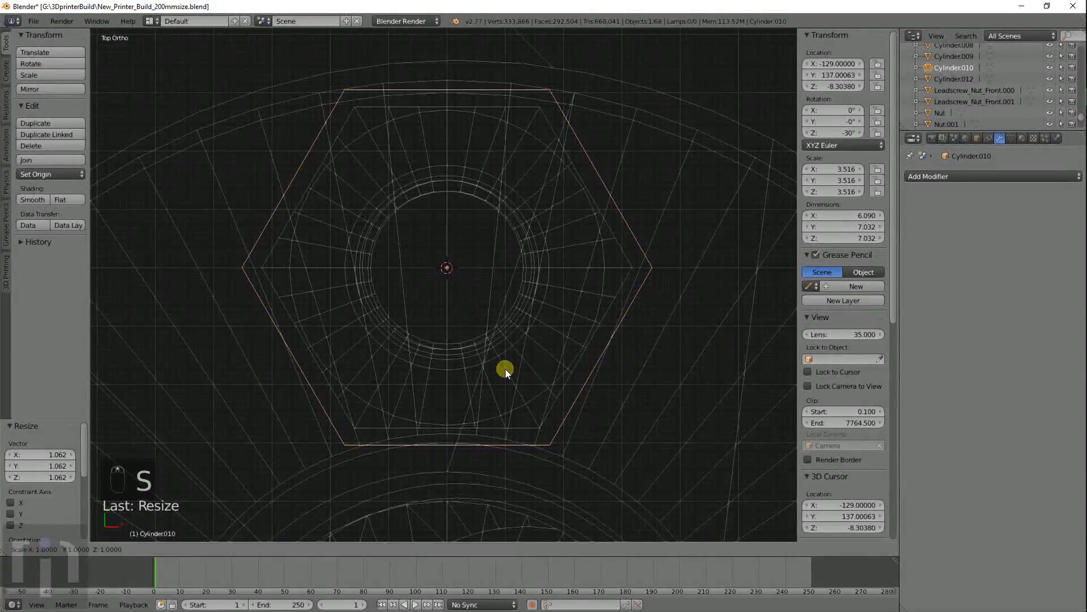
click(504, 368)
scroll(504, 368, down, 4)
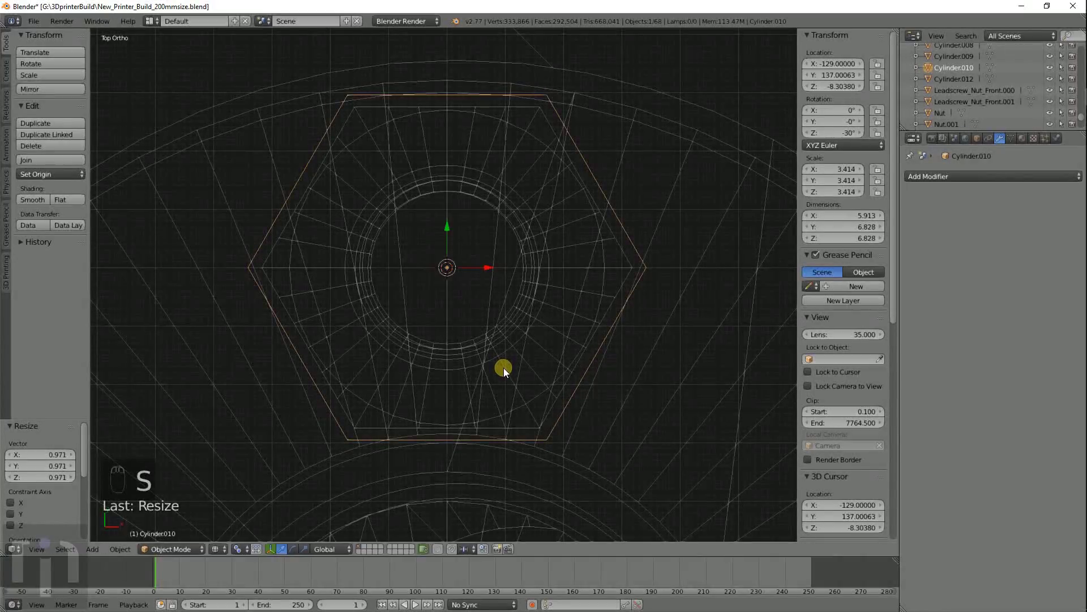
key(s)
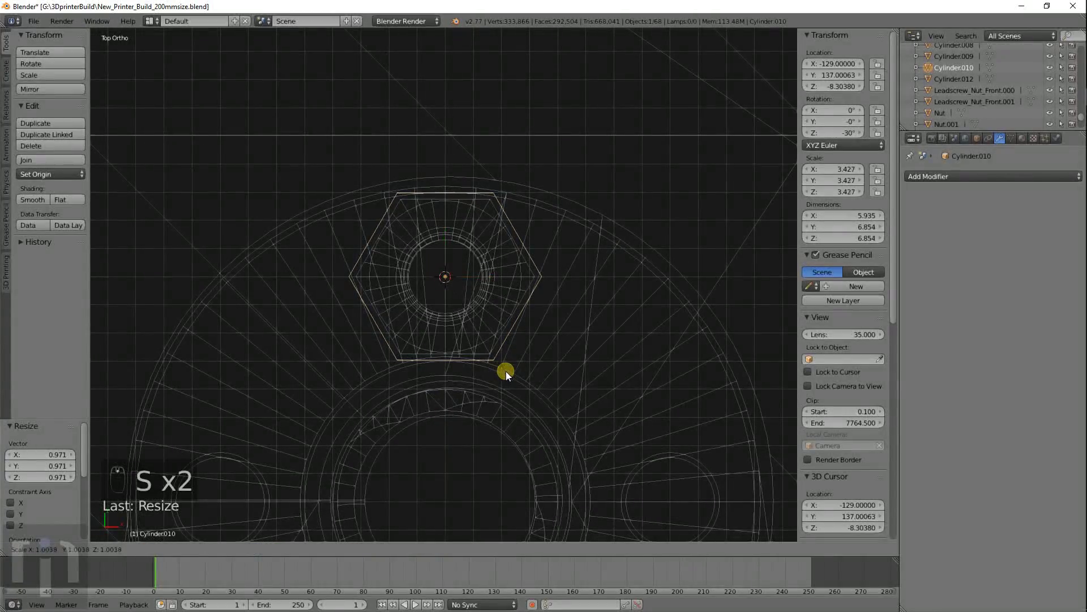
click(505, 370)
key(KP_1)
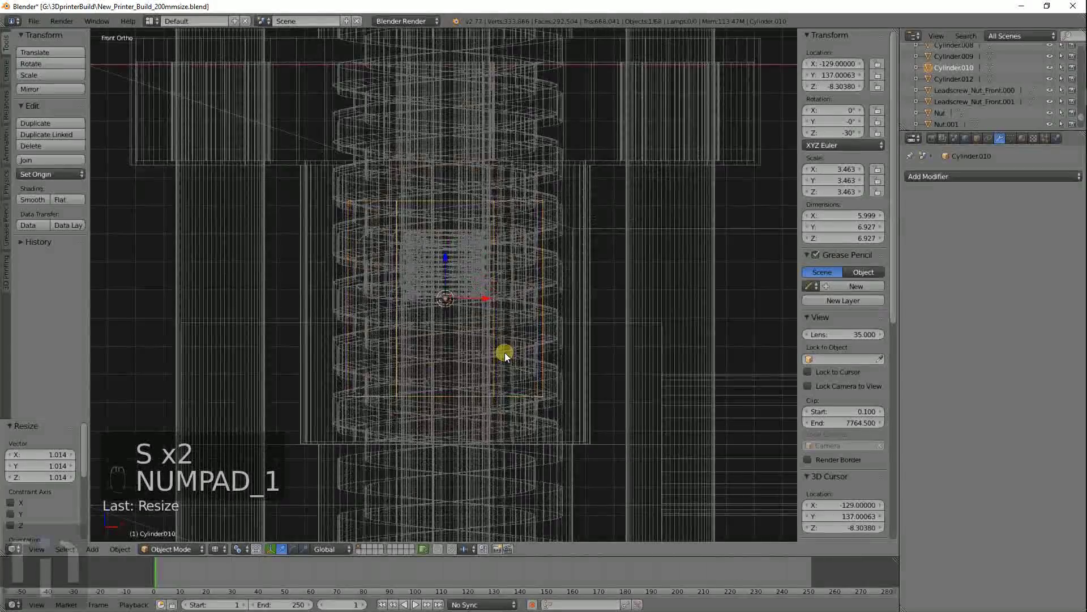
key(KP_7)
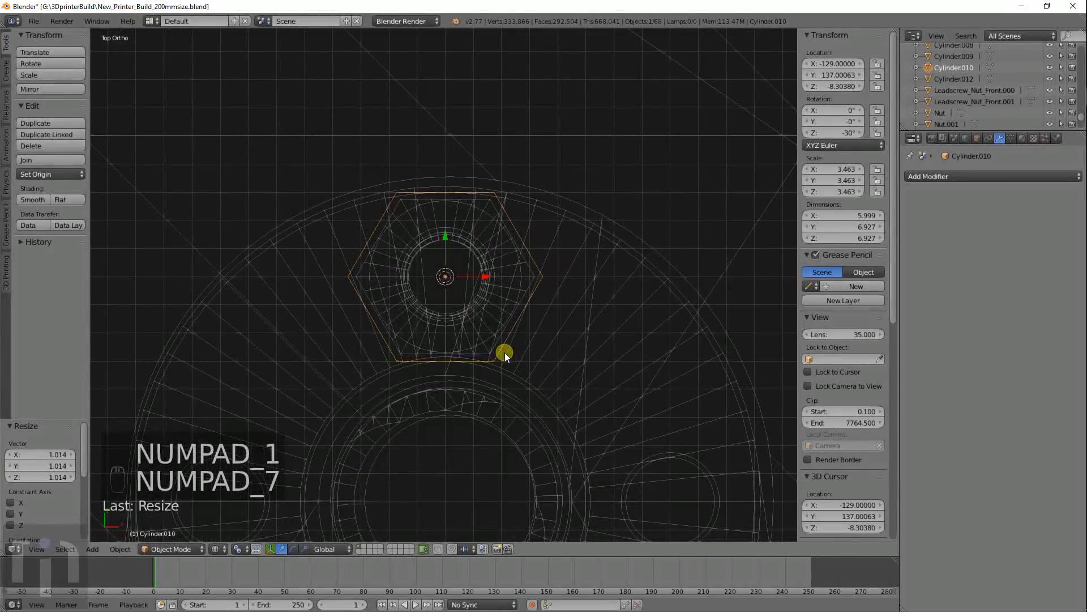
scroll(505, 352, down, 3)
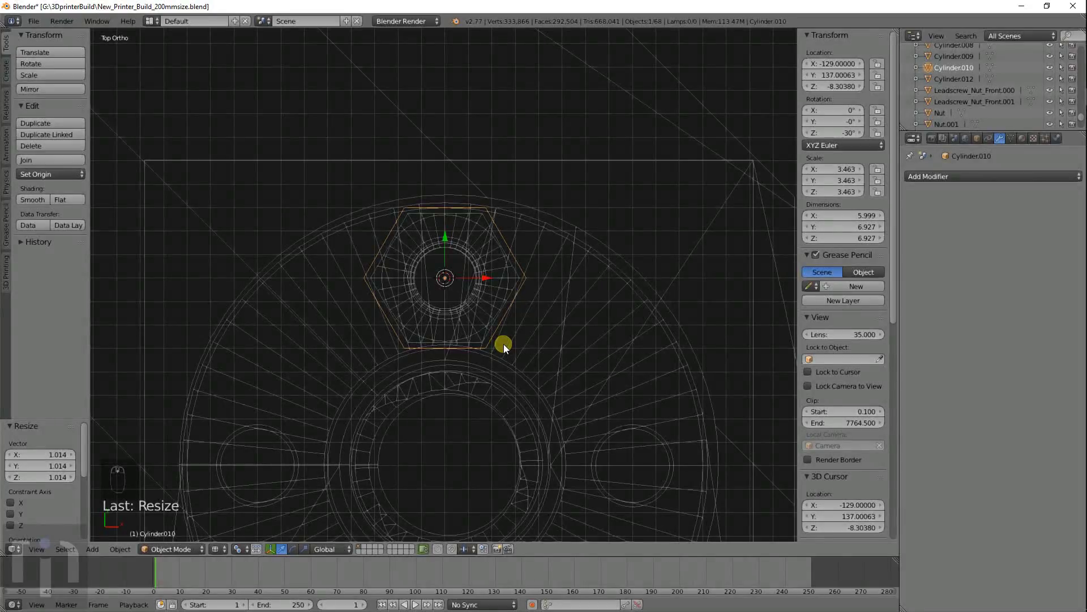
Step: Snap the 3D cursor to the centre of the leadscrew nut, Leadscrew_Nut_Front.001
right_click(441, 386)
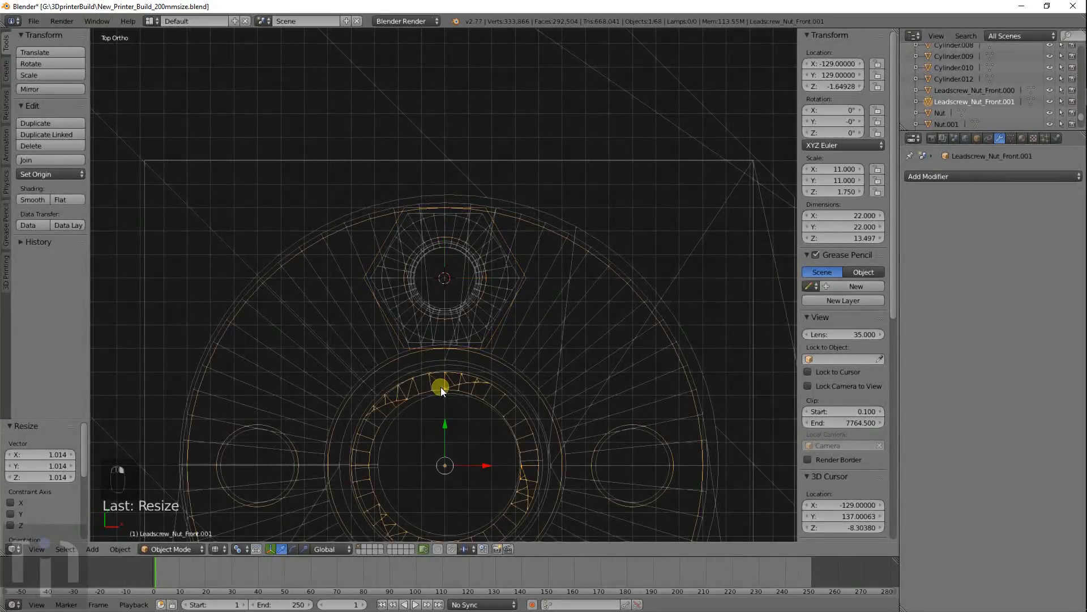
key(shift+s)
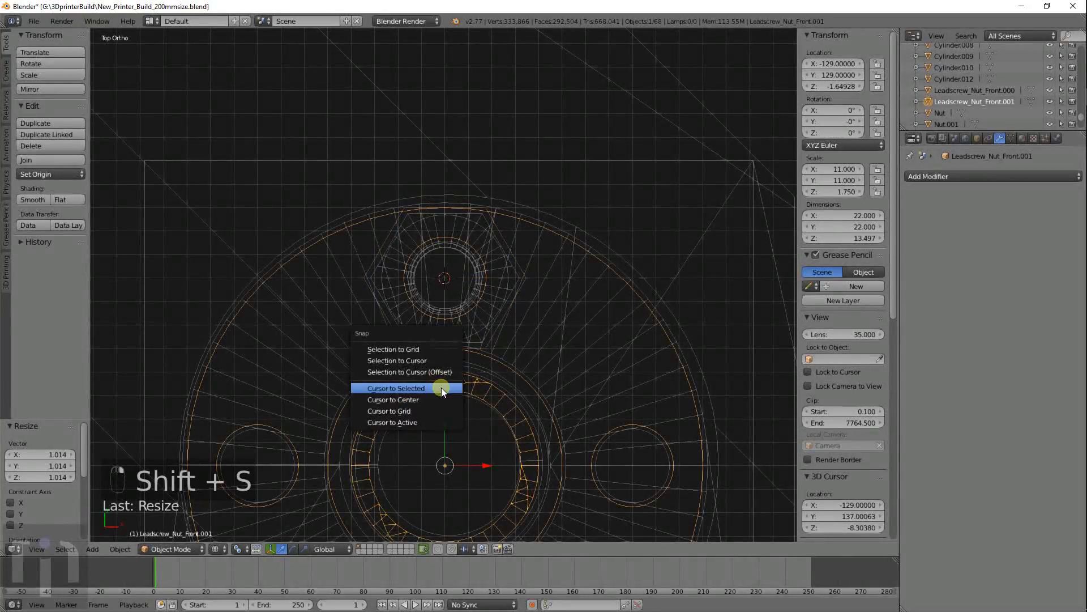
click(413, 388)
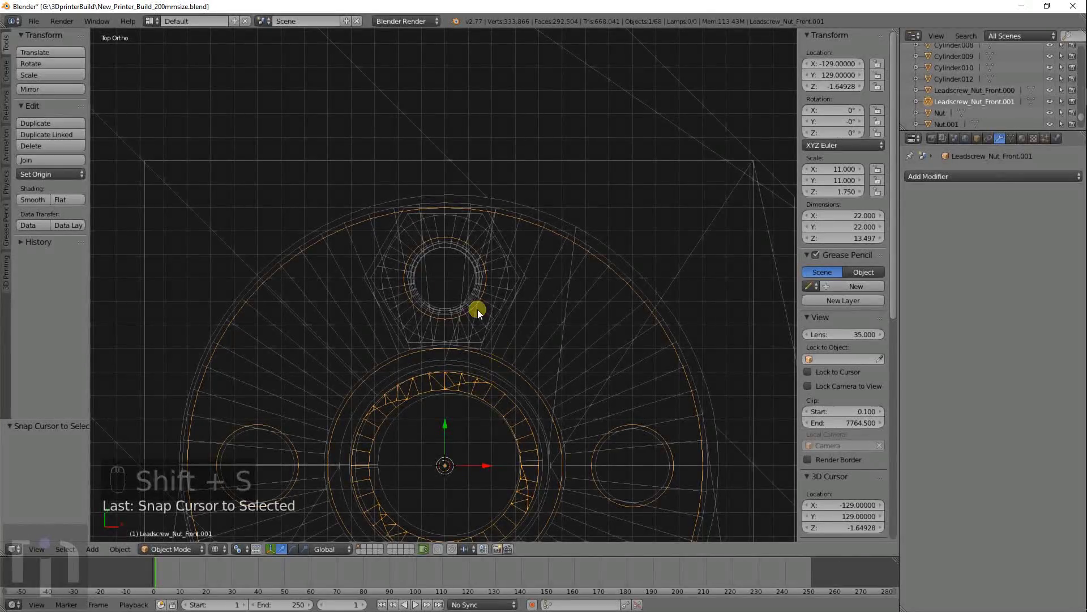
Step: Move the hexagonal cylinder around the M3 nut down about 6.26 along the Z axis
right_click(506, 304)
right_click(508, 306)
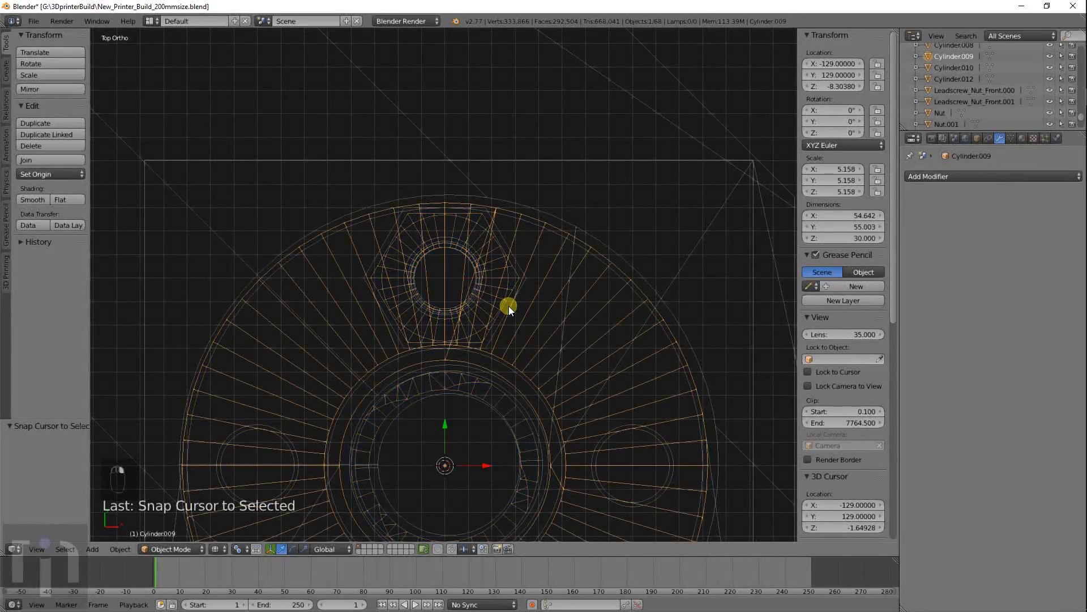
right_click(509, 305)
right_click(519, 269)
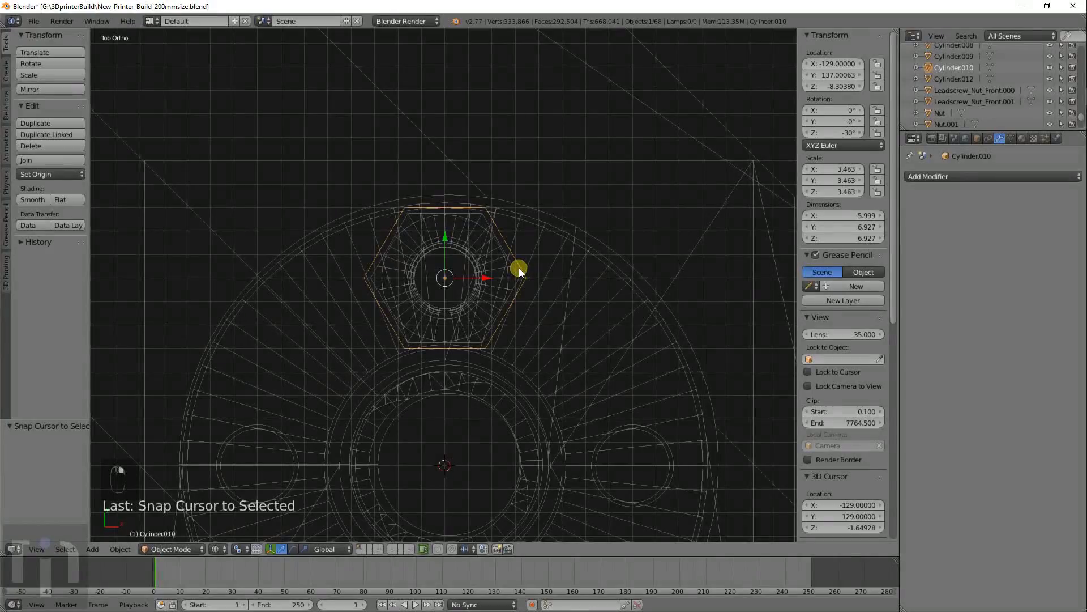
key(KP_1)
key(KP_3)
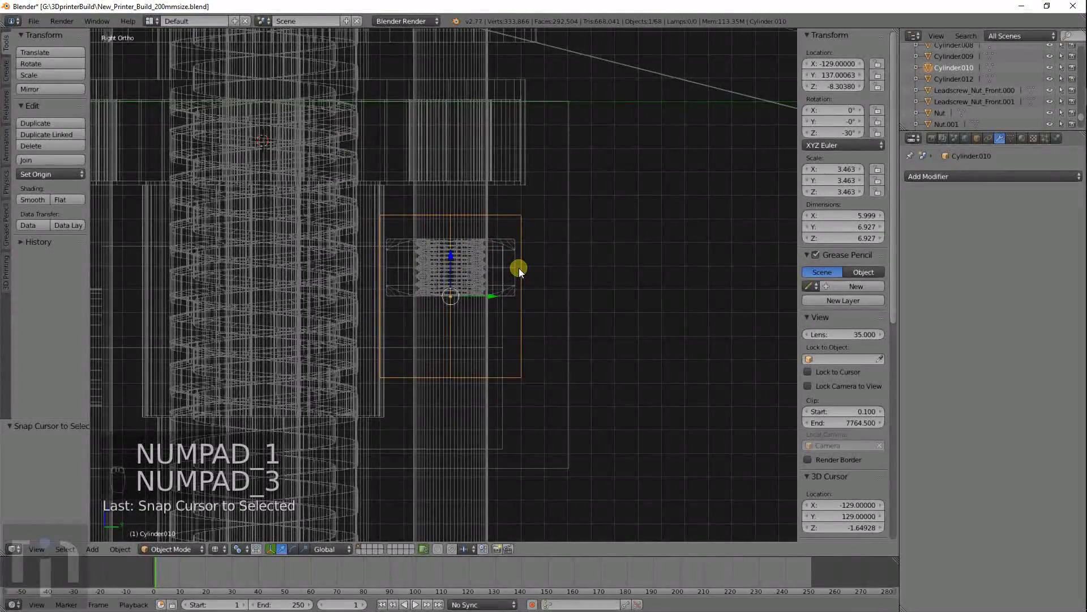
scroll(519, 268, down, 4)
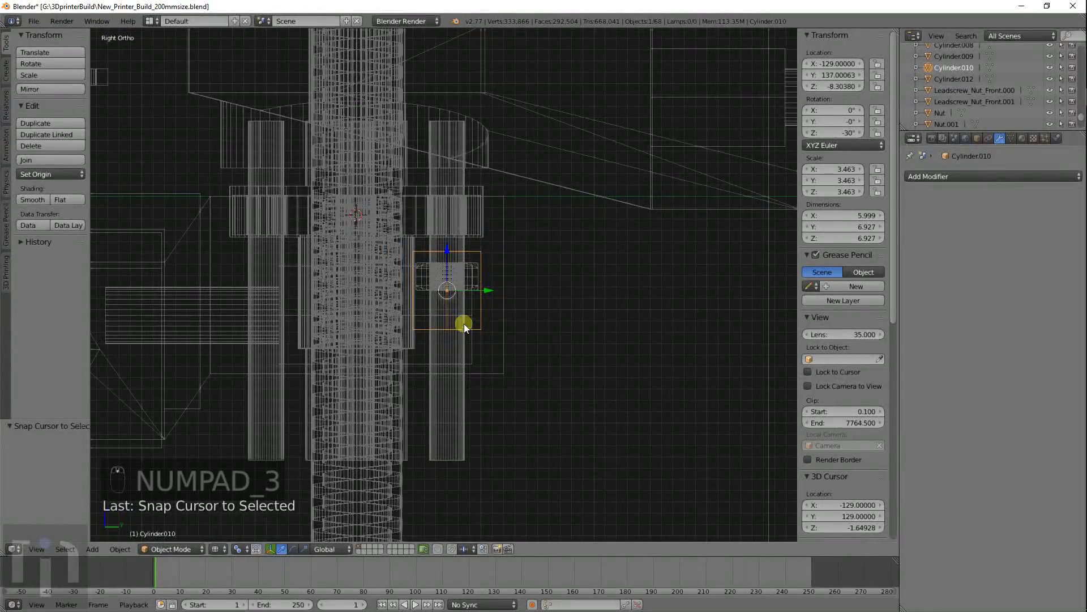
key(g)
middle_drag(477, 308, 472, 347)
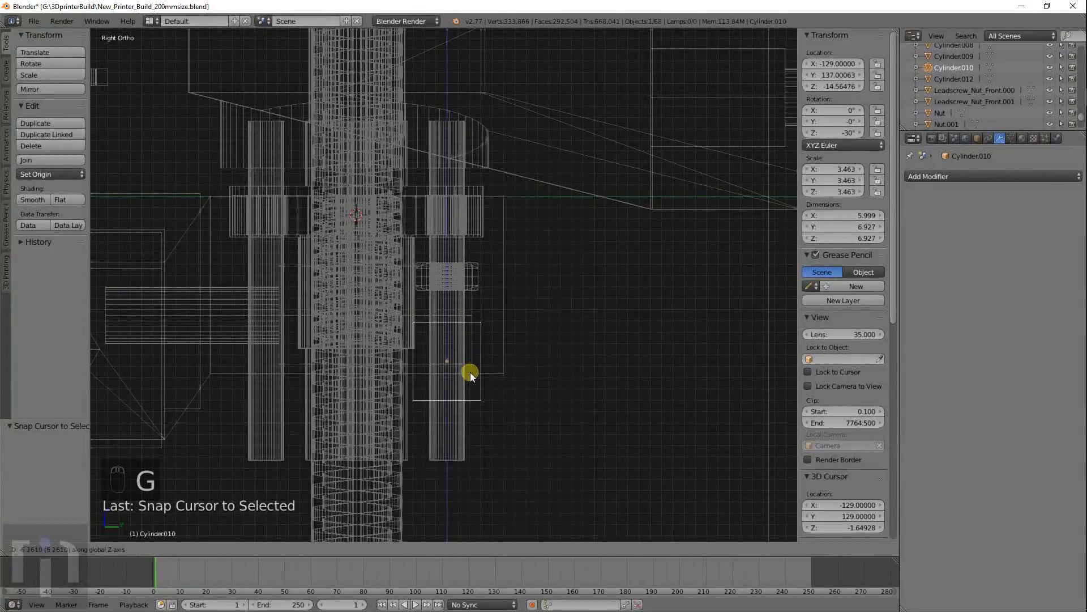
click(470, 376)
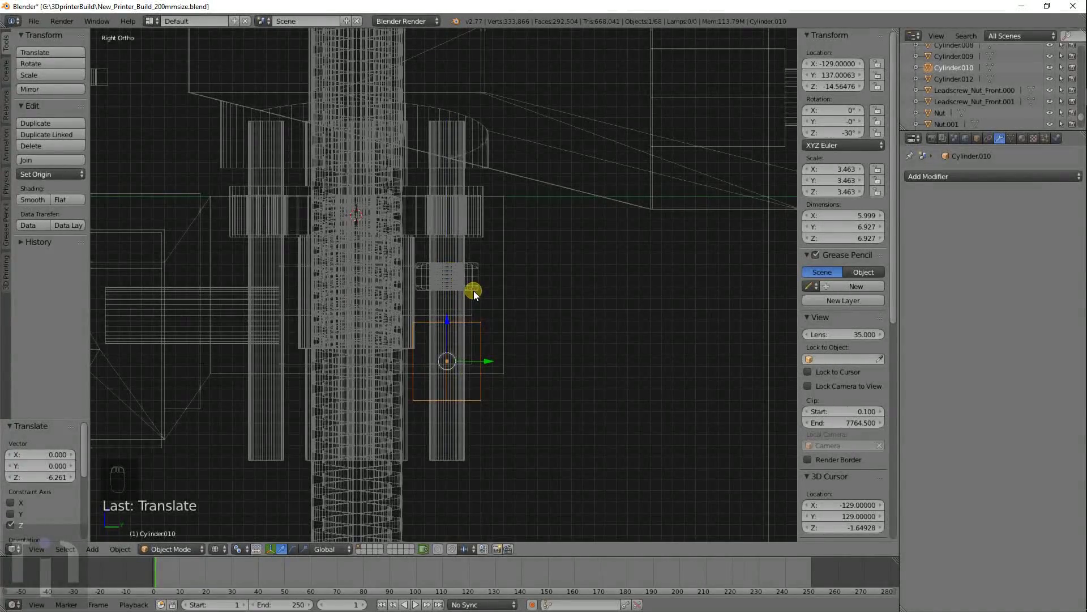
Step: Add a bolt at the 3D cursor with an Allen bit and a cap head
key(shift+a)
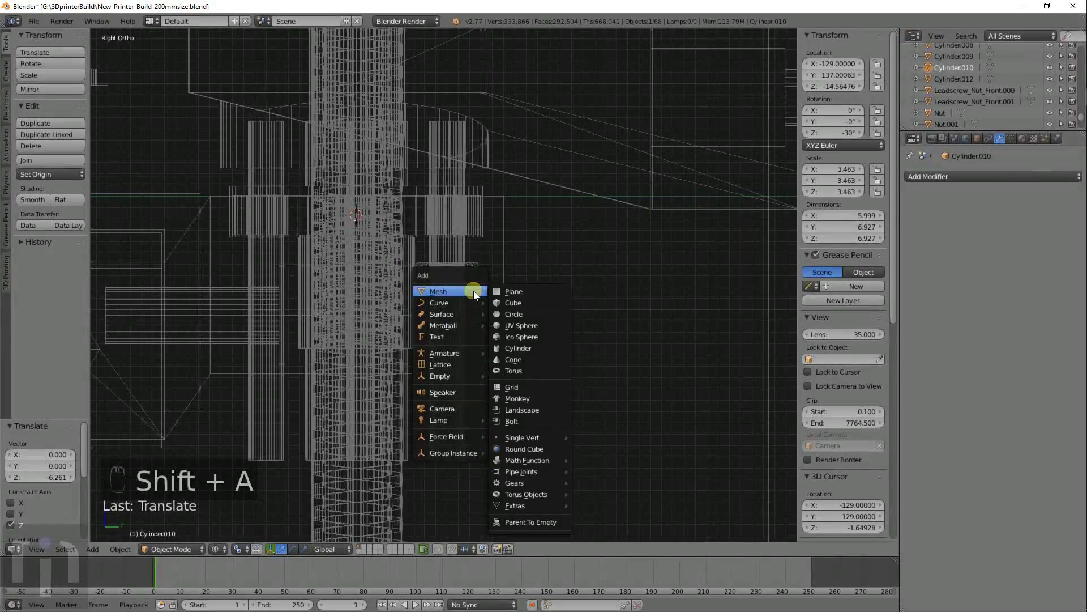
click(536, 422)
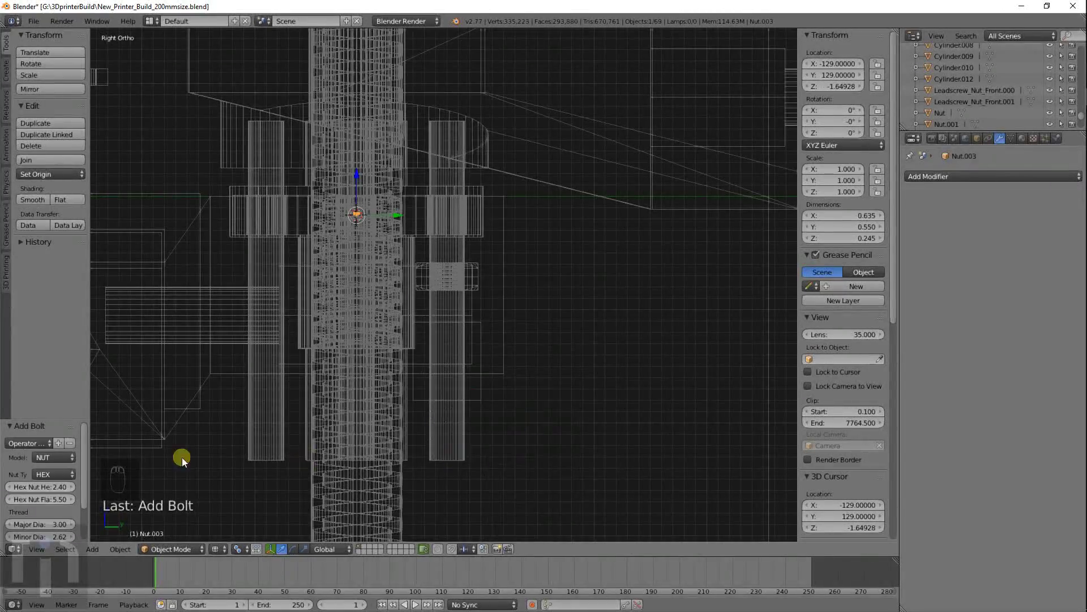
click(27, 439)
click(36, 504)
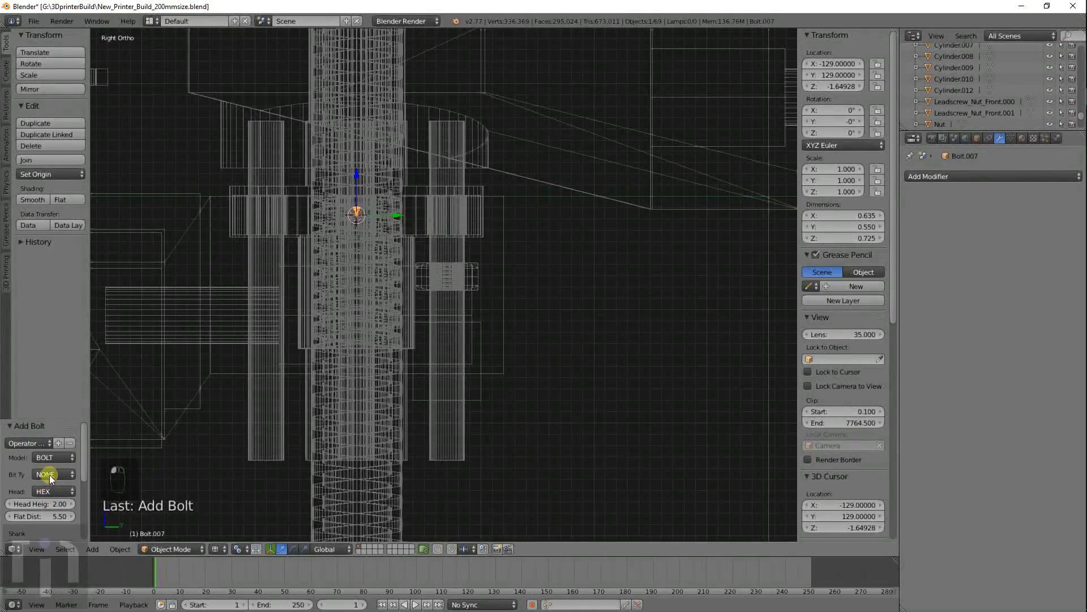
click(49, 475)
click(55, 443)
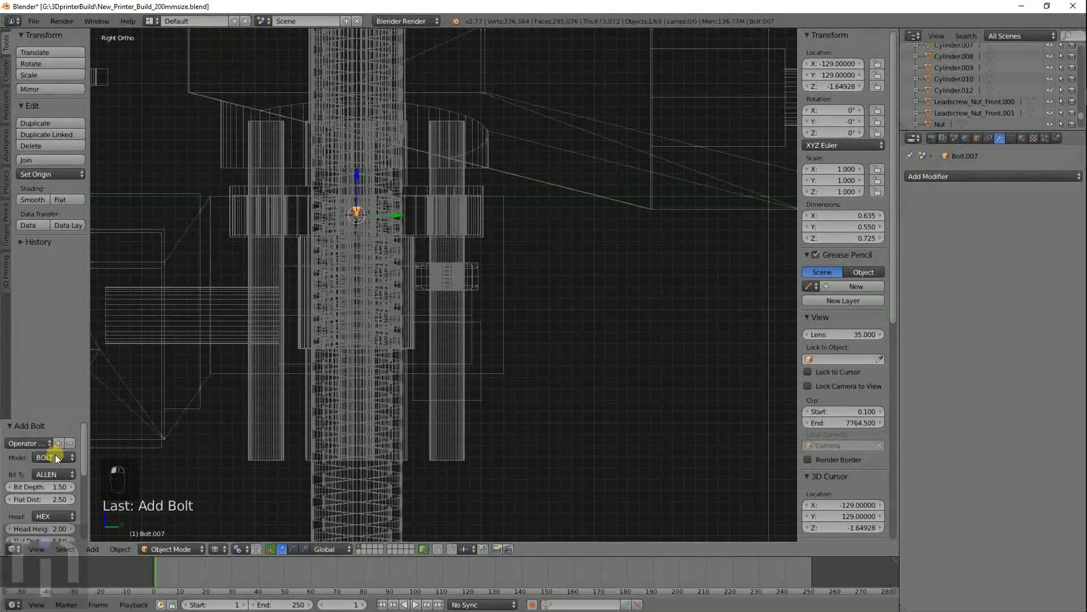
click(51, 516)
click(50, 491)
Step: Set the bolt's thread length to 16 and its scale to 10 on all axes
scroll(49, 493, down, 4)
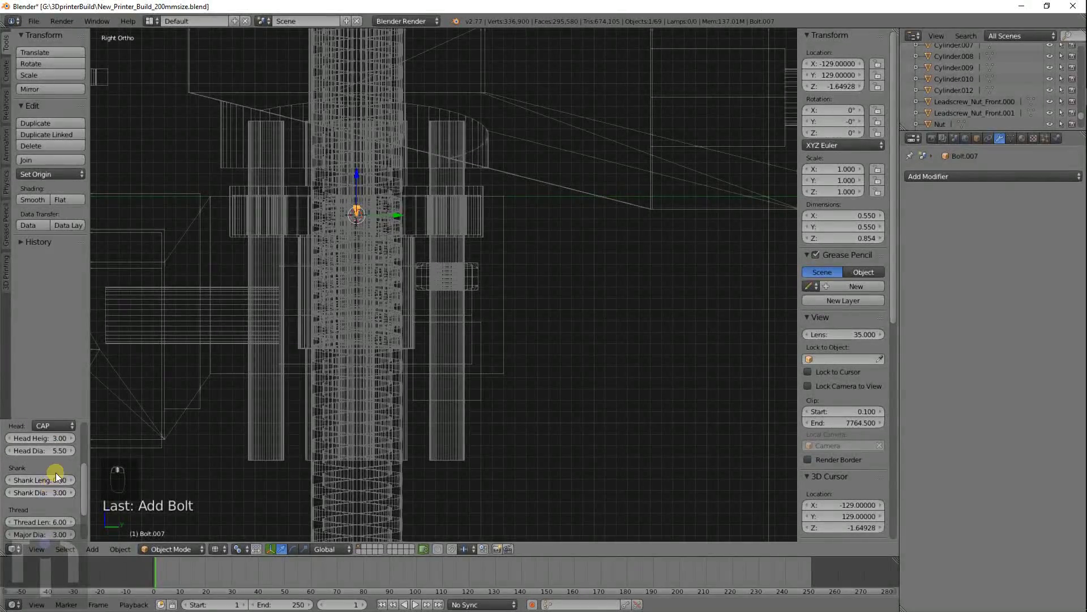
scroll(56, 472, up, 1)
scroll(56, 480, up, 1)
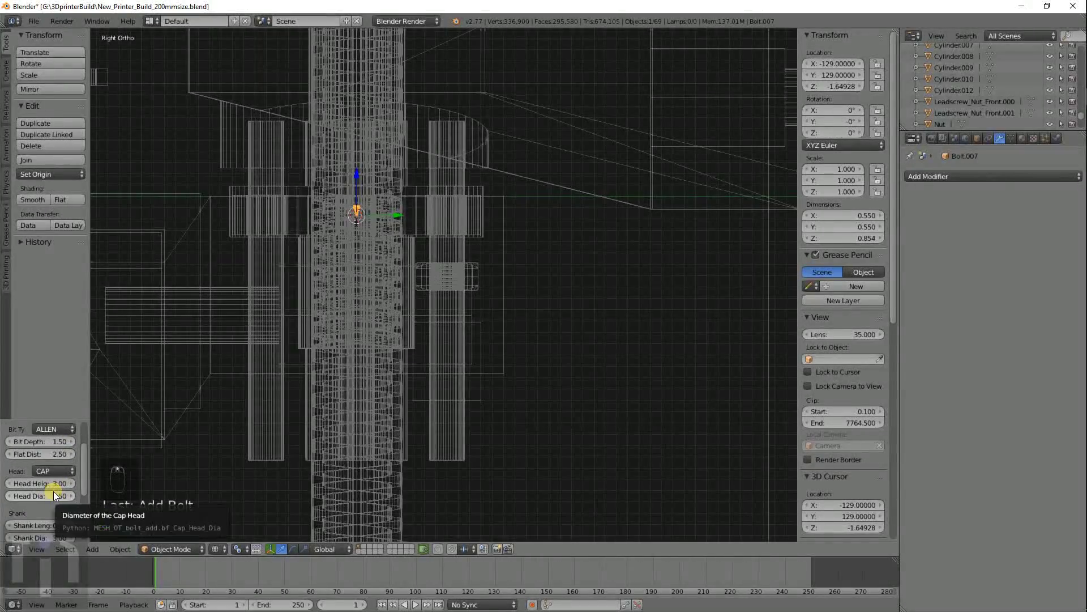
scroll(53, 491, down, 2)
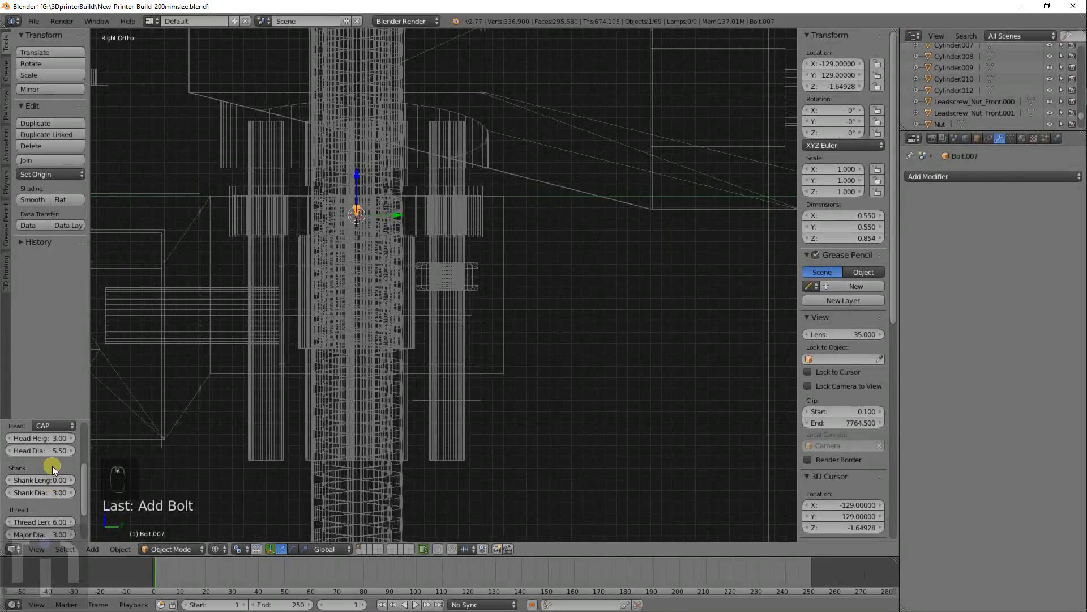
scroll(50, 477, down, 2)
click(50, 477)
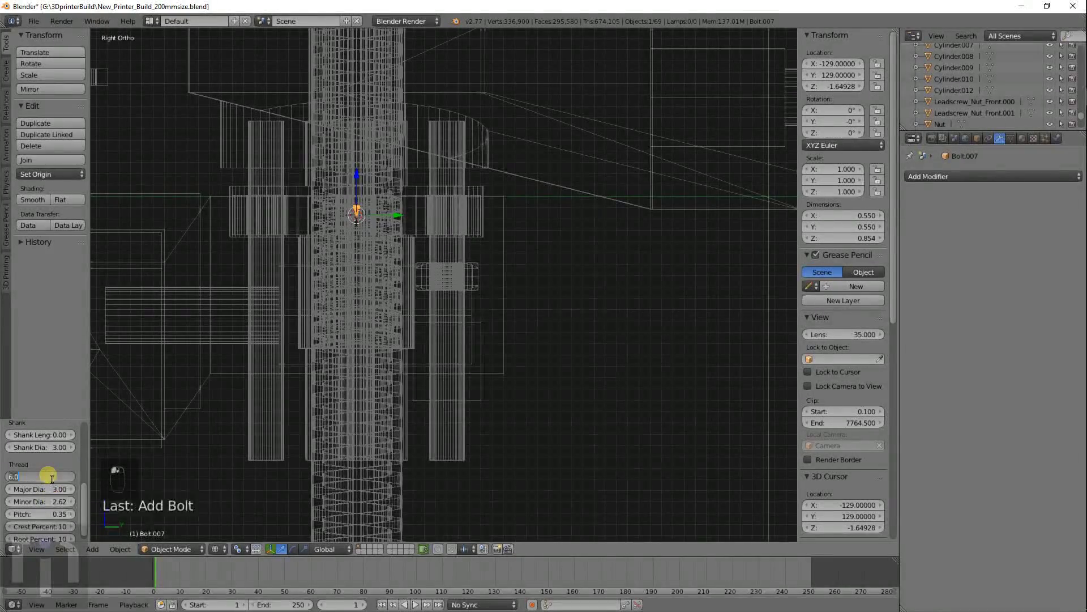
text(16)
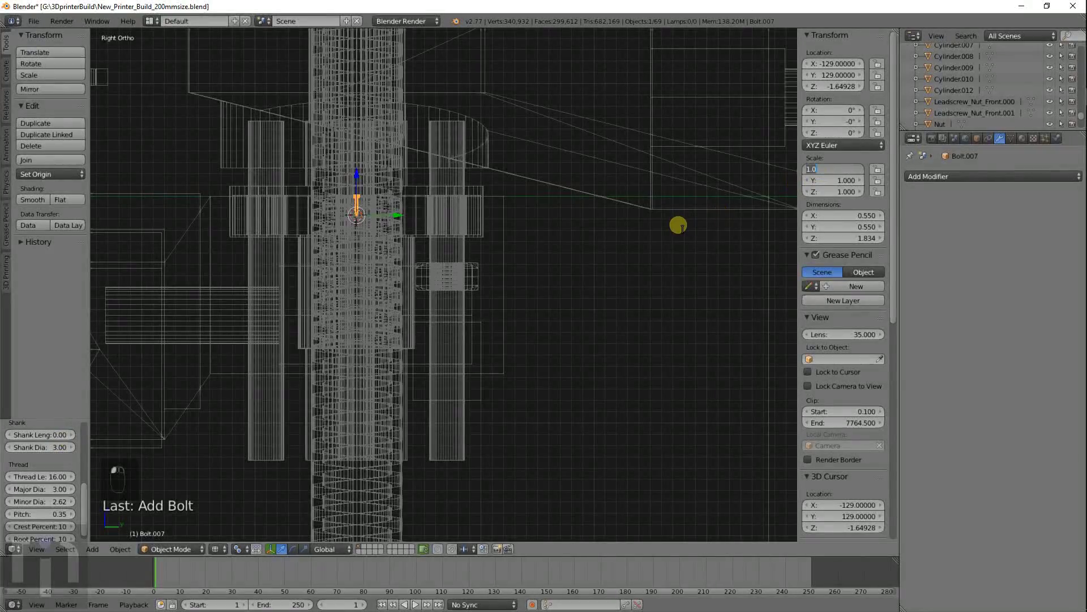
text(10)
key(Return)
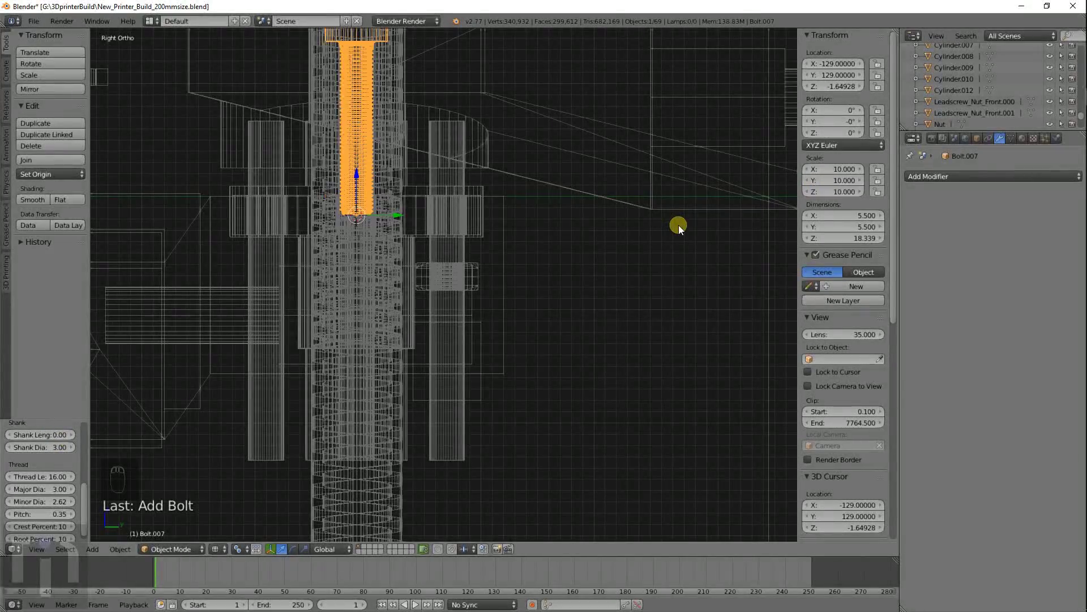
Step: Place the bolt in the leadscrew nut's screw hole through the M3 nut and compare its end with the hexagonal cylinder
key(g)
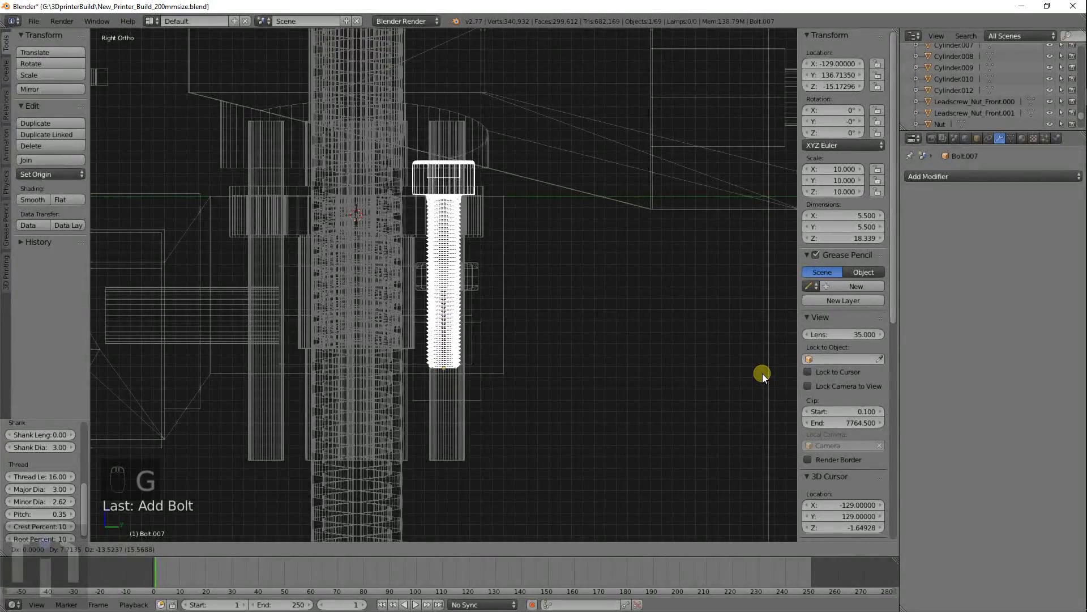
click(762, 373)
scroll(586, 315, up, 5)
key(g)
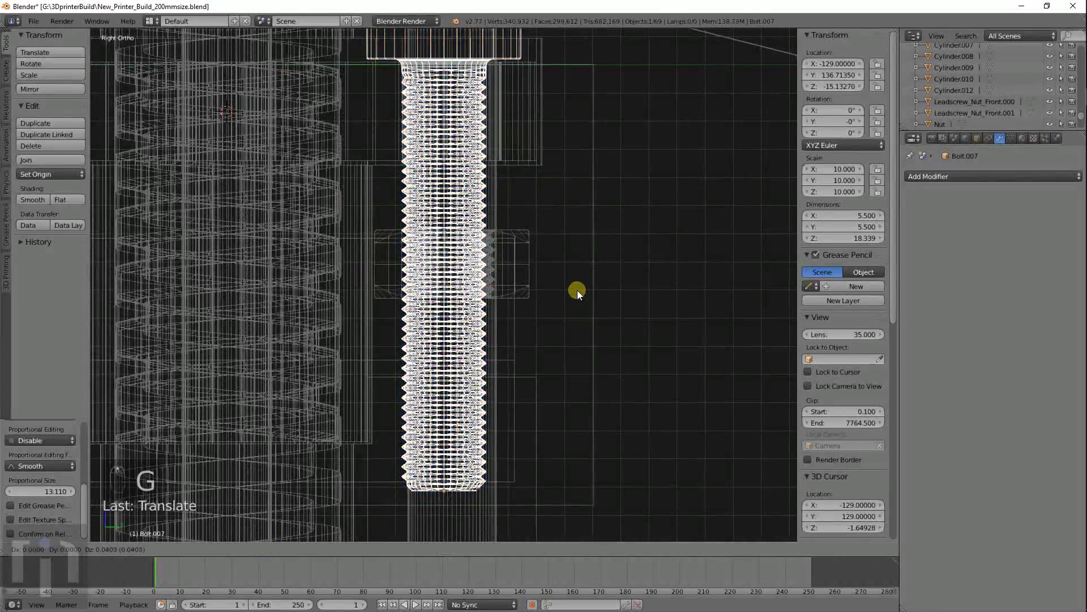
click(566, 294)
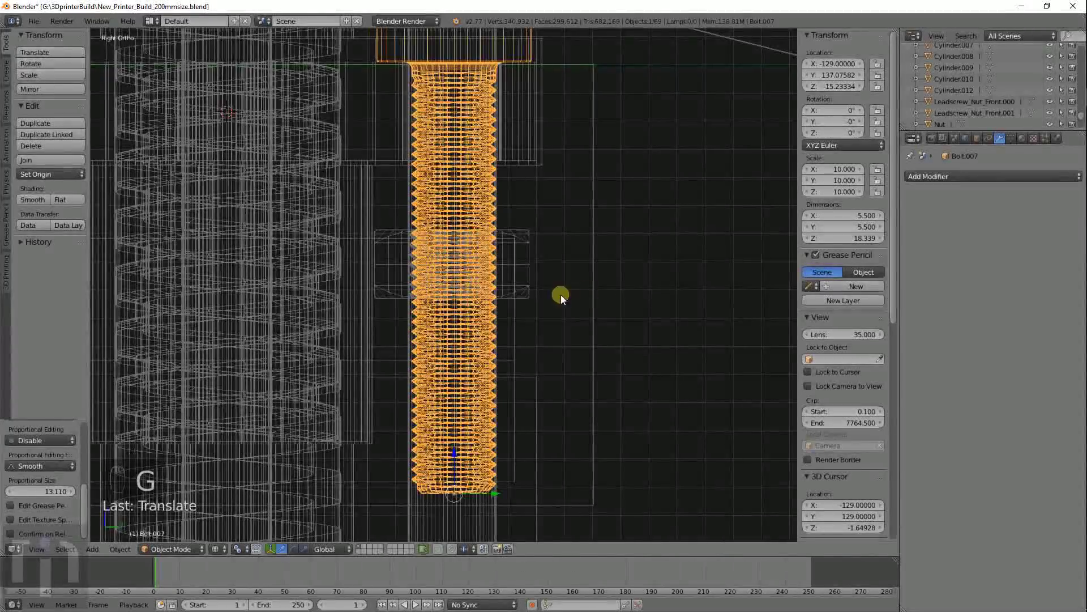
scroll(510, 363, down, 5)
right_click(473, 398)
scroll(485, 340, up, 4)
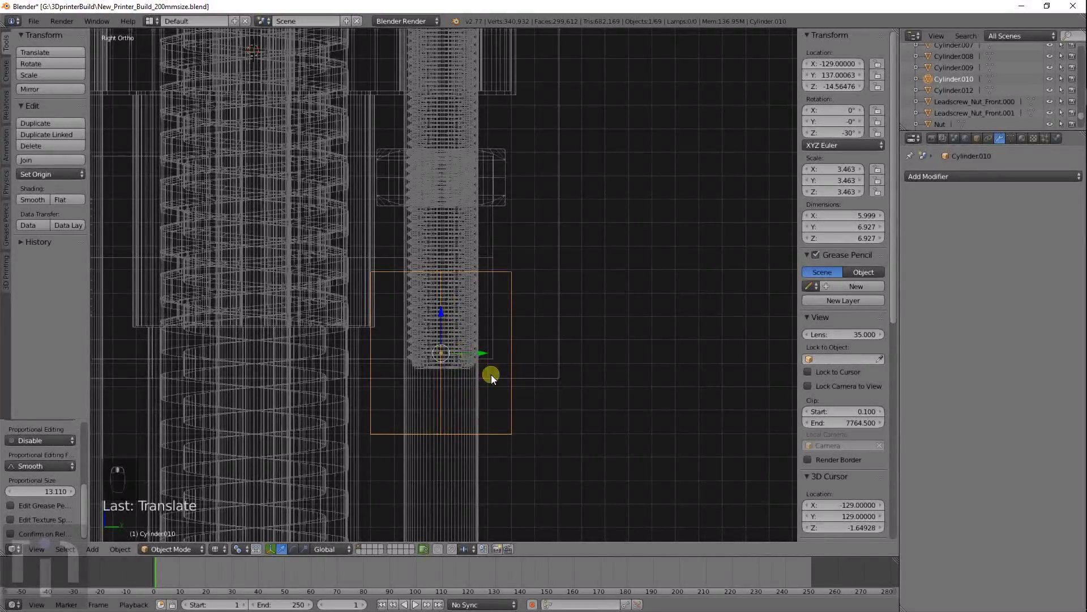
scroll(558, 306, down, 3)
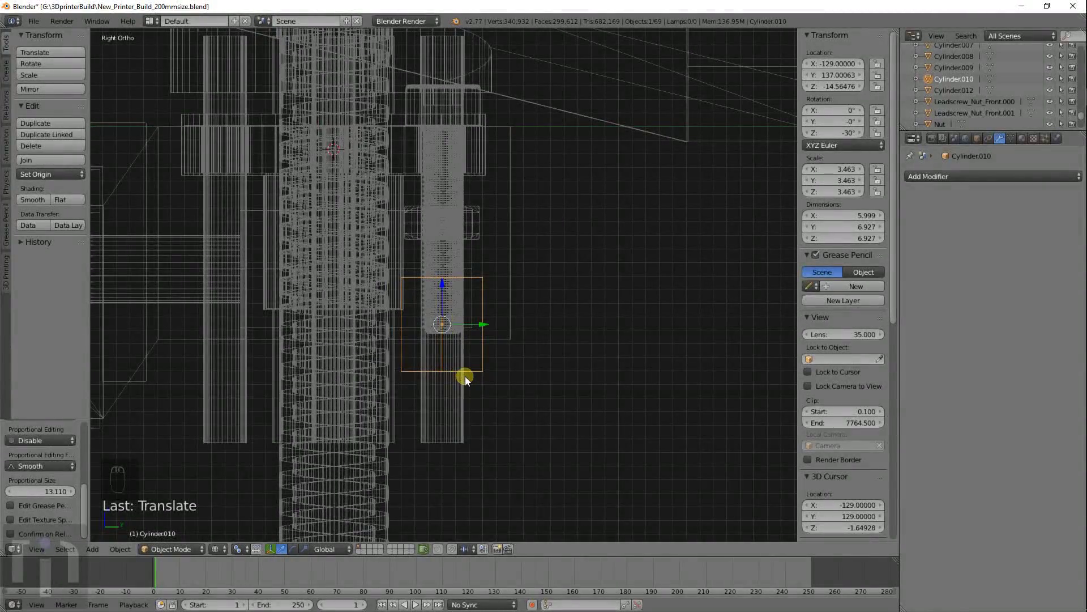
Step: Move the bolt out of the screw hole to an empty spot beside the bracket, at about Y 155.65 and Z -26.96
right_click(444, 293)
key(g)
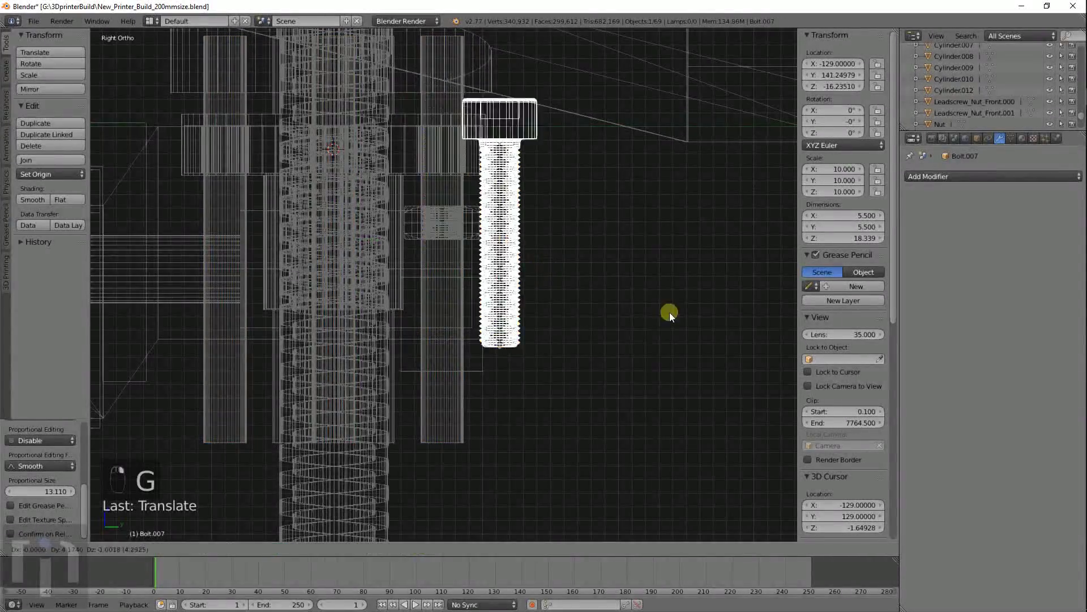
click(789, 424)
Step: Set the hexagonal cylinder's origin to the 3D cursor at the leadscrew nut's centre
key(KP_7)
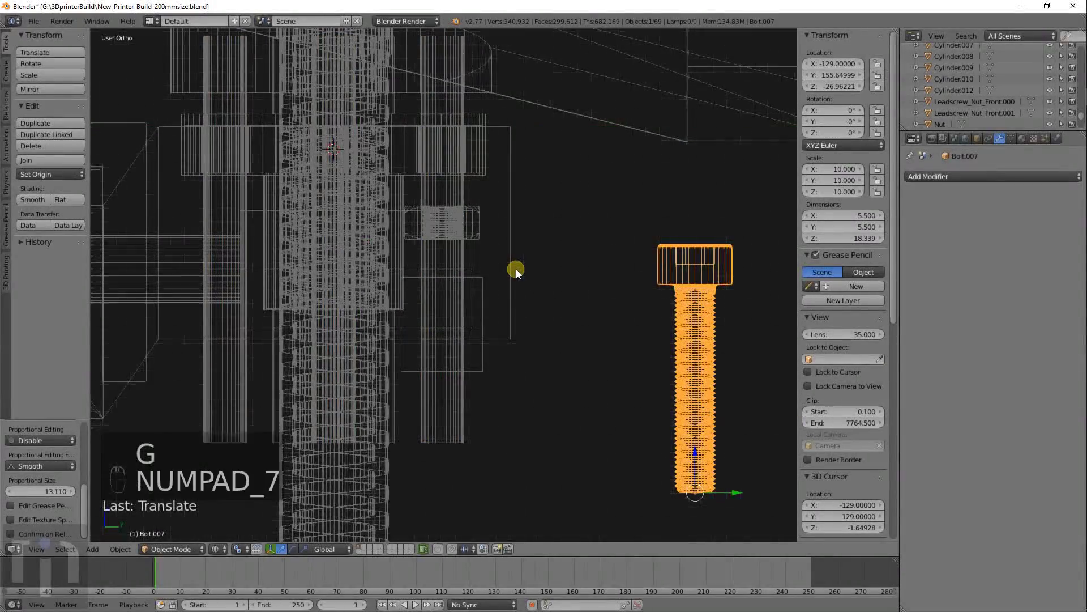
shift+middle_drag(479, 324, 451, 216)
right_click(451, 198)
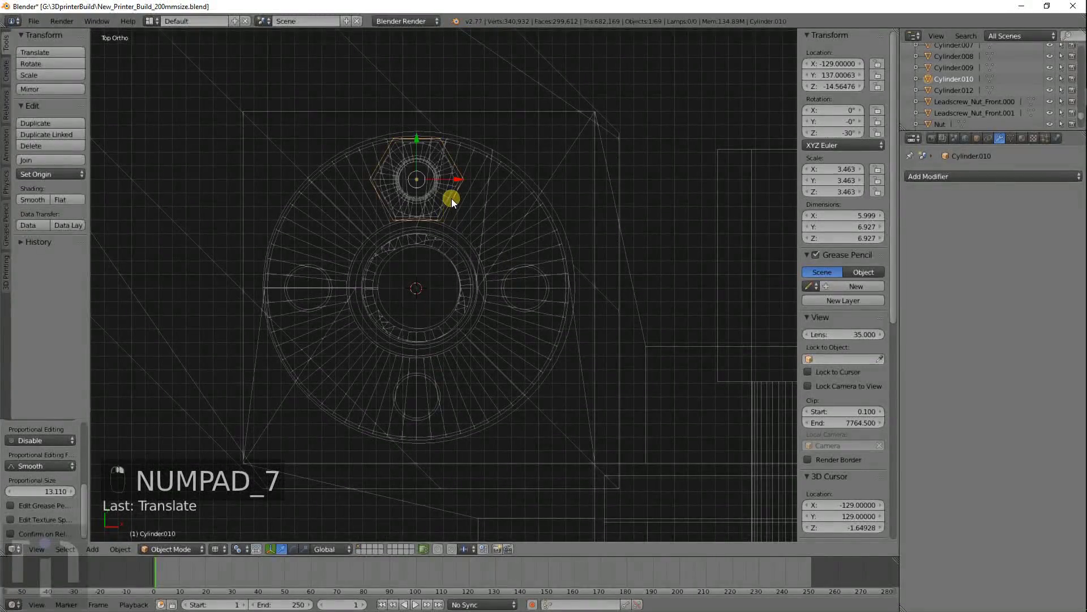
key(space)
text(Set Origi)
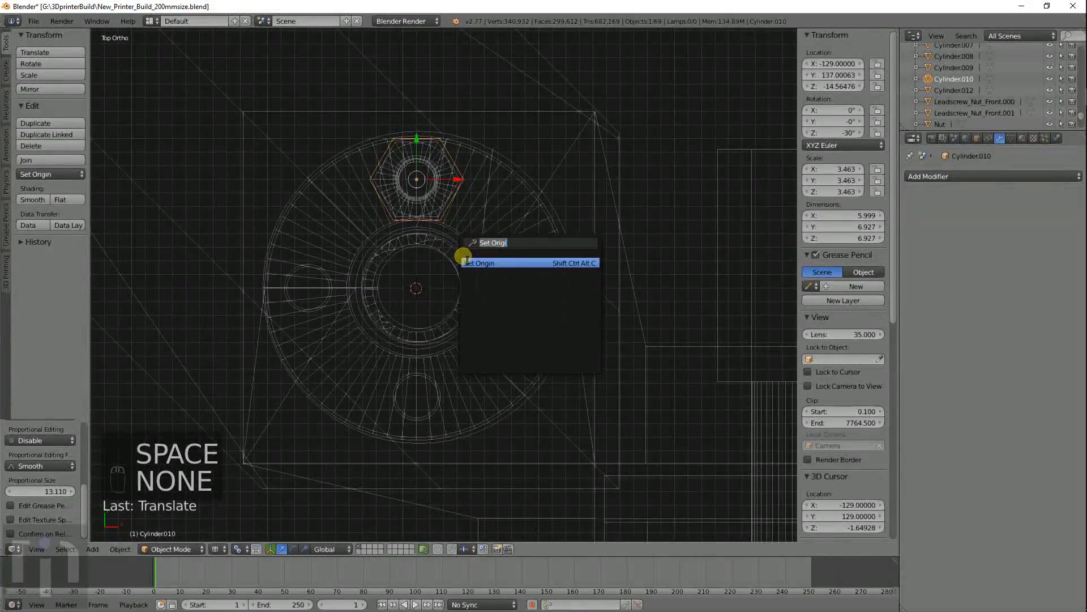
click(474, 263)
click(473, 260)
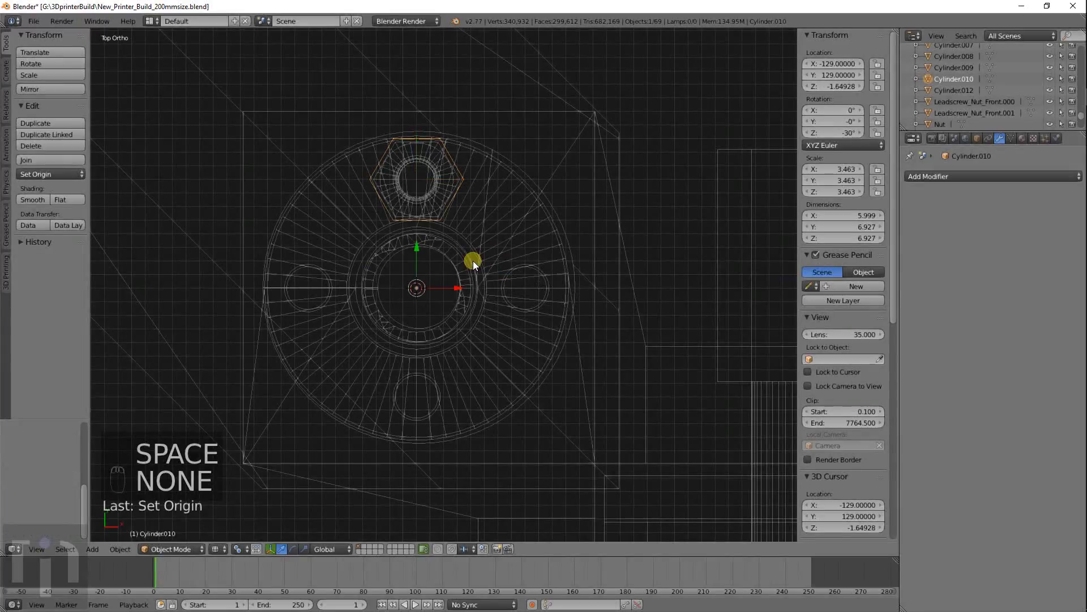
Step: Duplicate the hexagonal cylinder three times, rotating each copy 90° from the previous one around the leadscrew nut's centre
scroll(371, 331, up, 4)
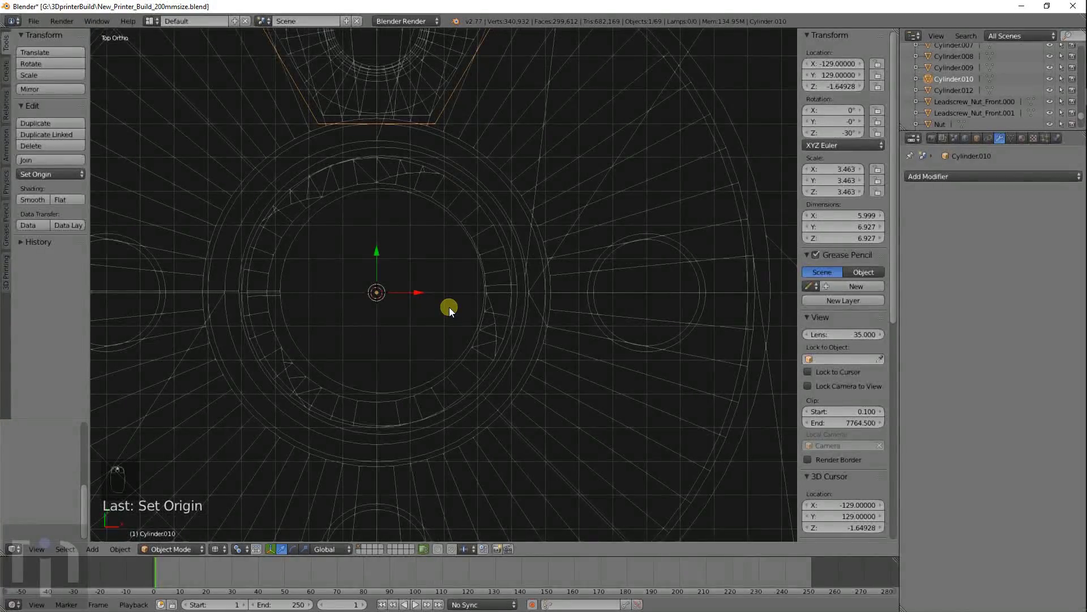
scroll(450, 307, down, 2)
key(shift+d)
text(r)
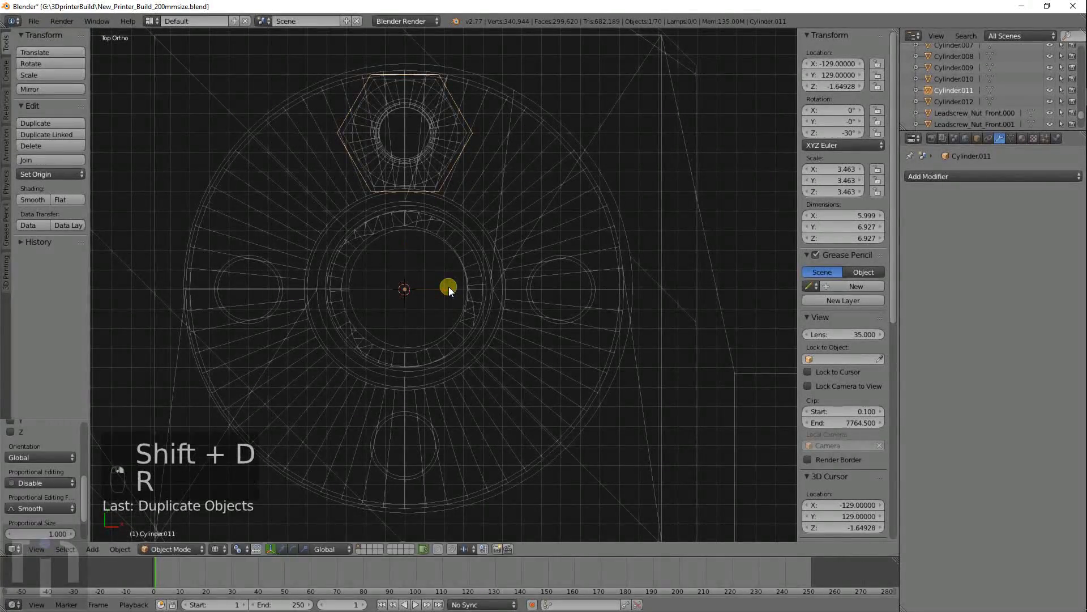
text(90)
key(Return)
key(shift+d)
text(r90)
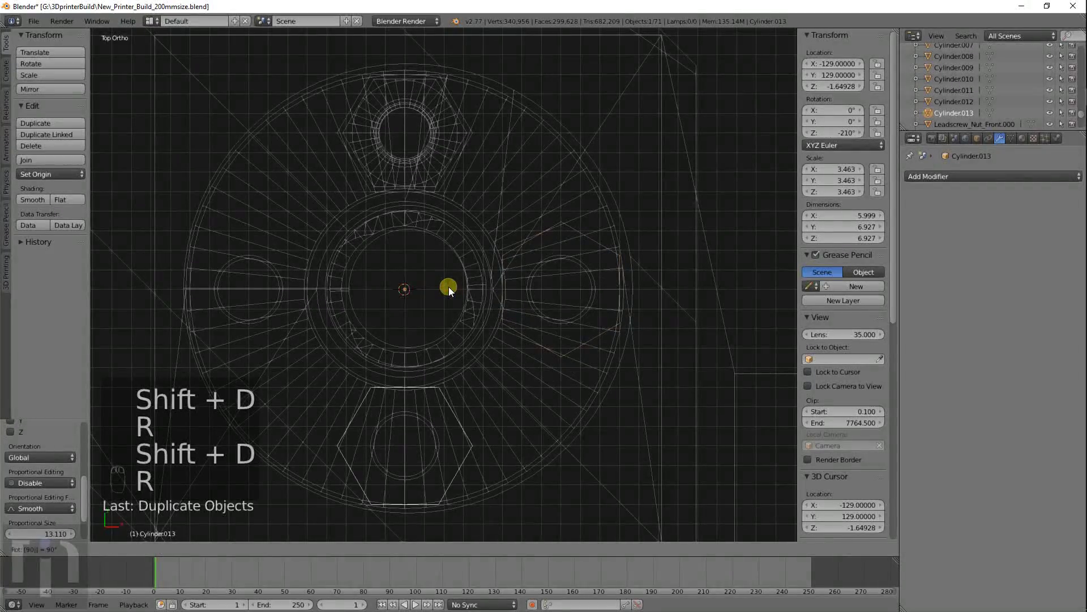
key(Return)
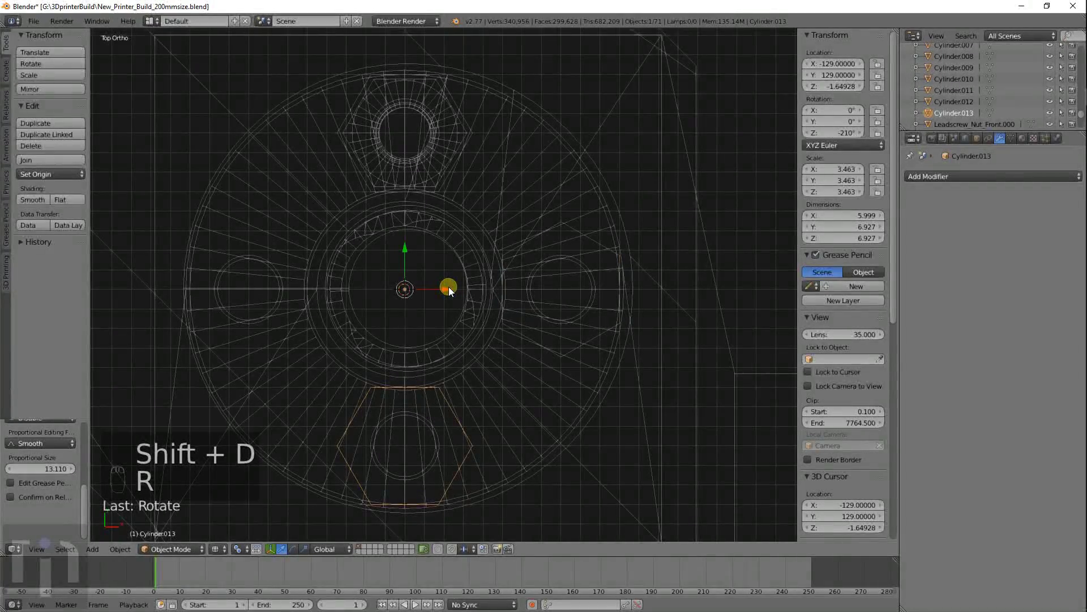
key(shift+d)
text(r90)
key(Return)
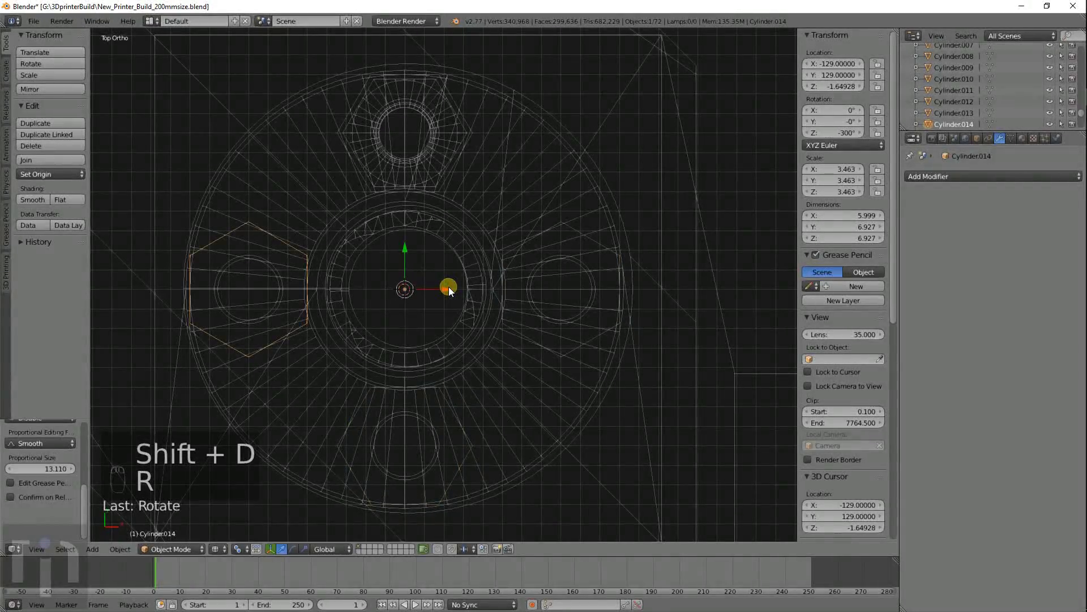
Step: Join the four hexagonal cylinders around the leadscrew nut into one object
shift+right_click(468, 458)
shift+right_click(596, 337)
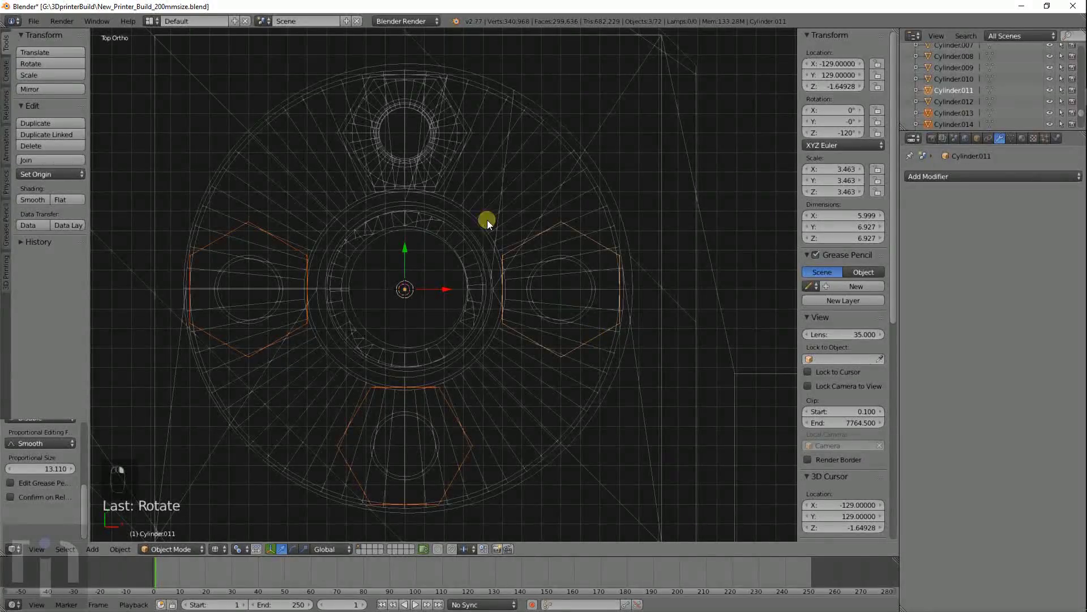
shift+right_click(448, 179)
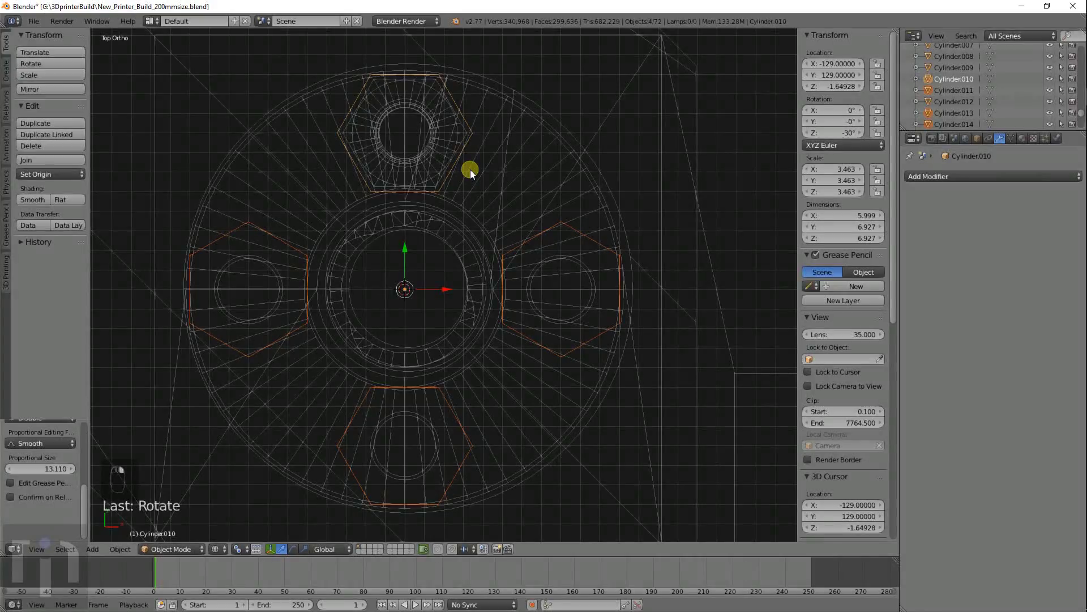
key(ctrl+j)
Step: Union the four leadscrew nut screw cylinders with the joined hexagonal cylinders (Cylinder.010) using a Boolean modifier and apply it
mouse_move(470, 169)
middle_down()
mouse_move(438, 225)
mouse_move(437, 196)
mouse_move(458, 172)
mouse_move(467, 190)
middle_up()
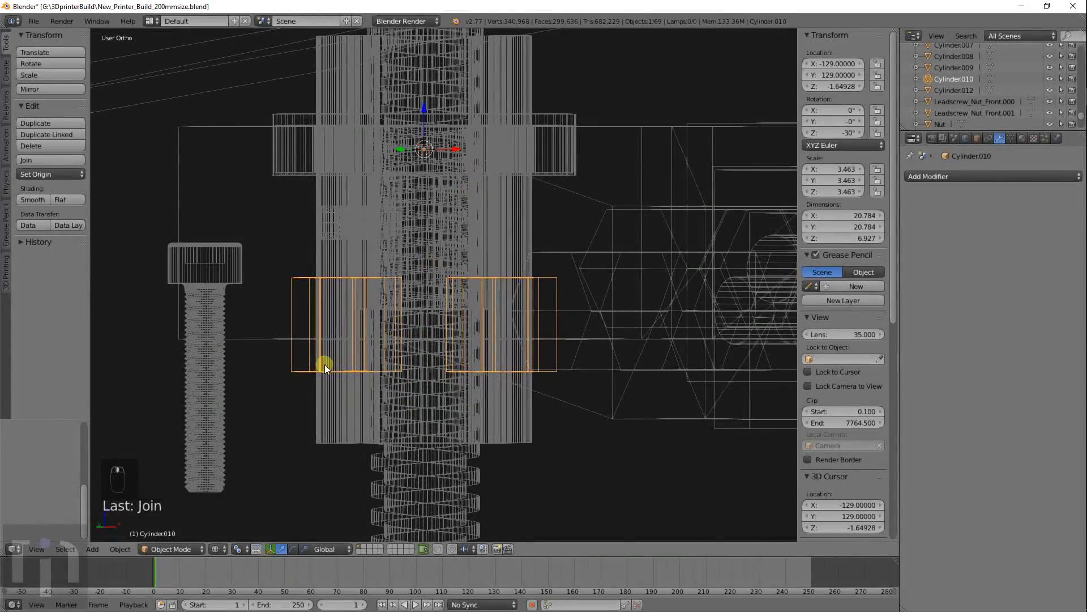
right_click(331, 401)
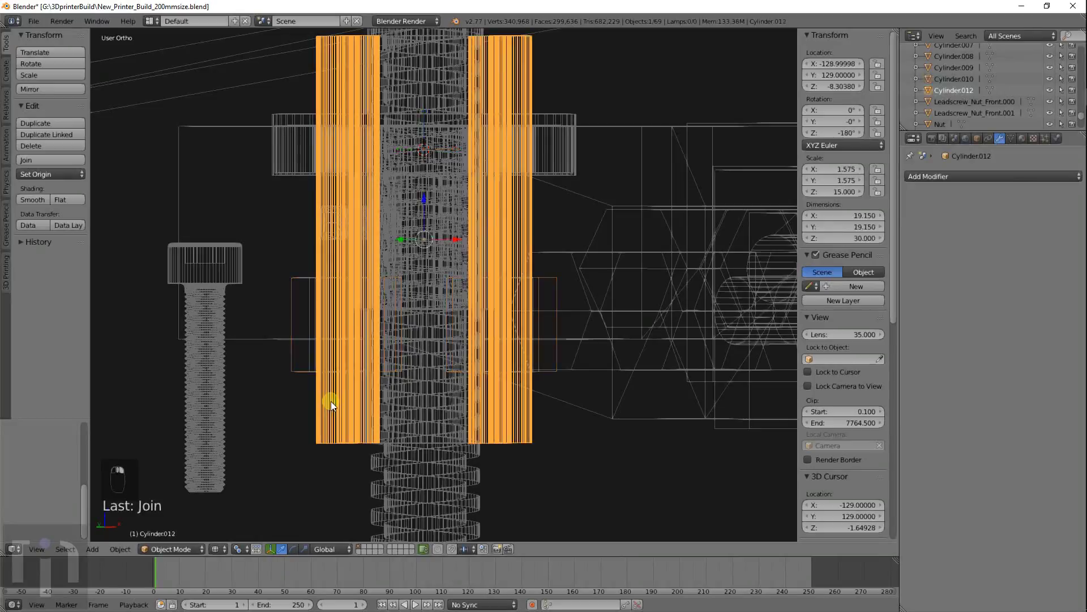
click(970, 178)
click(867, 230)
click(915, 240)
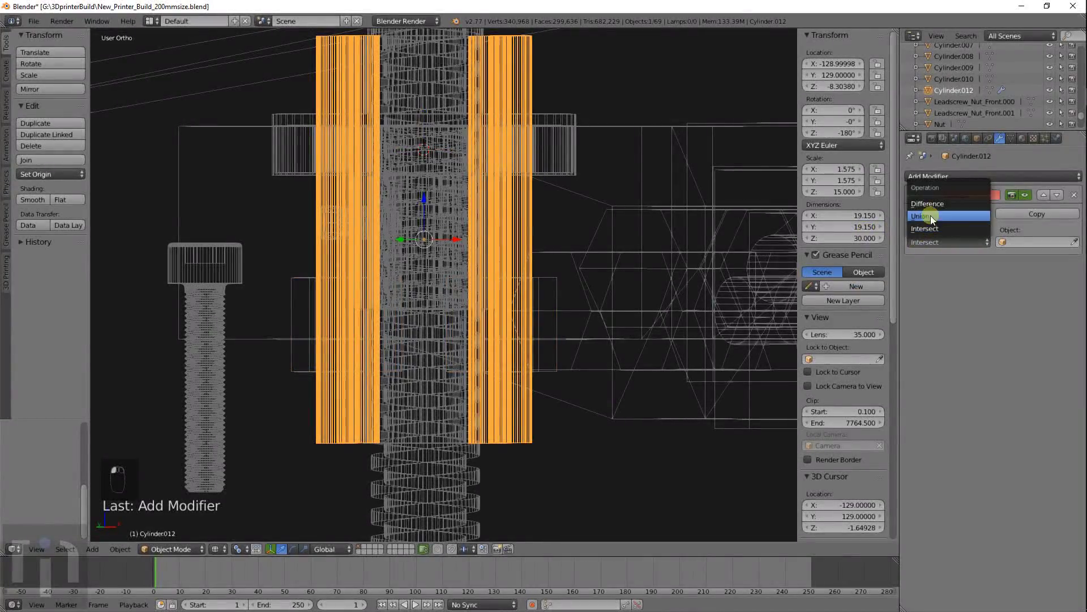
click(932, 217)
click(1015, 242)
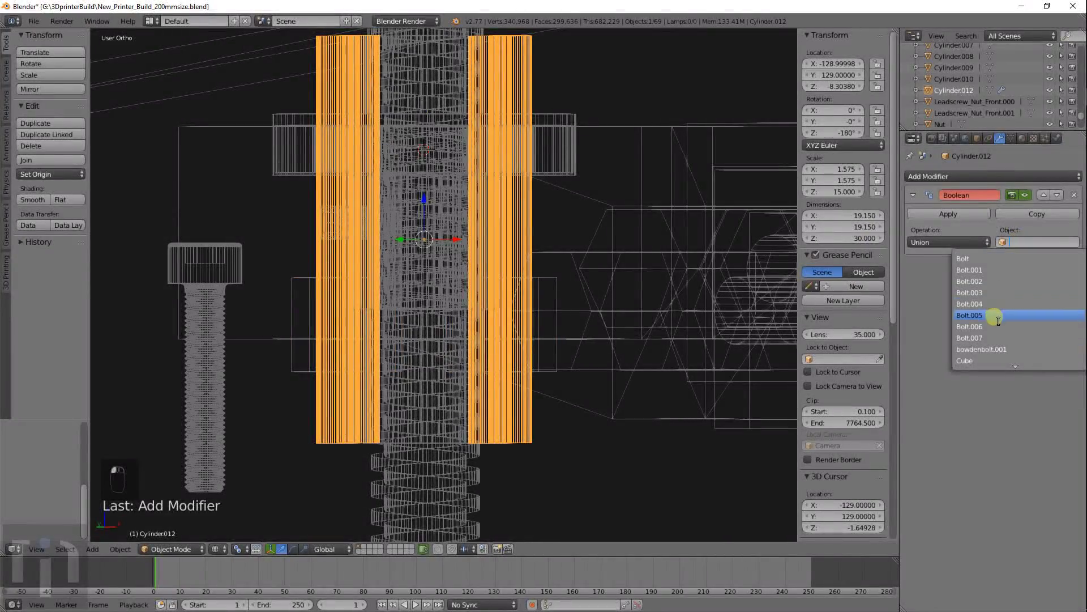
scroll(999, 320, down, 10)
scroll(998, 324, down, 6)
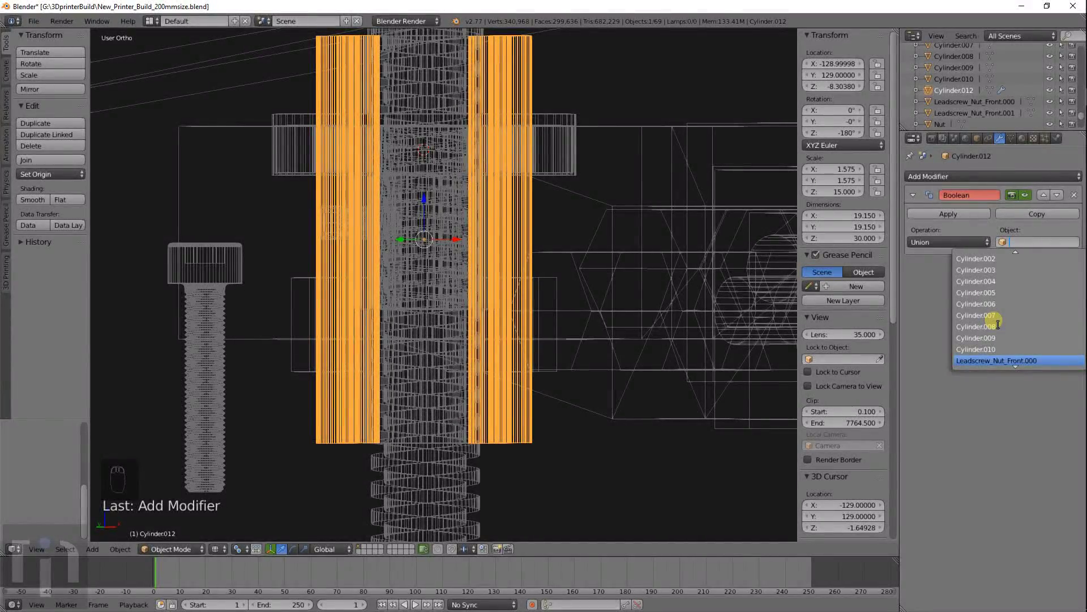
click(976, 349)
middle_drag(782, 343, 793, 283)
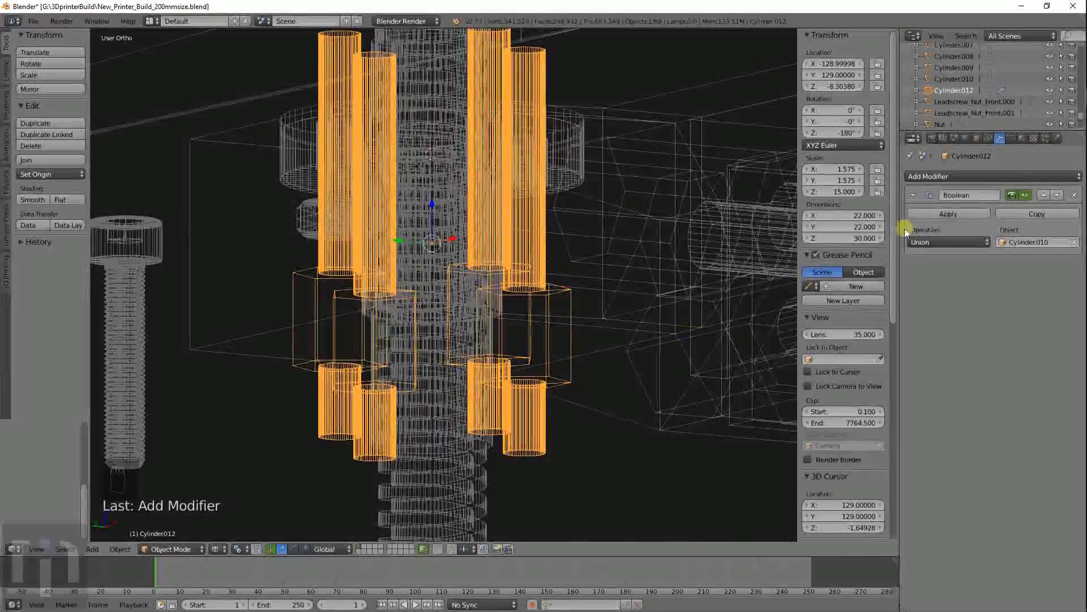
click(951, 215)
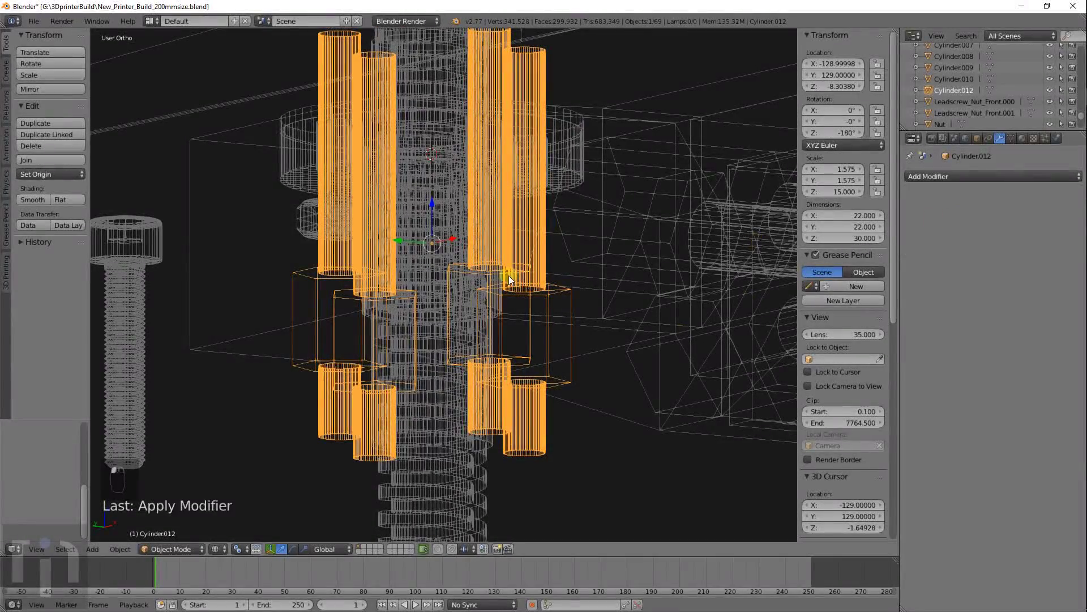
Step: Delete the separate hexagonal cylinders object around the leadscrew nut and return to solid shading
key(x)
click(565, 373)
key(z)
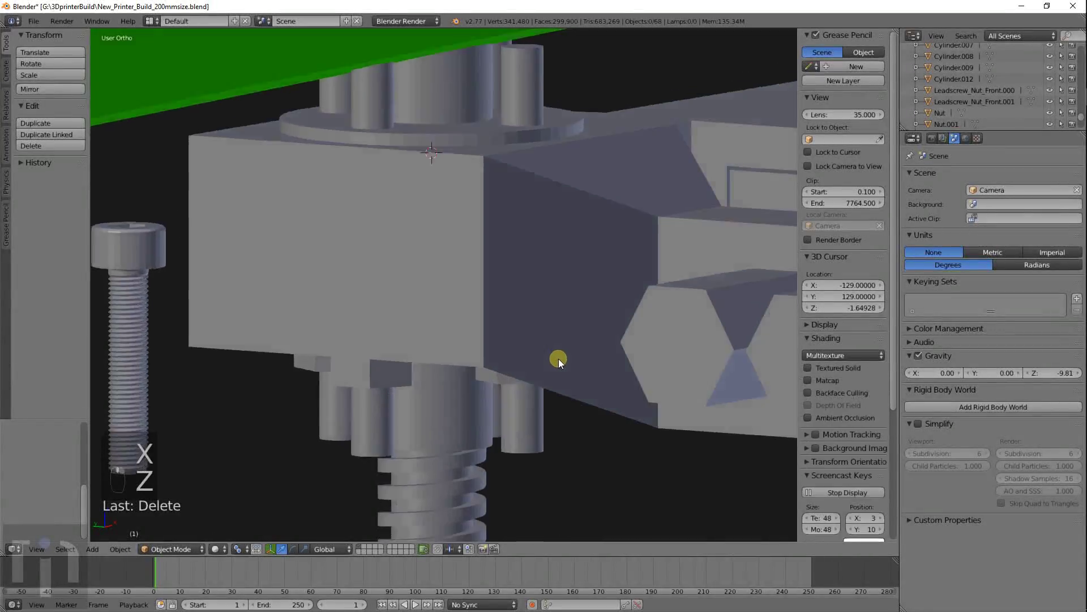
Step: Cut the combined screw and nut recess shapes (Cylinder.012) out of the bracket with a Boolean Difference and apply it
middle_drag(559, 358, 553, 297)
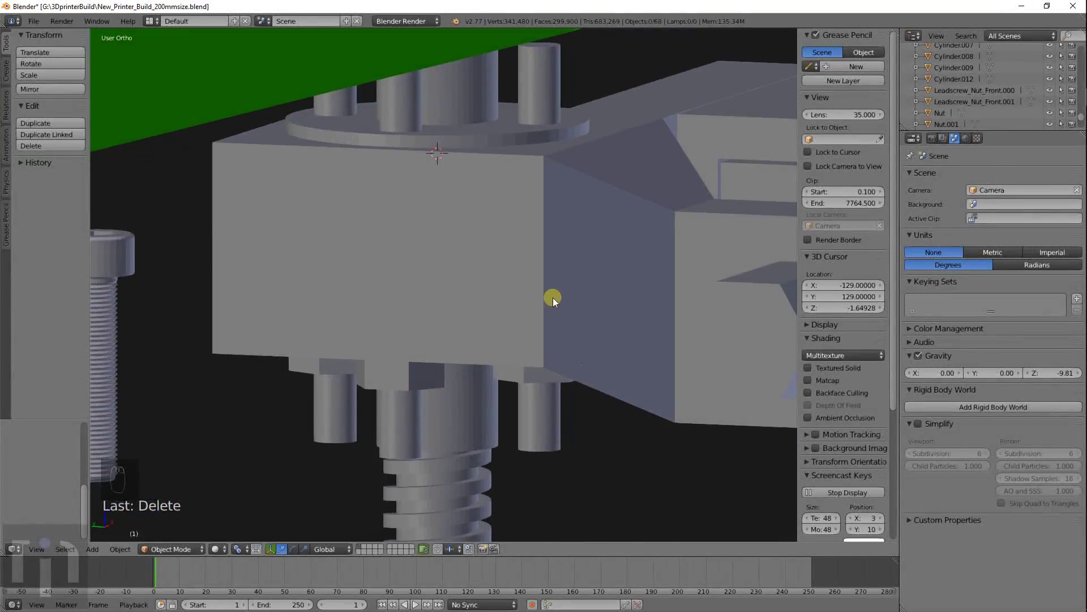
right_click(514, 221)
mouse_move(651, 276)
middle_down()
mouse_move(567, 285)
mouse_move(651, 266)
middle_up()
click(933, 189)
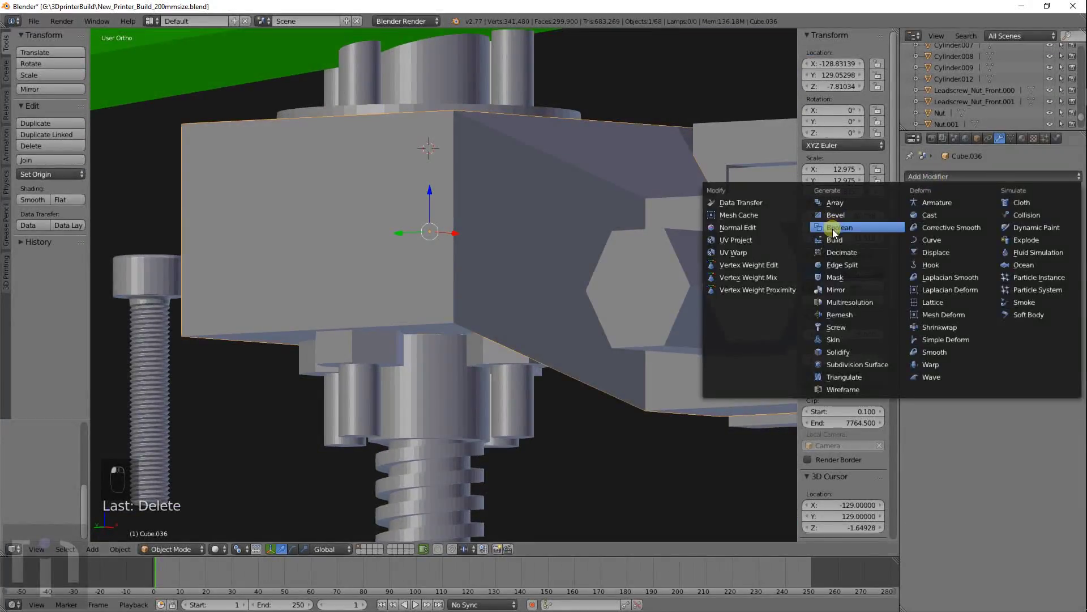
click(832, 228)
click(940, 241)
click(935, 203)
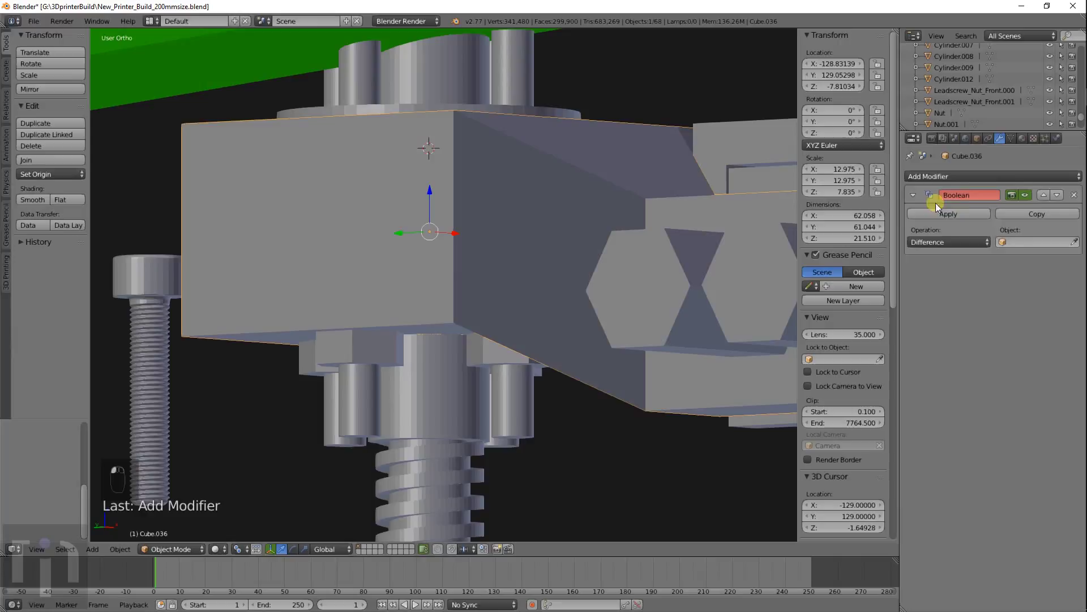
click(1018, 243)
scroll(976, 329, down, 12)
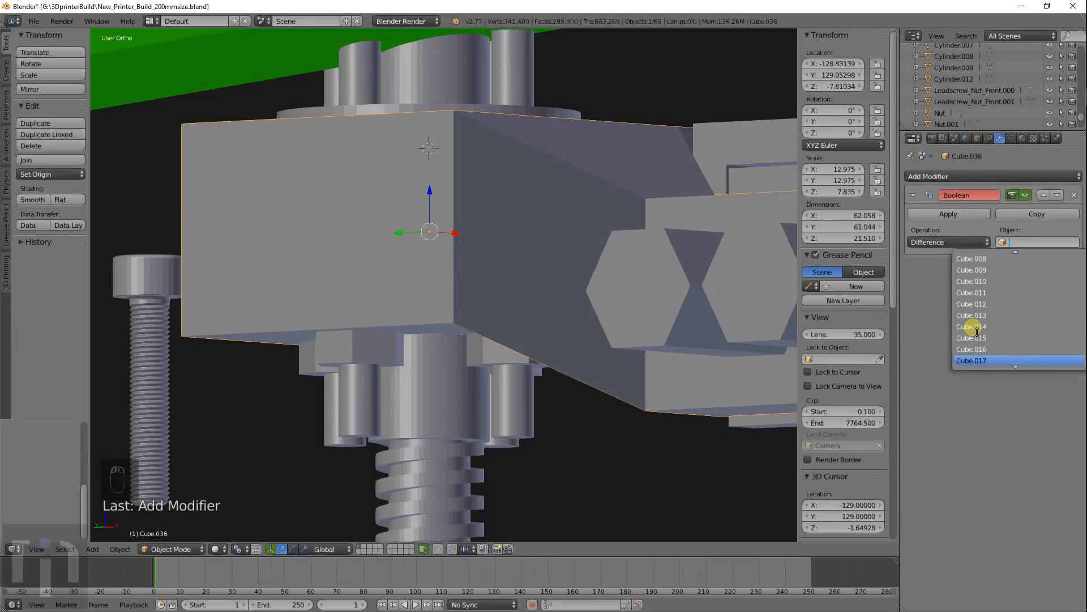
scroll(977, 329, down, 9)
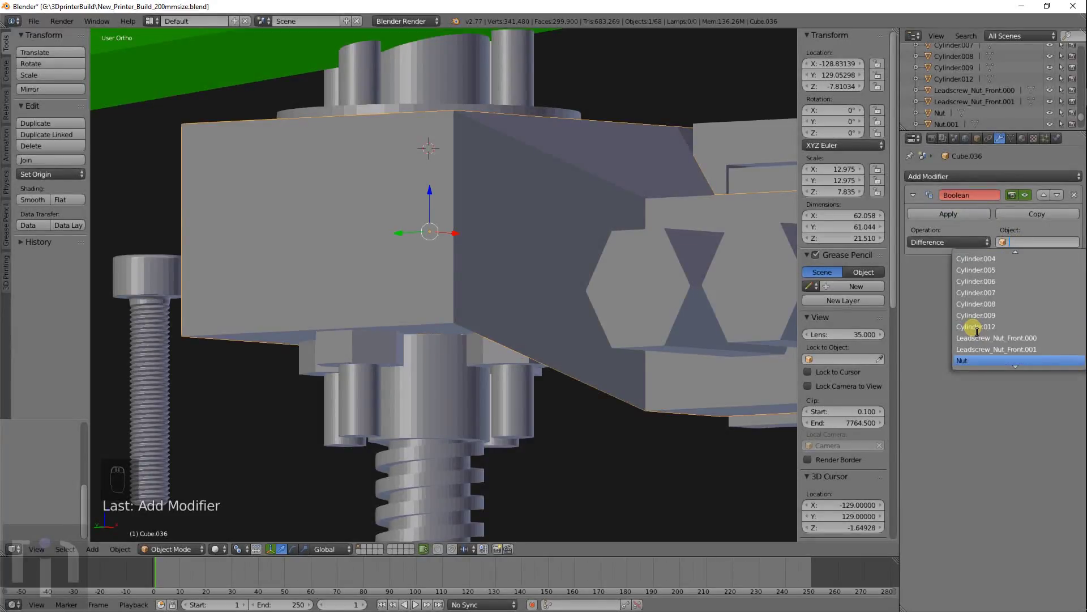
click(983, 328)
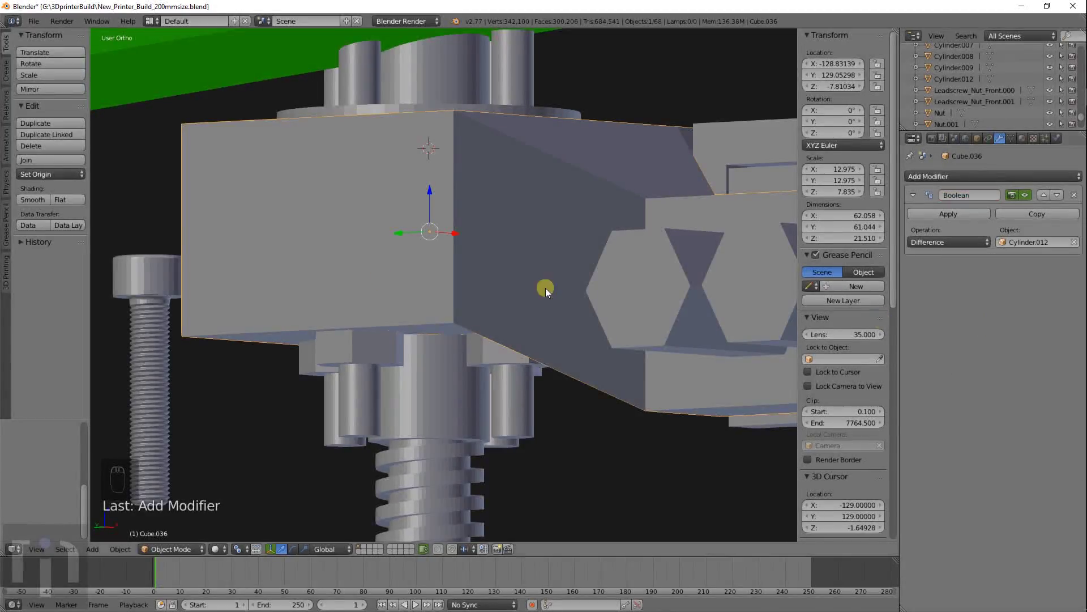
key(z)
middle_drag(478, 285, 512, 267)
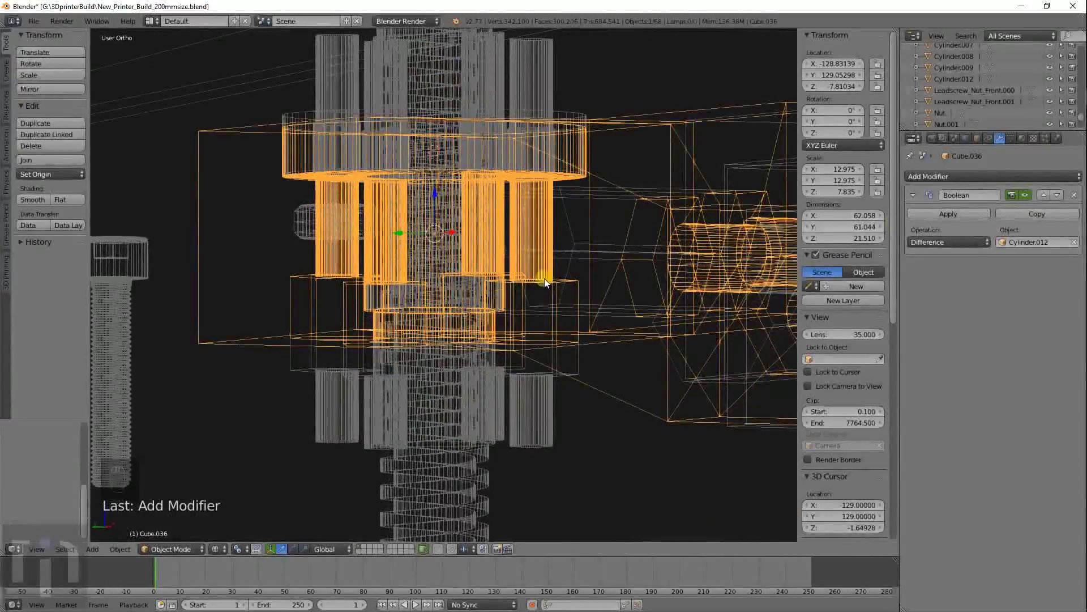
click(954, 211)
Step: Delete the combined screw and nut recess cutter from the bracket
right_click(328, 400)
key(x)
click(328, 400)
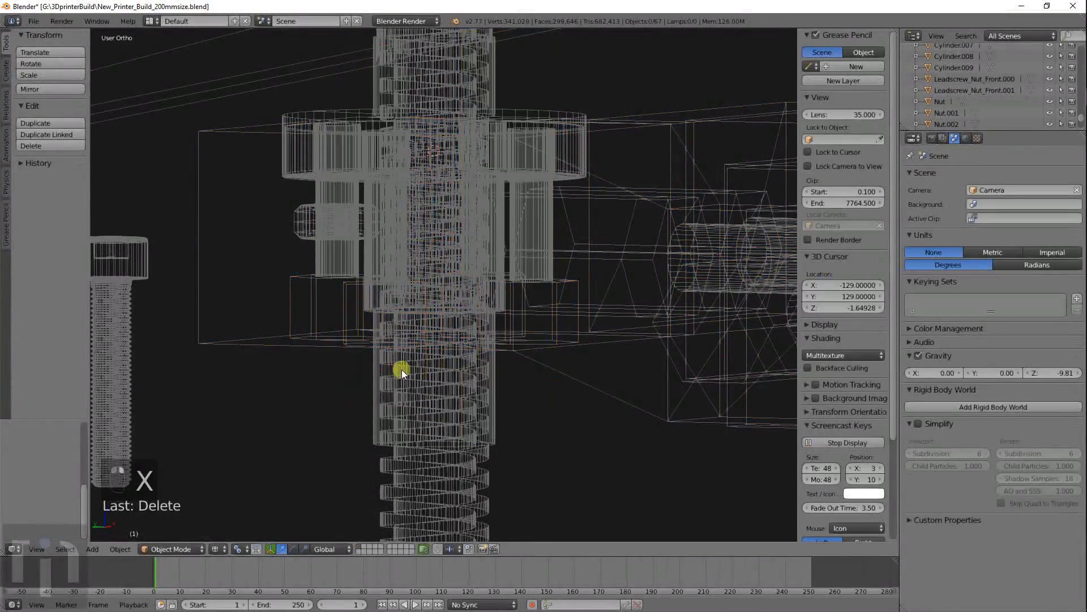
Step: Move the flanged cylinder cutter (Cylinder.009) out of the bracket to an empty spot outside the printer frame
key(z)
mouse_move(402, 369)
middle_down()
mouse_move(523, 290)
mouse_move(526, 321)
mouse_move(481, 249)
mouse_move(536, 299)
mouse_move(527, 281)
mouse_move(561, 287)
middle_up()
right_click(481, 240)
key(g)
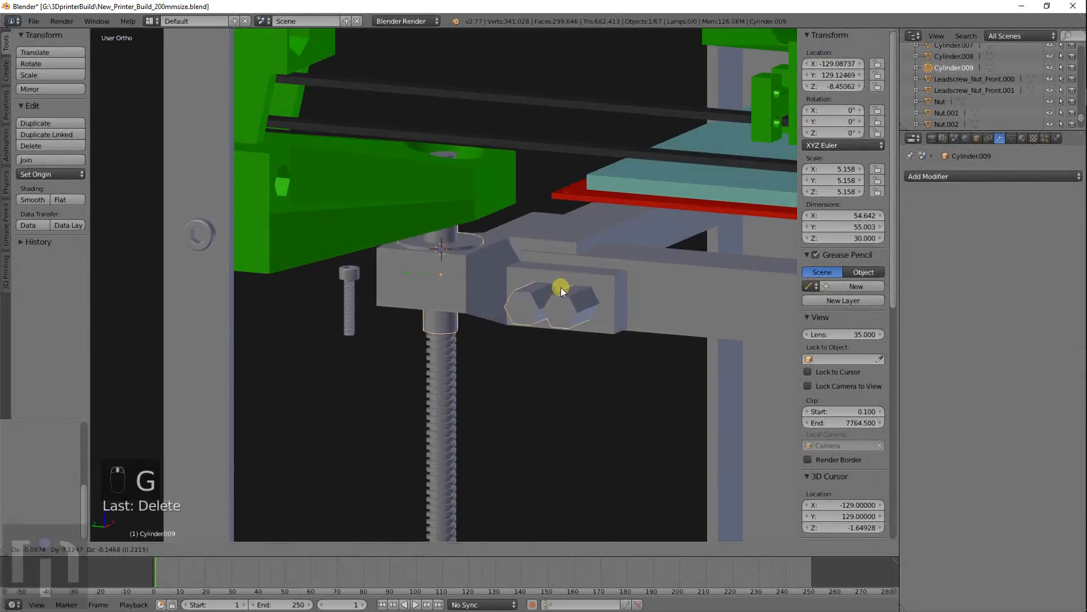
click(168, 277)
Step: Move the bracket outside the printer frame, to about X -277.3, Y 188.2, Z -32.4
middle_drag(491, 304, 463, 332)
right_click(450, 284)
scroll(451, 284, down, 4)
key(g)
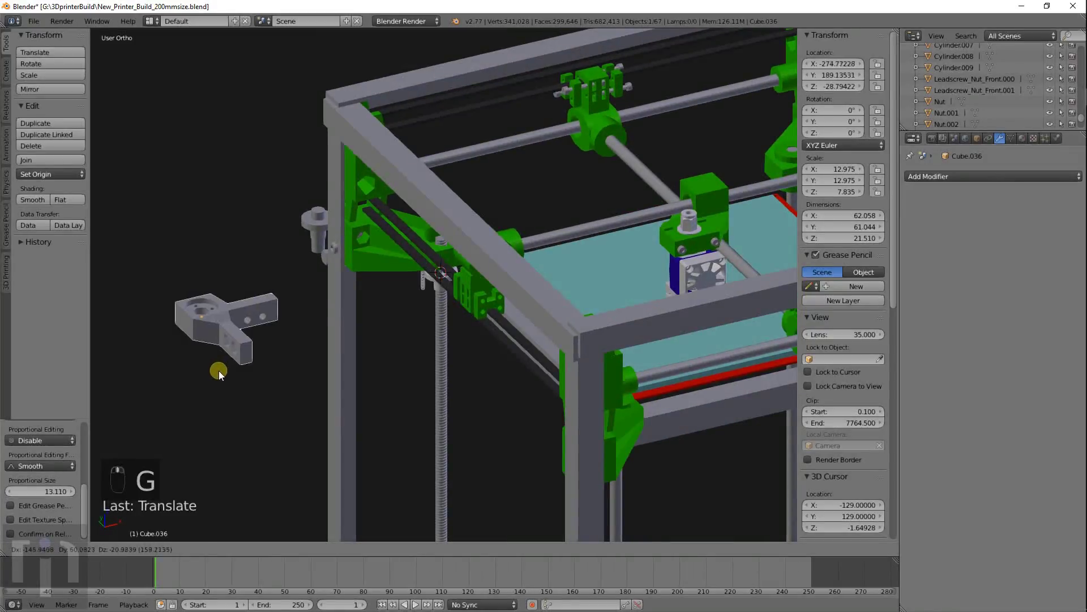
click(216, 375)
Step: Examine the bracket's leadscrew nut seat, screw holes and nut recesses from above and below
middle_drag(217, 375, 486, 334)
scroll(487, 334, up, 6)
key(KP_Decimal)
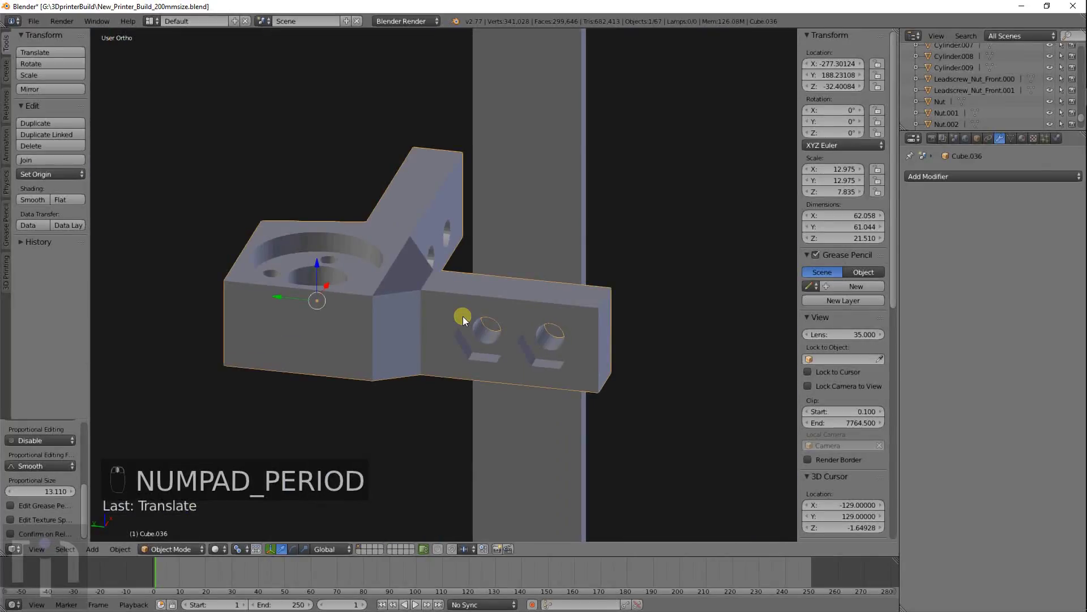
middle_drag(372, 283, 494, 222)
scroll(494, 221, up, 4)
key(KP_Divide)
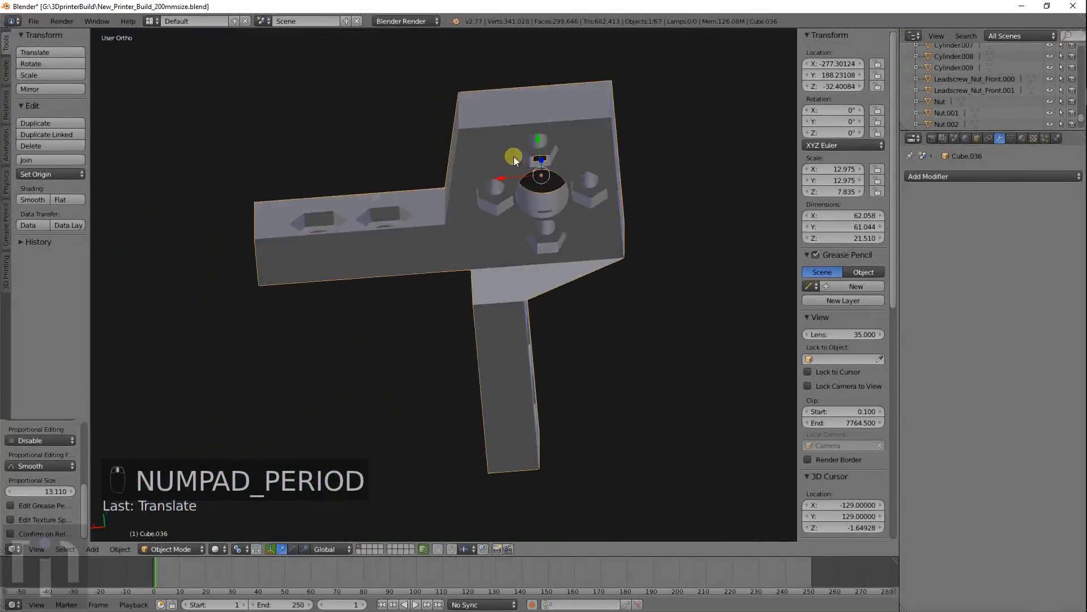
middle_drag(514, 160, 415, 374)
scroll(575, 231, up, 4)
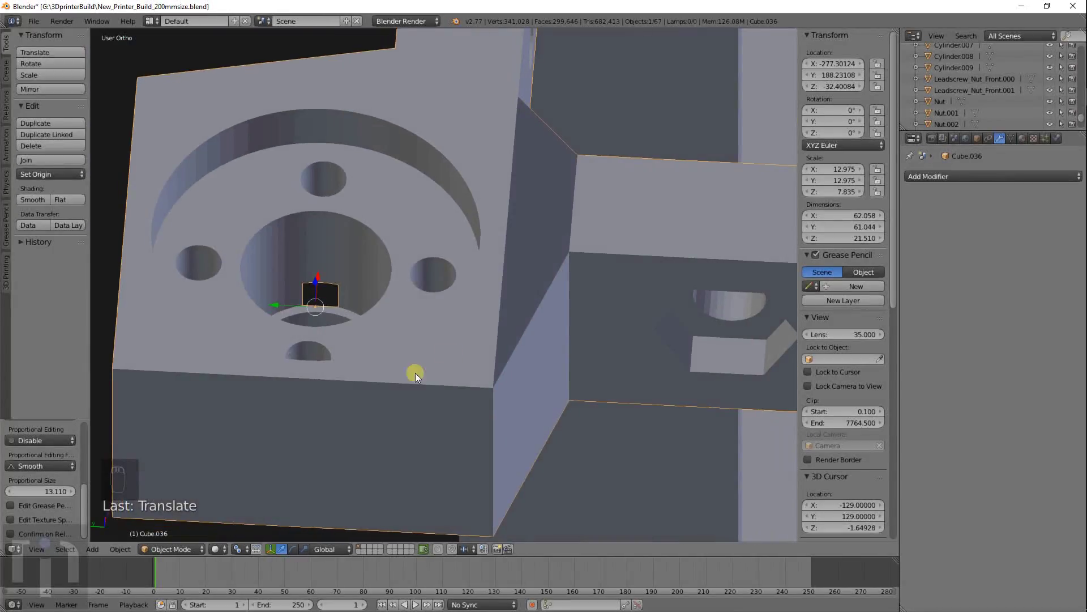
scroll(416, 373, down, 10)
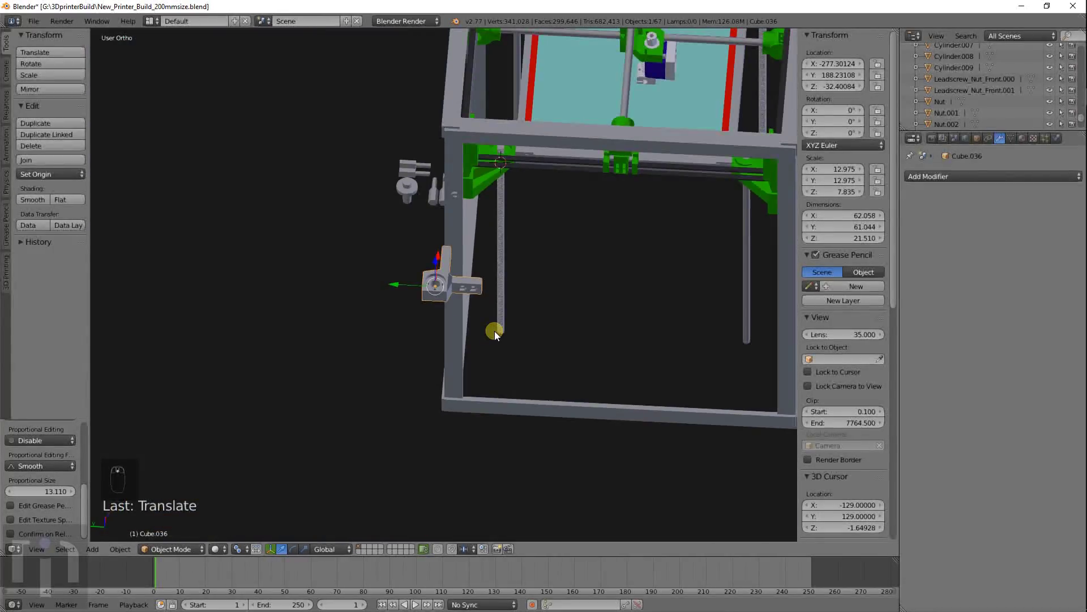
Step: Undo the bracket's move out of the printer frame
key(ctrl+z)
middle_drag(535, 287, 420, 435)
scroll(346, 415, up, 4)
scroll(335, 418, down, 2)
scroll(328, 405, down, 2)
scroll(471, 314, up, 4)
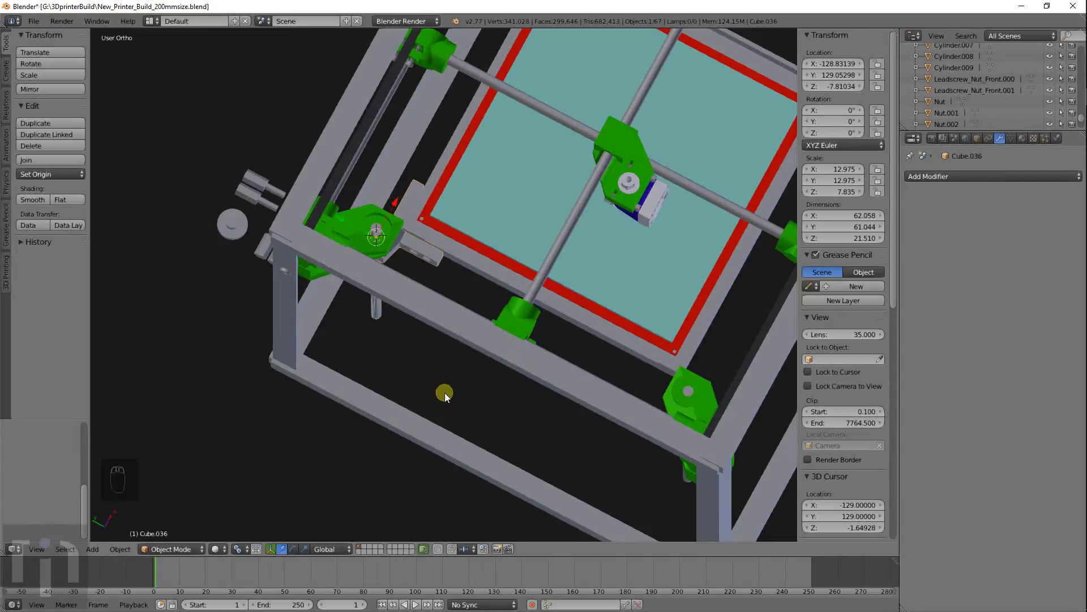
Step: Snap the 3D cursor to the scene centre and set the bracket's origin to the 3D cursor
key(shift+s)
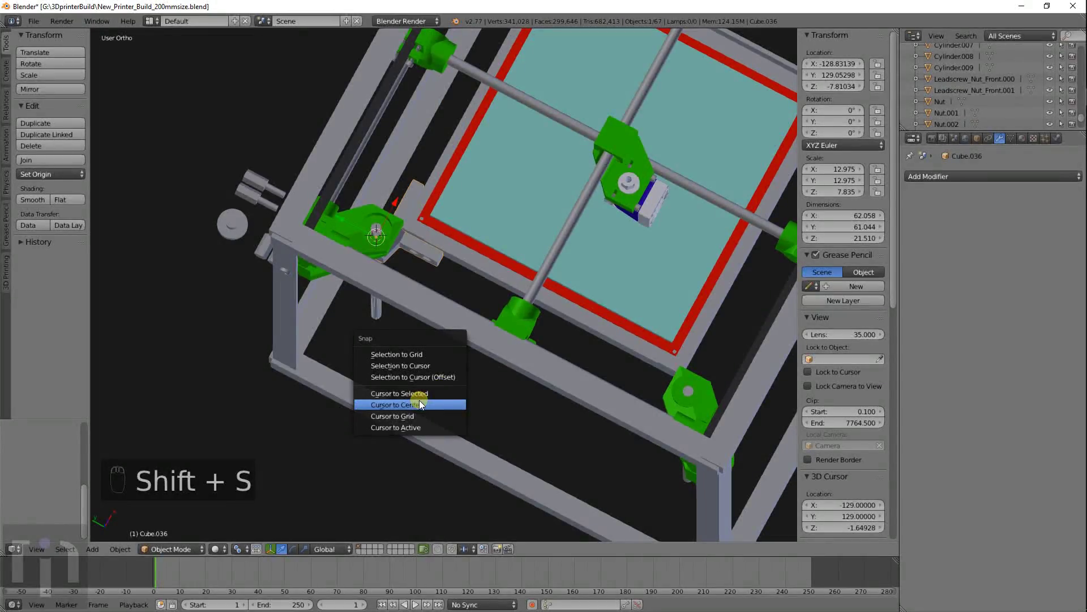
click(424, 404)
scroll(629, 245, down, 4)
scroll(364, 276, up, 6)
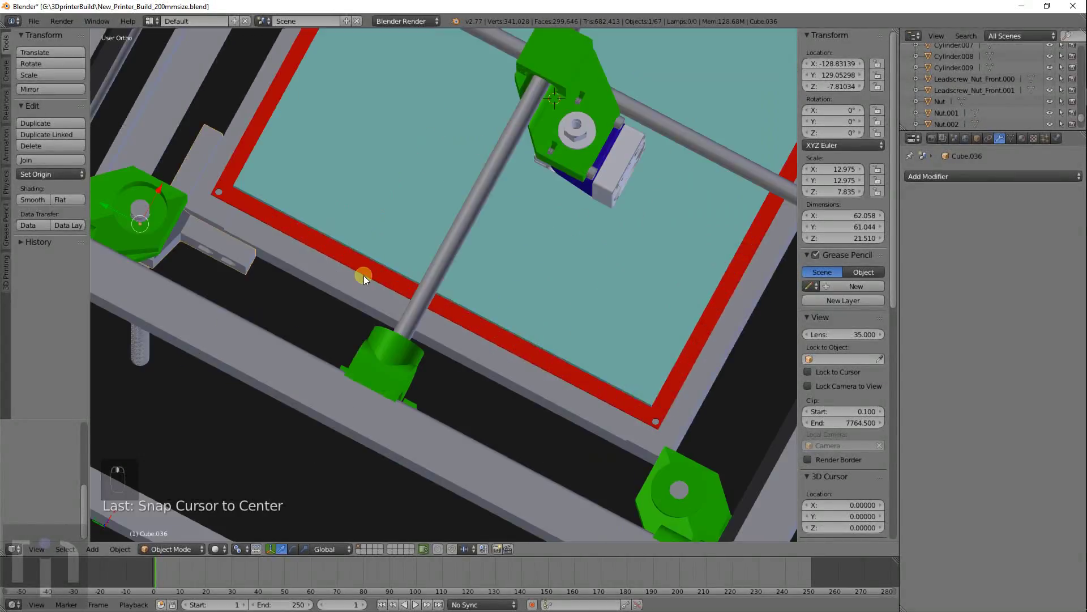
scroll(364, 275, down, 4)
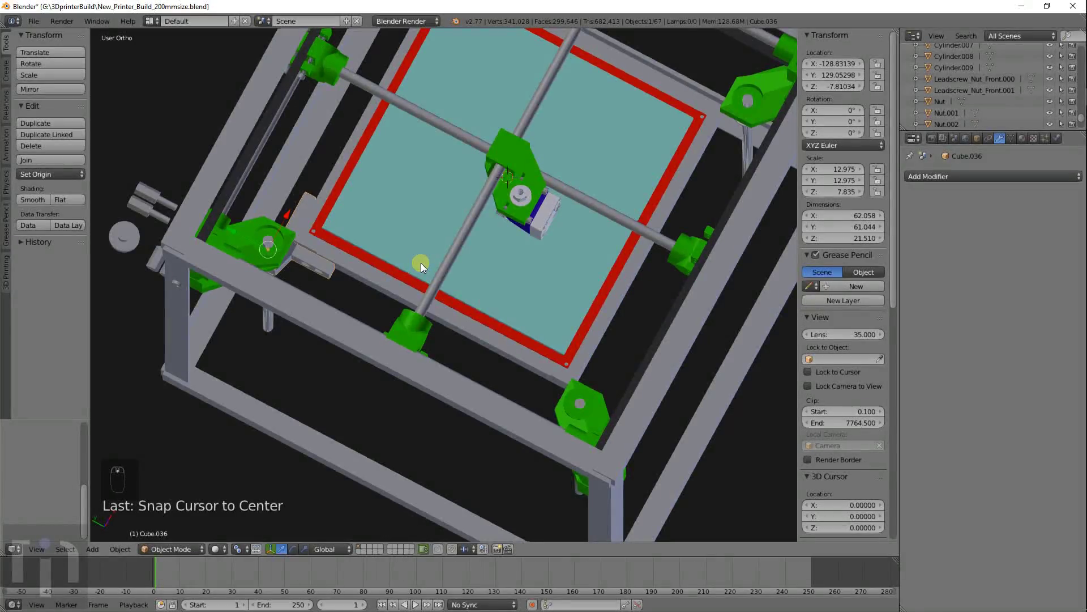
key(space)
click(457, 284)
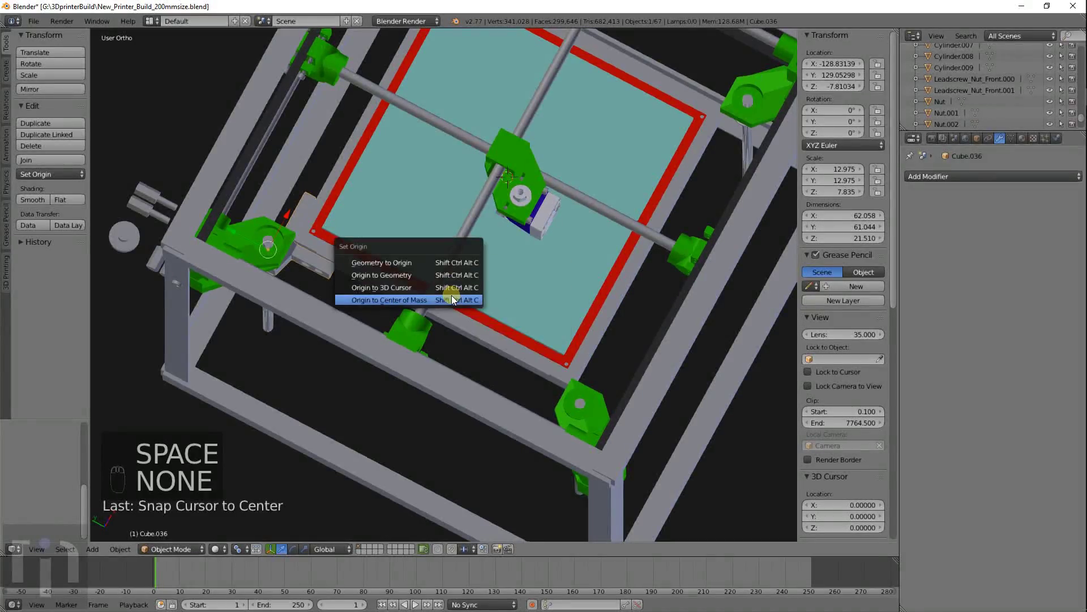
click(427, 289)
Step: Duplicate the bracket, try rotating the copy freehand around the printer's centre, and undo that rotation
shift+middle_drag(564, 281, 444, 290)
key(shift+d)
key(r)
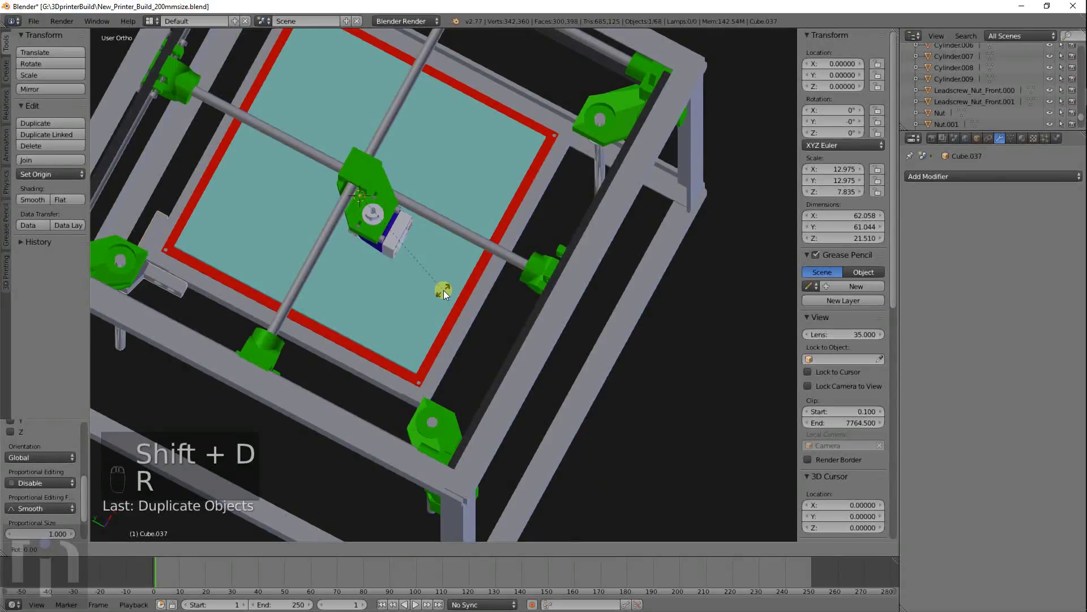
click(443, 290)
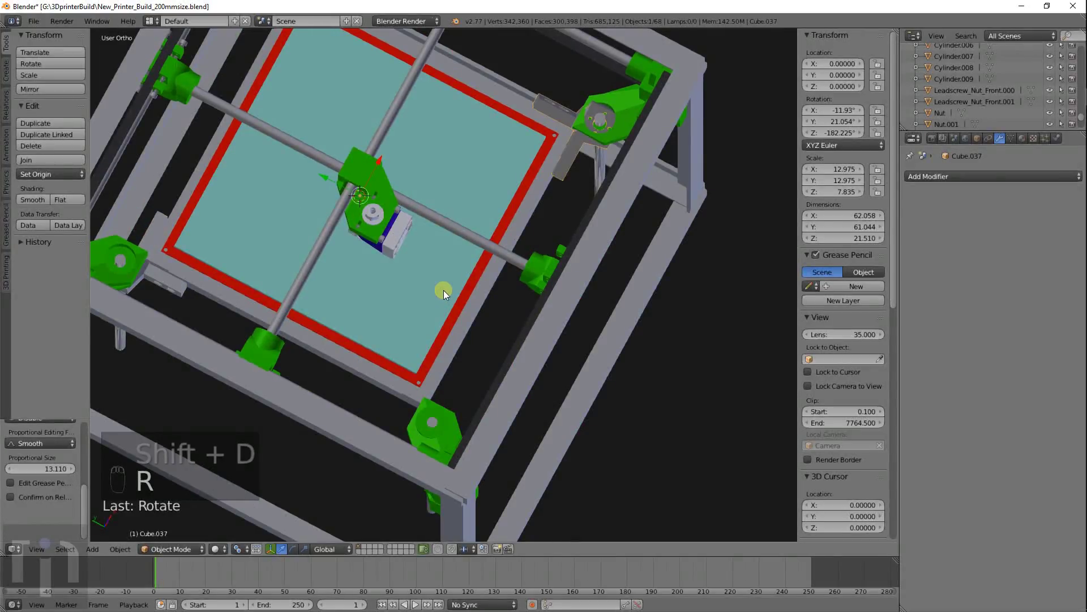
key(z)
middle_drag(463, 244, 565, 170)
key(ctrl+z)
Step: Rotate the bracket copy 180° about the Z axis to the diagonally opposite leadscrew
key(g)
right_click(603, 158)
text(r)
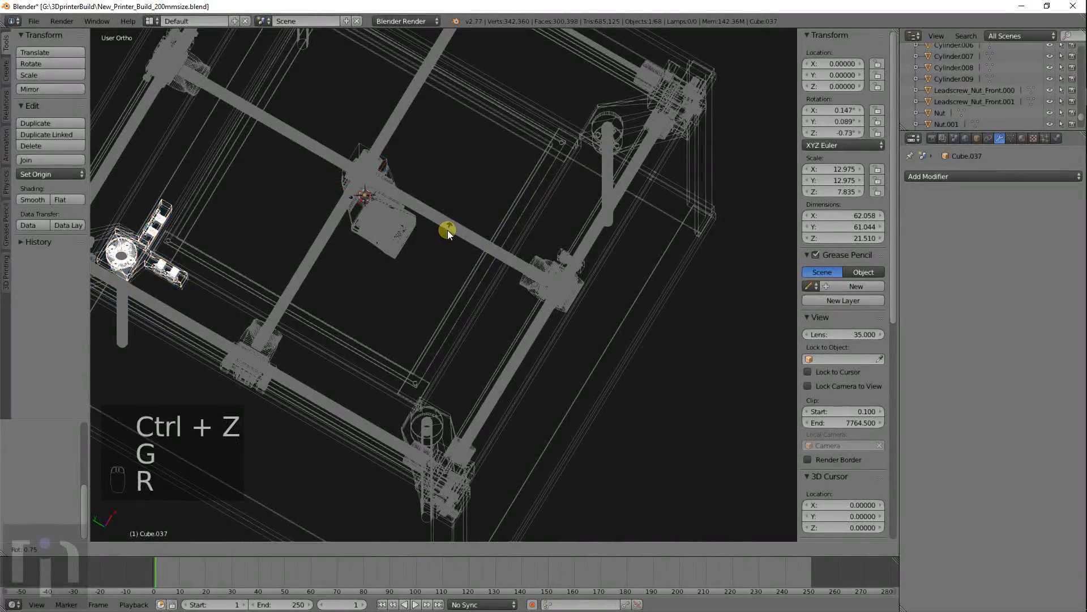
text(z180)
key(Return)
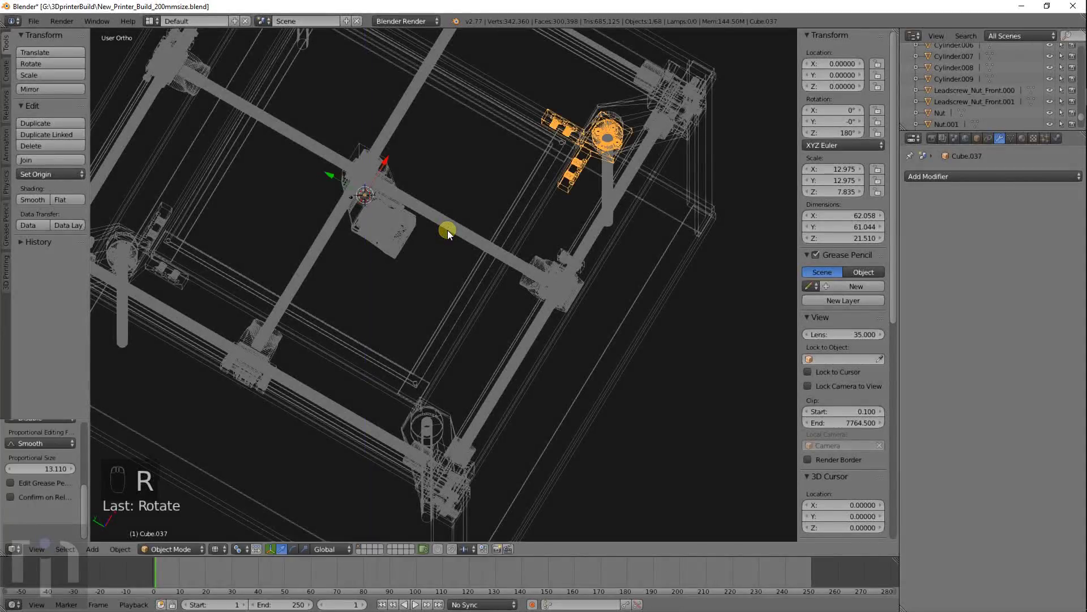
Step: Examine from above, in solid and wireframe shading, how the rotated bracket copy's arms fit against the bed frame corner
key(z)
shift+middle_drag(617, 188, 456, 295)
scroll(456, 295, up, 4)
shift+middle_drag(456, 295, 442, 240)
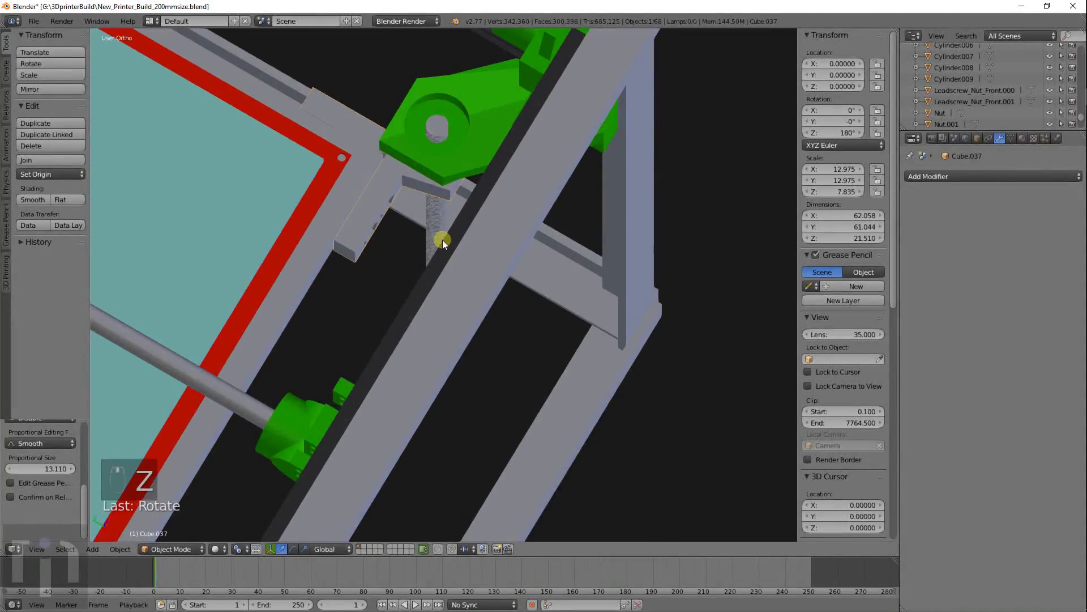
key(KP_7)
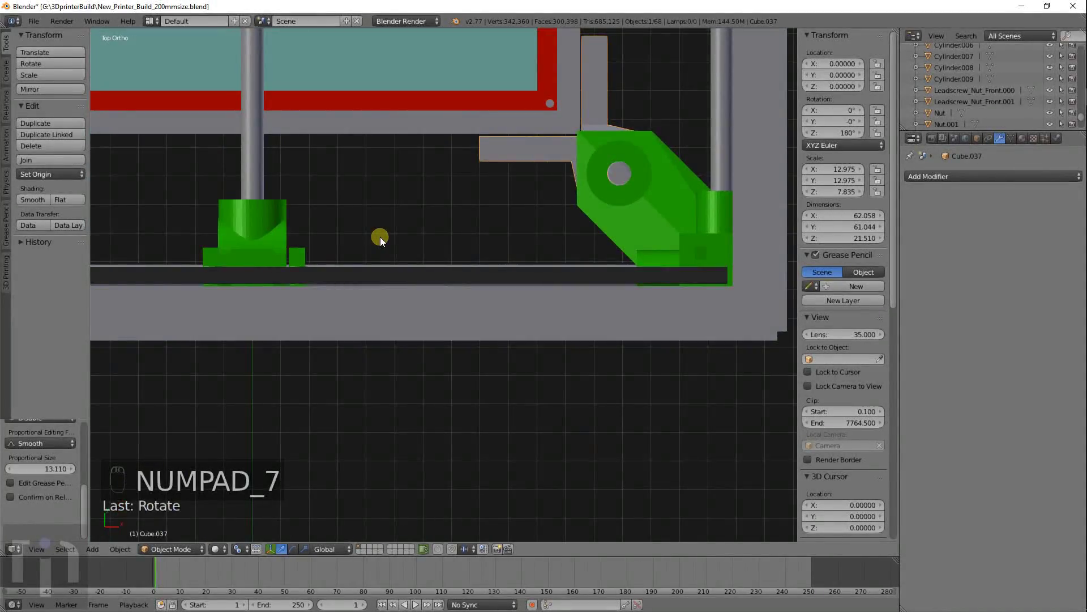
shift+middle_drag(478, 165, 374, 308)
scroll(482, 276, up, 3)
key(z)
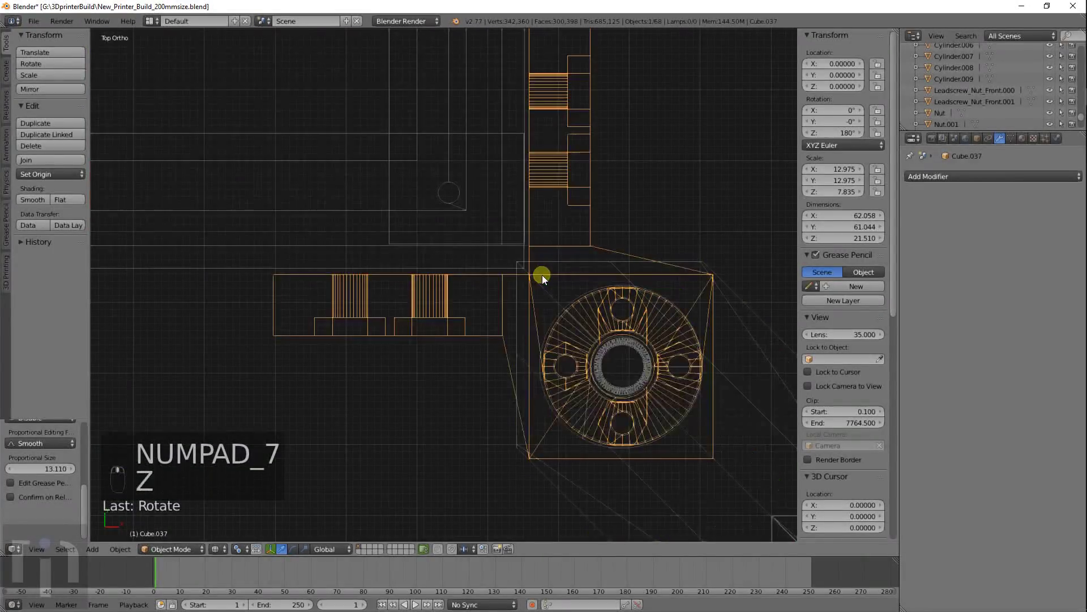
shift+middle_drag(542, 274, 461, 334)
scroll(461, 334, up, 4)
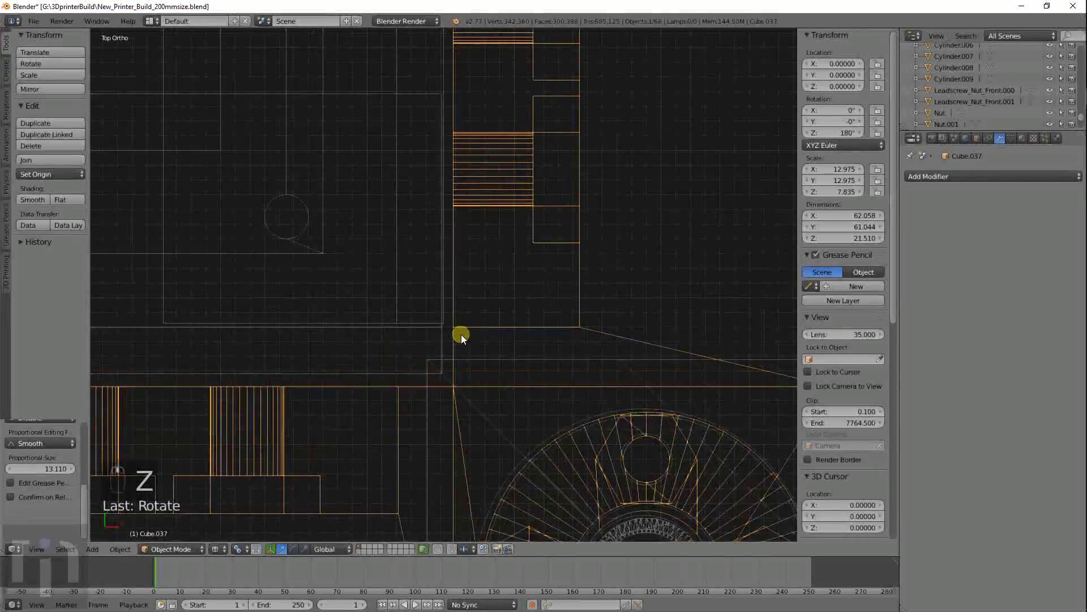
scroll(461, 334, down, 3)
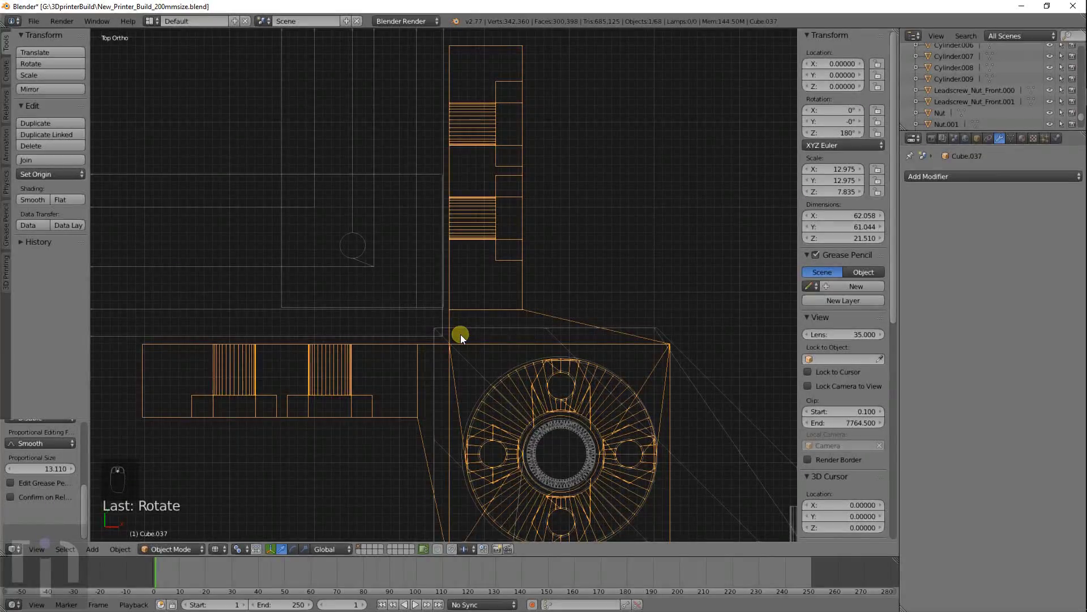
scroll(461, 334, down, 3)
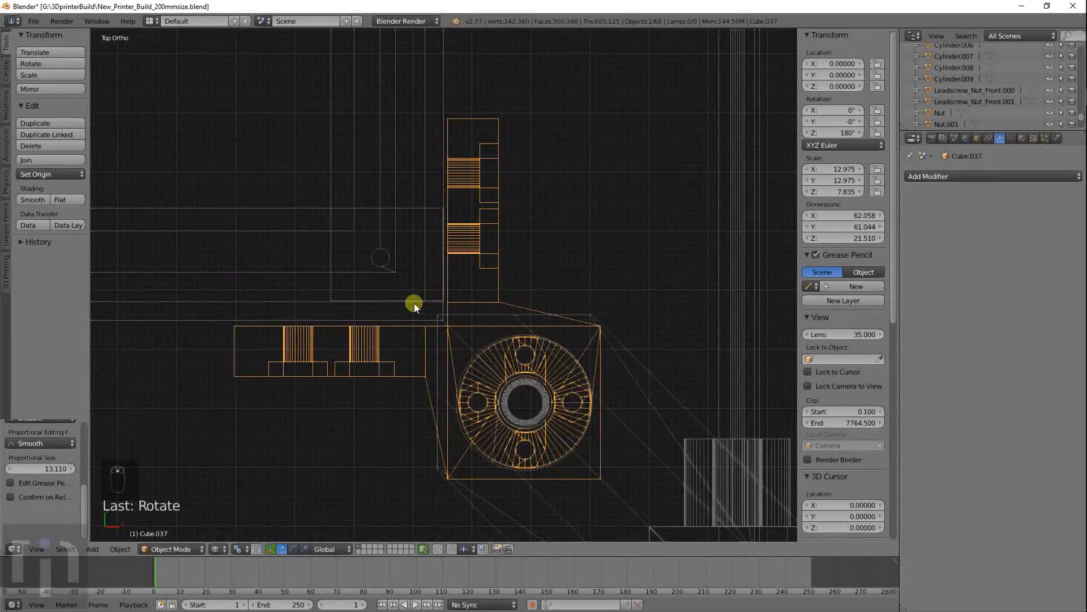
scroll(414, 304, down, 6)
scroll(414, 294, up, 5)
scroll(414, 295, up, 7)
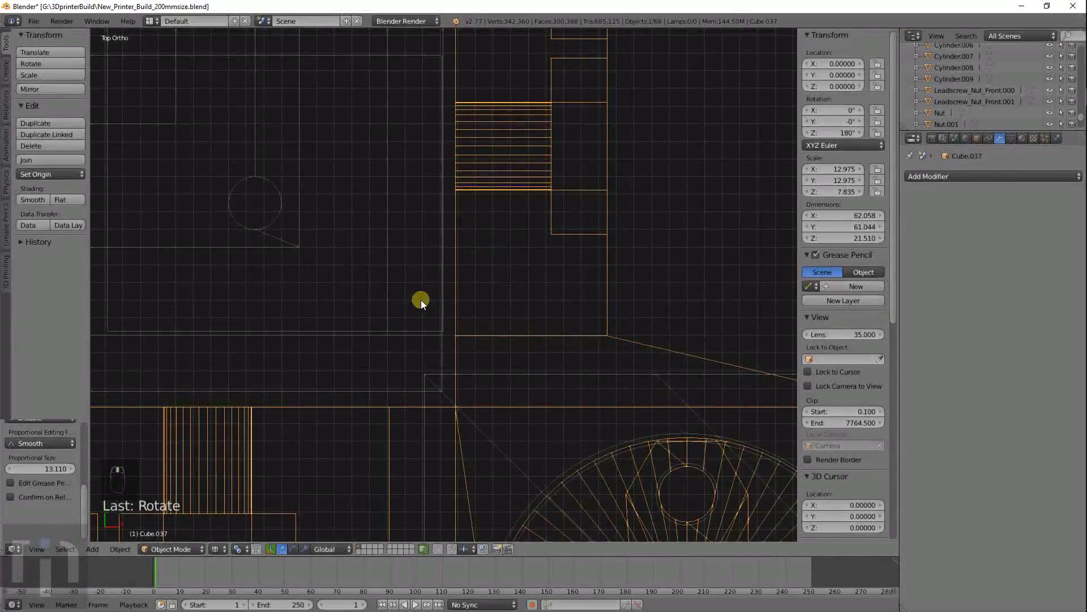
scroll(454, 290, down, 6)
scroll(400, 254, down, 3)
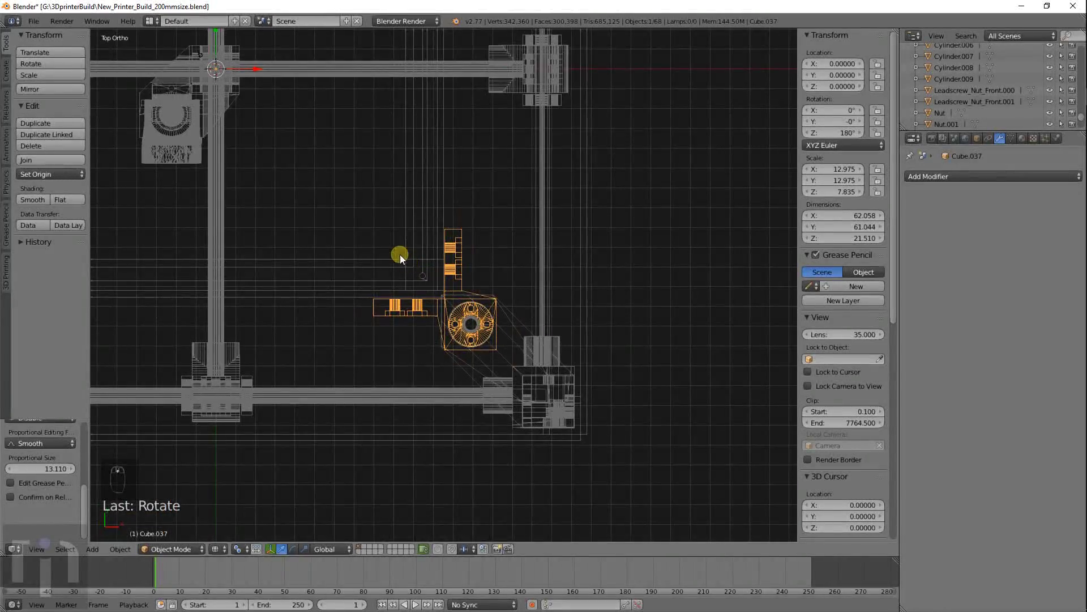
Step: Check the clearance between the original bracket's arms and the bed frame at the diagonally opposite corner
shift+middle_drag(199, 122, 597, 99)
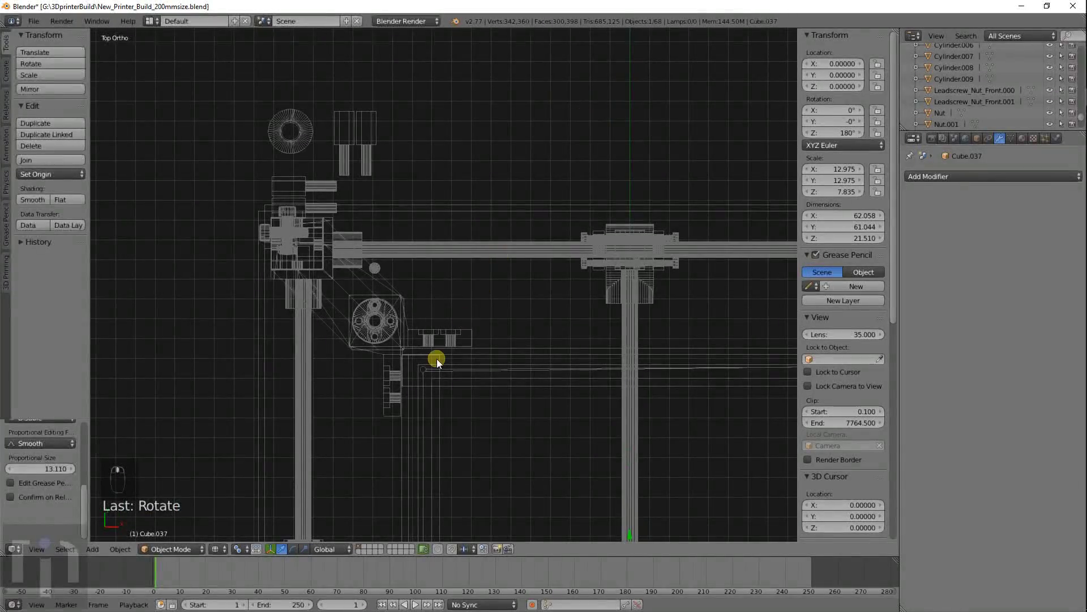
scroll(441, 304, up, 8)
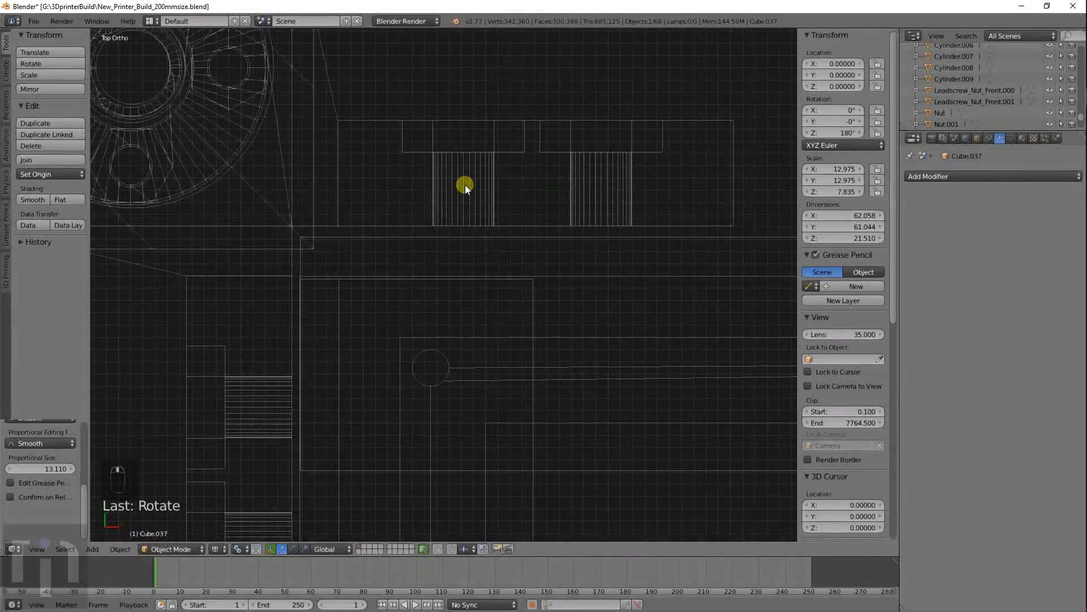
scroll(465, 184, up, 5)
scroll(283, 161, down, 4)
shift+middle_drag(284, 188, 378, 136)
scroll(477, 142, up, 5)
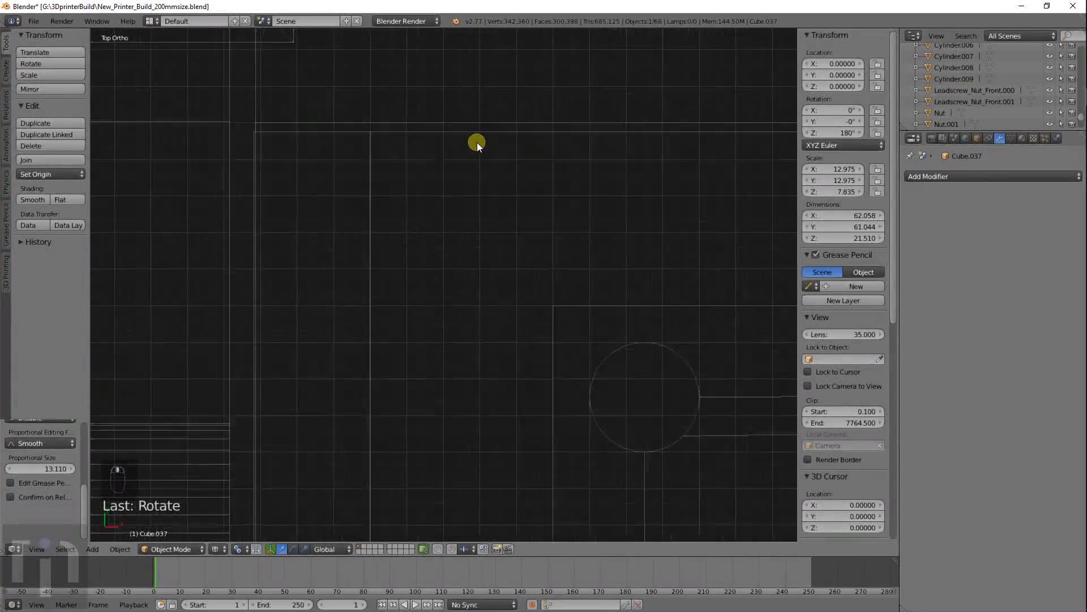
scroll(477, 141, down, 5)
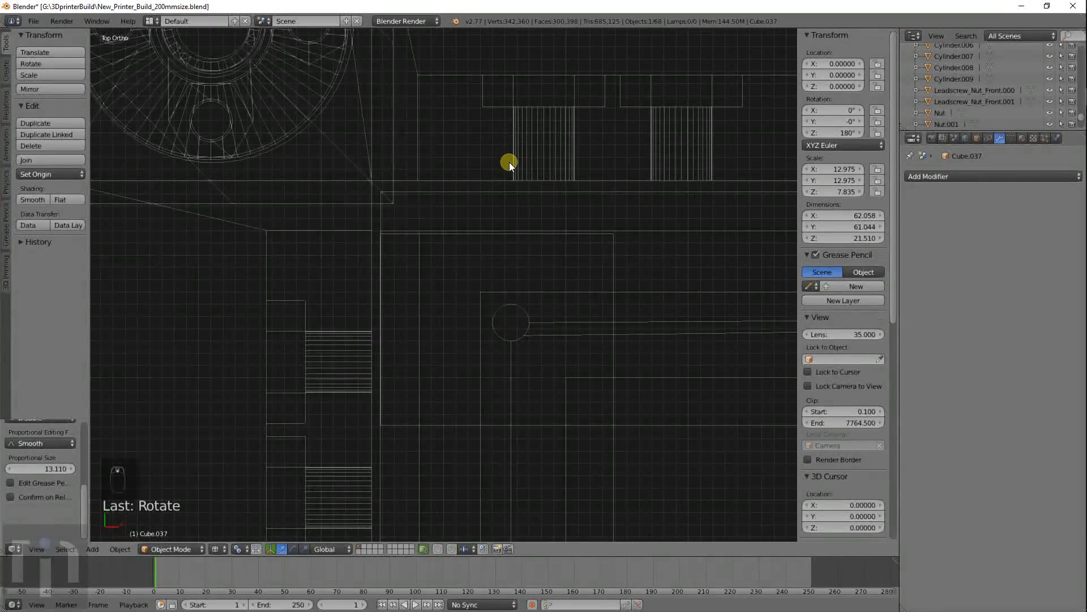
scroll(509, 164, down, 7)
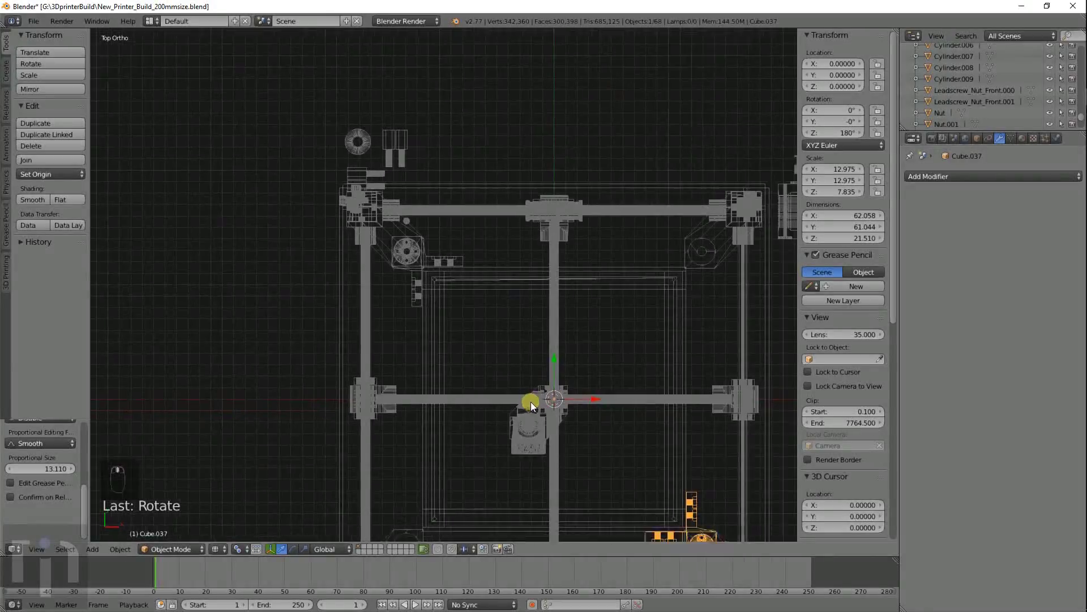
Step: Inspect the rotated bracket copy in solid shading from underneath and from above, around its leadscrew and the bed frame
shift+middle_drag(529, 402, 410, 269)
mouse_move(431, 352)
middle_down()
mouse_move(454, 258)
mouse_move(612, 413)
mouse_move(460, 254)
middle_up()
key(z)
scroll(460, 254, up, 8)
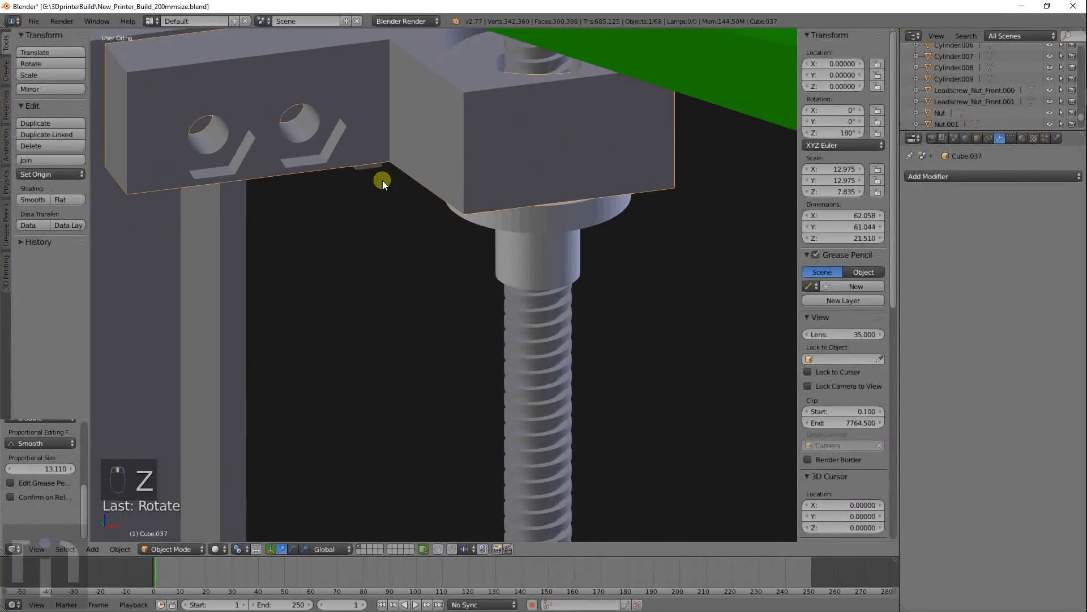
scroll(383, 233, down, 4)
middle_drag(403, 214, 509, 315)
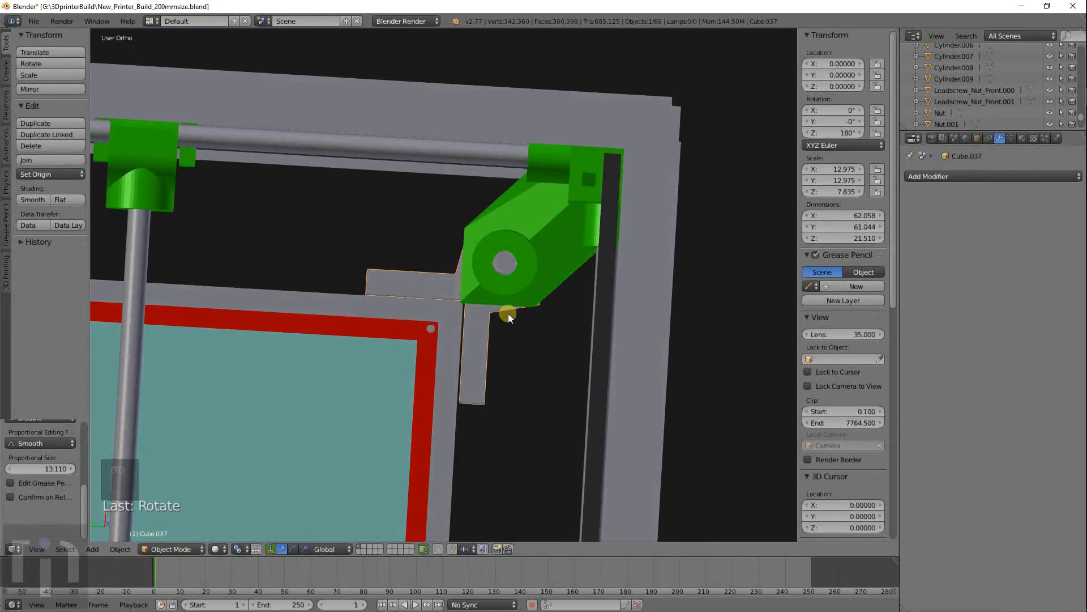
key(KP_7)
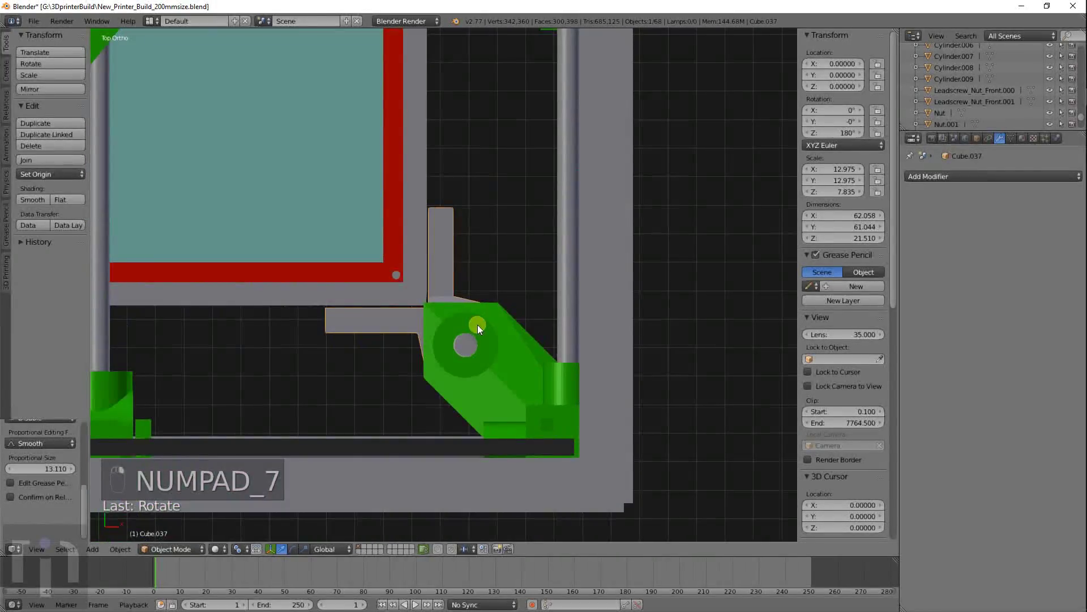
scroll(476, 323, up, 5)
key(z)
scroll(475, 321, down, 3)
key(z)
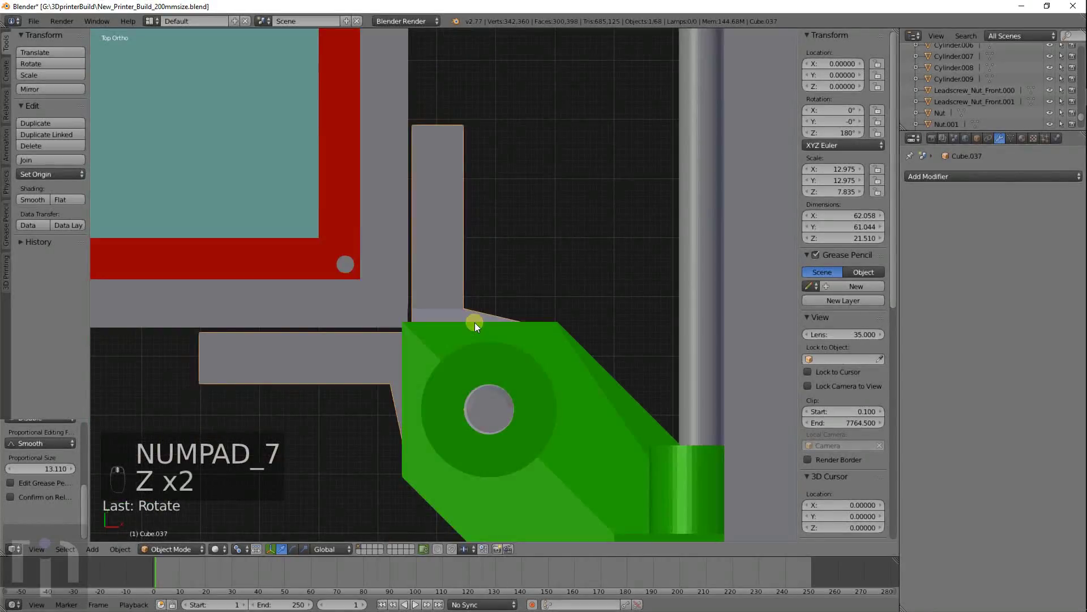
Step: Open the rotated bracket copy's mesh for editing in wireframe top view and switch from face to vertex selection
key(z)
scroll(448, 316, up, 3)
shift+middle_drag(452, 316, 532, 309)
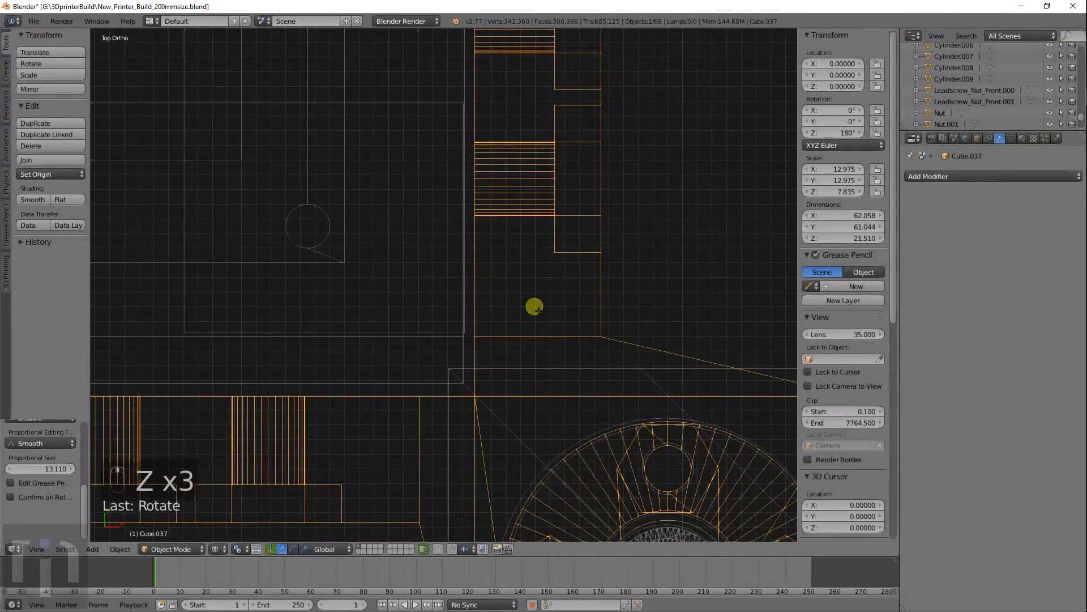
scroll(534, 309, down, 2)
key(Tab)
key(a)
key(a)
key(b)
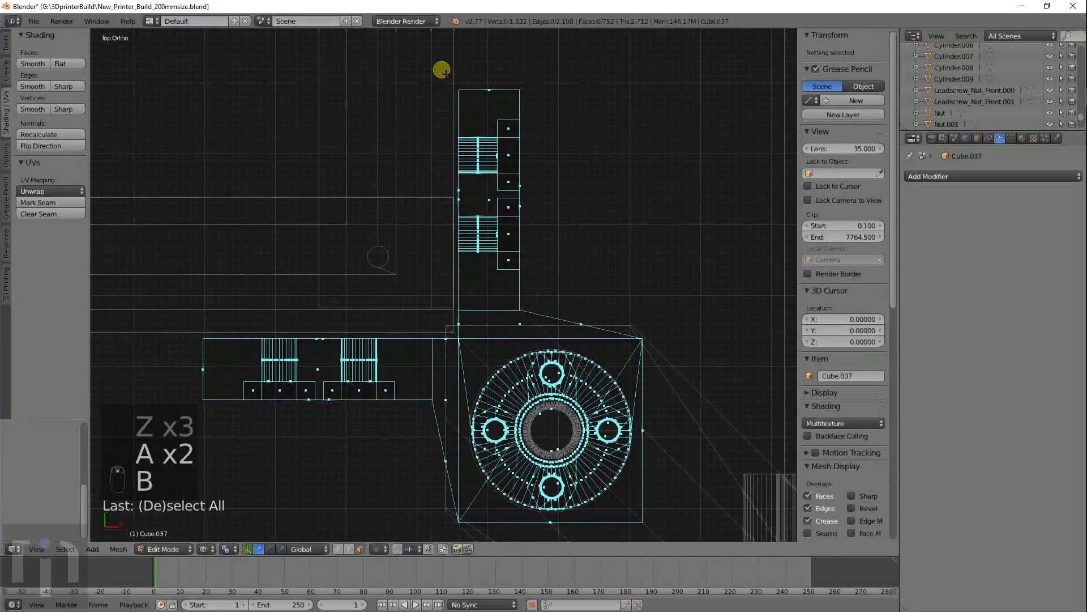
drag(443, 70, 461, 343)
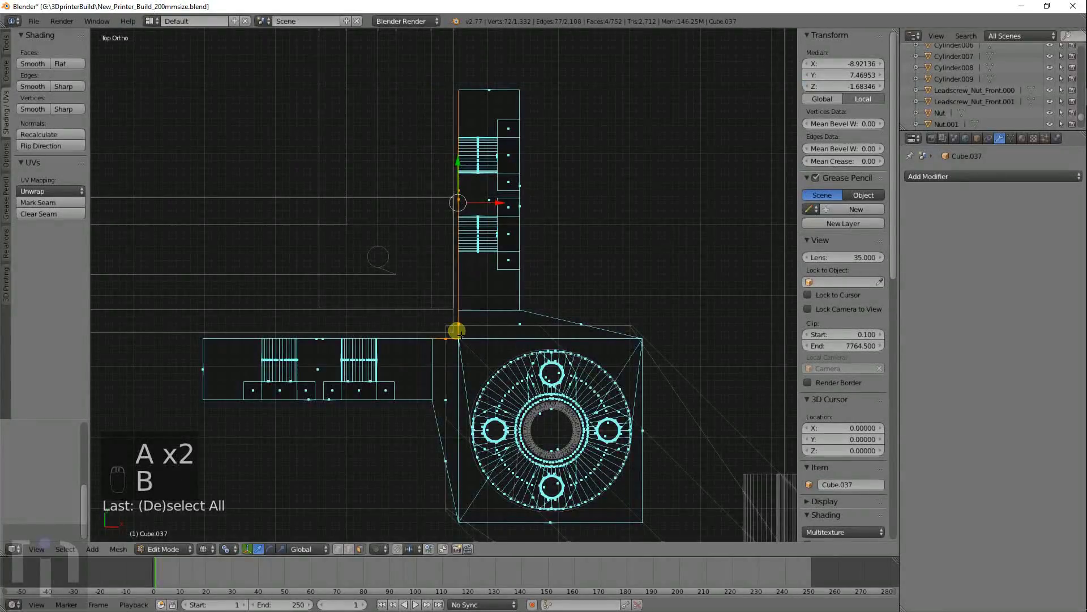
click(338, 549)
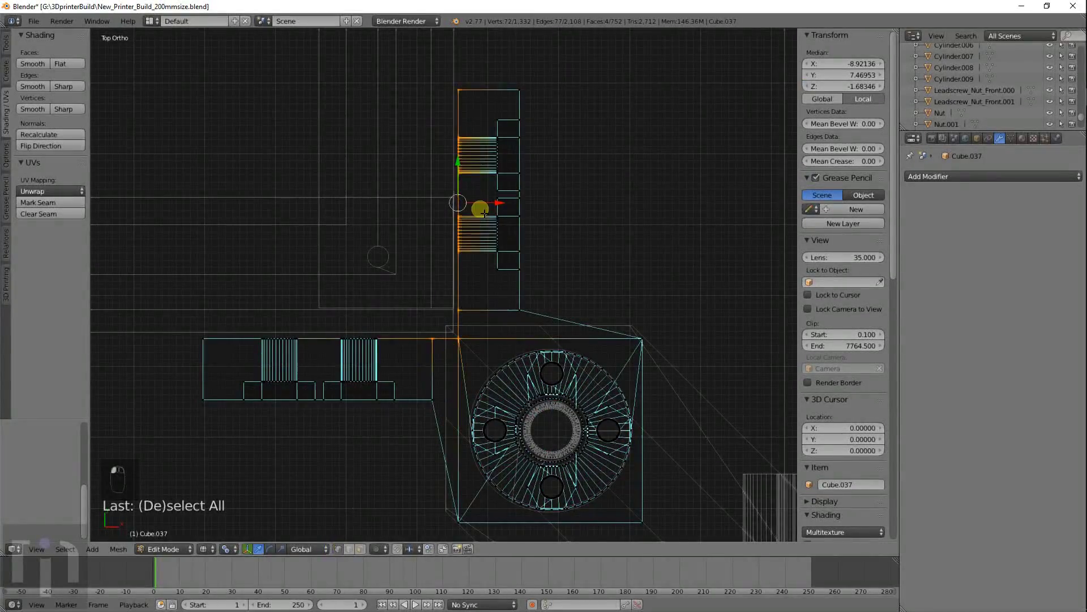
Step: Move the inner-side vertices of the copy's Y-direction arm about 0.45 in negative X towards the bed frame
key(a)
key(b)
drag(448, 81, 461, 342)
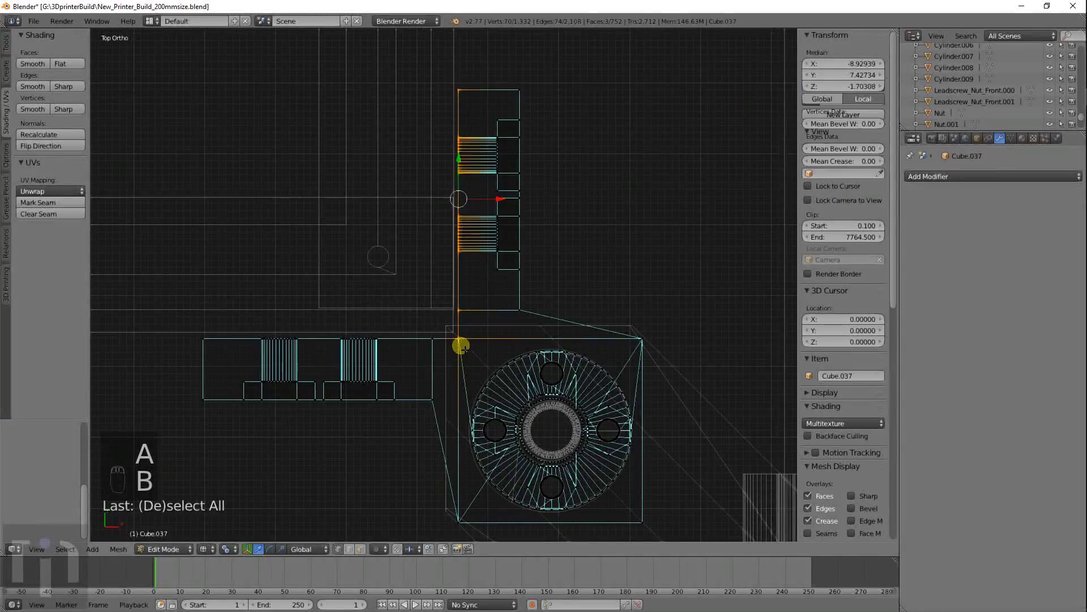
scroll(461, 342, up, 5)
key(g)
key(x)
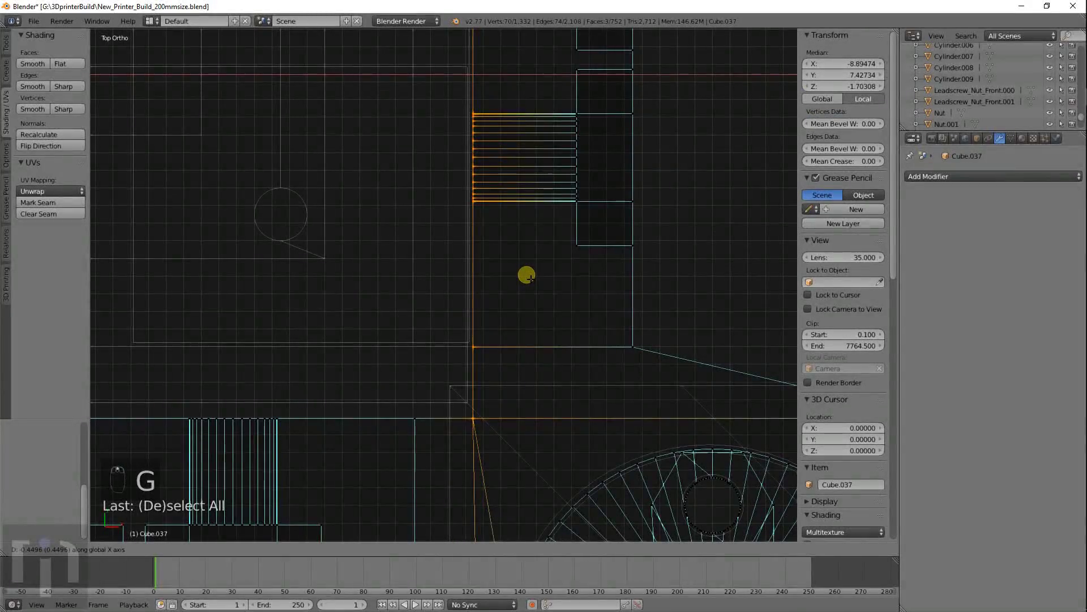
click(527, 275)
key(a)
Step: Move the inner-side vertices of the copy's X-direction arm about 0.6 in positive Y towards the bed frame and leave Edit Mode
scroll(354, 420, down, 3)
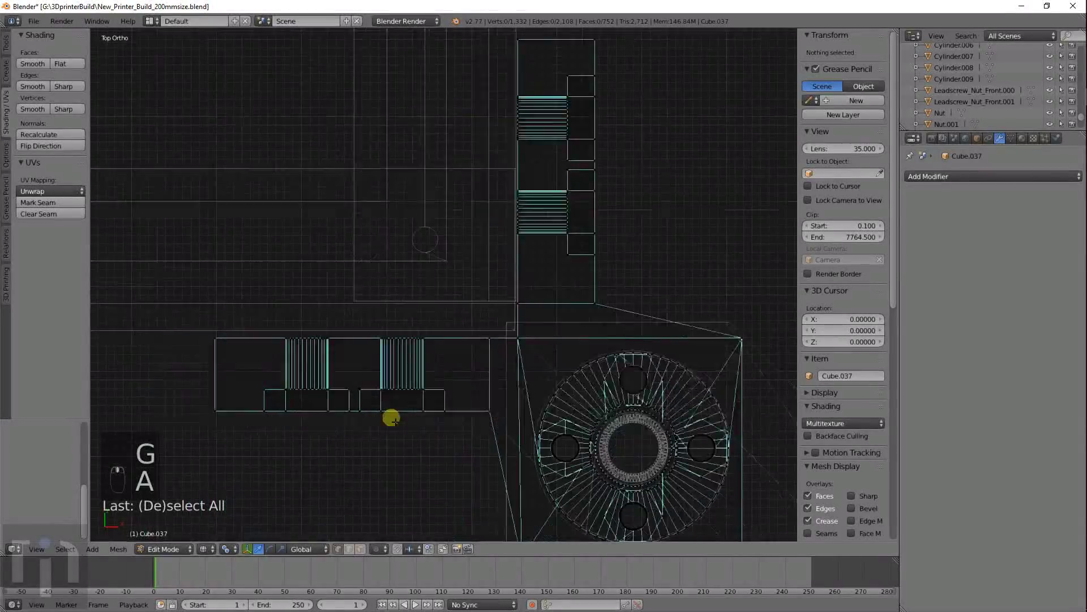
key(a)
key(b)
key(a)
key(b)
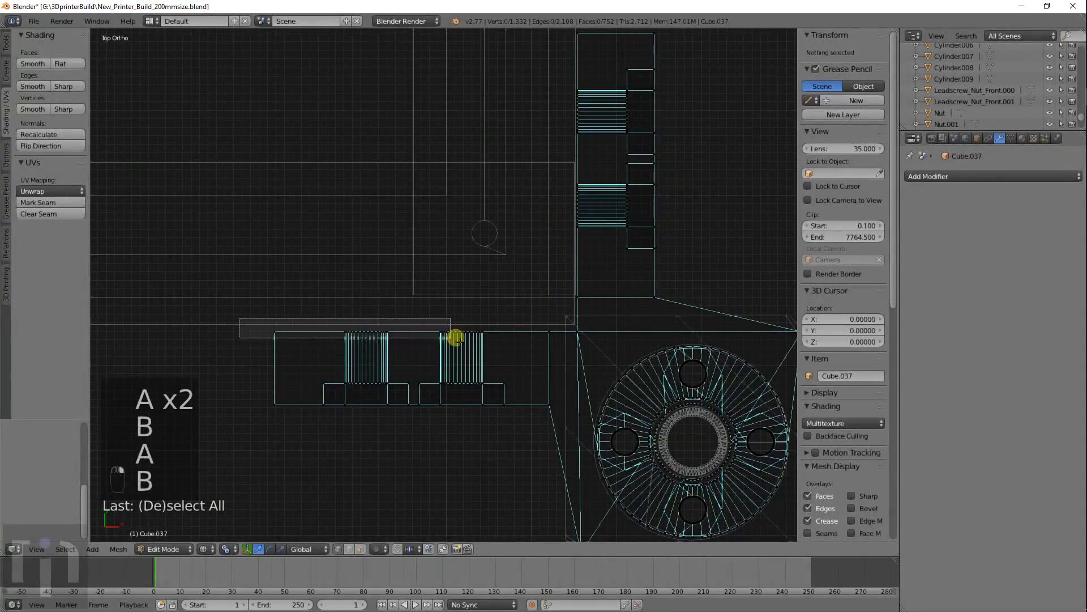
drag(578, 344, 580, 346)
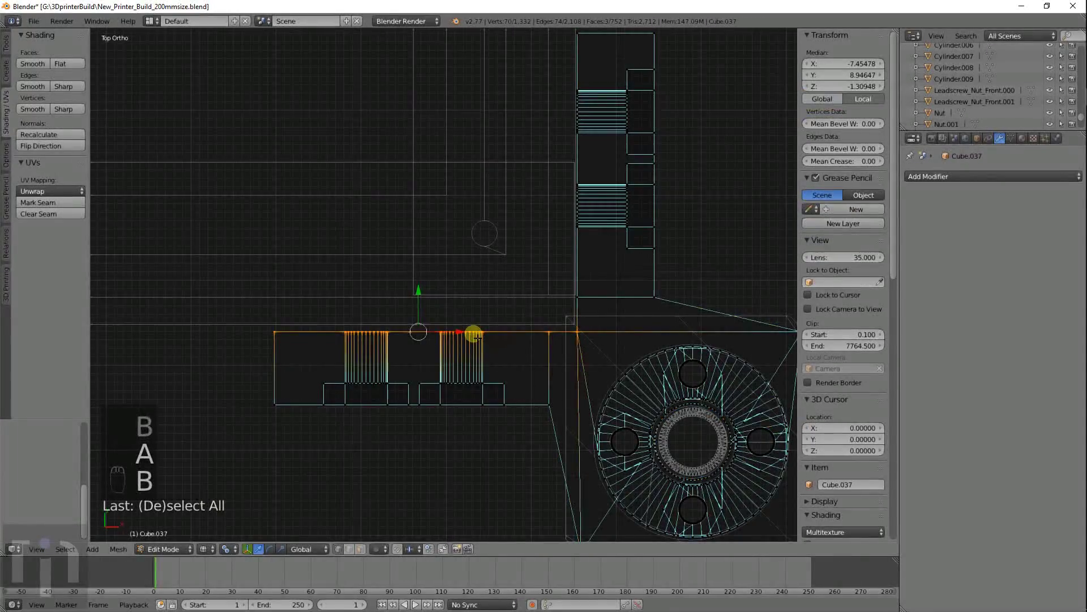
key(g)
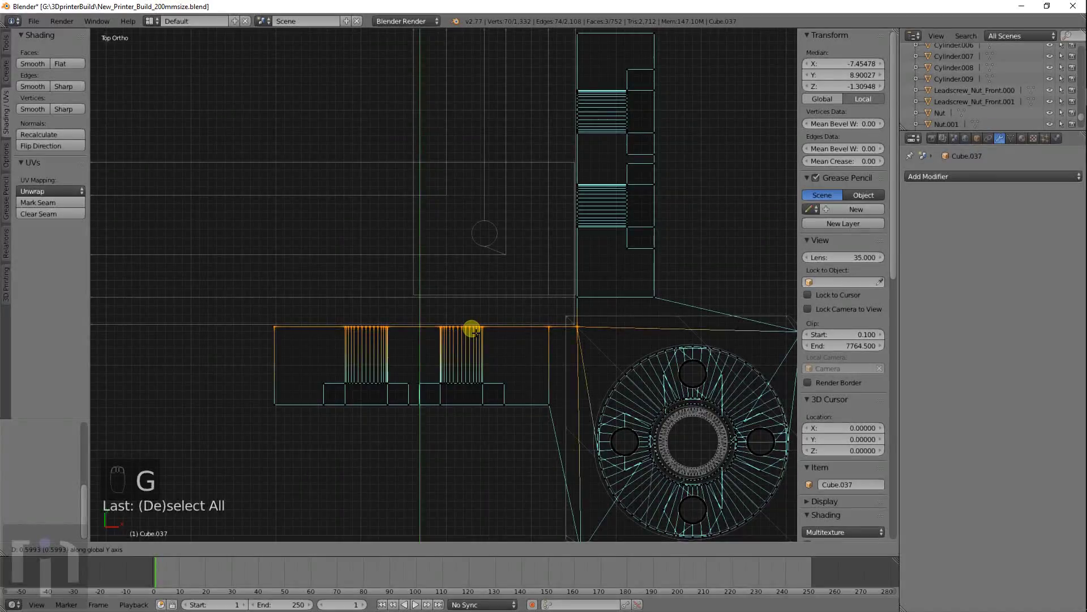
click(472, 329)
scroll(472, 328, down, 10)
key(a)
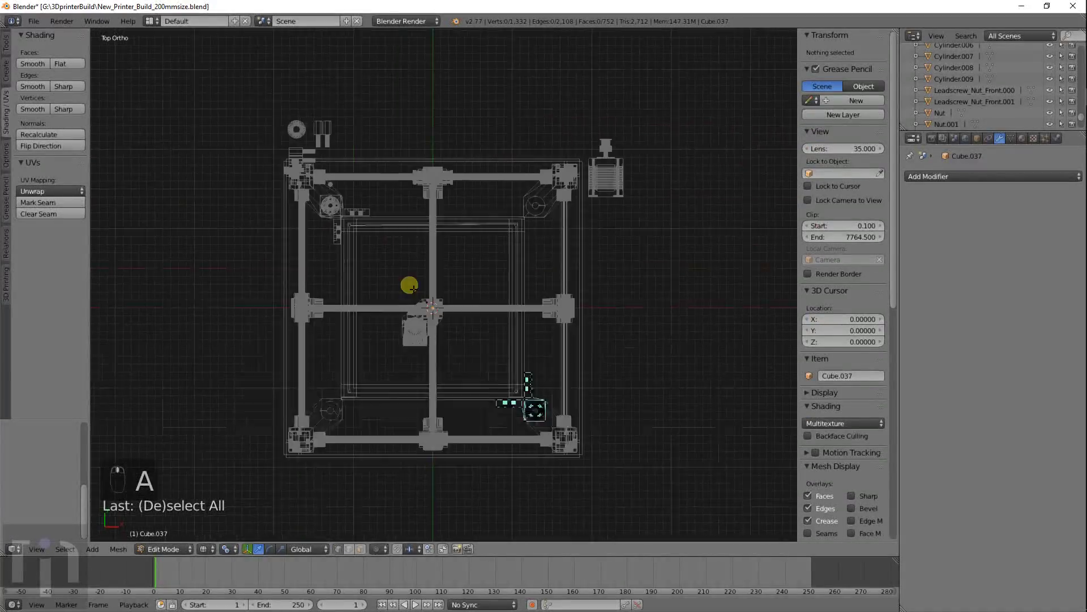
scroll(414, 289, up, 4)
key(Tab)
Step: Select the original bracket at the opposite corner and open its mesh for editing with nothing selected
shift+middle_drag(253, 192, 429, 317)
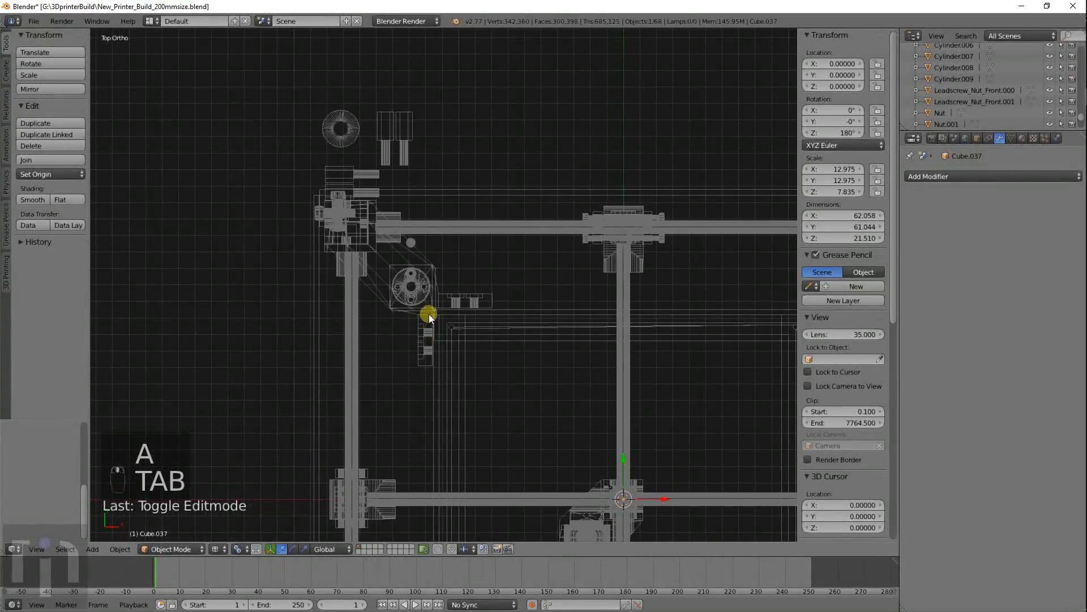
right_click(432, 312)
scroll(435, 310, up, 10)
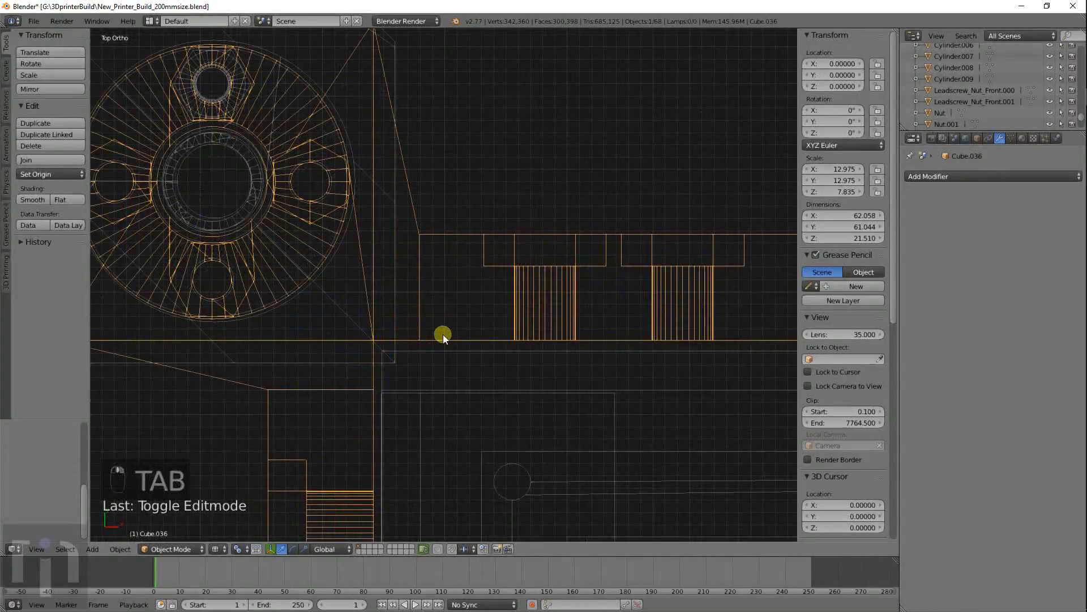
key(Tab)
key(a)
key(a)
Step: Move the inner-side vertices of the original bracket's X-direction arm in negative Y to close the gap to the bed frame
key(b)
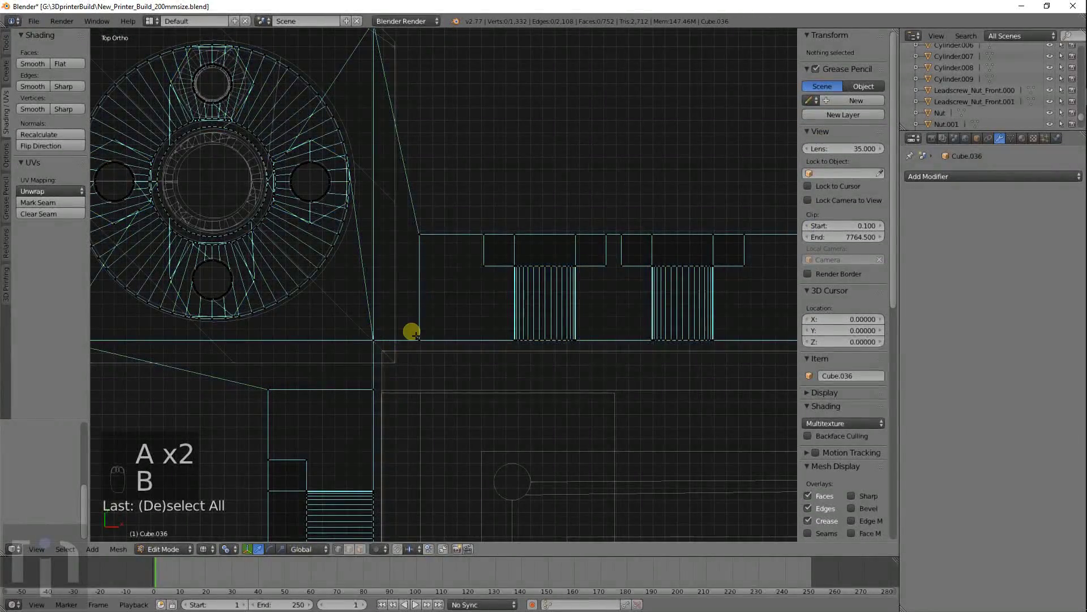
scroll(411, 333, down, 2)
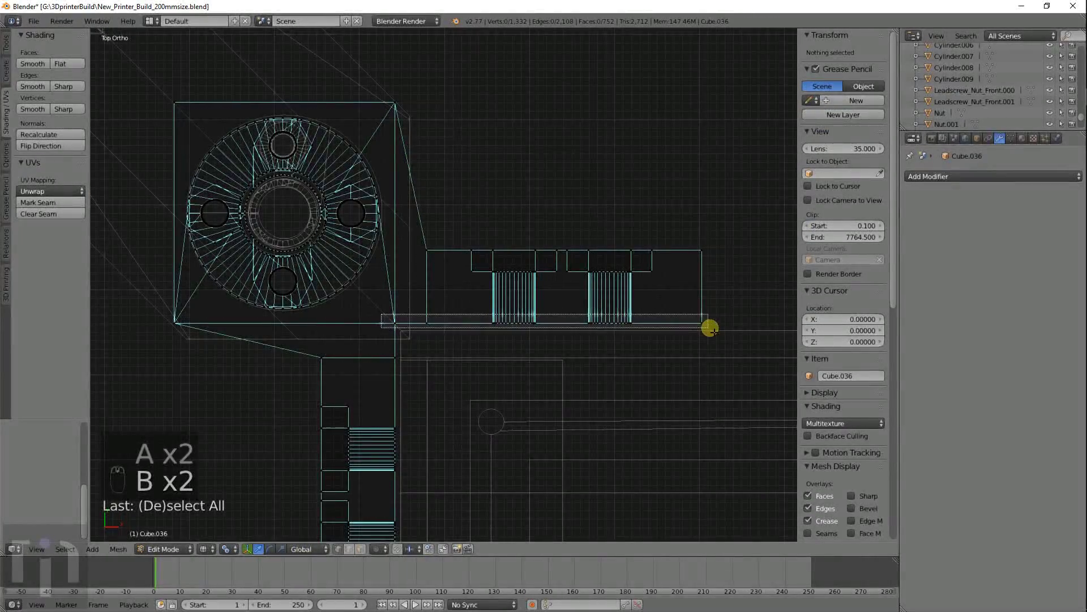
drag(711, 328, 711, 329)
scroll(427, 347, up, 4)
key(g)
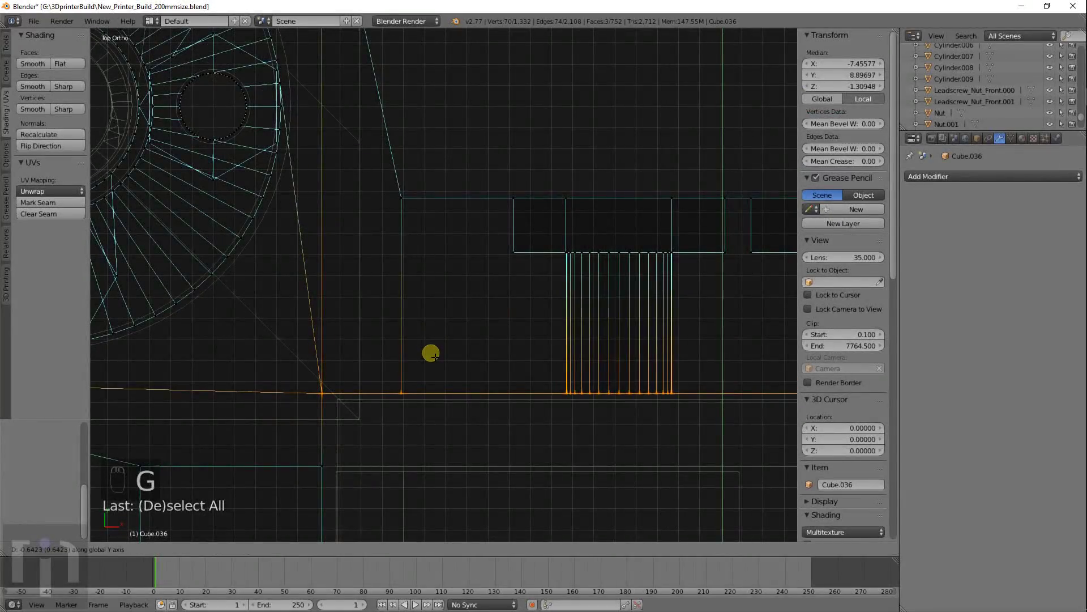
click(430, 354)
scroll(400, 417, down, 2)
Step: Move the inner-side vertices of the original bracket's Y-direction arm in positive X to meet the bed frame and leave Edit Mode
shift+middle_drag(400, 417, 408, 291)
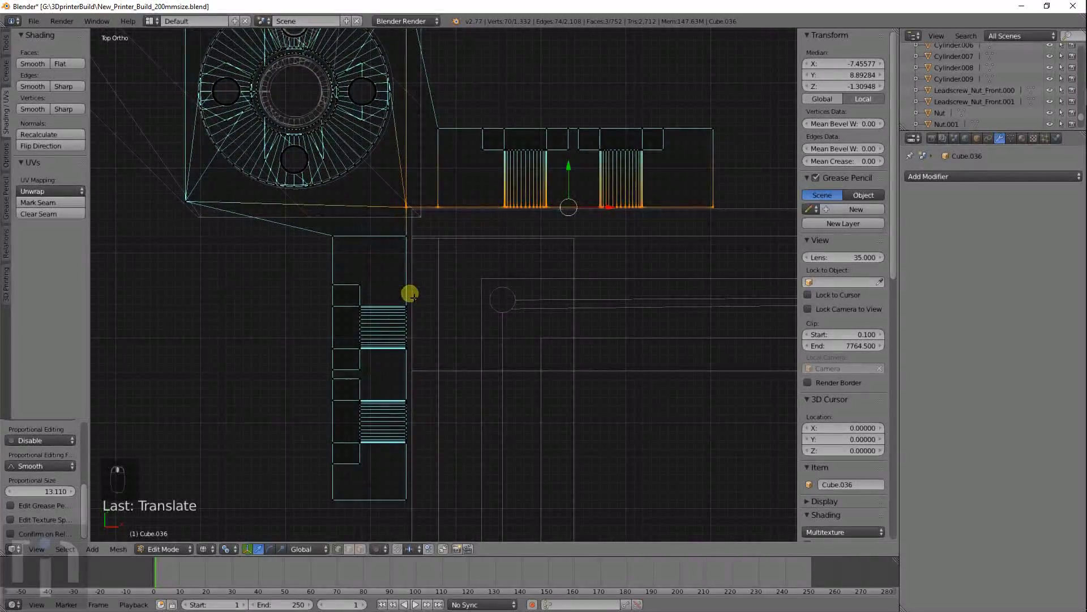
key(a)
key(b)
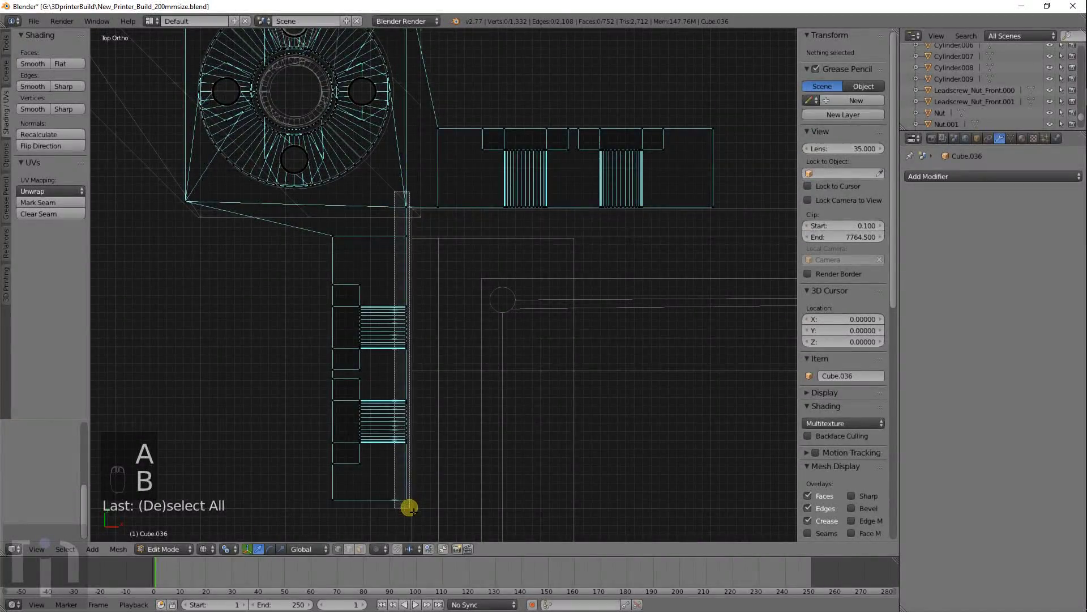
drag(409, 507, 409, 508)
scroll(405, 348, up, 4)
key(g)
middle_drag(398, 288, 556, 404)
click(410, 288)
scroll(410, 287, down, 1)
key(Tab)
scroll(410, 288, down, 4)
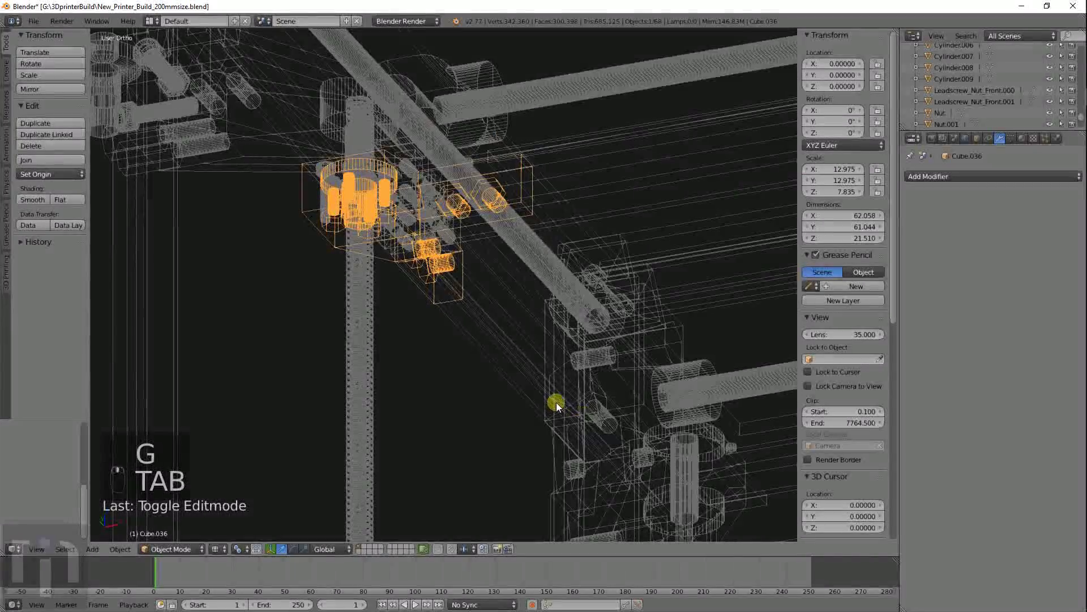
Step: Return to solid shading and assign the existing green Material.003 to the original corner bracket
scroll(557, 404, down, 4)
key(z)
shift+middle_drag(645, 379, 498, 340)
scroll(498, 340, up, 3)
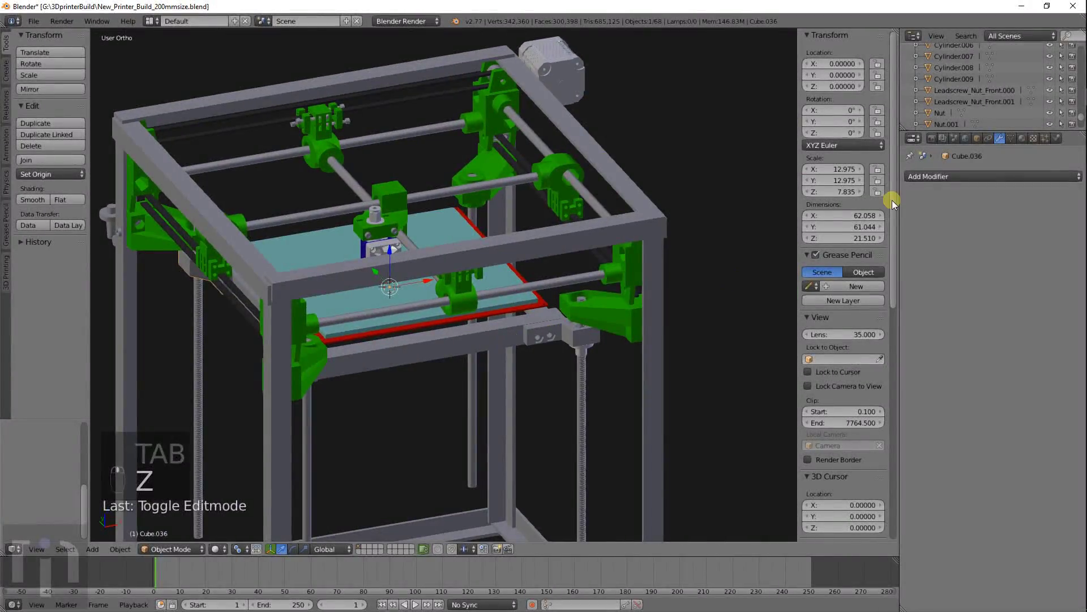
click(1020, 141)
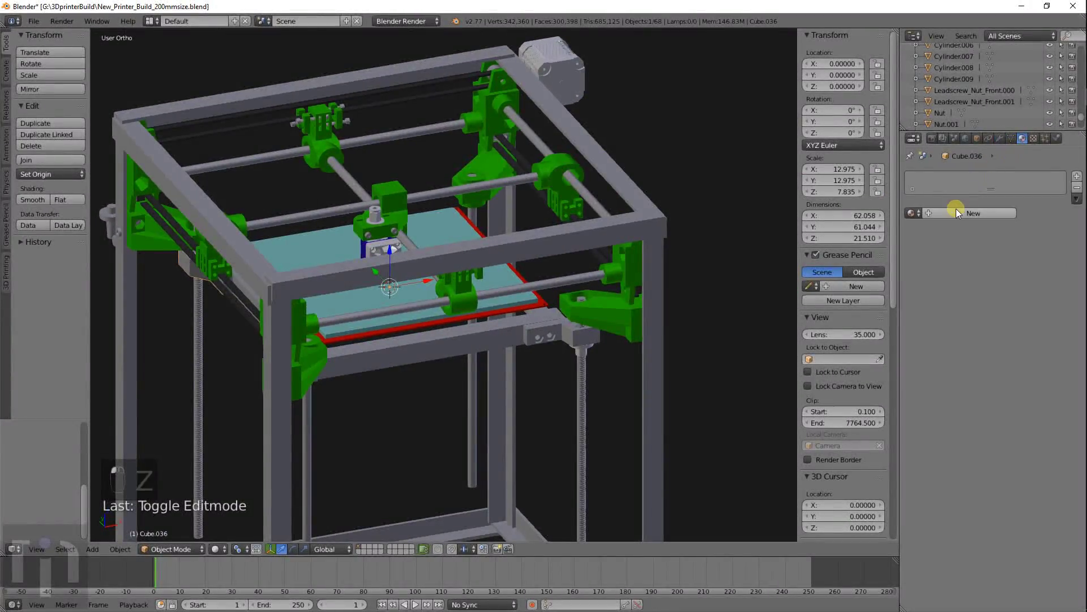
click(913, 214)
scroll(931, 323, down, 5)
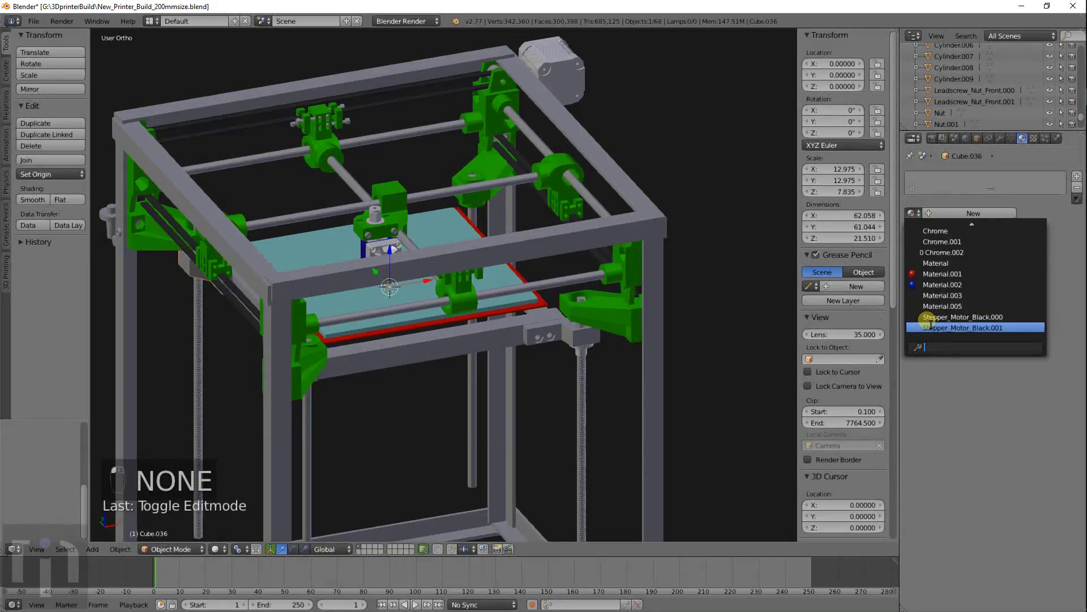
click(918, 295)
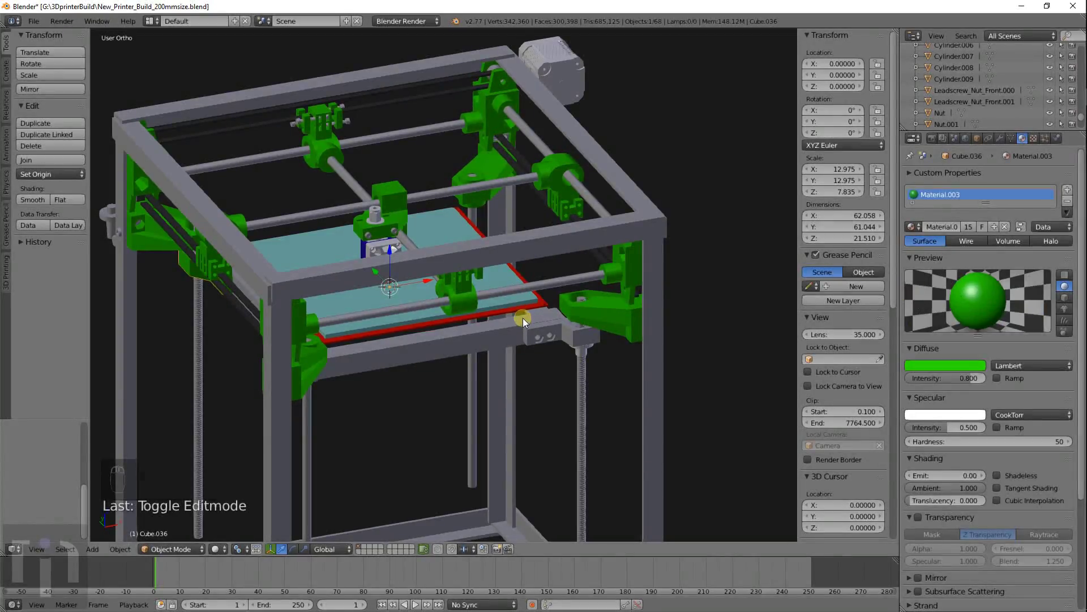
Step: Select the copied bracket at the opposite leadscrew and assign it the existing Material.003
middle_drag(521, 316, 554, 306)
right_click(554, 307)
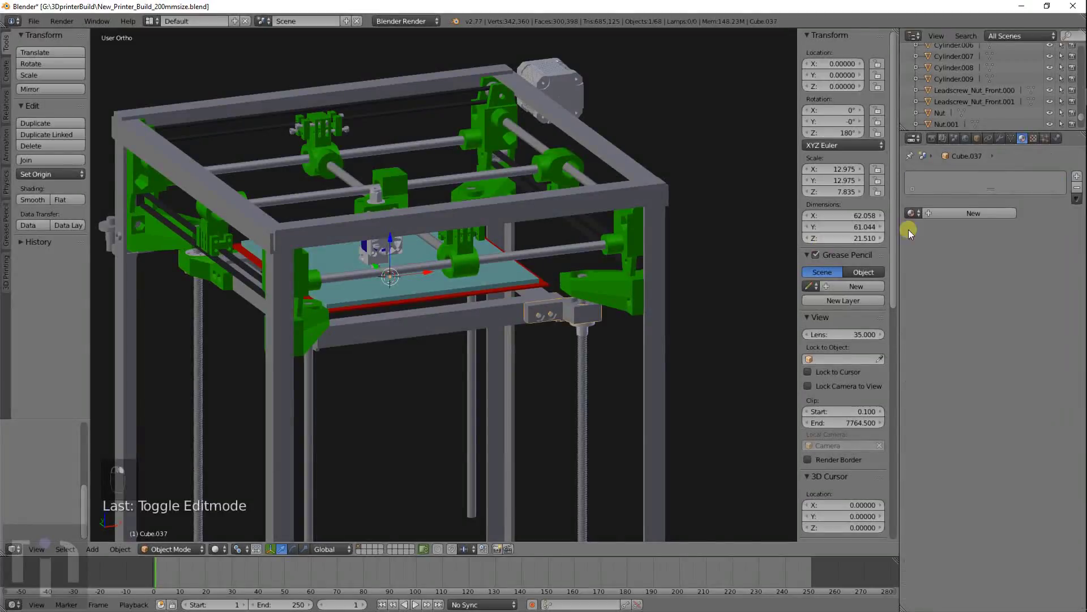
click(913, 214)
scroll(925, 306, down, 9)
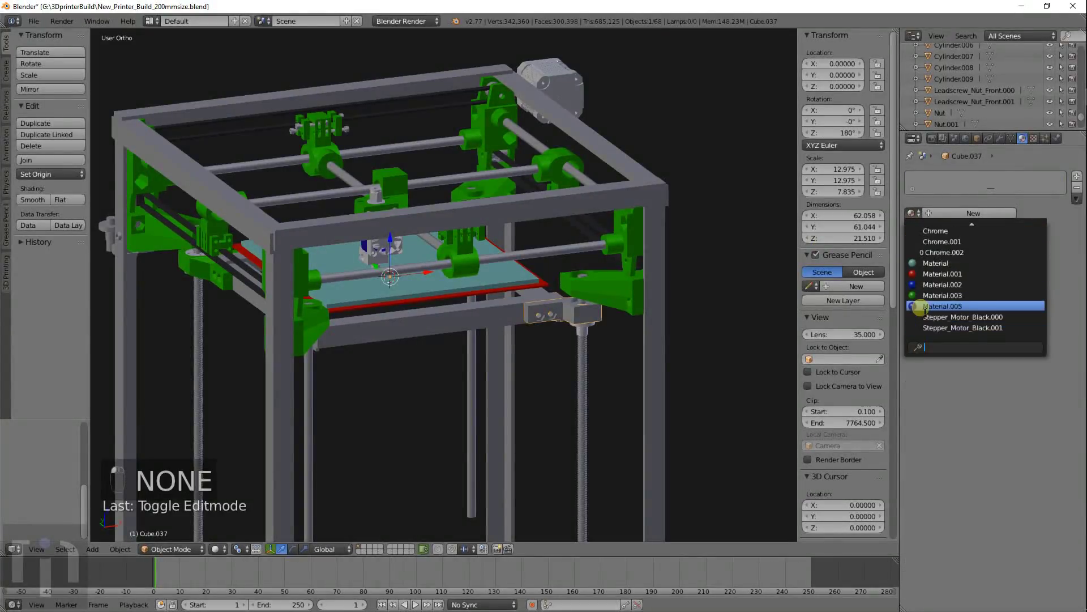
click(940, 295)
Step: Examine how the copied green bracket fits the bed frame and leadscrew from several sides
scroll(431, 295, down, 4)
middle_drag(430, 294, 345, 282)
scroll(417, 338, up, 2)
scroll(417, 338, up, 3)
scroll(485, 314, down, 4)
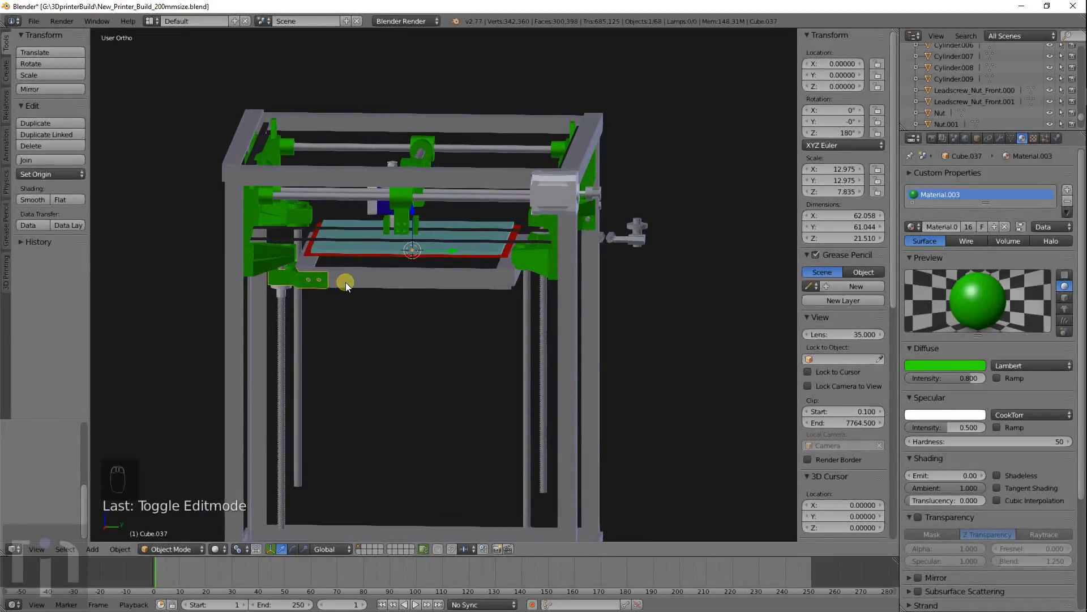
scroll(363, 266, up, 3)
scroll(384, 249, down, 2)
middle_drag(300, 240, 532, 261)
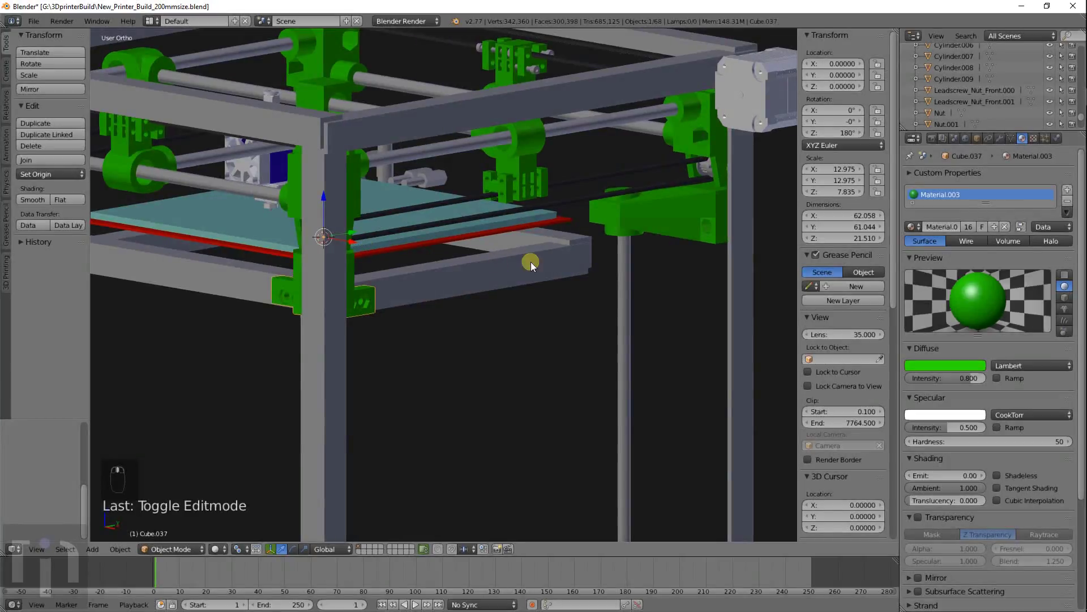
middle_drag(619, 294, 590, 304)
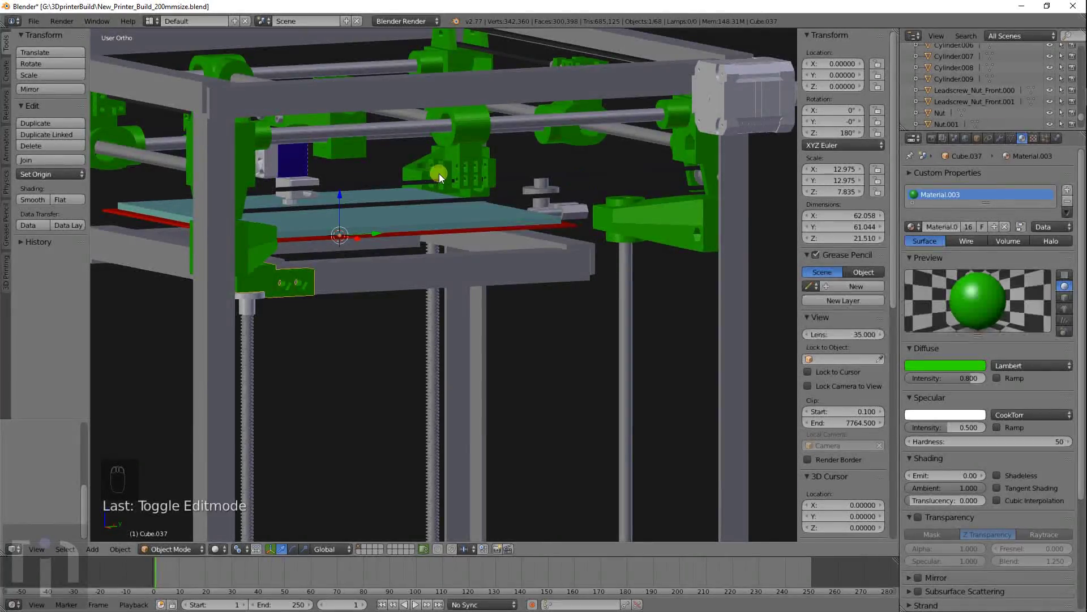
middle_drag(440, 173, 745, 185)
scroll(456, 146, up, 2)
Step: Select the green carriage block that slides on the rod above the bed edge
right_click(454, 144)
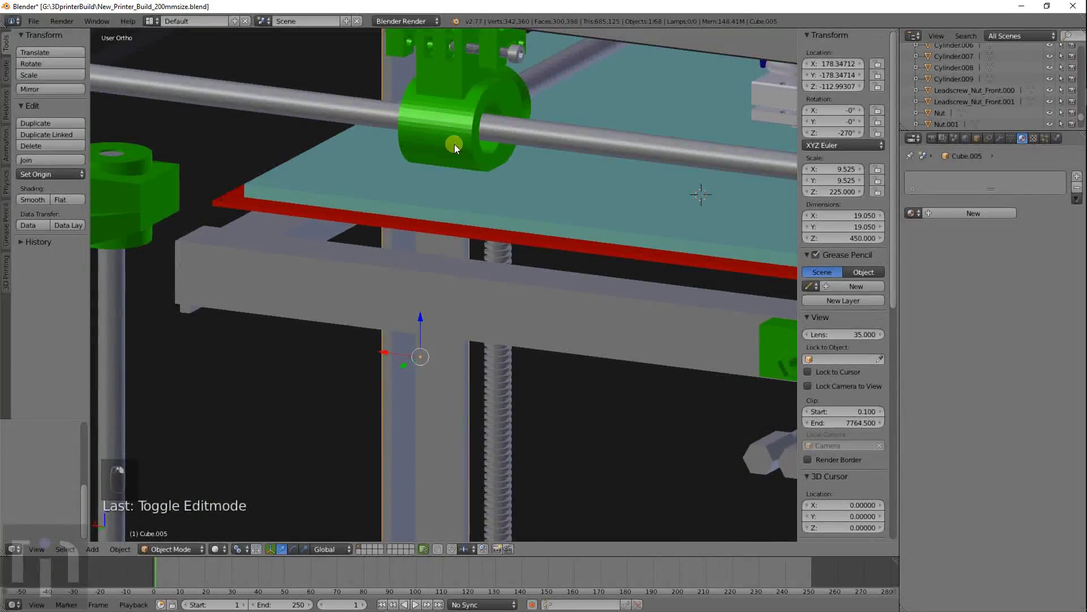
scroll(454, 144, down, 1)
right_click(454, 144)
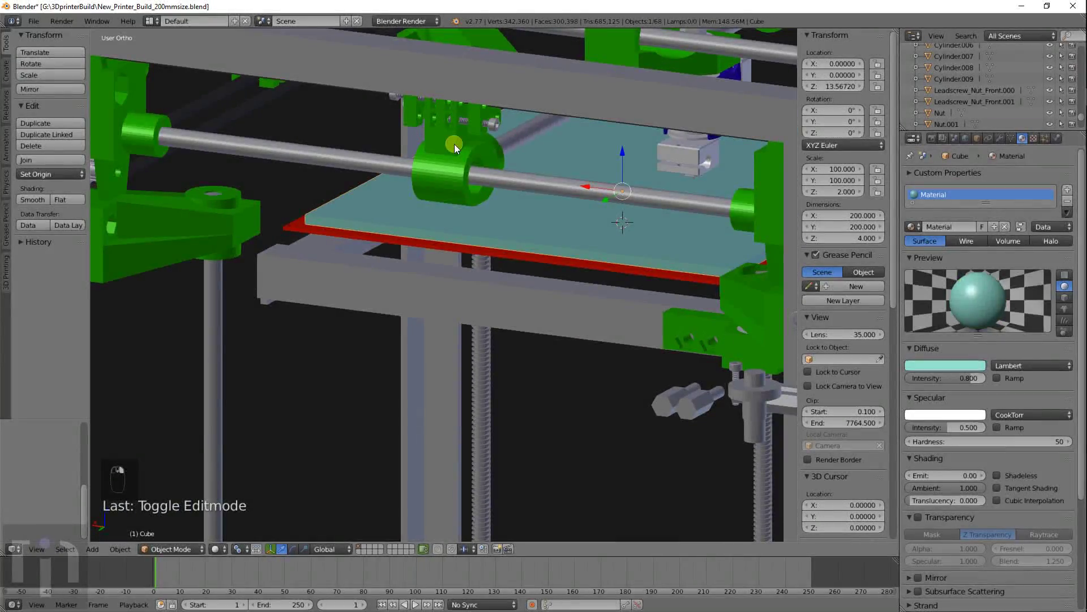
right_click(454, 144)
scroll(463, 164, down, 2)
right_click(552, 188)
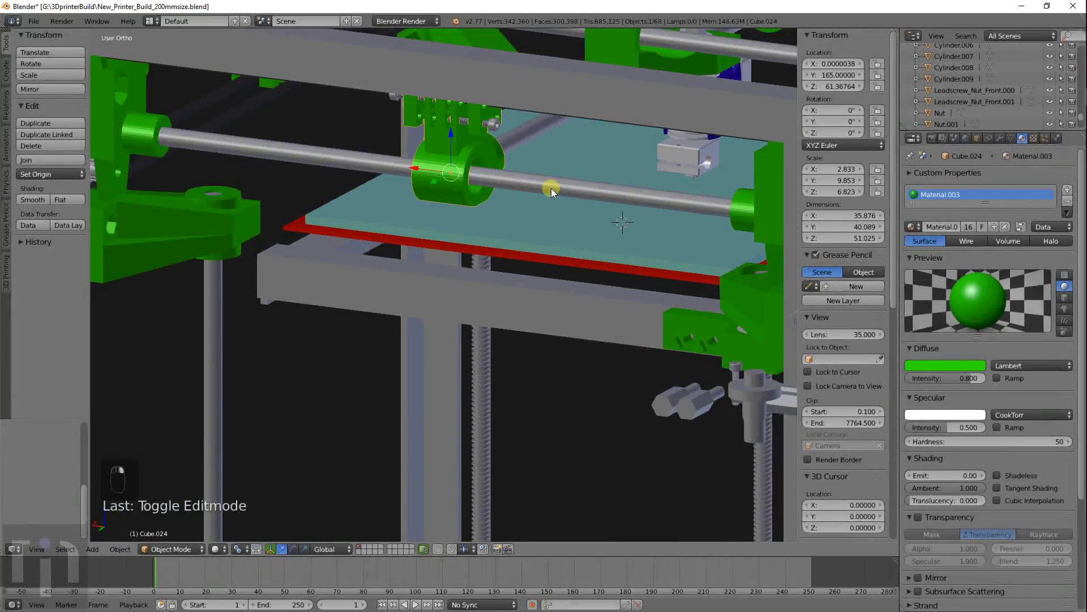
Step: Inspect the bed frame, both corner brackets and the leadscrews from all around, ending with the whole printer in view
middle_drag(552, 188, 202, 190)
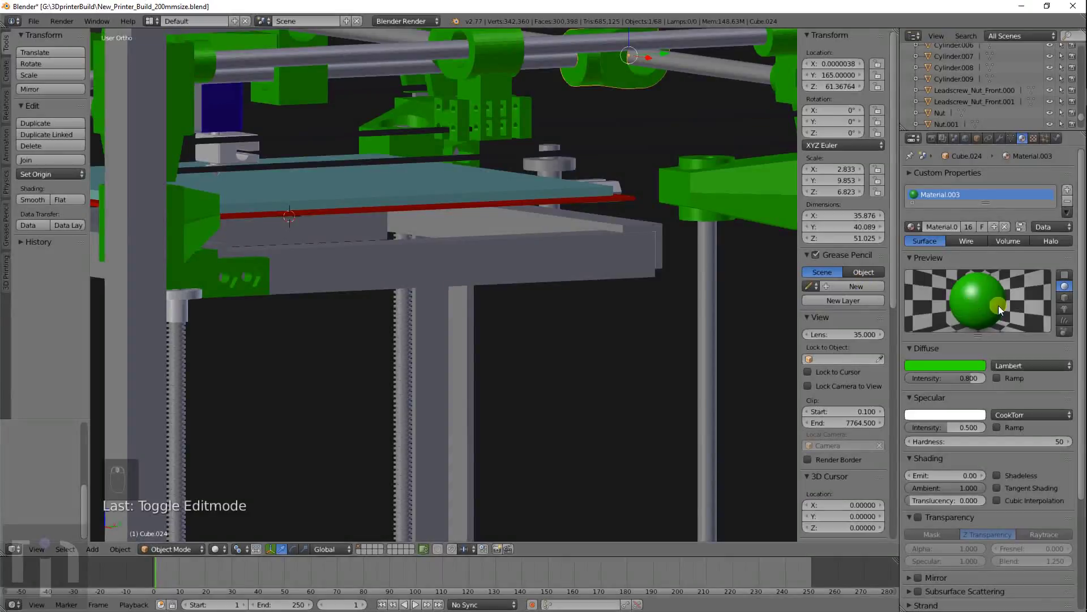
mouse_move(1066, 280)
click(1073, 170)
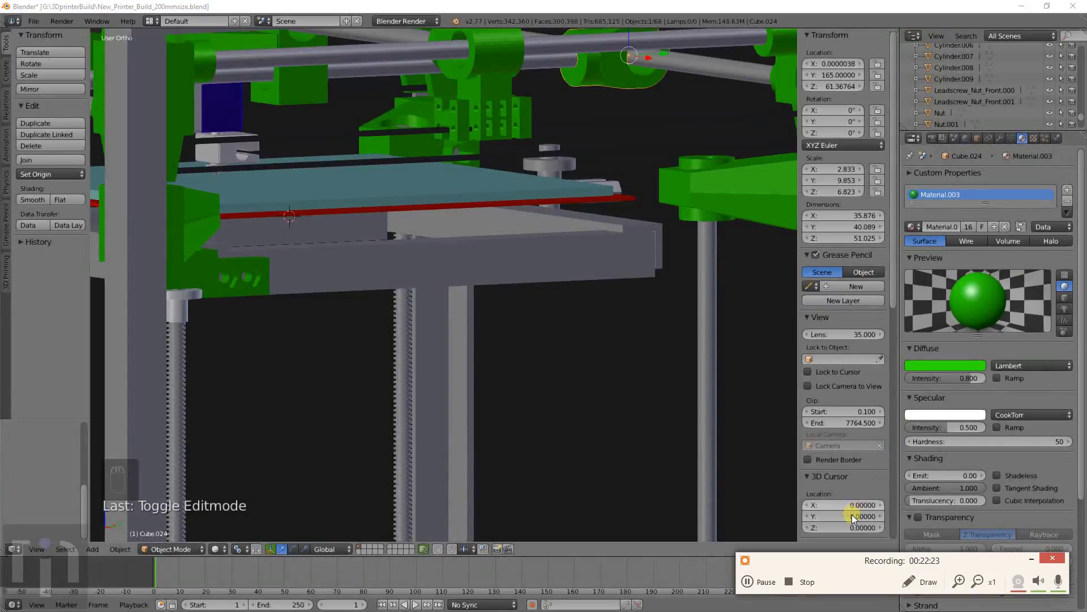
scroll(660, 394, up, 1)
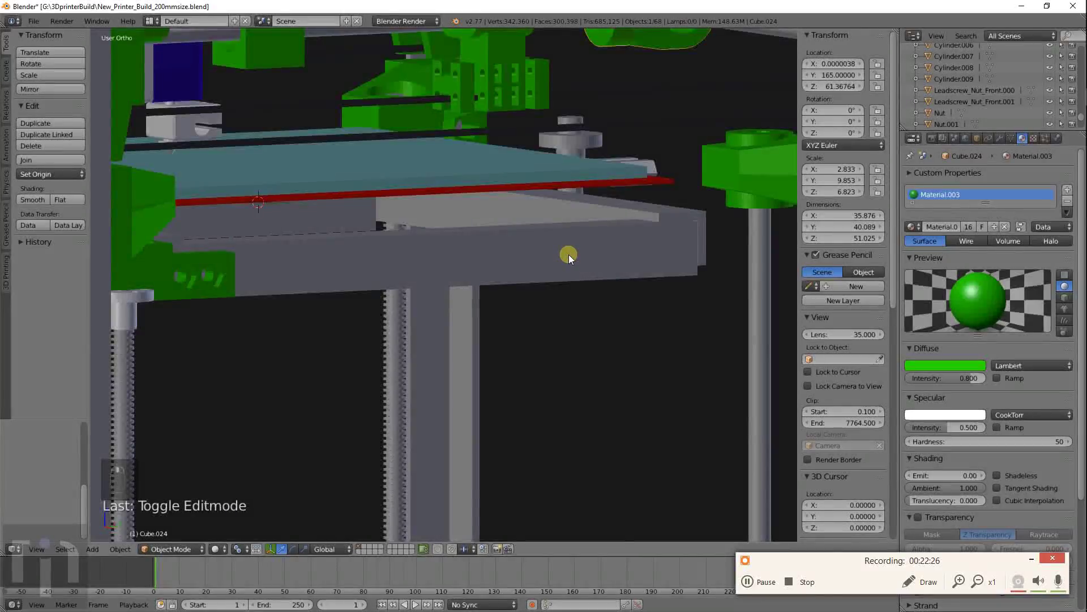
middle_drag(568, 254, 203, 279)
middle_drag(304, 304, 379, 334)
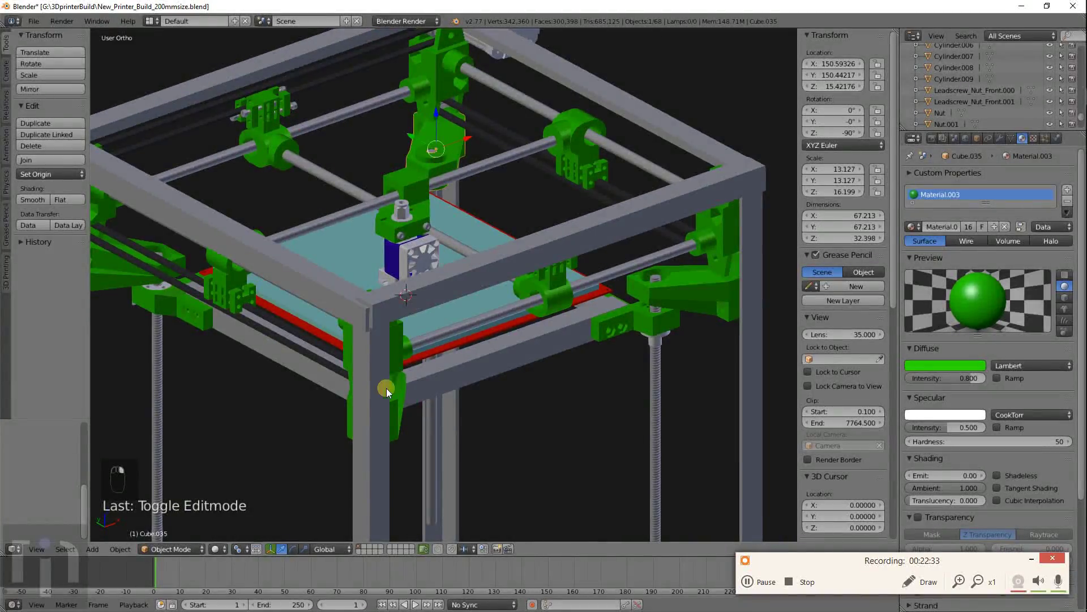
middle_drag(171, 338, 243, 309)
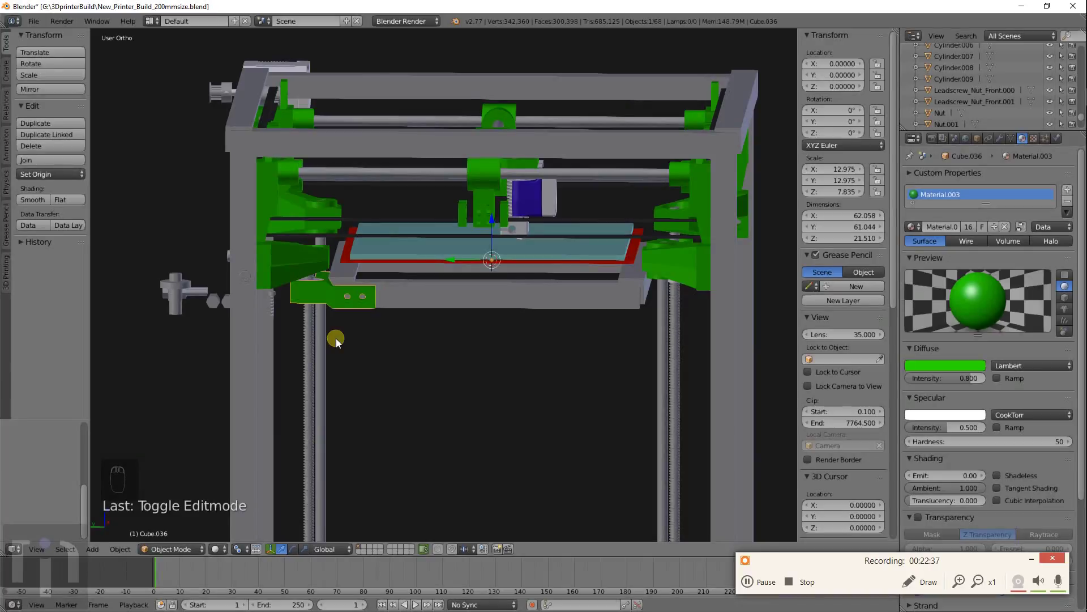
middle_drag(580, 328, 699, 287)
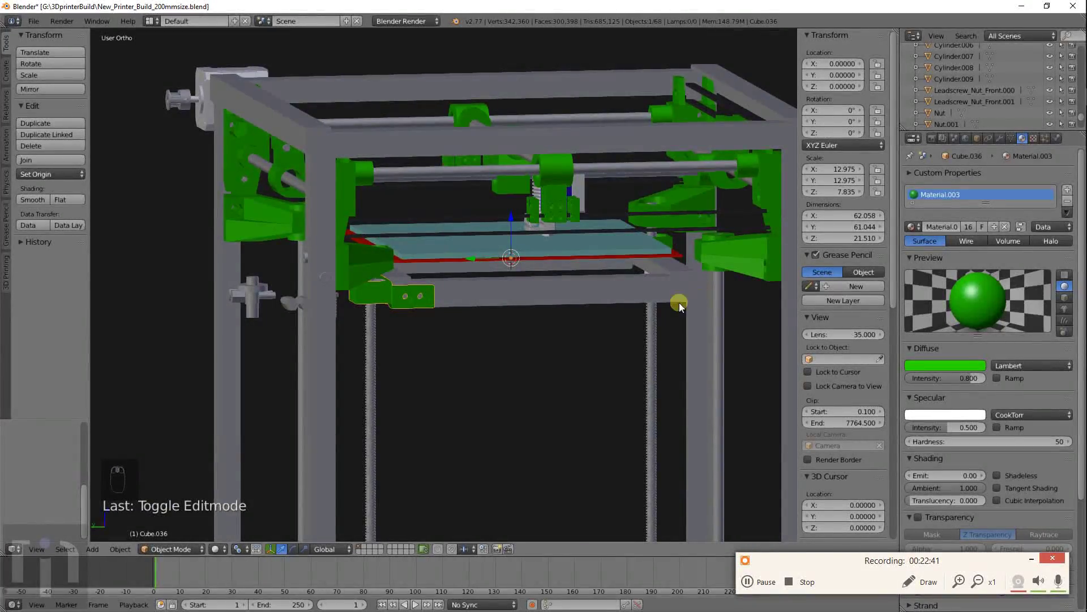
scroll(679, 304, down, 4)
scroll(634, 365, up, 1)
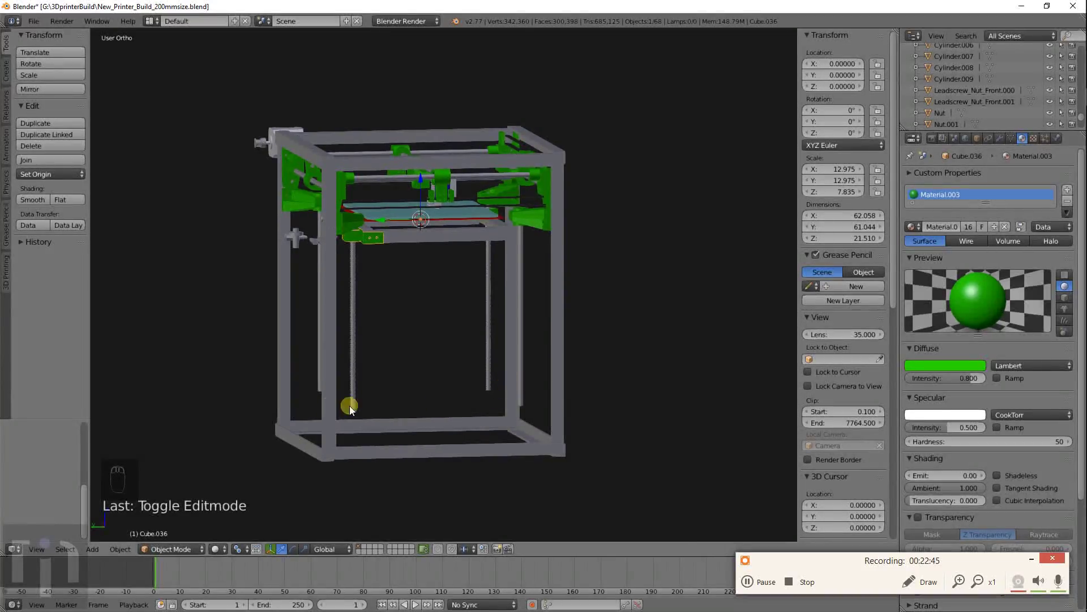
middle_drag(319, 389, 453, 385)
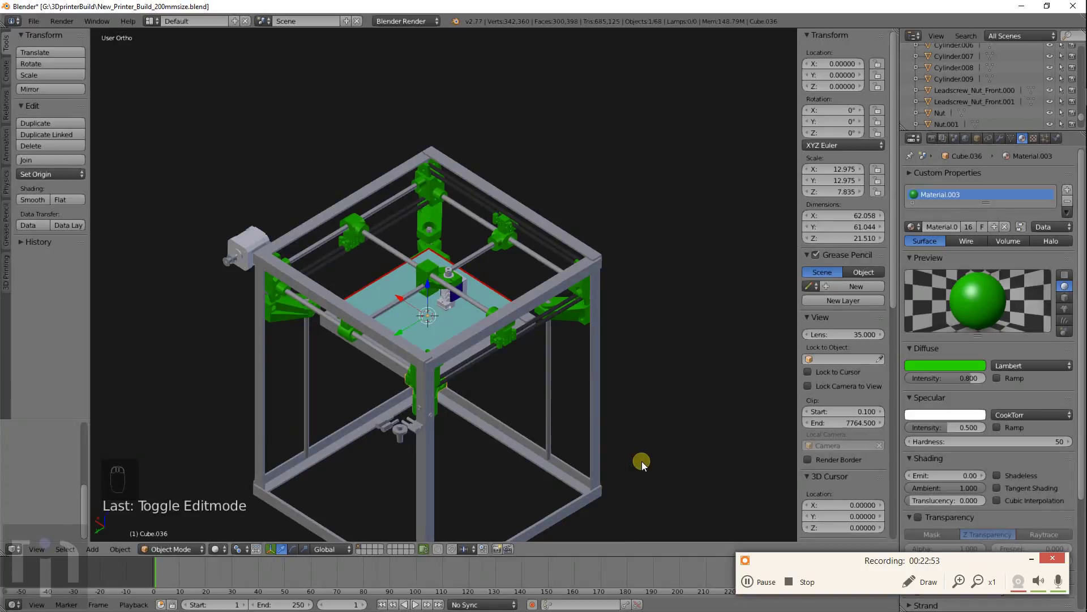